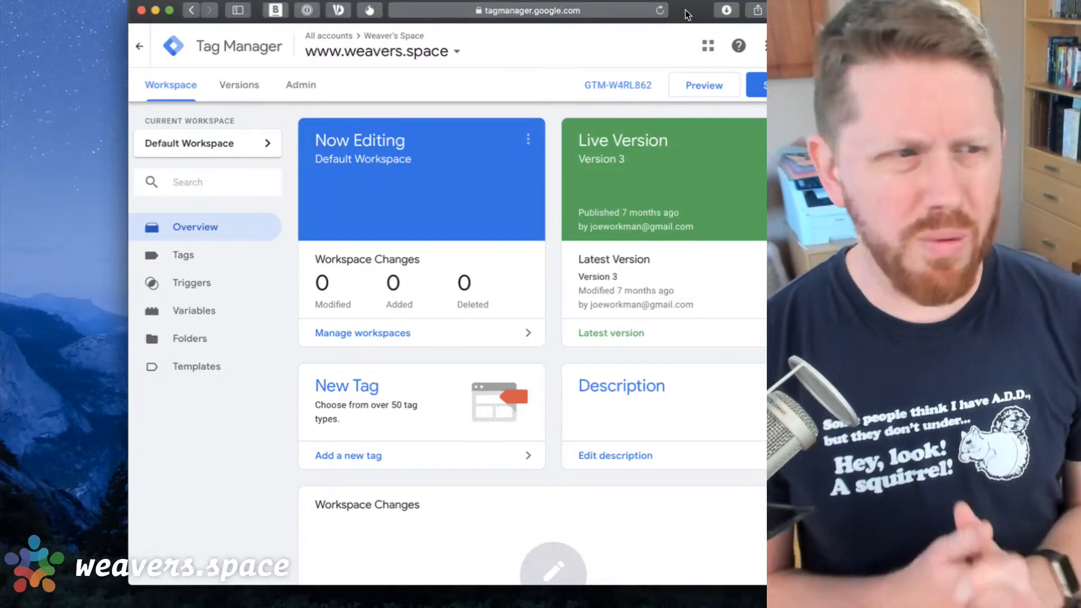
drag(686, 14, 585, 15)
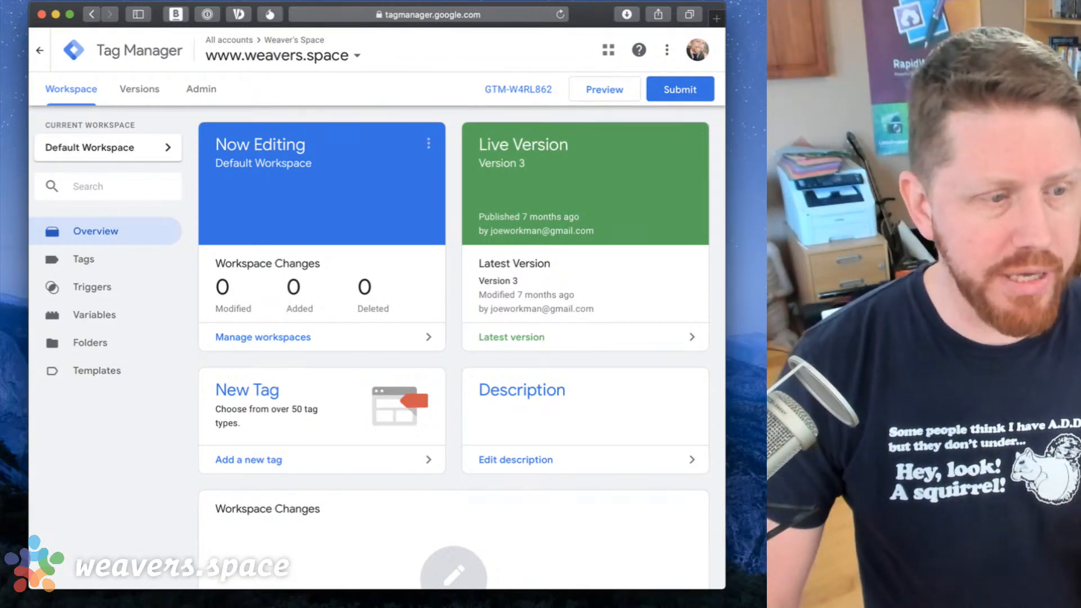
key(super+Tab)
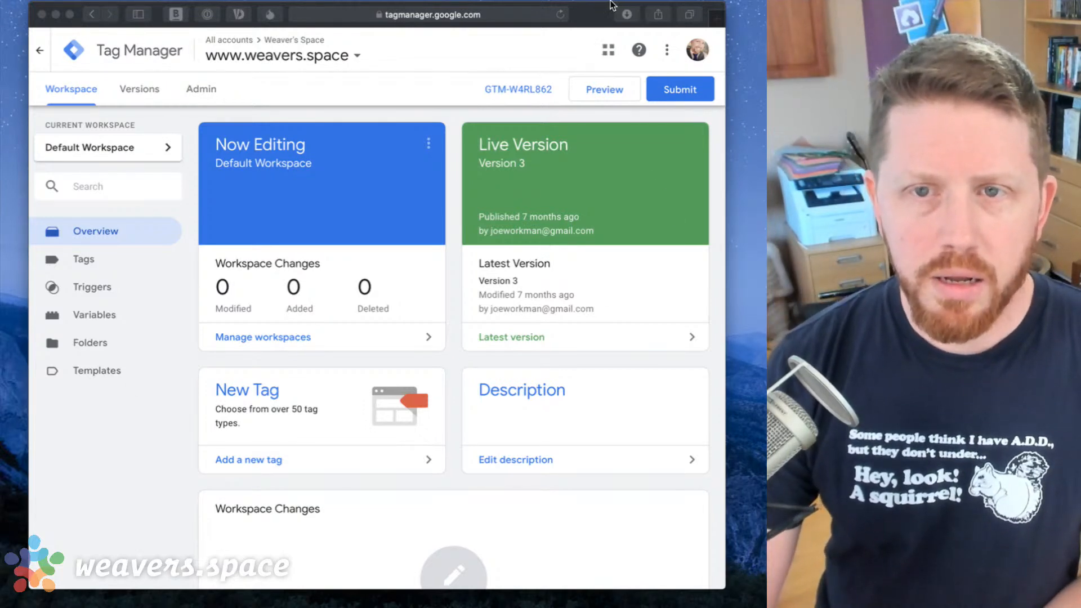
click(586, 11)
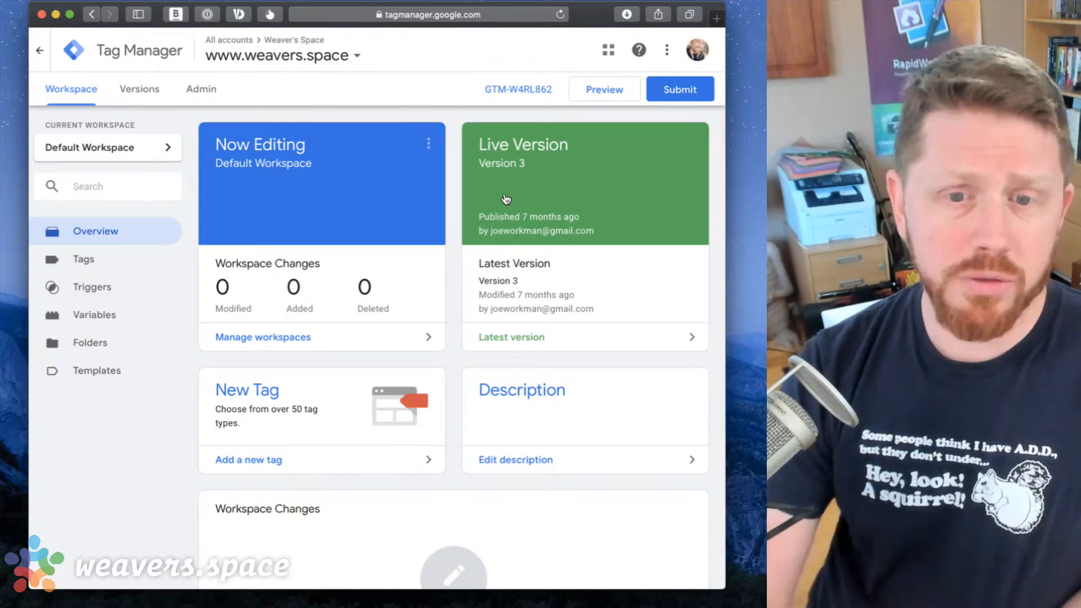
Open the live container version from the workspace overview and look through its changes, tags, triggers and variables.
click(505, 199)
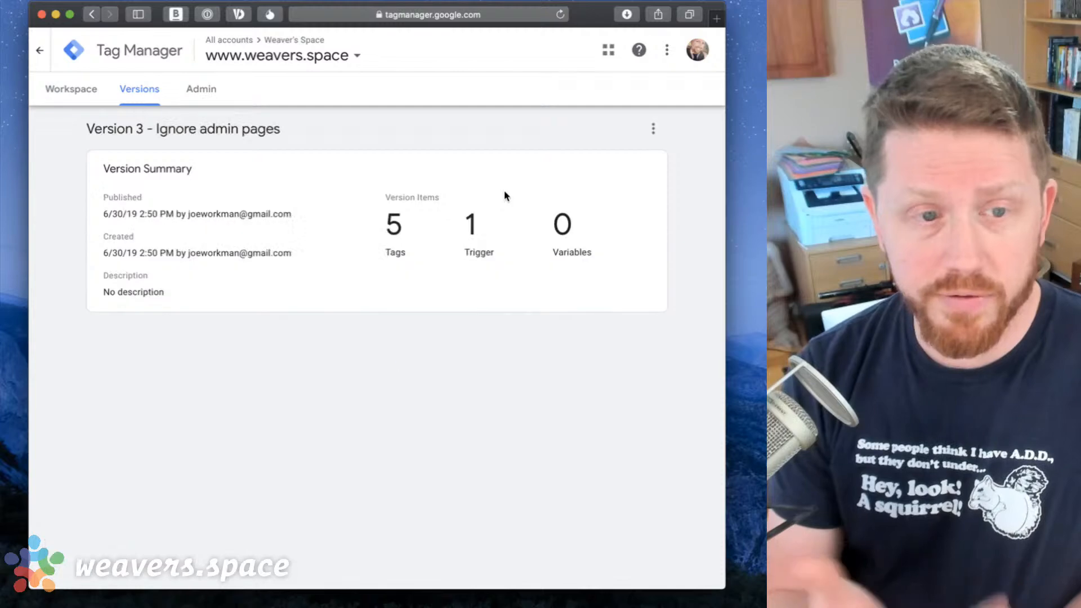
scroll(270, 324, down, 9)
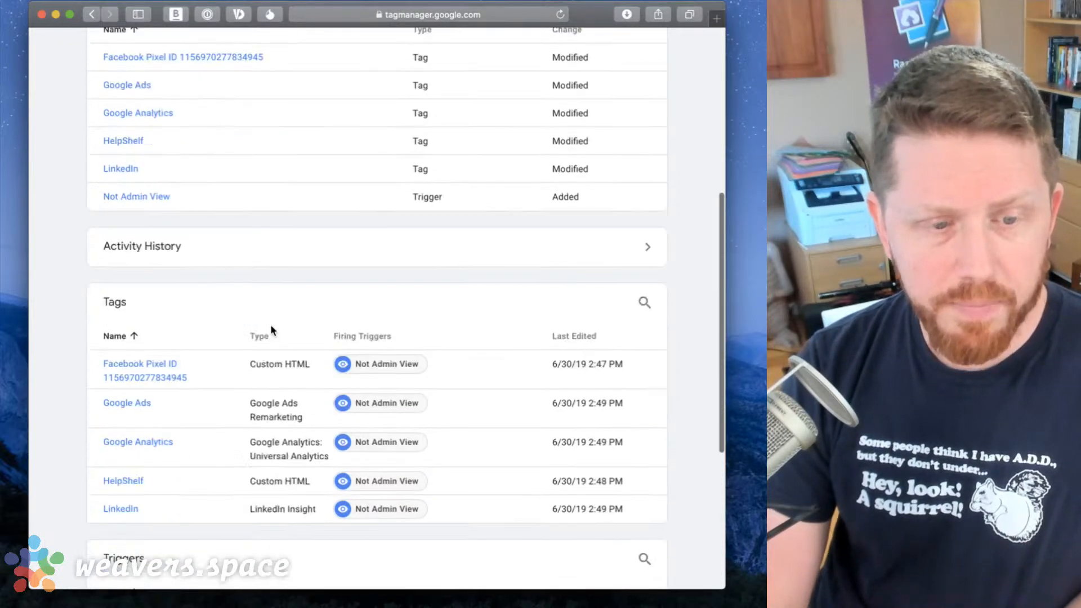
scroll(270, 325, down, 3)
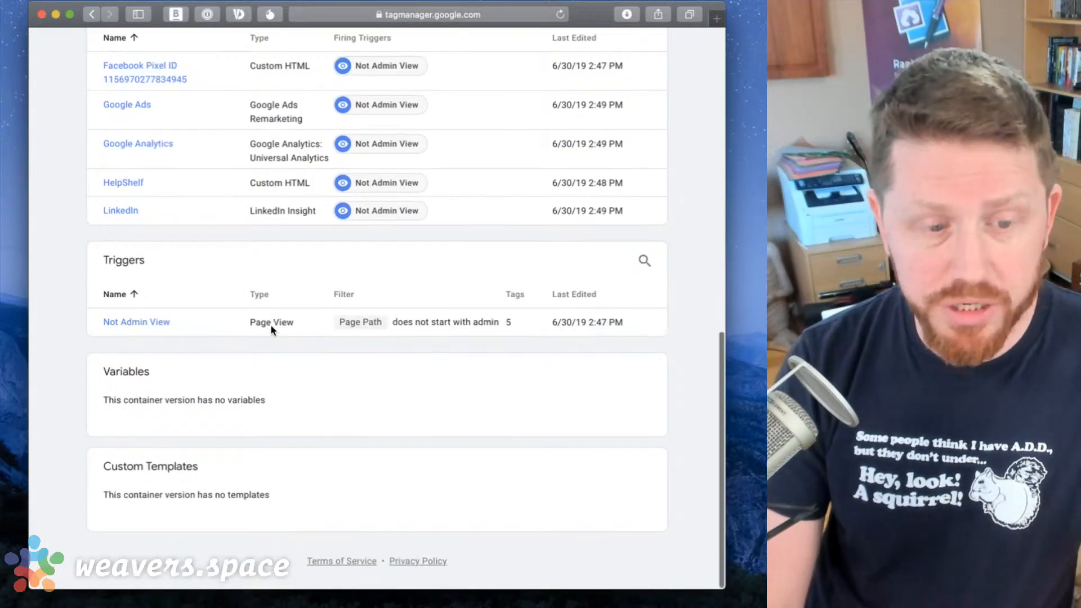
scroll(272, 333, up, 15)
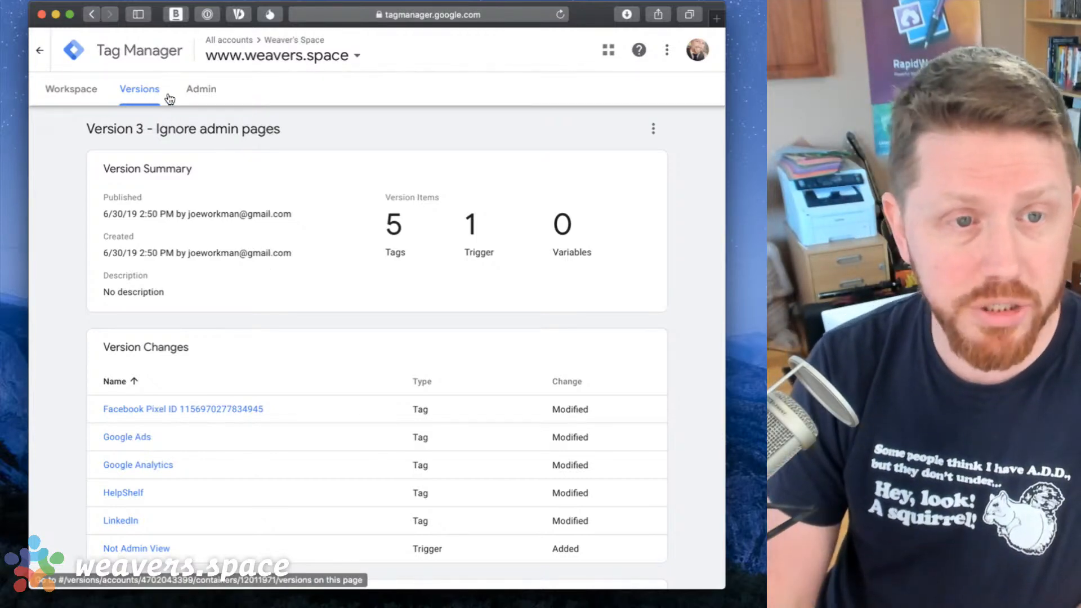
Return to the workspace overview and review its workspace changes and activity sections.
click(66, 95)
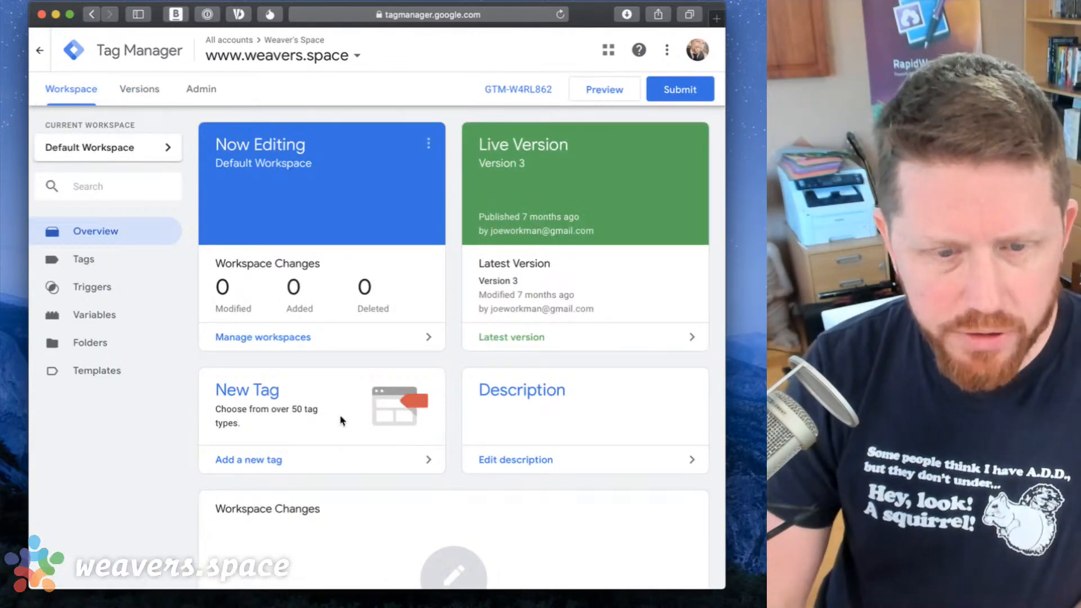
scroll(317, 407, down, 4)
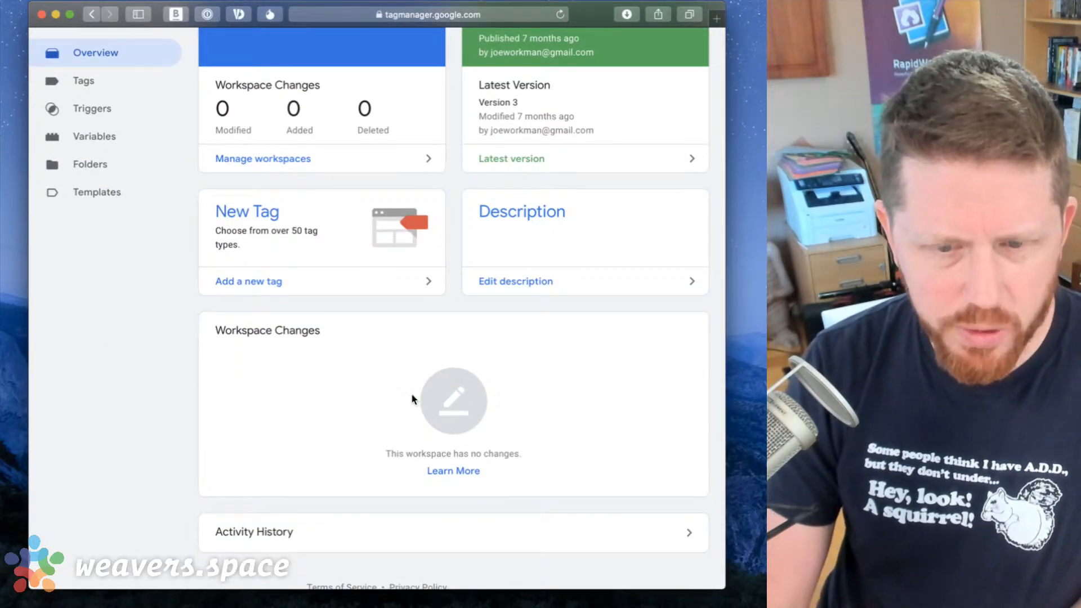
scroll(412, 399, up, 5)
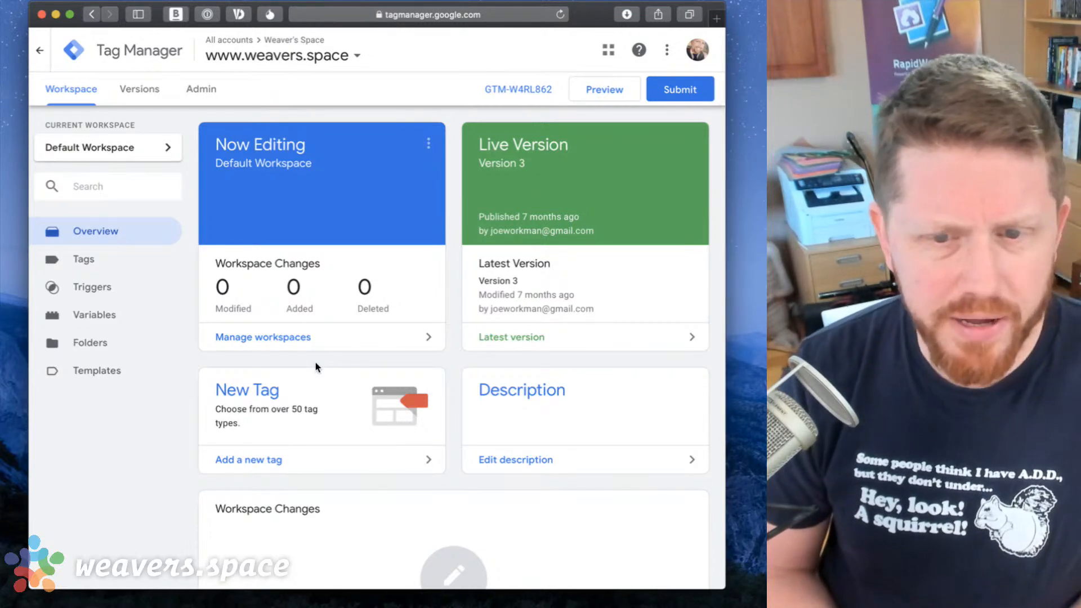
Reopen the live version's details and examine its version summary and list of version changes.
click(598, 187)
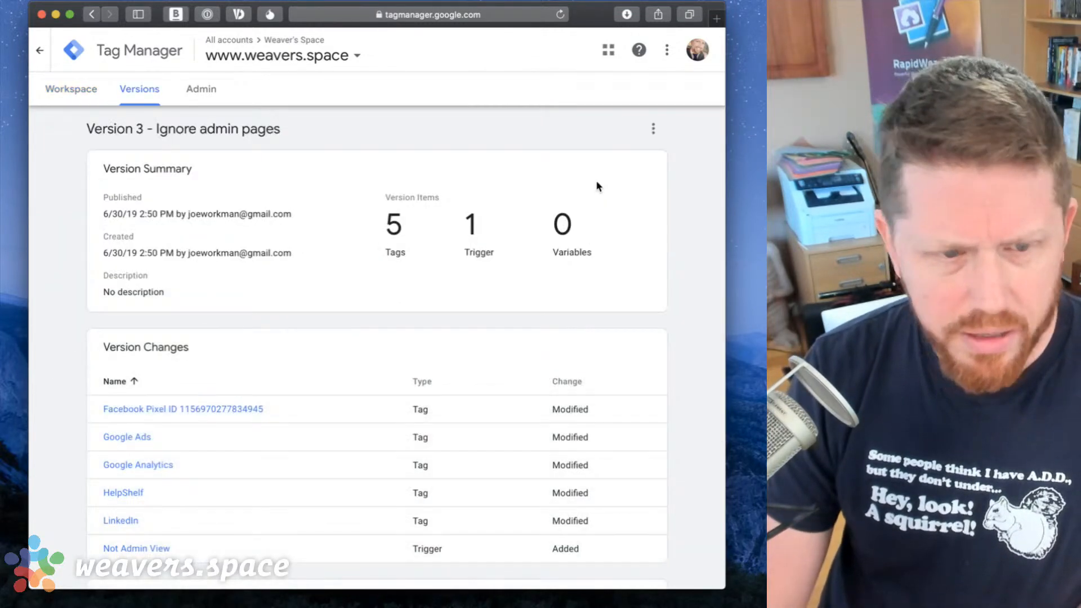
scroll(245, 276, down, 1)
scroll(244, 276, down, 5)
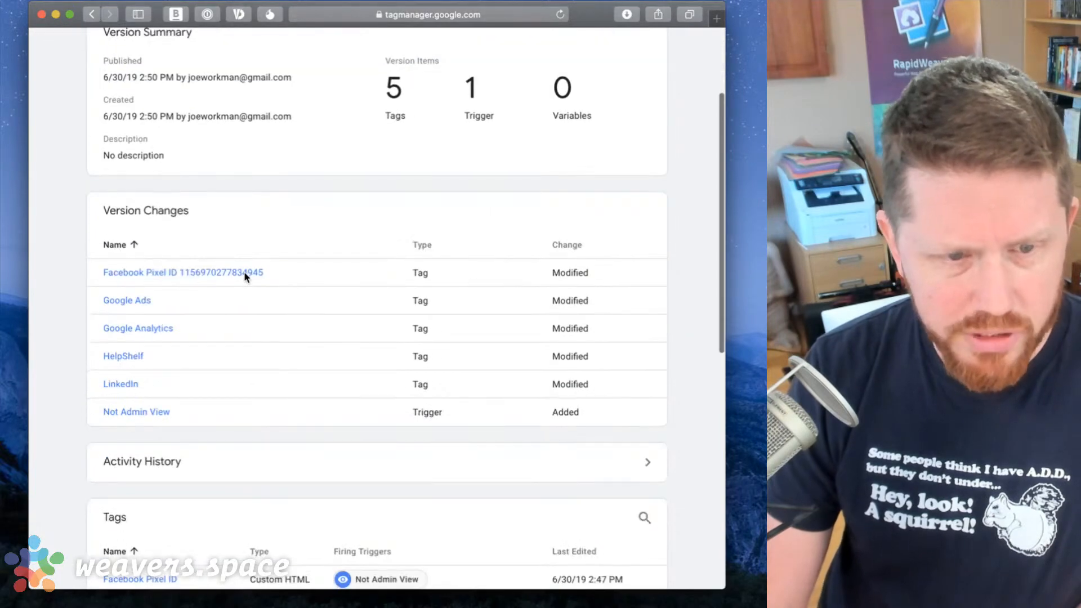
scroll(180, 162, up, 3)
scroll(182, 163, up, 1)
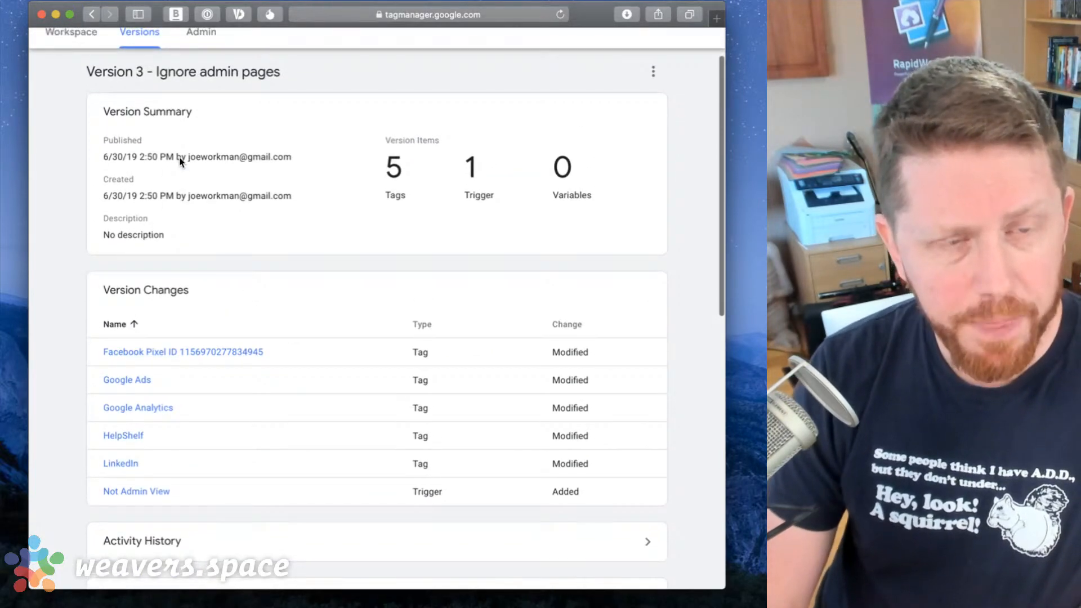
scroll(182, 162, up, 2)
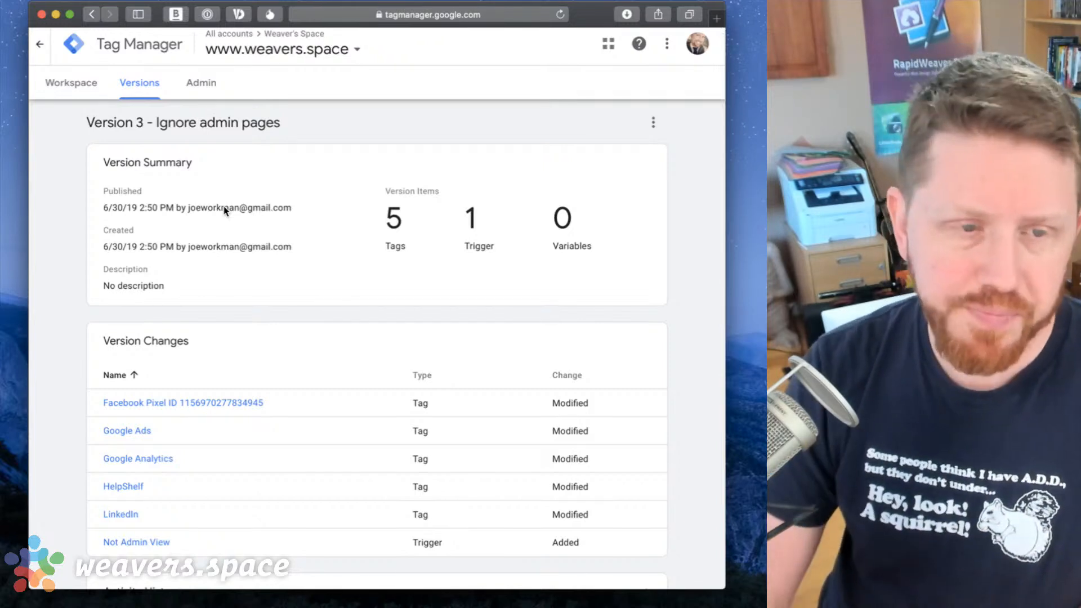
Examine the firing triggers assigned to the live version's tags and the filter of its Not Admin View trigger.
scroll(228, 211, down, 5)
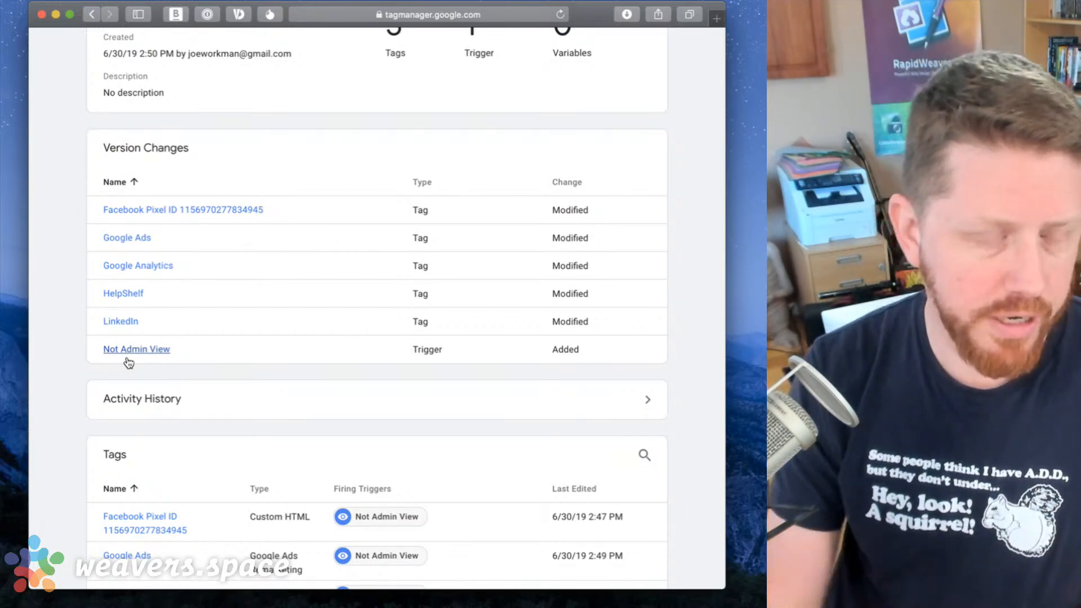
scroll(136, 371, down, 2)
scroll(136, 372, down, 8)
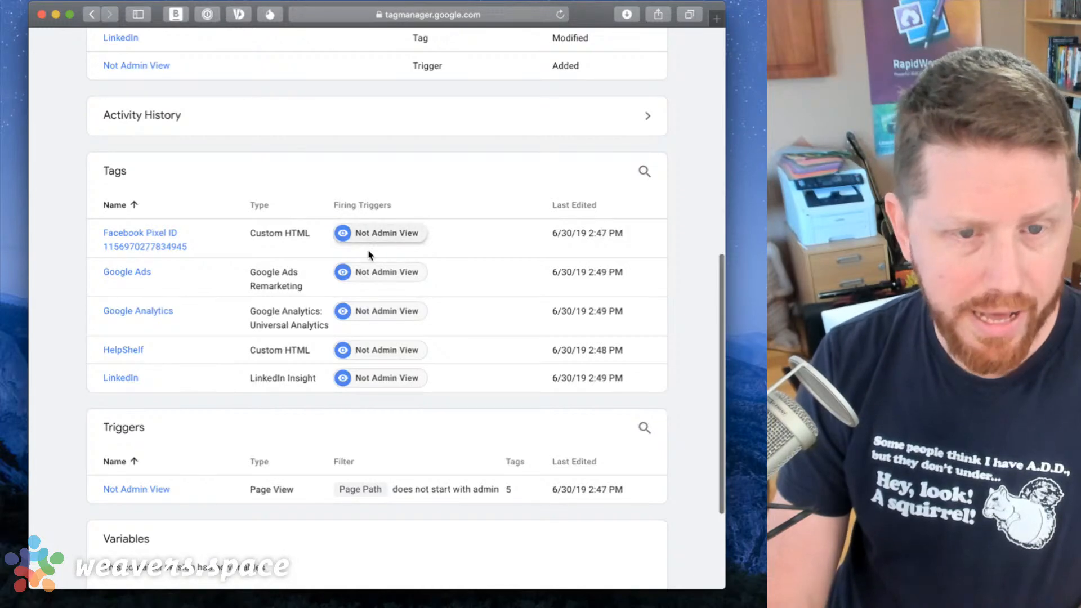
scroll(371, 372, down, 5)
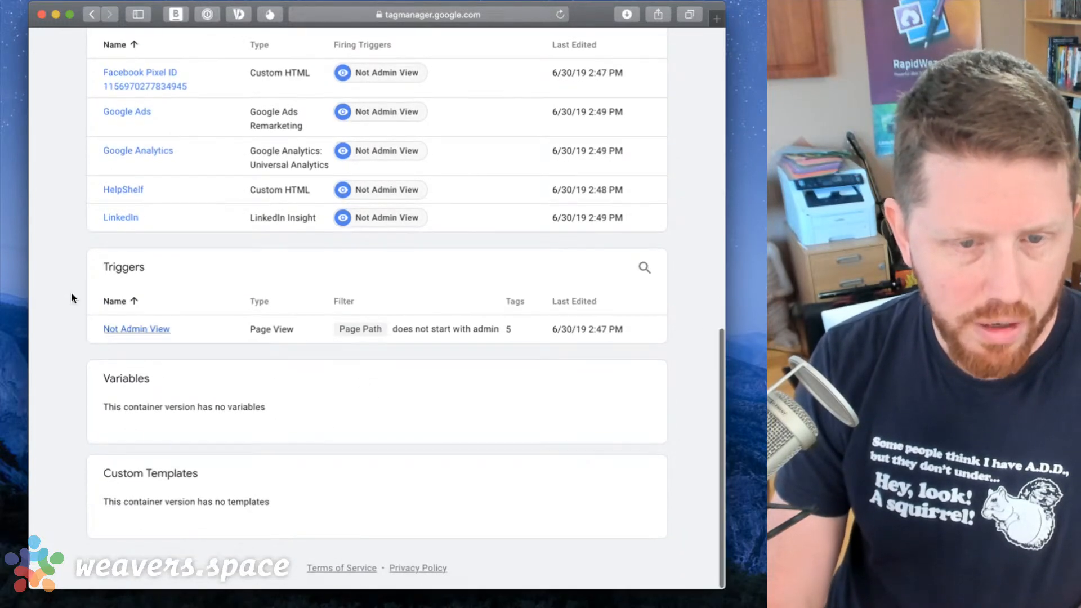
scroll(244, 306, up, 5)
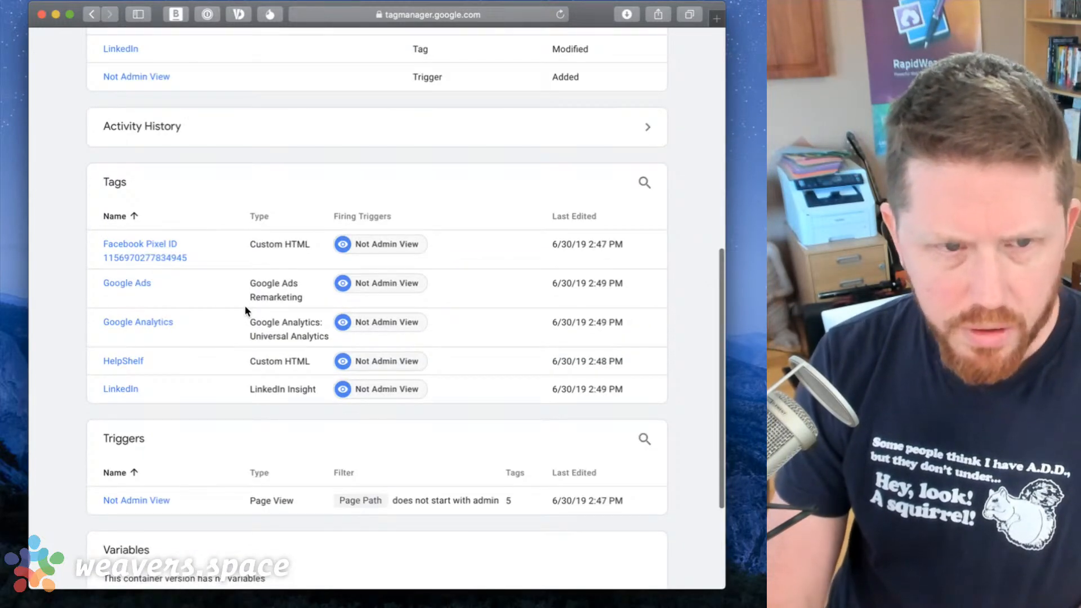
scroll(245, 305, up, 10)
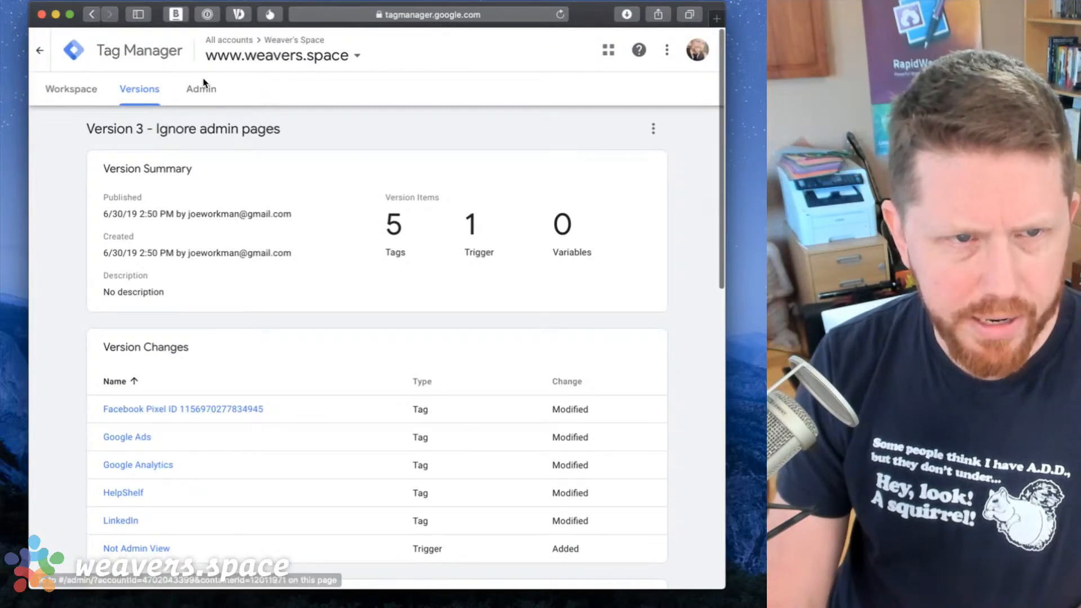
Open version 2, Initial Tag Version, from the container's version list and examine its changes, tags and firing triggers.
click(202, 90)
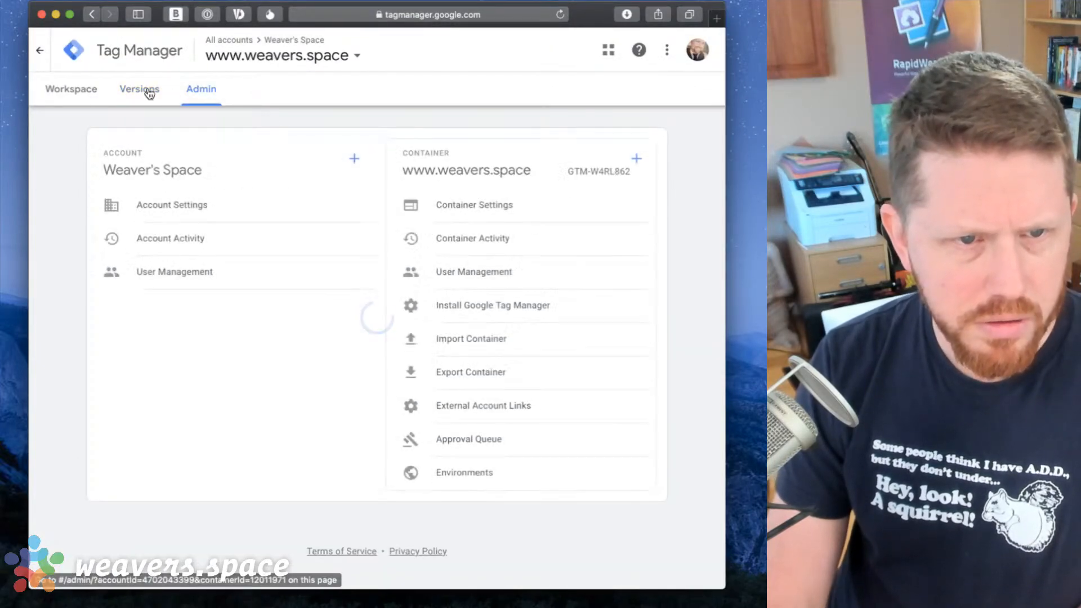
click(138, 90)
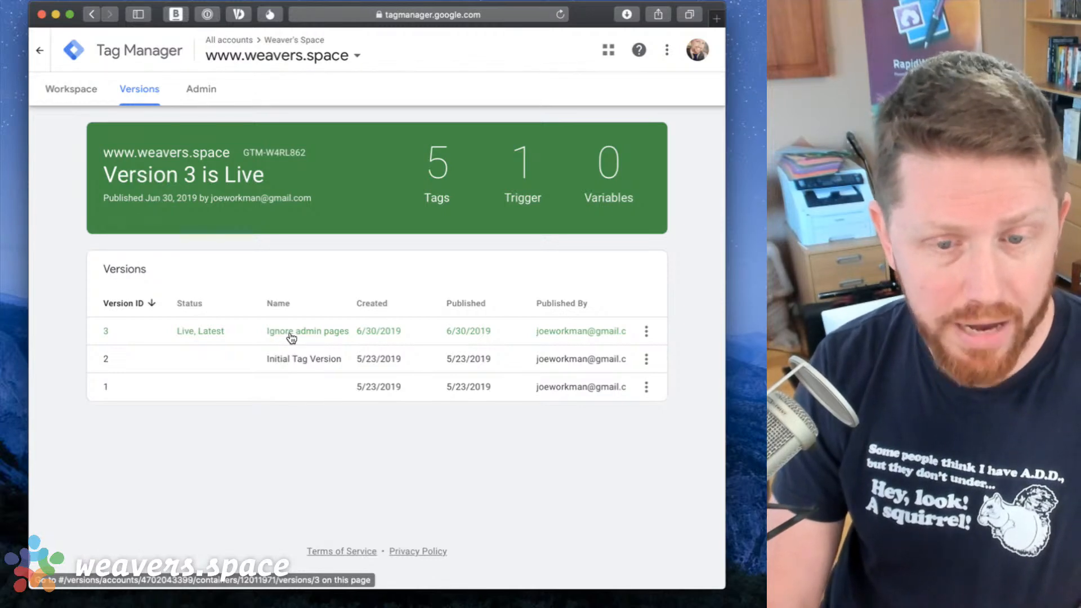
click(295, 365)
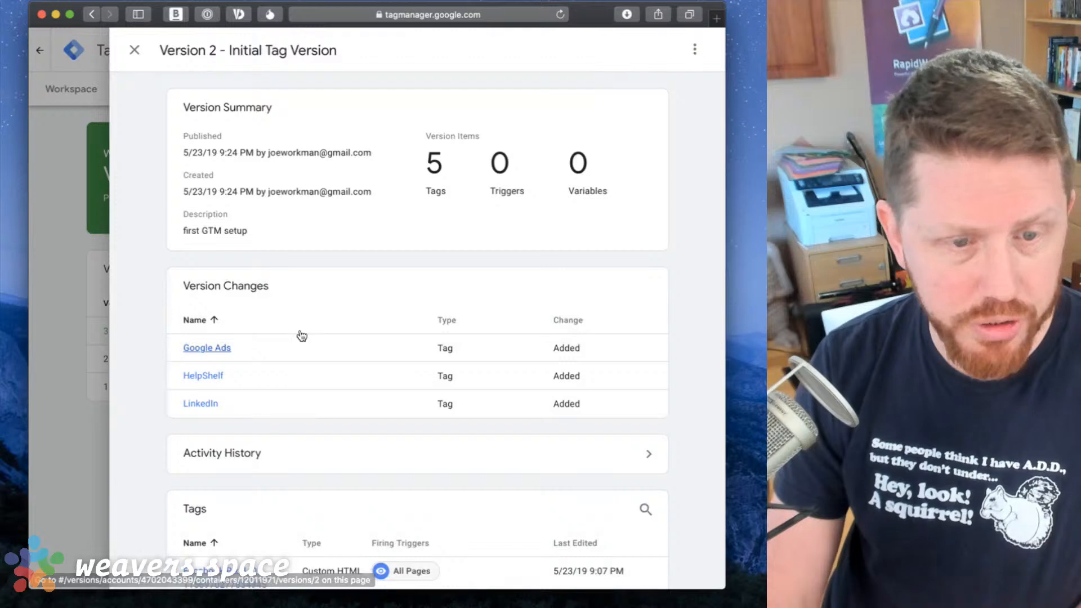
scroll(296, 319, down, 5)
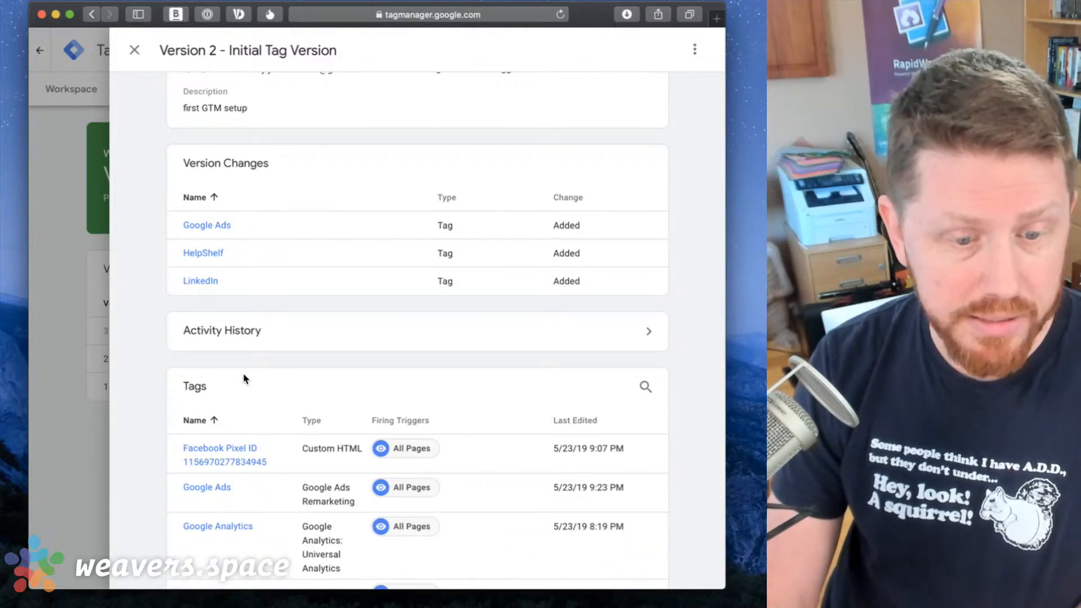
scroll(237, 386, down, 10)
scroll(244, 378, up, 5)
scroll(243, 378, up, 2)
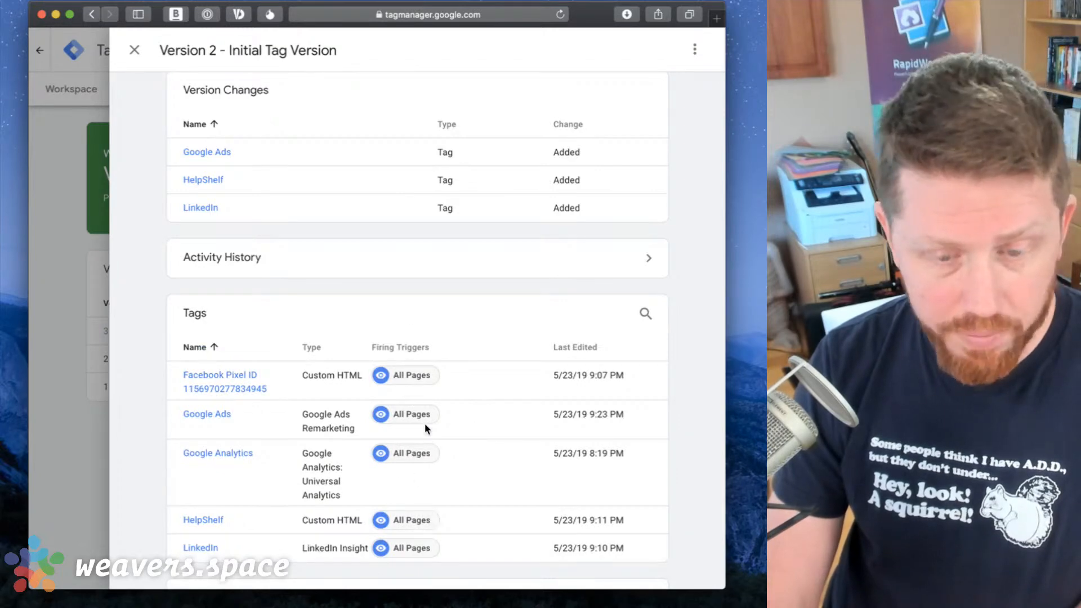
scroll(424, 423, down, 10)
scroll(425, 424, up, 5)
scroll(424, 423, up, 12)
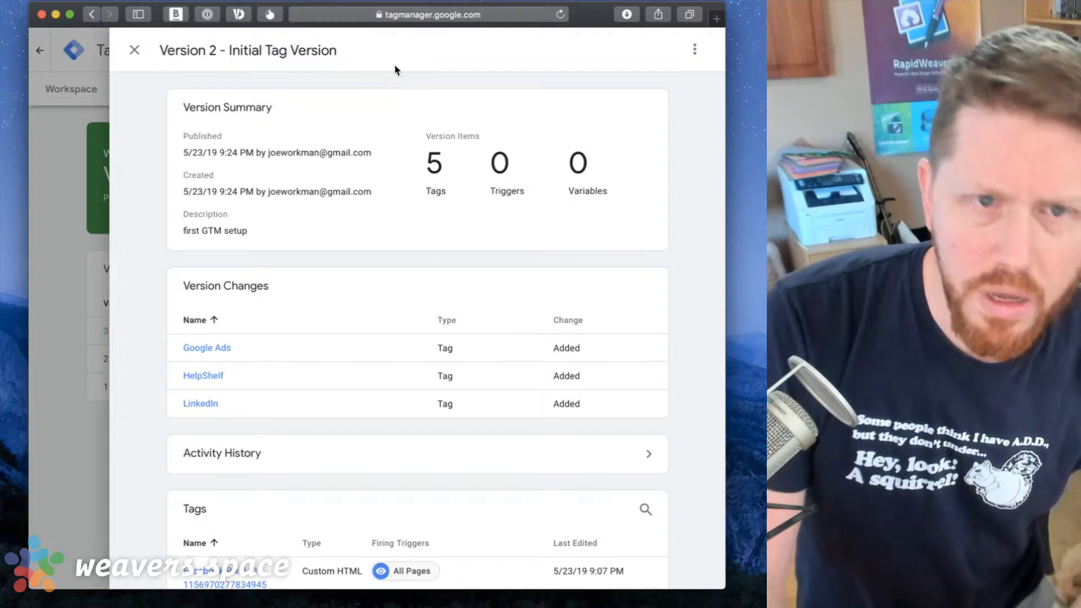
Start preview mode for version 2, Initial Tag Version, and confirm the preview start.
click(695, 50)
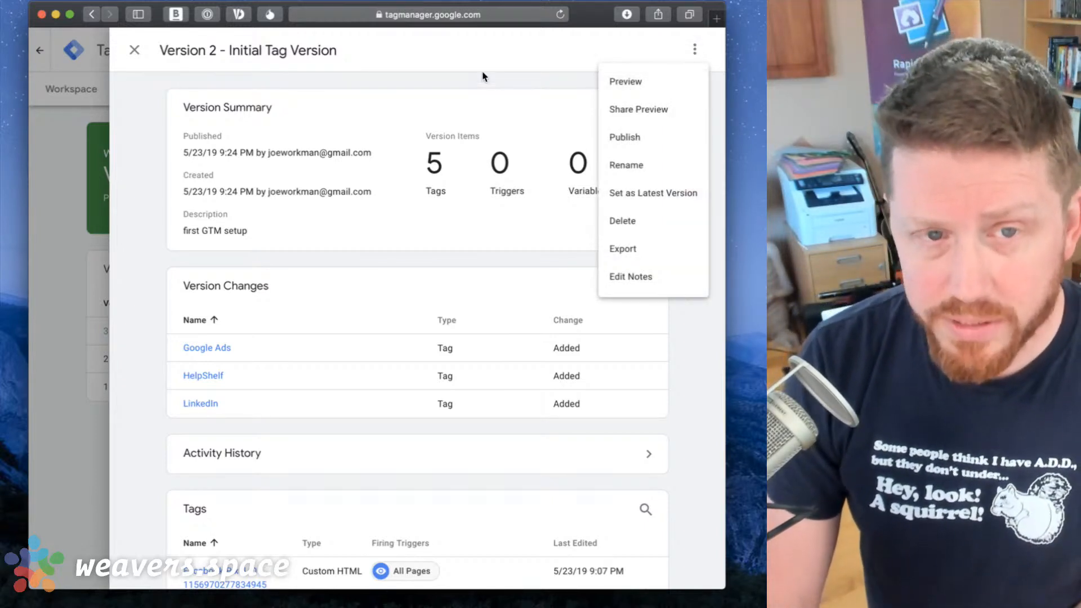
click(640, 61)
click(694, 50)
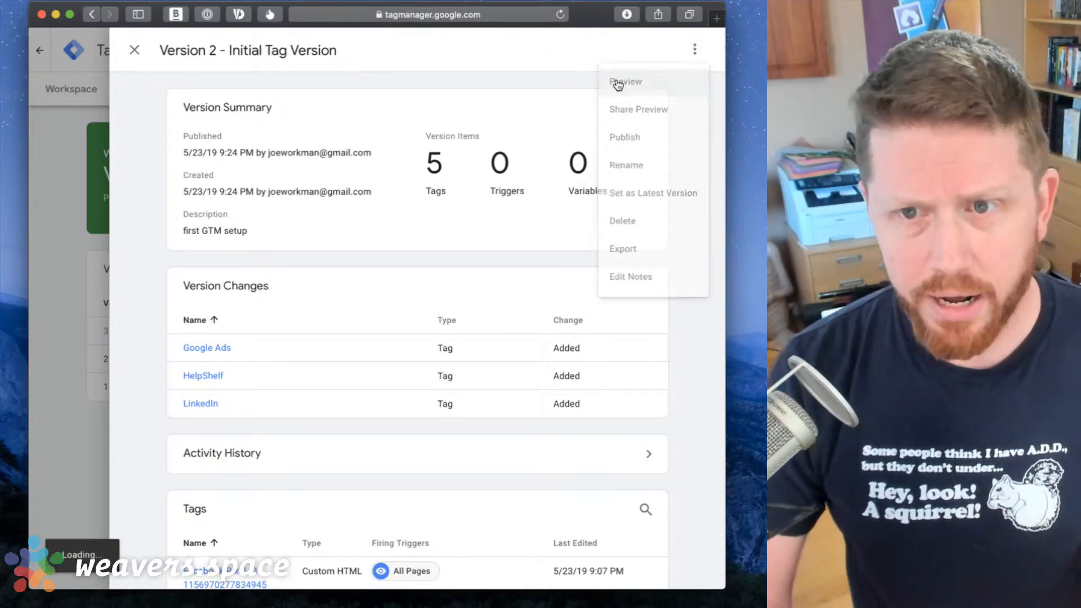
click(617, 82)
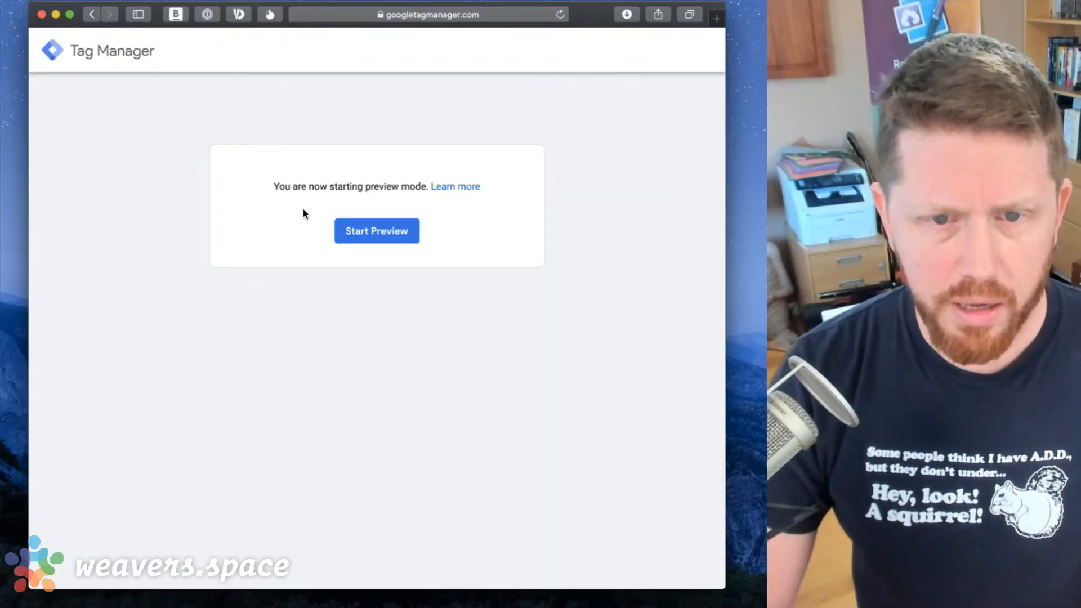
click(365, 235)
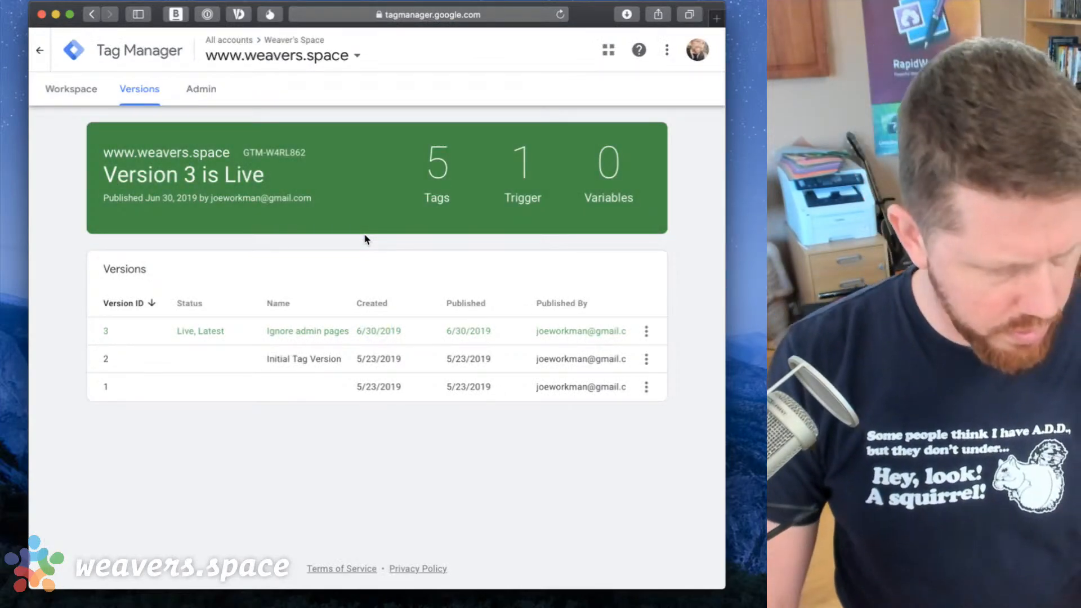
Load weavers.space in a new browser tab and check the home page against the Tag Manager tab for the preview.
key(super+t)
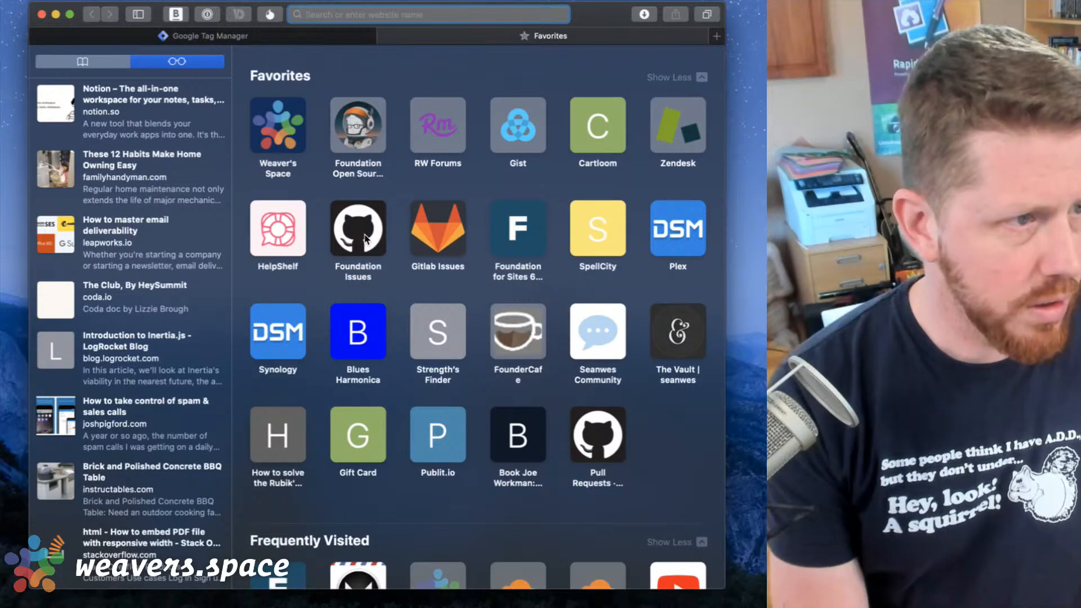
text(weavers.space)
key(Return)
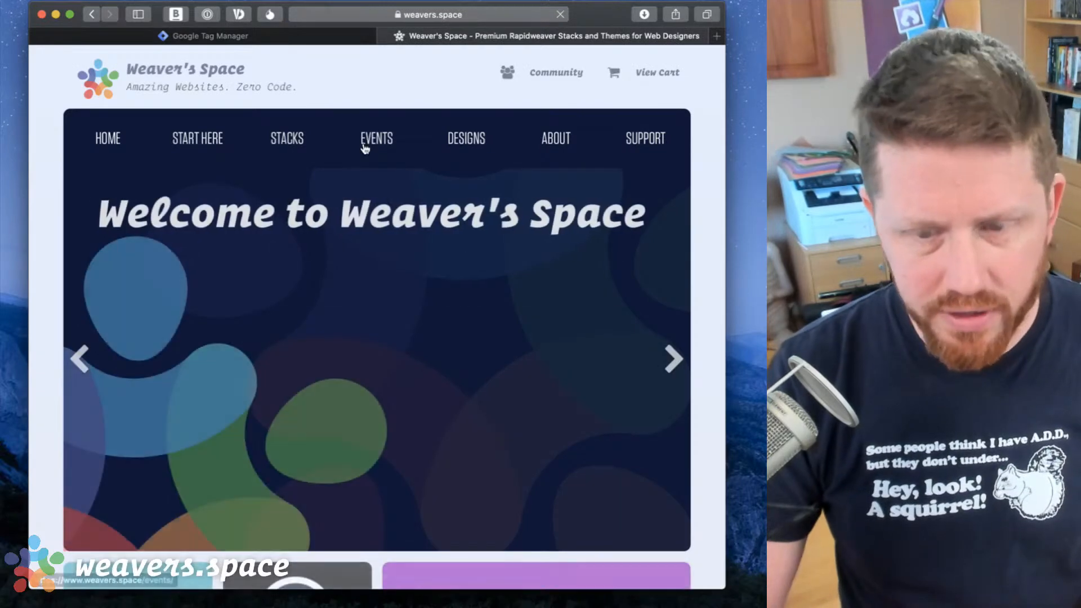
scroll(363, 147, down, 4)
scroll(363, 147, up, 4)
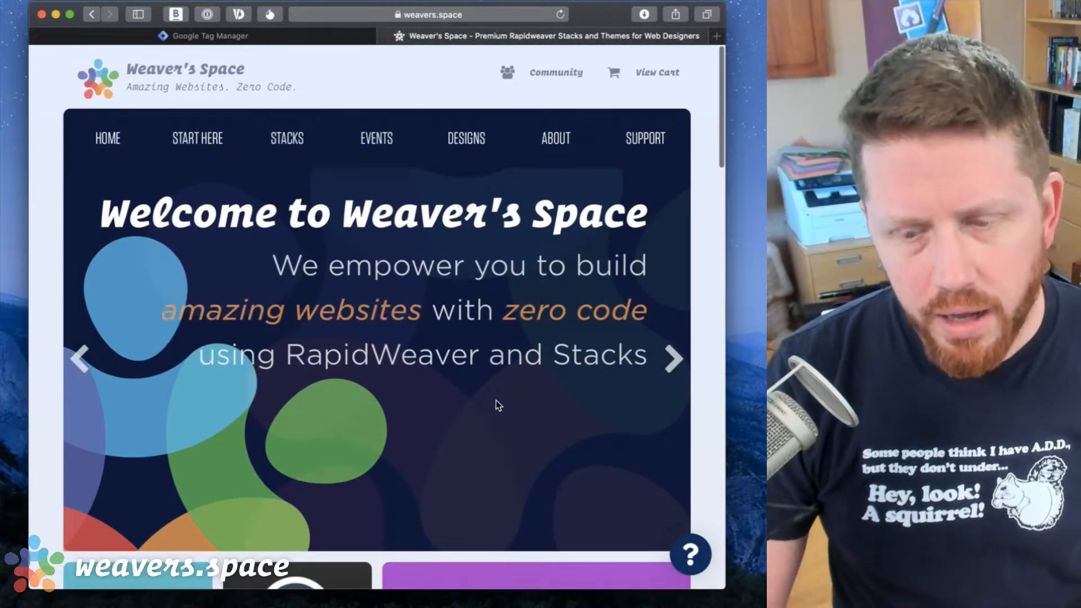
scroll(498, 404, down, 3)
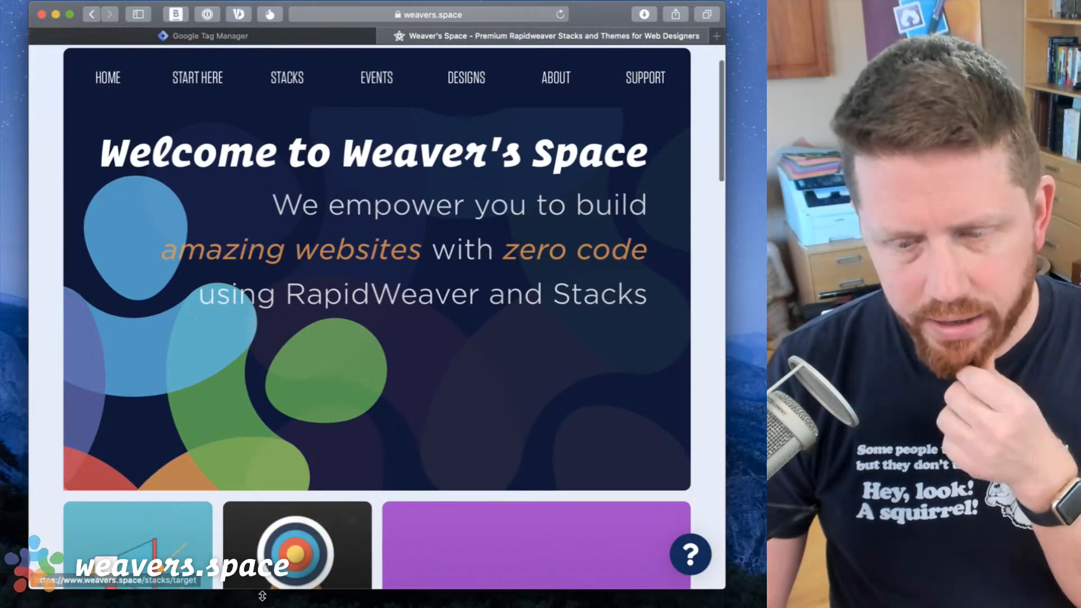
click(254, 36)
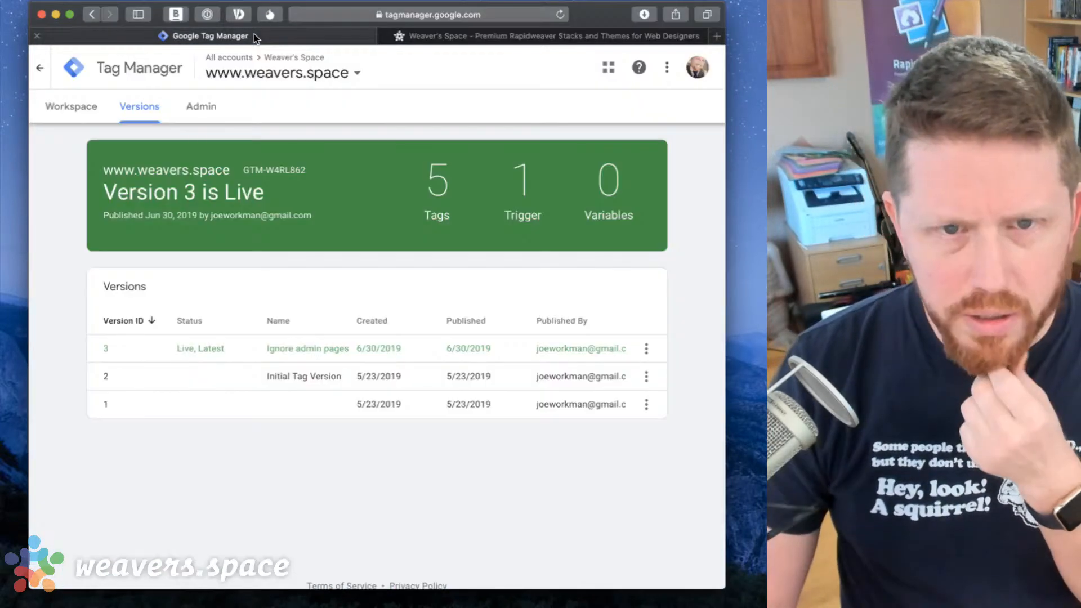
click(535, 36)
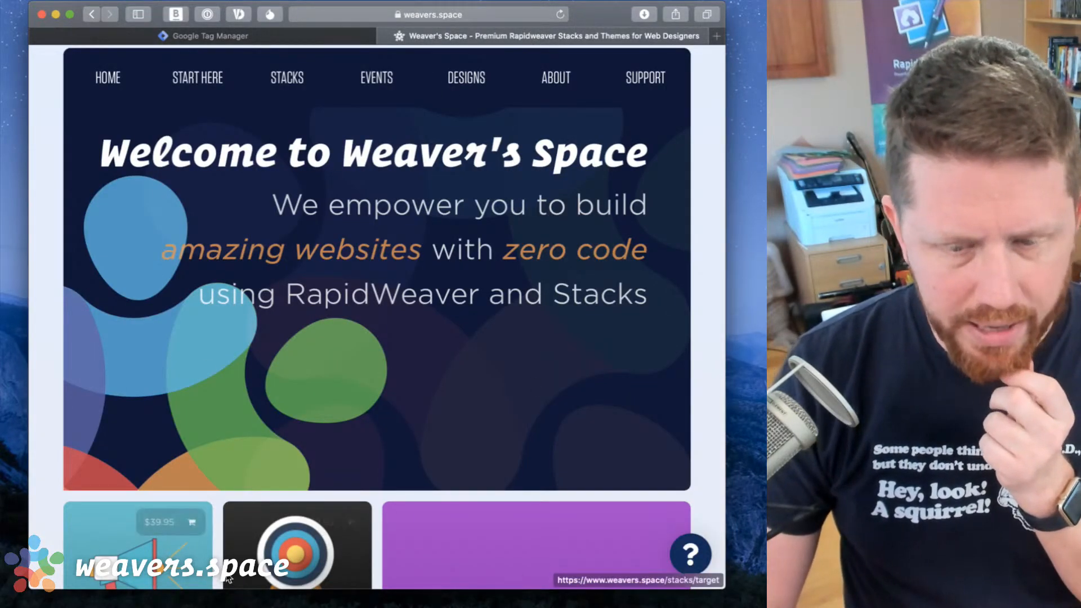
Return to the Tag Manager versions list and check the actions available for version 3, Ignore admin pages.
click(324, 33)
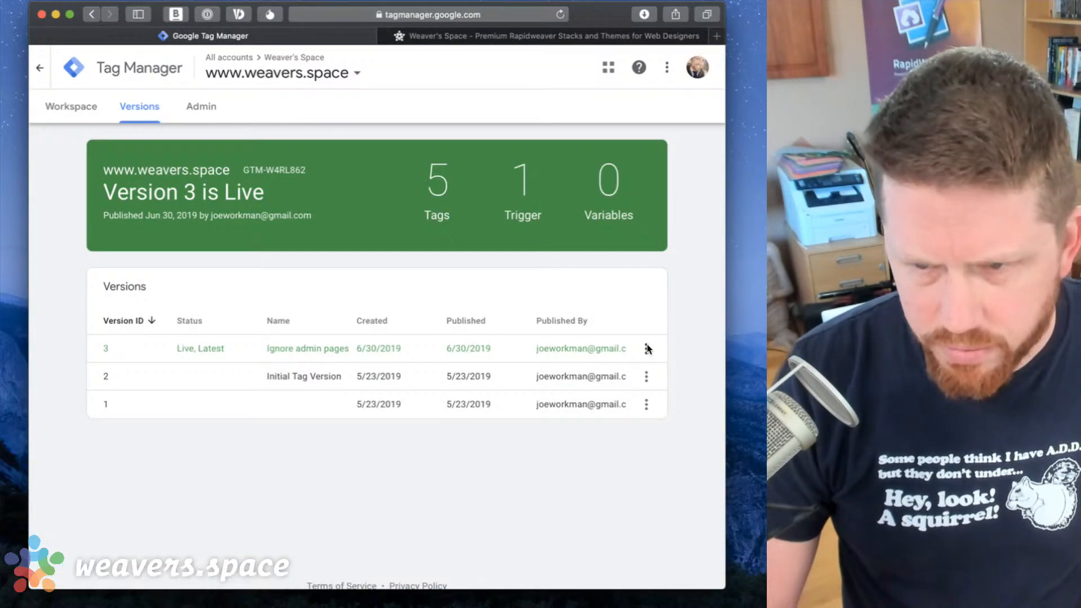
click(647, 349)
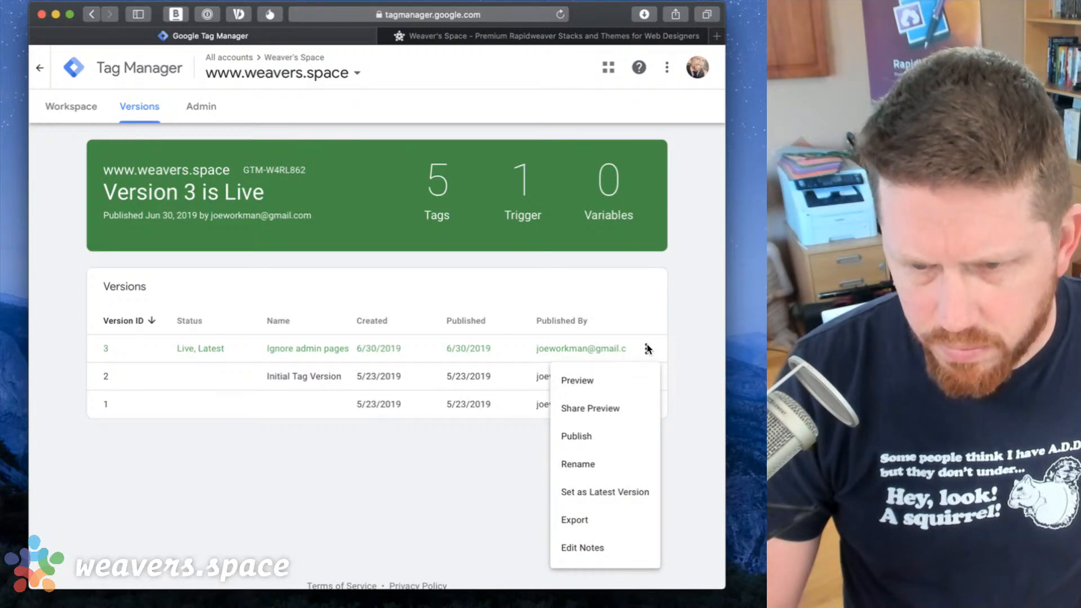
click(683, 331)
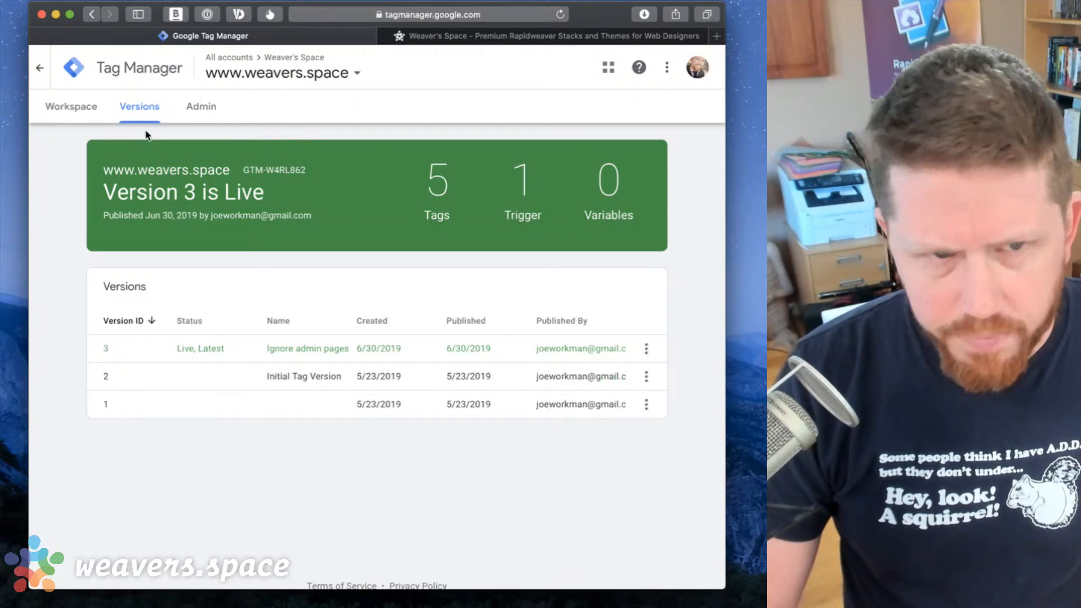
Start a new tag from the Default Workspace overview and open its choice of tag types.
click(42, 107)
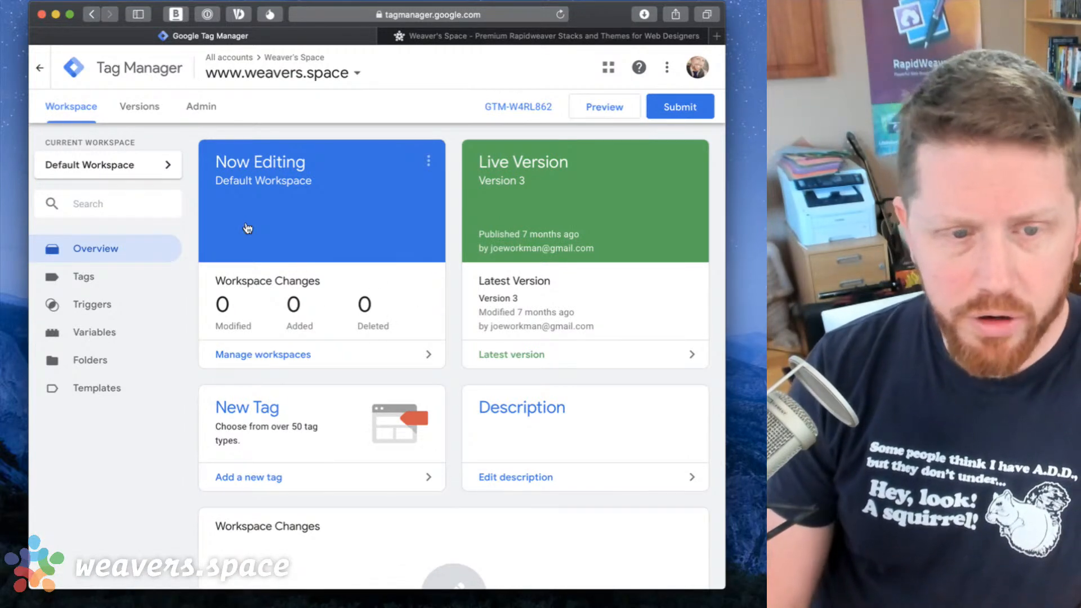
scroll(300, 453, down, 5)
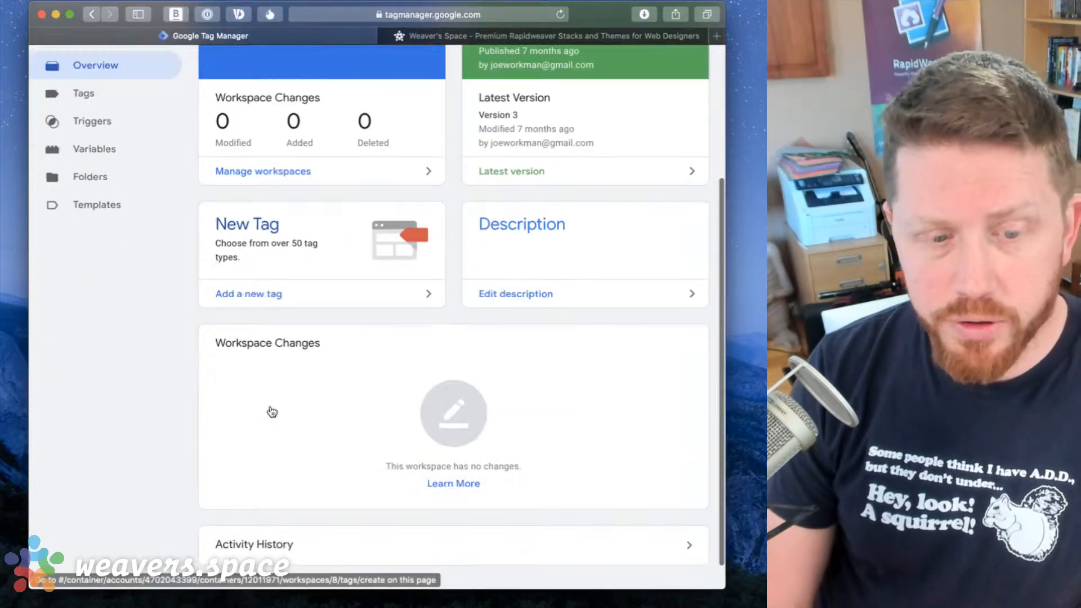
click(248, 227)
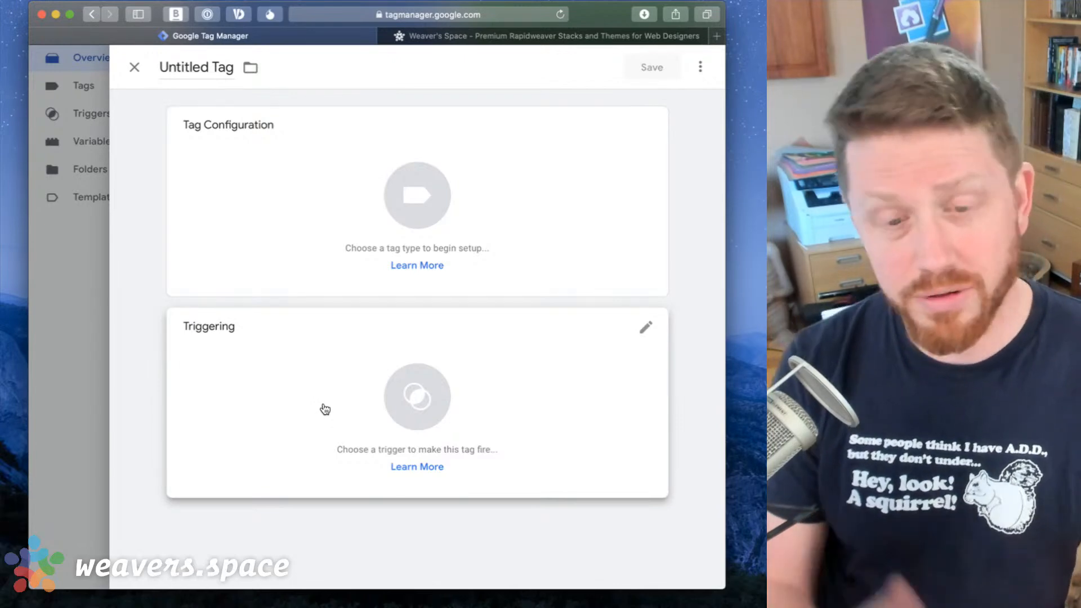
click(388, 213)
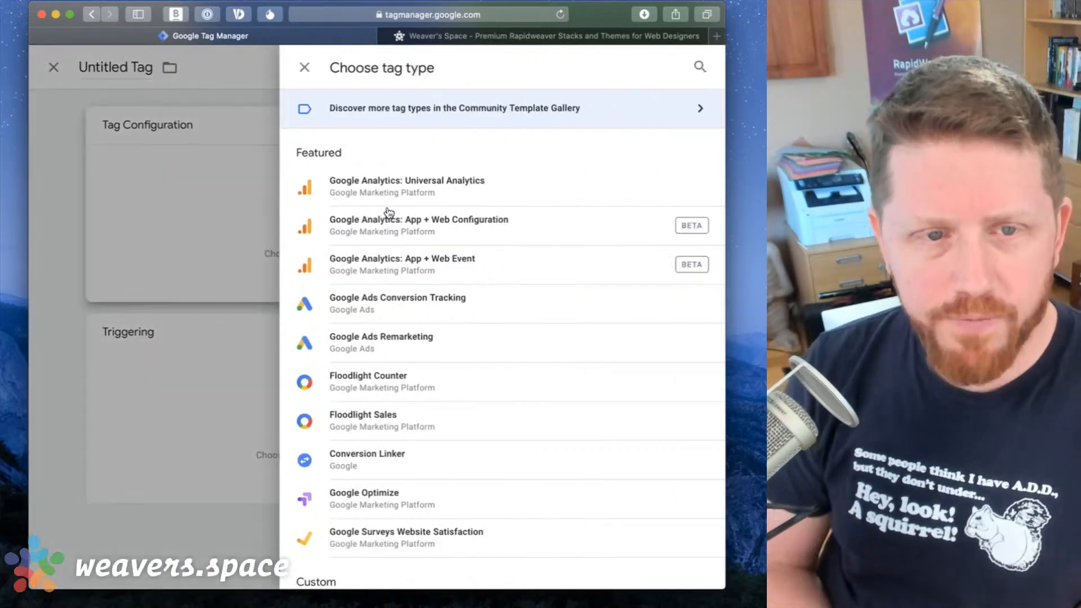
Examine the featured, custom and third-party tag types offered for the new tag, through to the end of the list.
scroll(413, 232, down, 1)
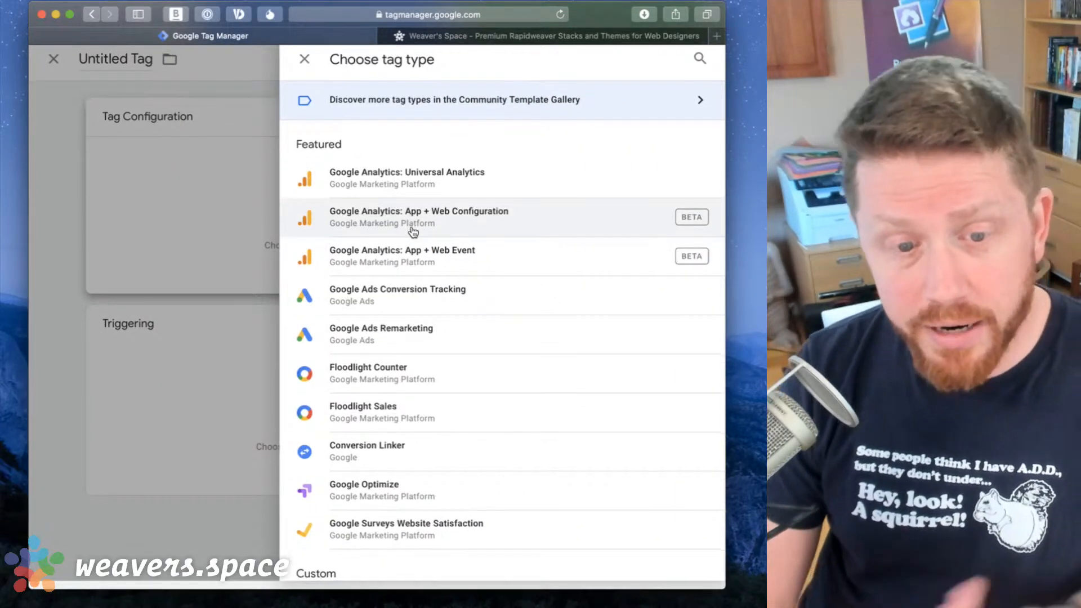
scroll(430, 340, down, 15)
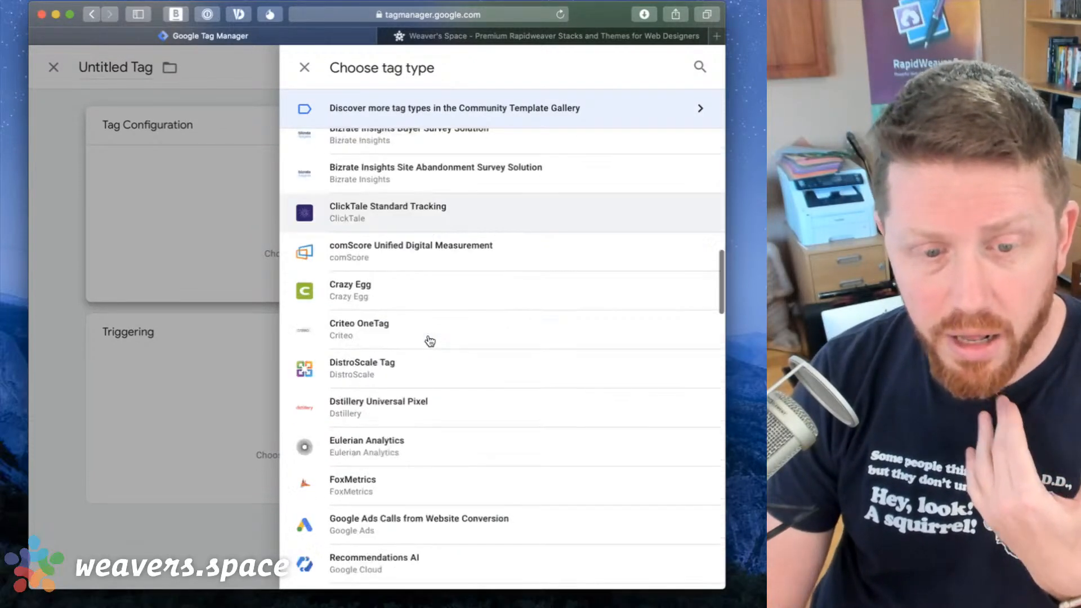
scroll(429, 340, up, 15)
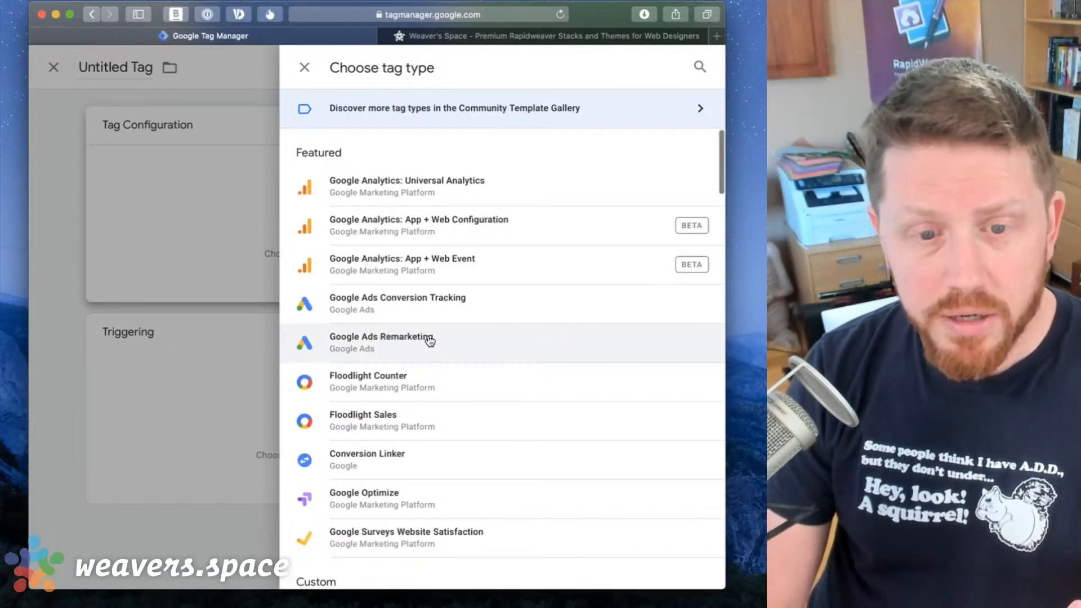
scroll(414, 350, down, 6)
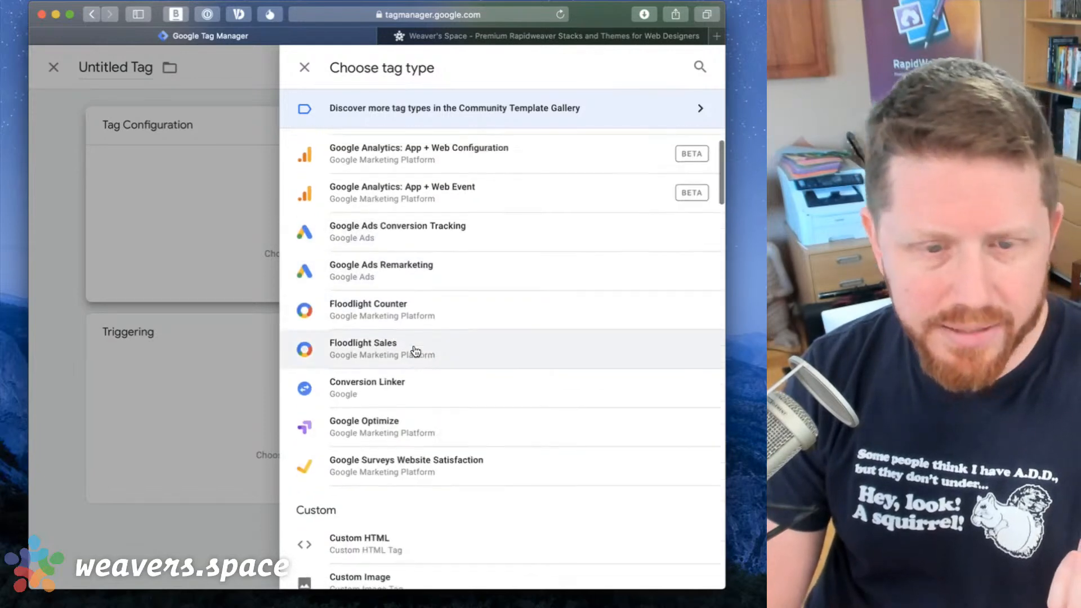
scroll(378, 435, down, 4)
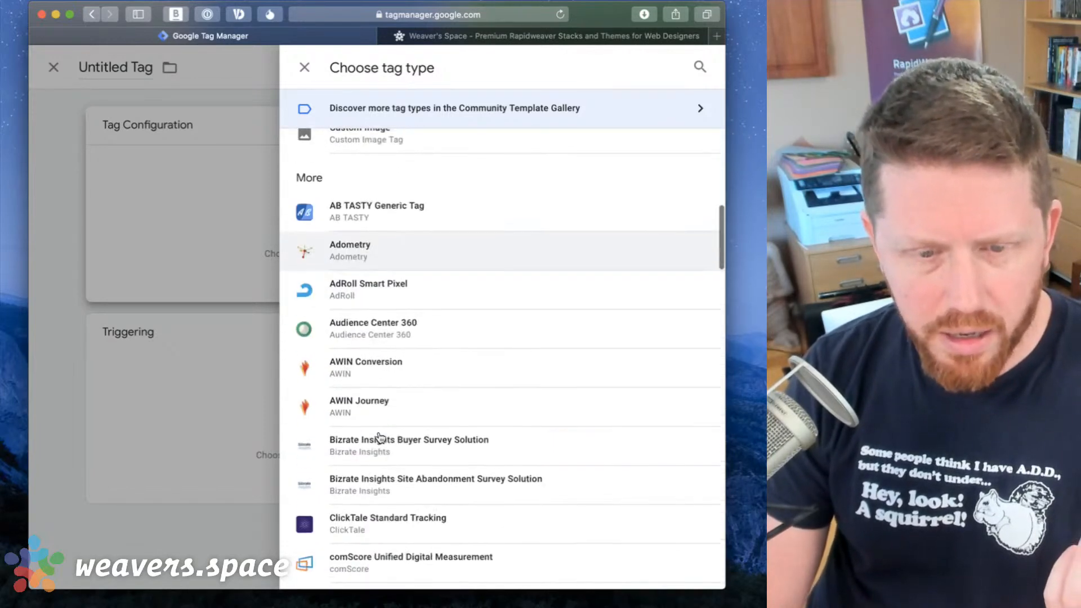
scroll(392, 256, down, 10)
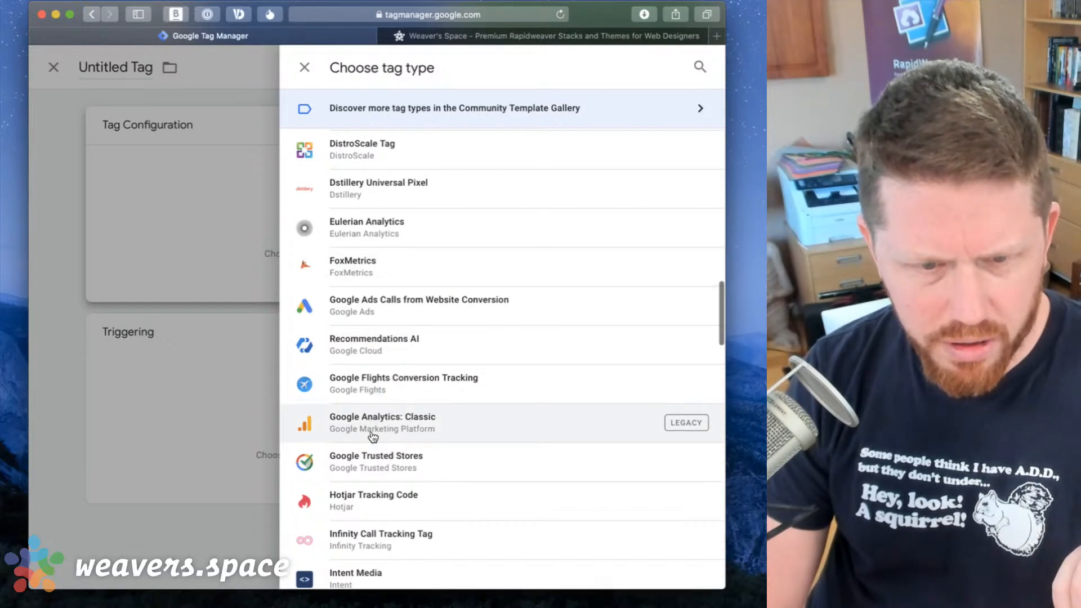
scroll(372, 436, down, 5)
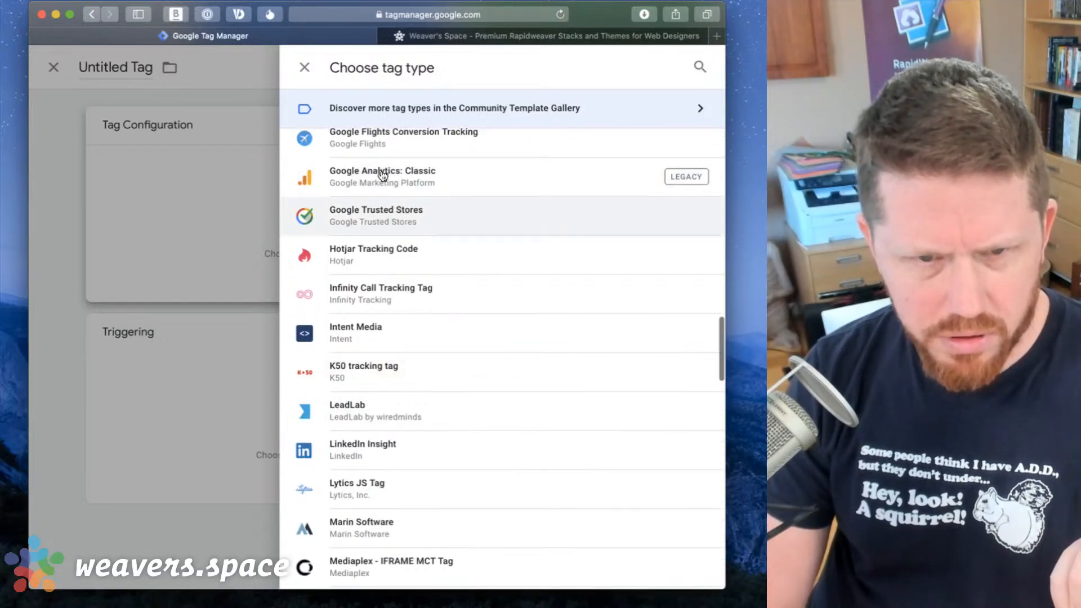
scroll(375, 268, down, 1)
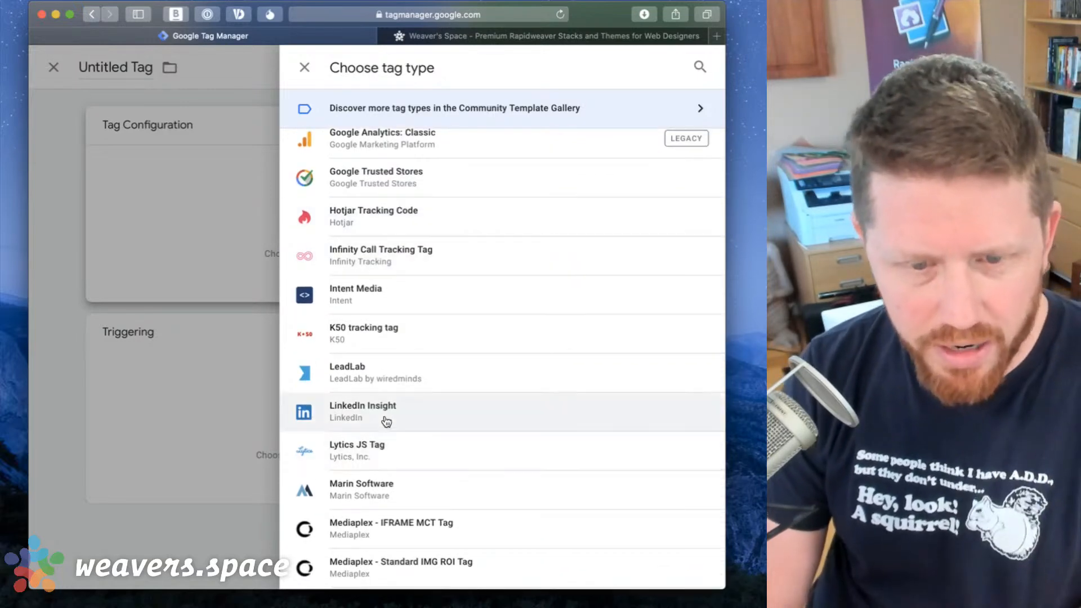
scroll(381, 412, down, 10)
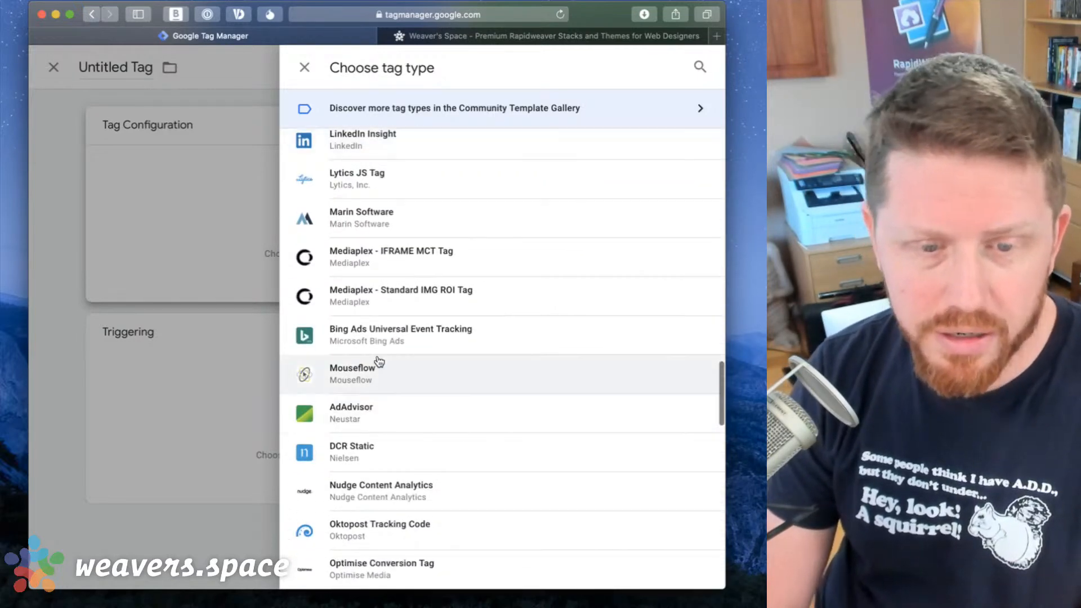
scroll(379, 357, down, 9)
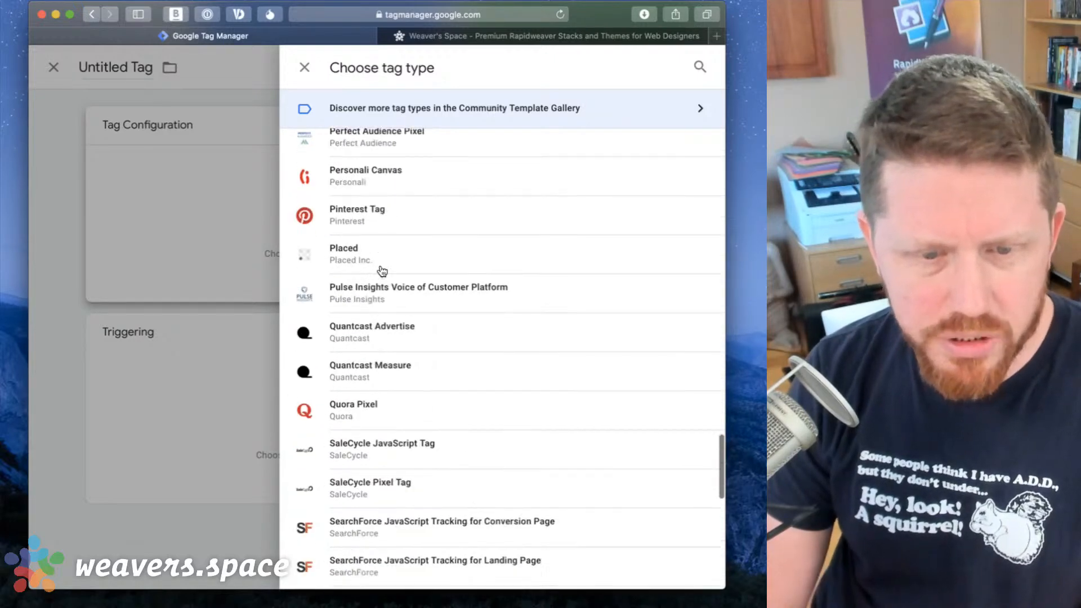
scroll(382, 271, down, 9)
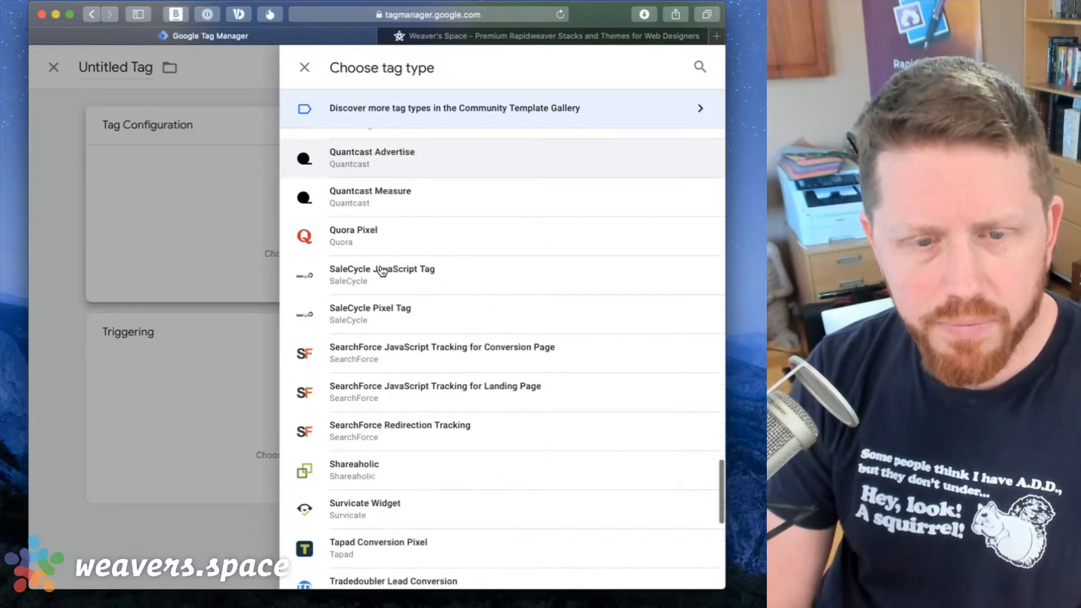
scroll(381, 269, down, 2)
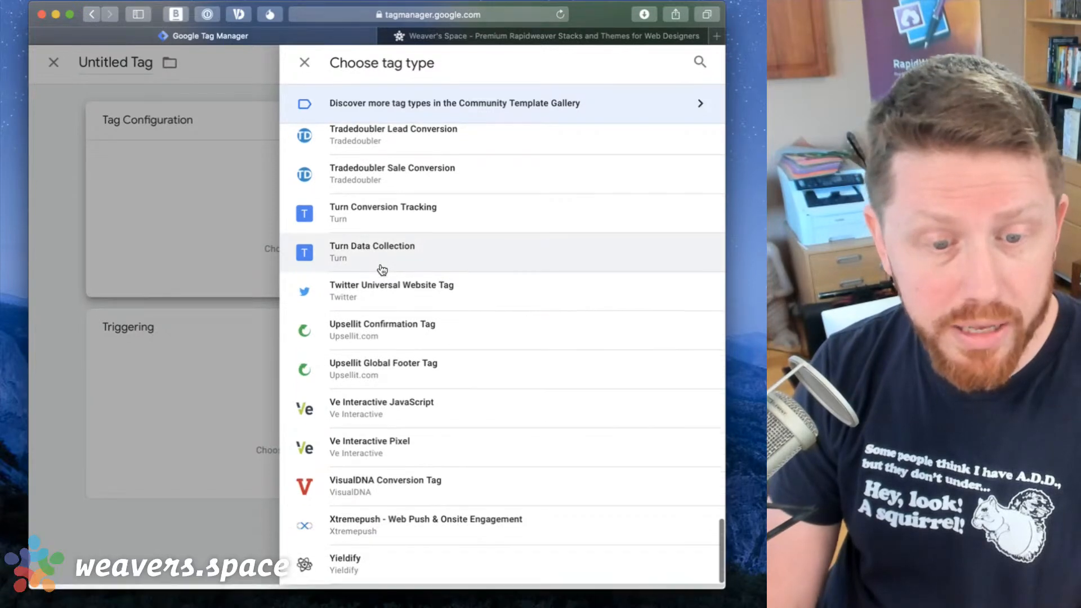
scroll(381, 269, up, 20)
scroll(381, 269, up, 10)
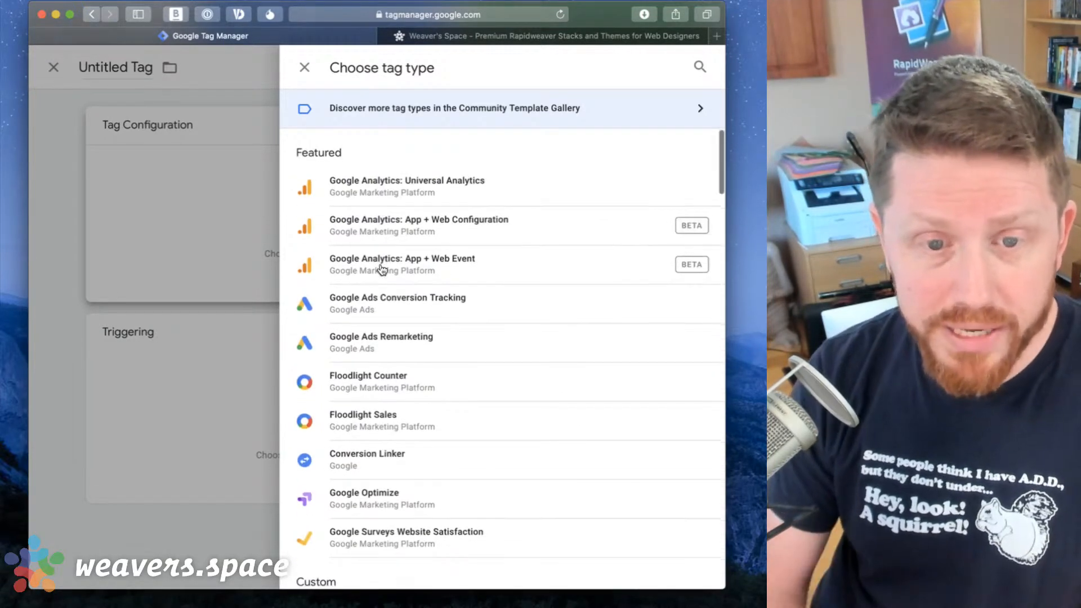
Set the new tag's type to Custom HTML.
scroll(381, 273, down, 2)
scroll(381, 242, down, 5)
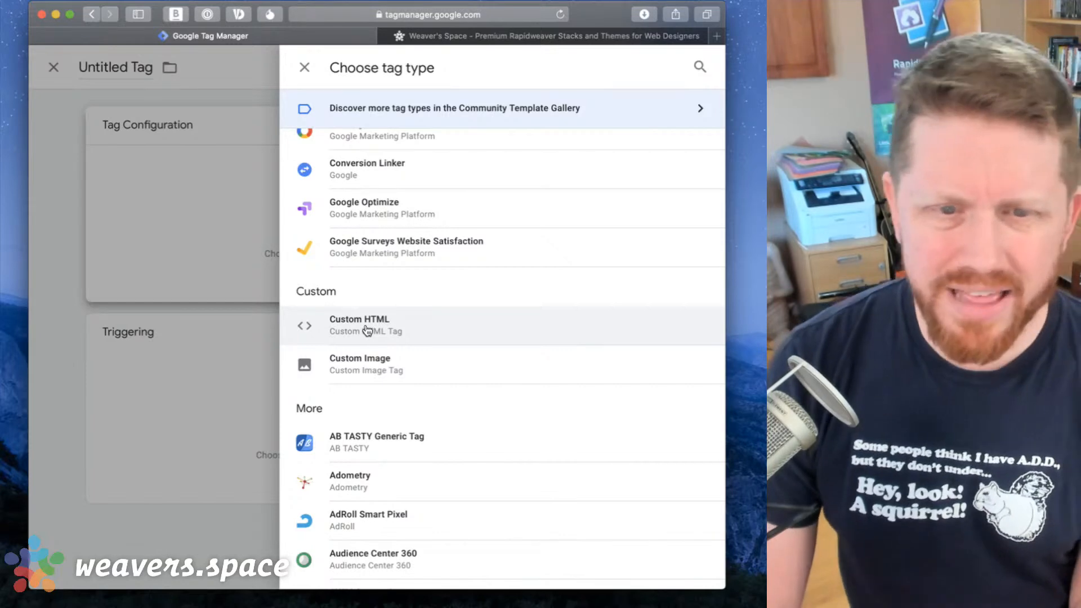
click(367, 331)
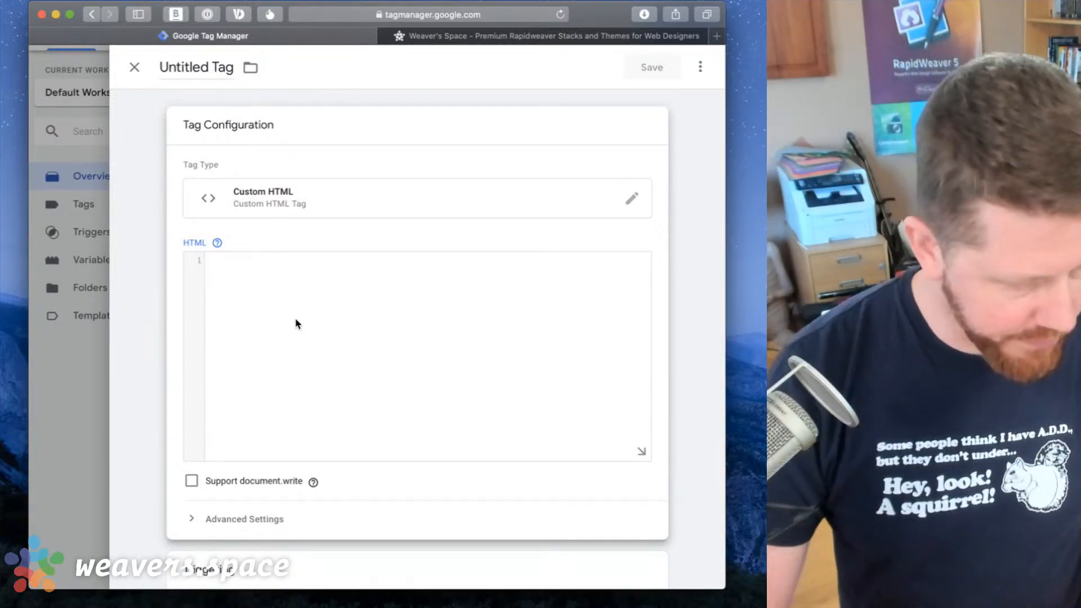
Load swarmify.com in a new browser tab.
key(super+t)
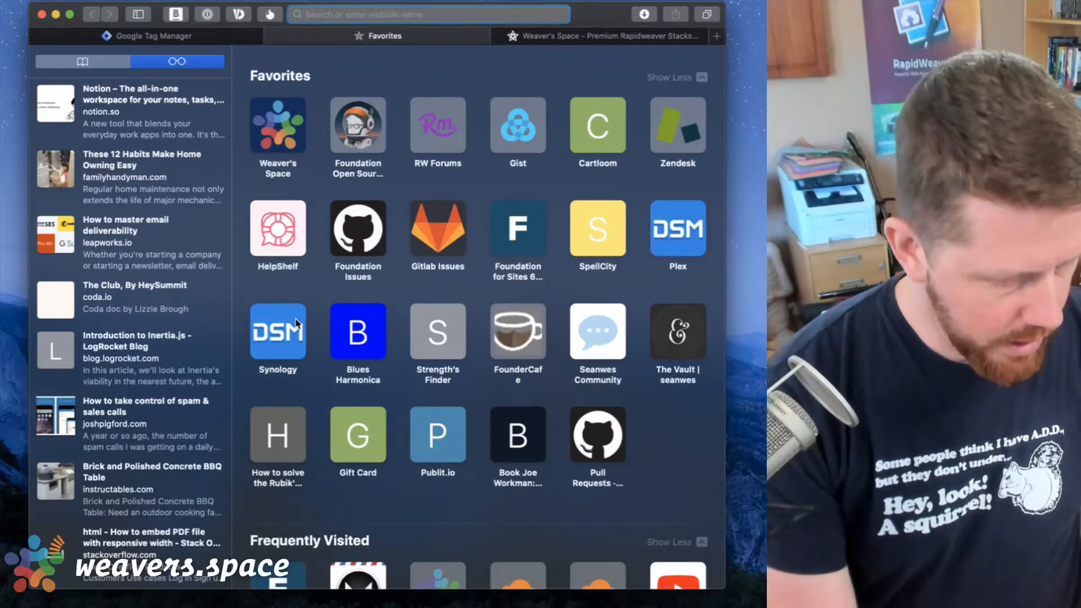
text(s)
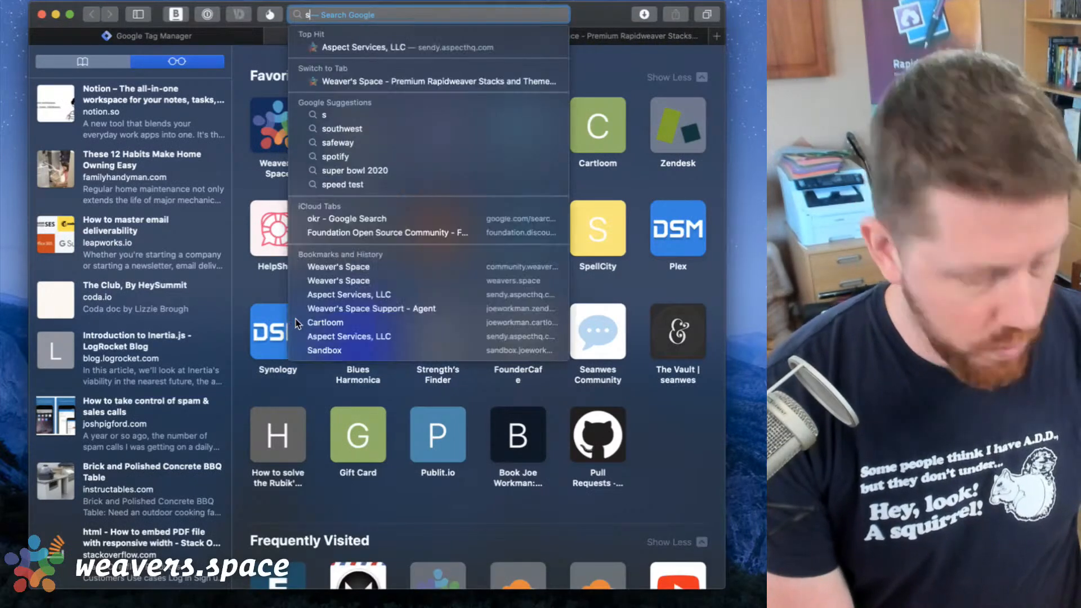
text(warmify.com)
key(Return)
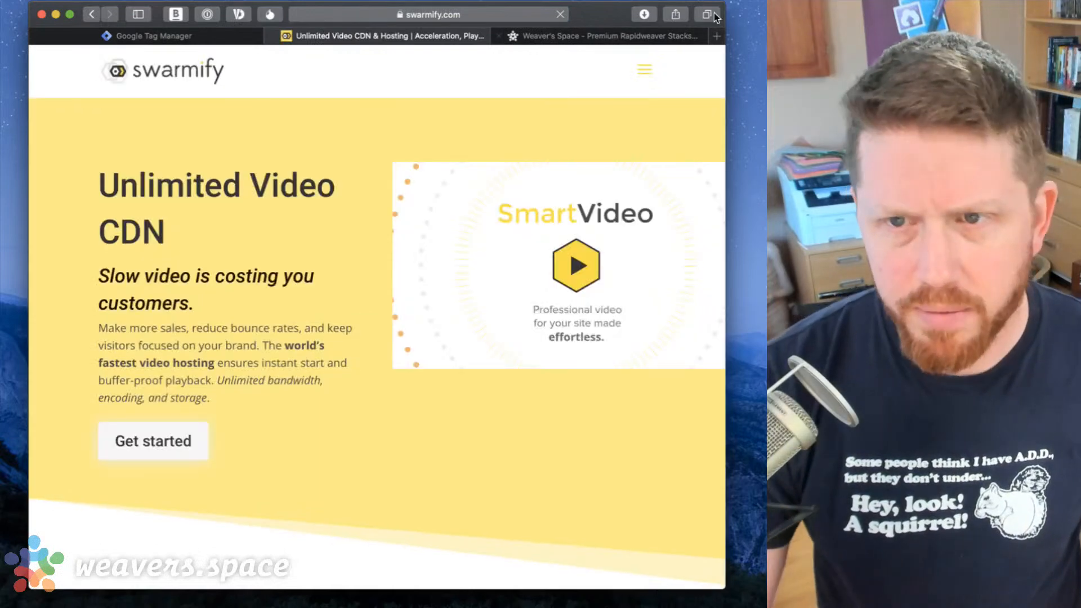
Search the Swarmify home page and its navigation menu for the way into the account dashboard.
click(645, 69)
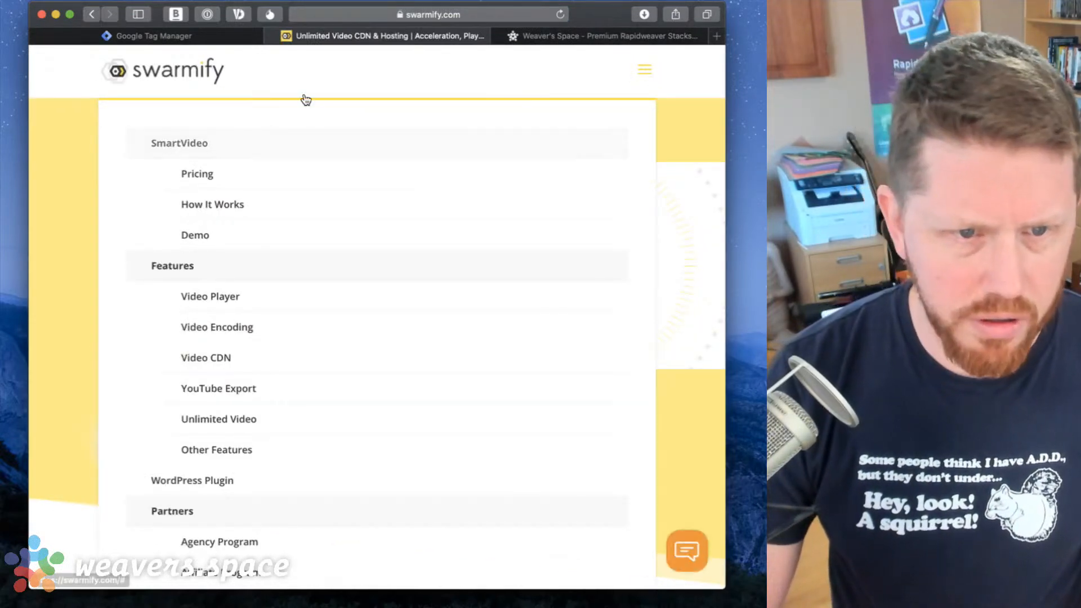
scroll(420, 325, down, 20)
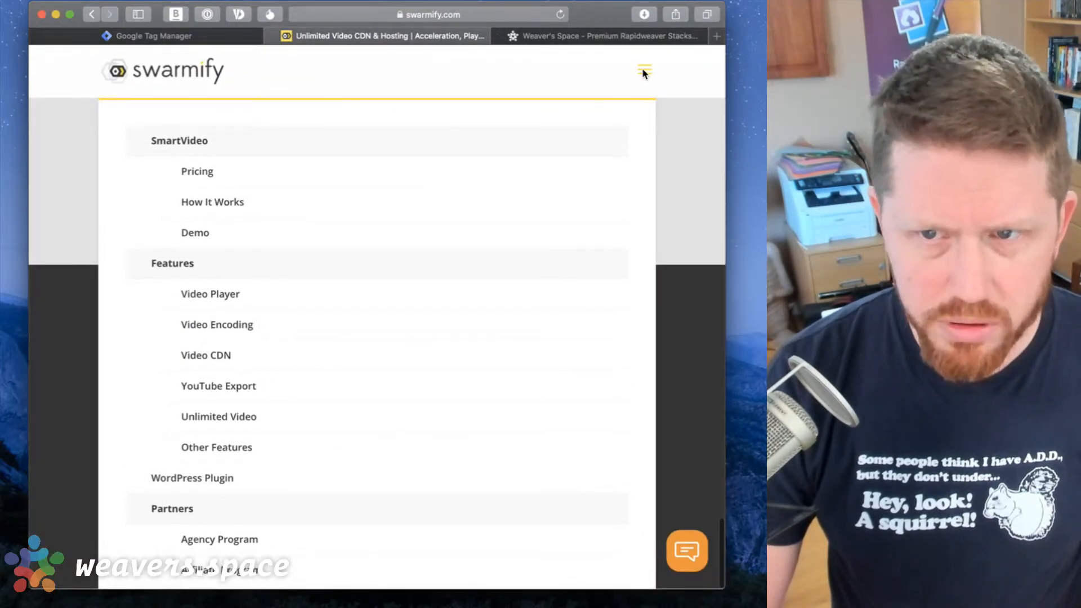
click(643, 69)
click(643, 68)
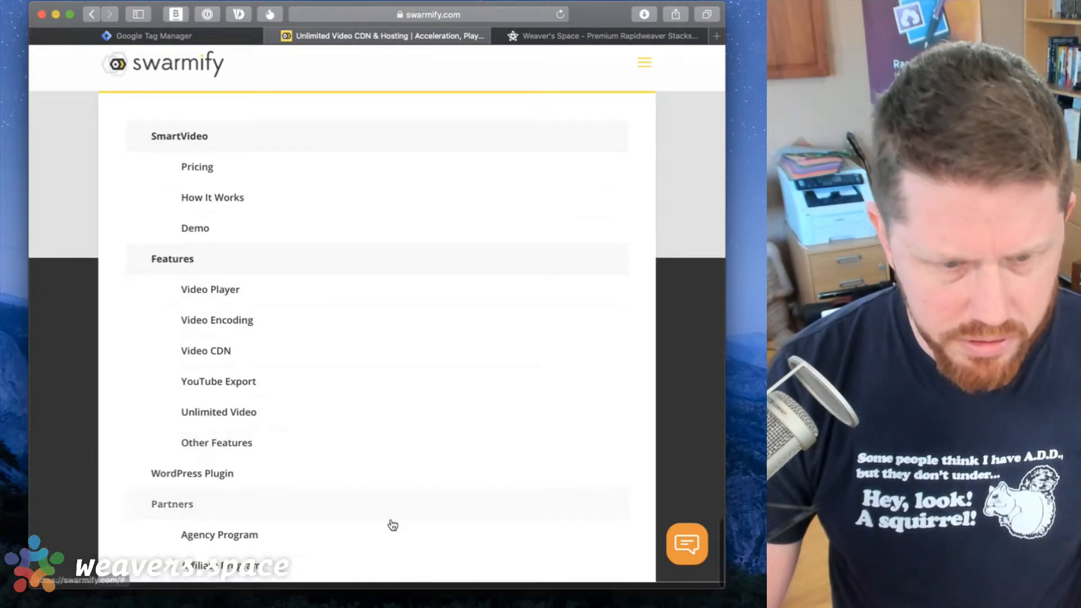
click(641, 66)
scroll(465, 252, up, 4)
scroll(465, 251, up, 15)
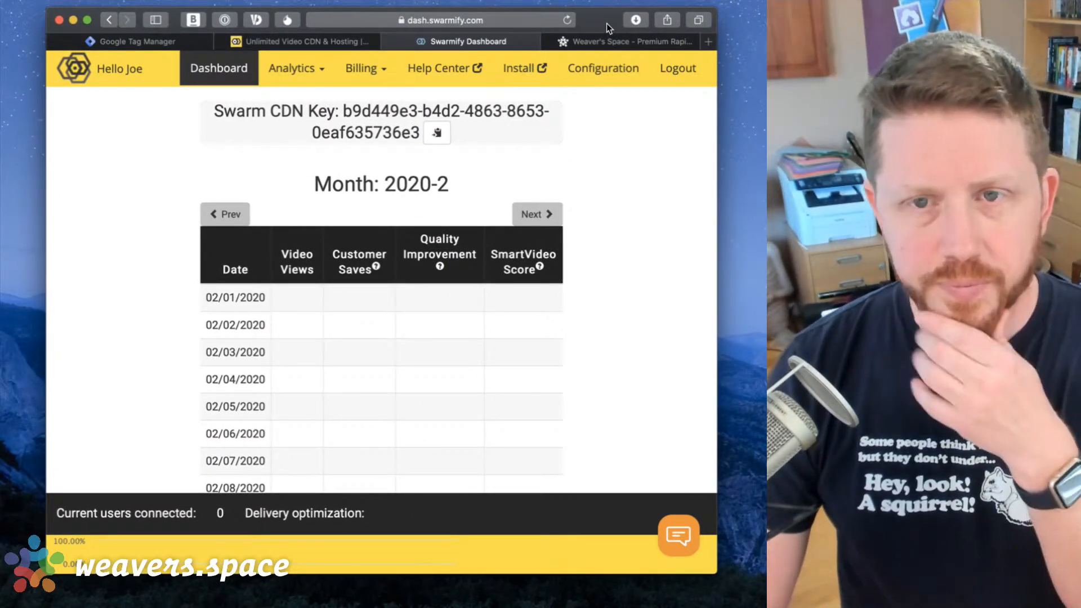
Open the SmartVideo installation help from the Swarmify dashboard and examine which platforms it covers.
click(525, 69)
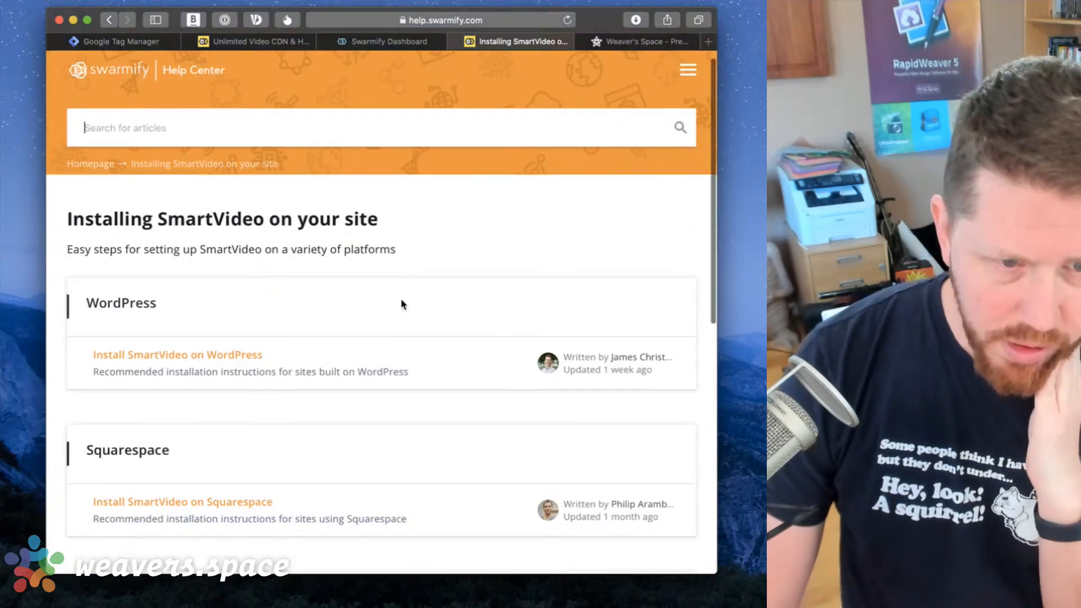
scroll(401, 301, down, 3)
scroll(401, 301, up, 3)
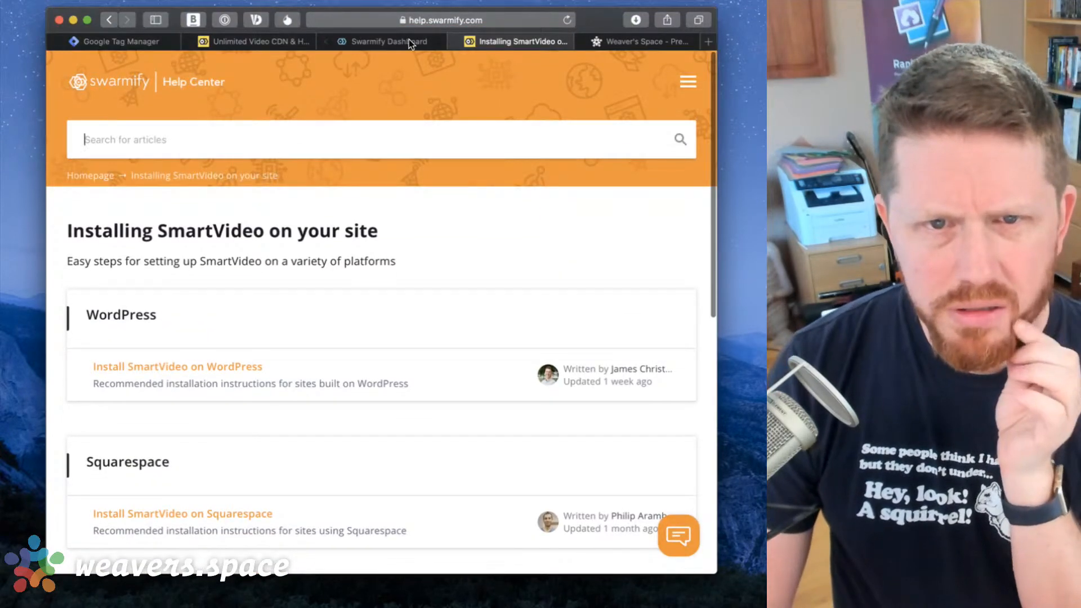
Open the Configuration page of the Swarmify dashboard and highlight the CDN key line in the embed script.
click(249, 40)
click(383, 42)
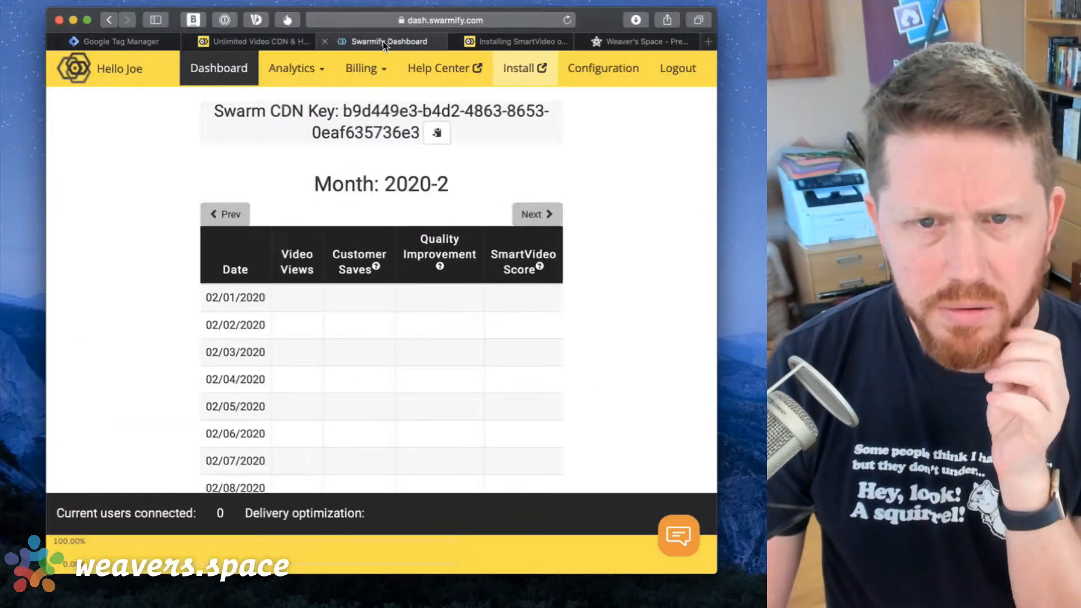
click(611, 76)
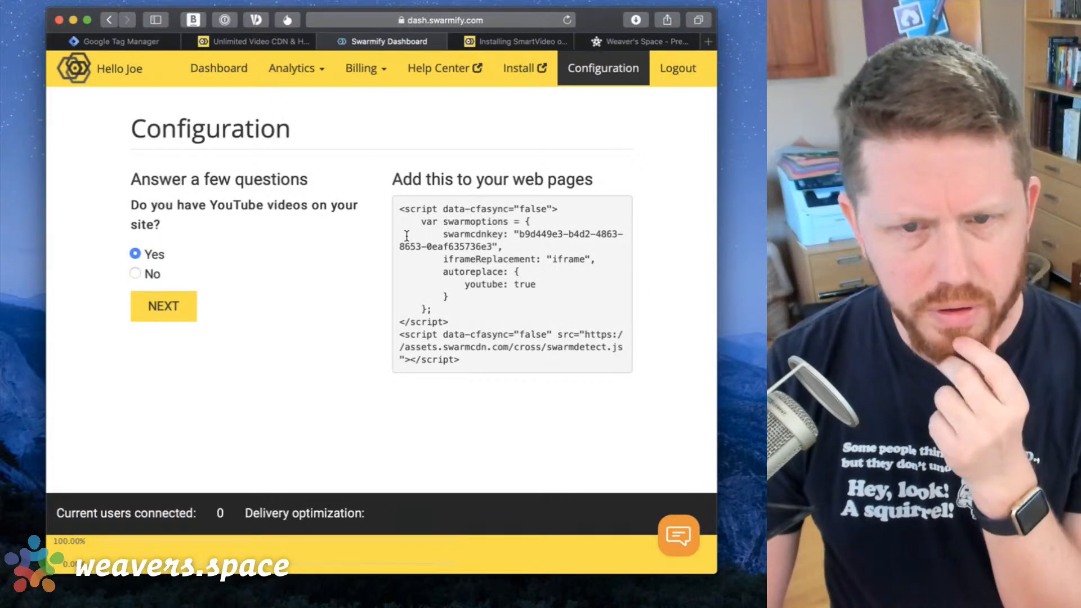
double_click(407, 236)
triple_click(407, 235)
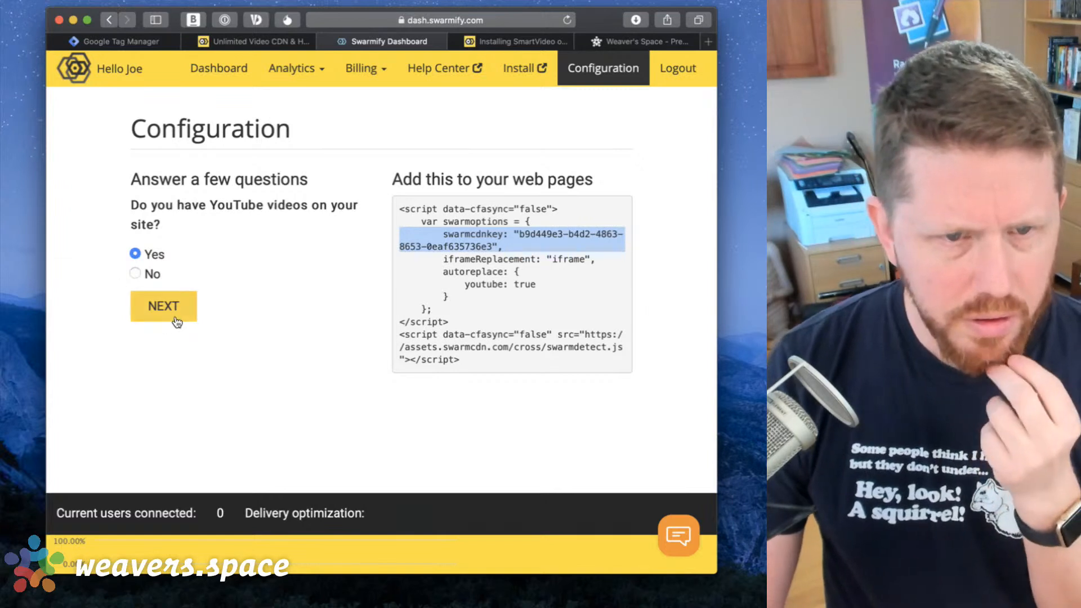
Configure the SmartVideo script with YouTube videos enabled, no background videos, no color scheme change, a Circle play button and no custom watermark.
click(176, 314)
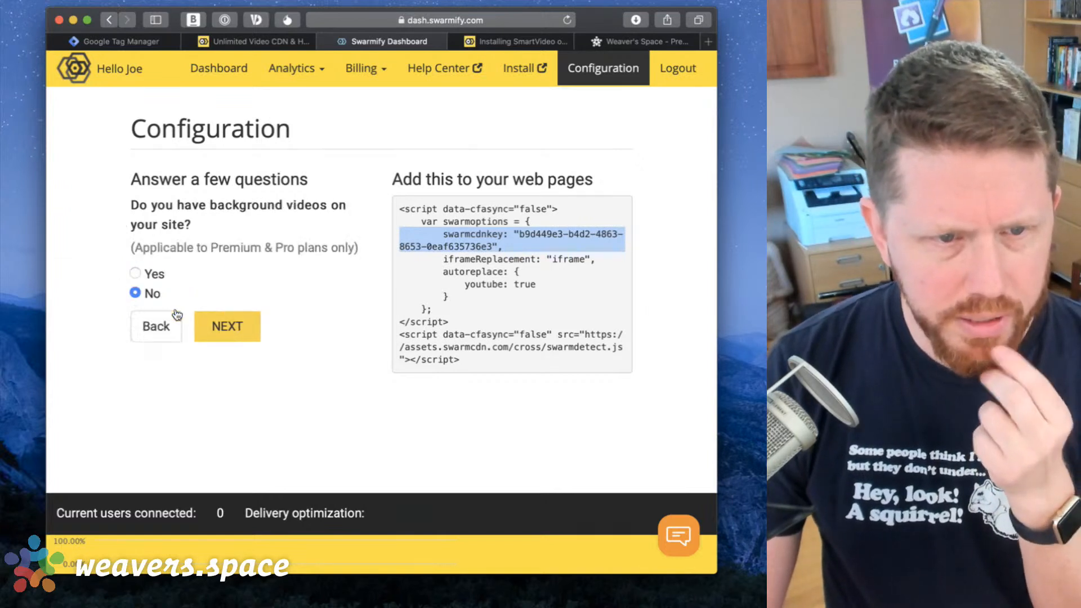
click(237, 335)
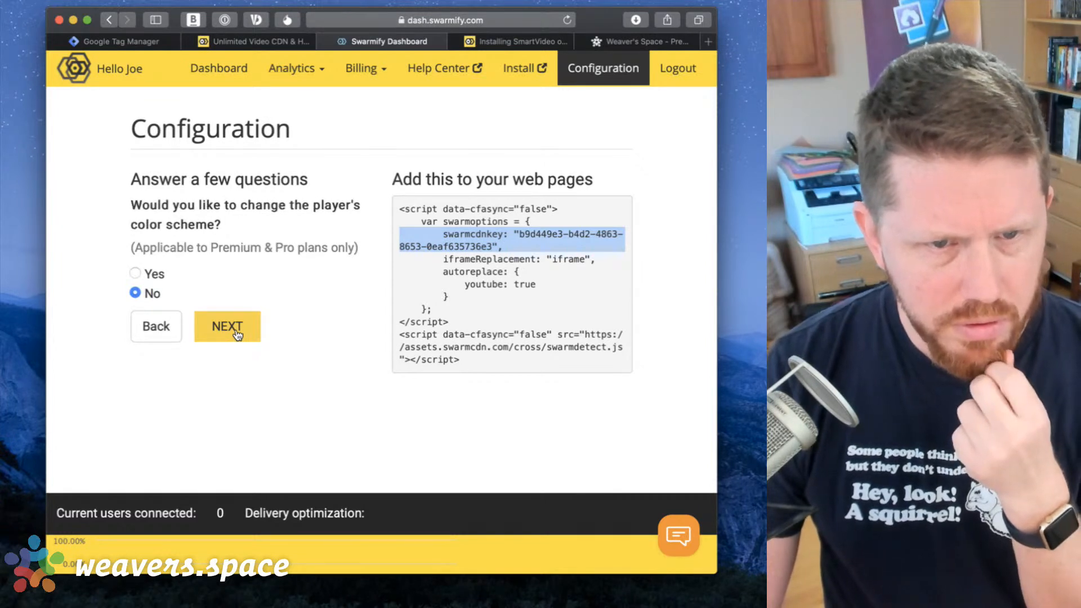
click(237, 335)
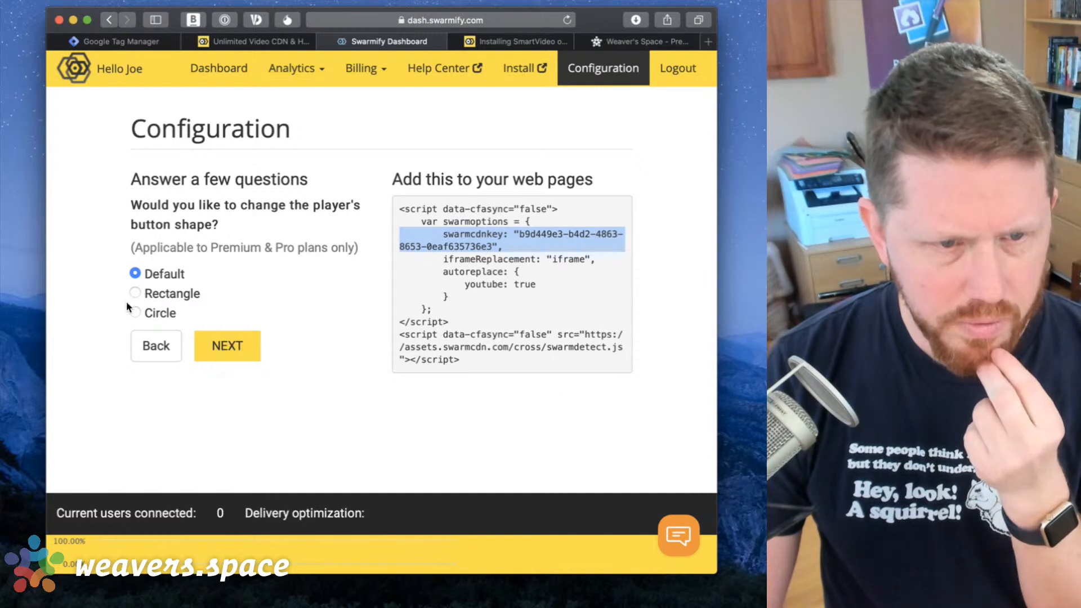
click(136, 312)
click(232, 347)
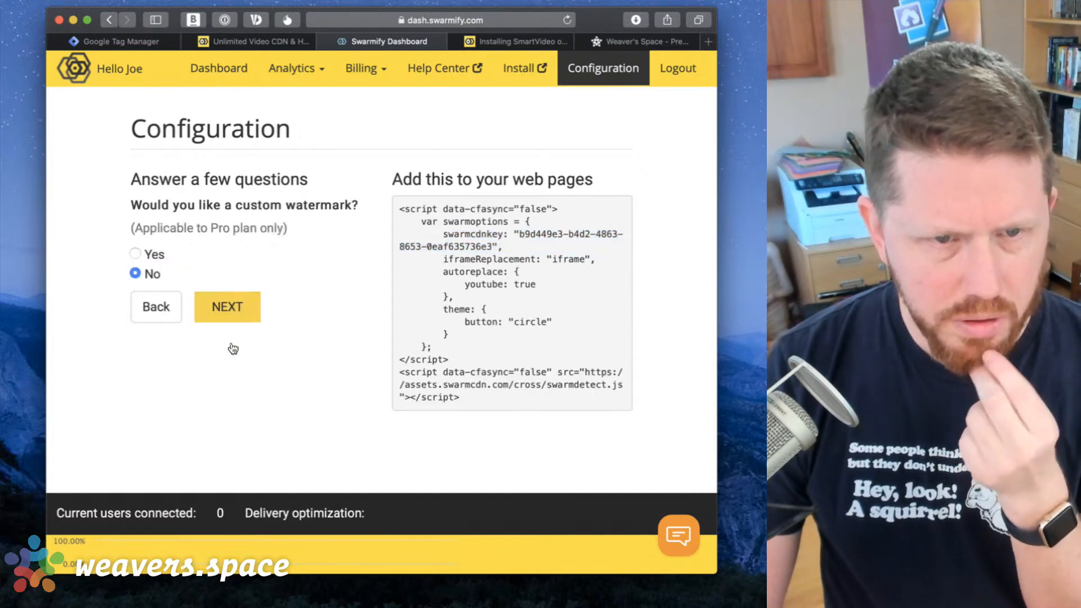
click(231, 306)
Copy the complete SmartVideo script, from the opening script tag through the closing tag of the swarmdetect.js line.
drag(400, 211, 483, 408)
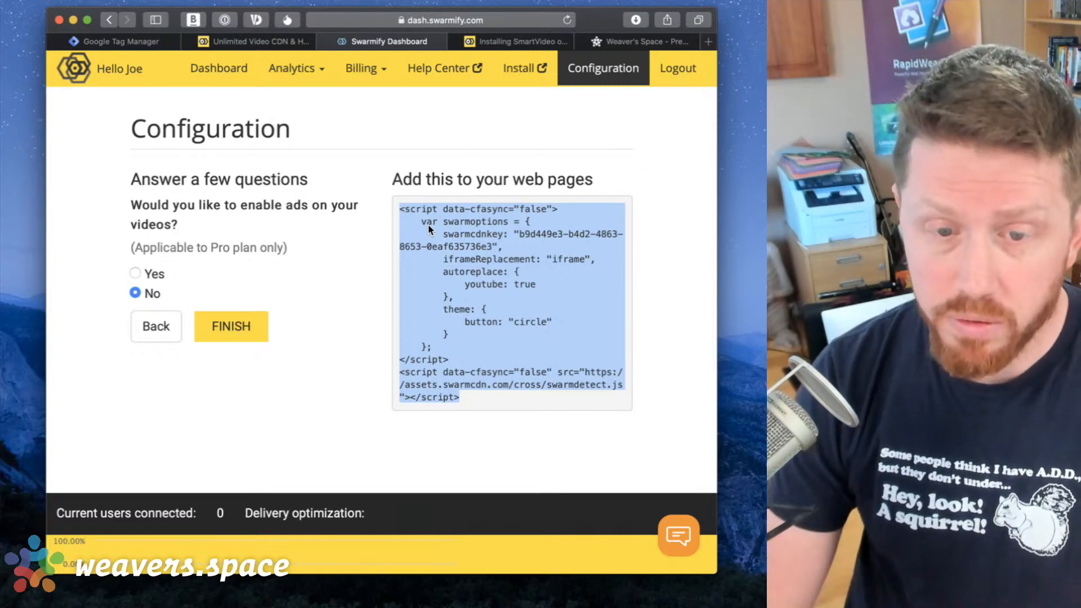
click(428, 225)
drag(397, 207, 468, 394)
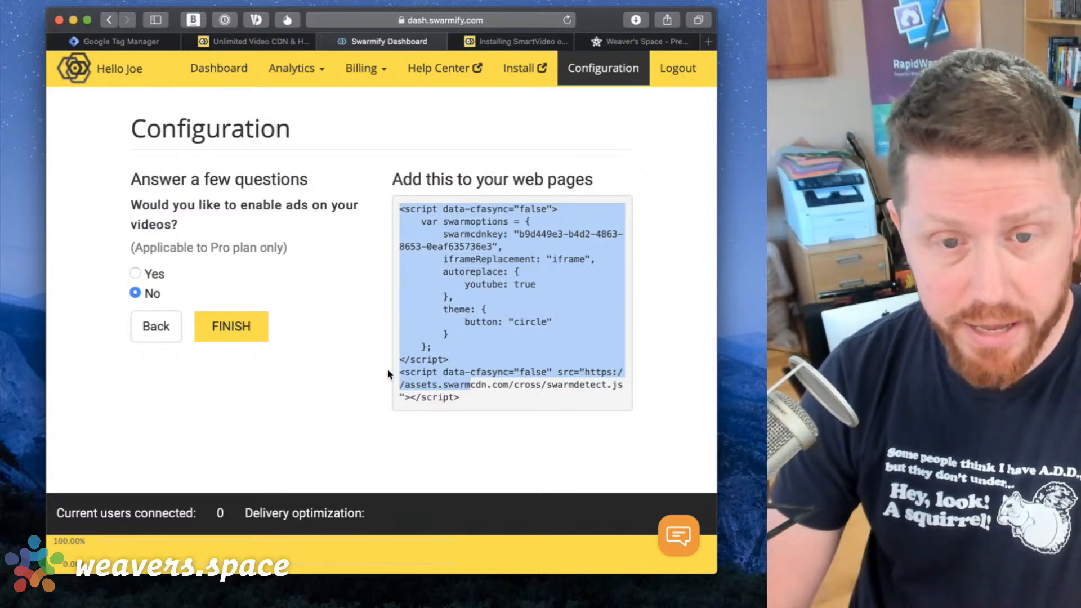
click(504, 234)
drag(398, 208, 480, 400)
key(super+c)
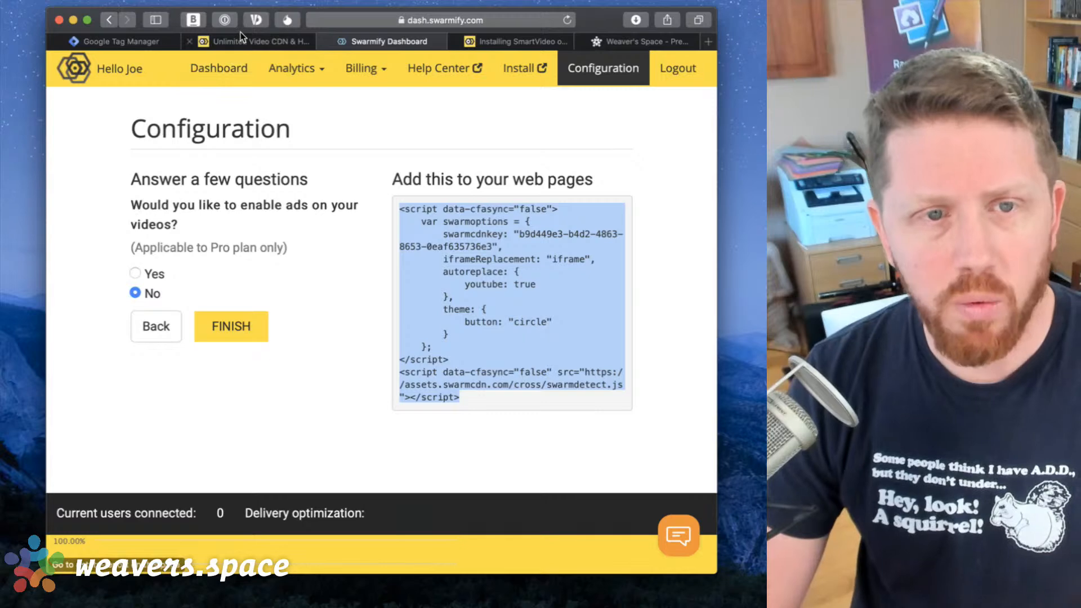
Switch back to Google Tag Manager and paste the SmartVideo script with its CDN key into the untitled tag's HTML.
click(242, 40)
click(135, 35)
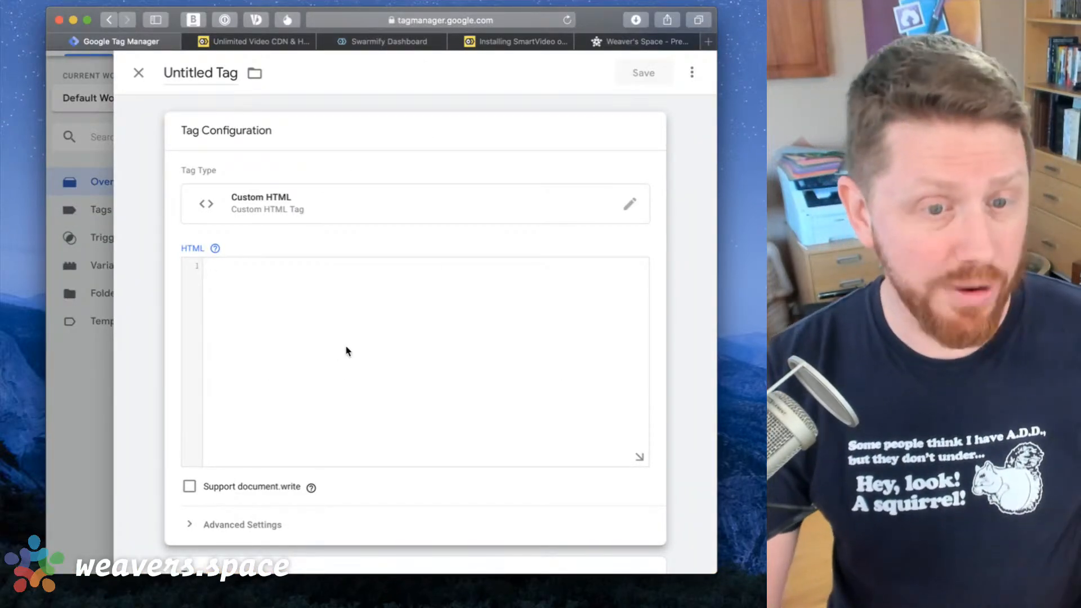
key(super+v)
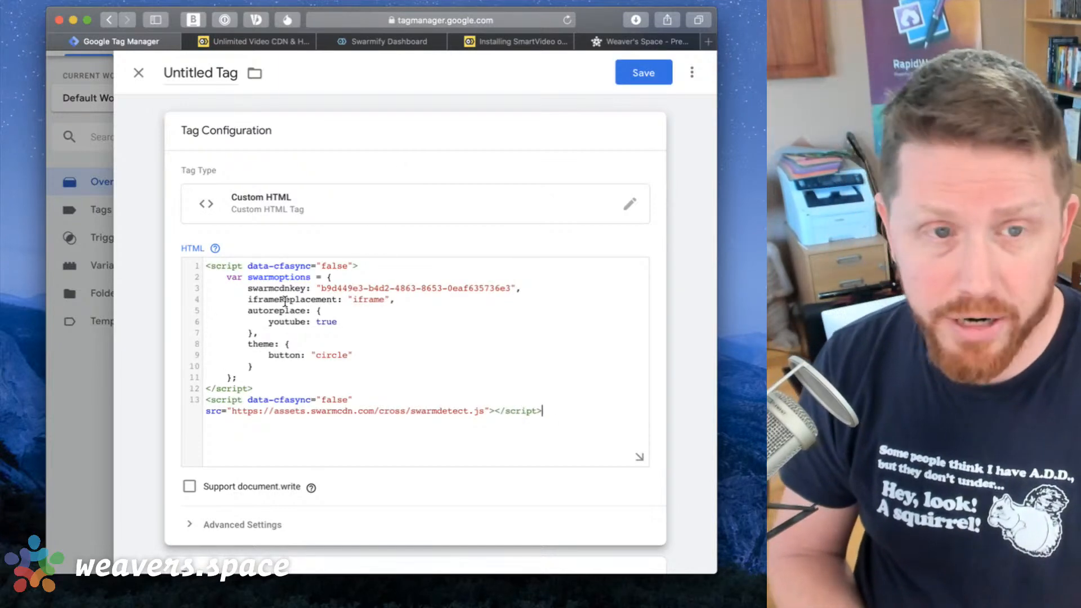
Rename the untitled Custom HTML tag as Swarmify.
double_click(193, 73)
key(super+a)
text(Swar)
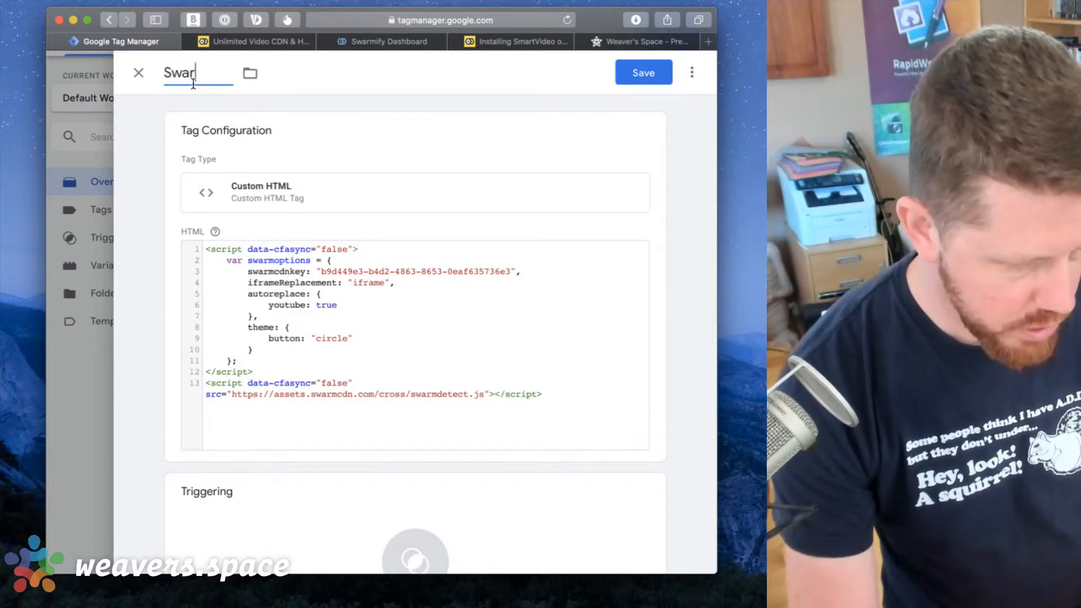
text(mifgy)
key(BackSpace)
key(BackSpace)
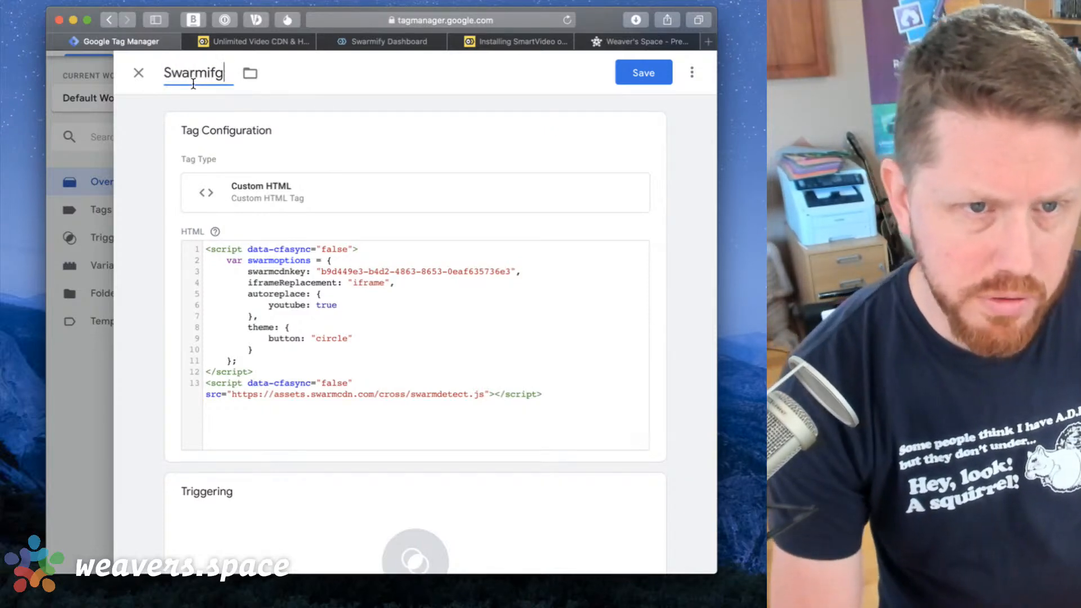
text(y)
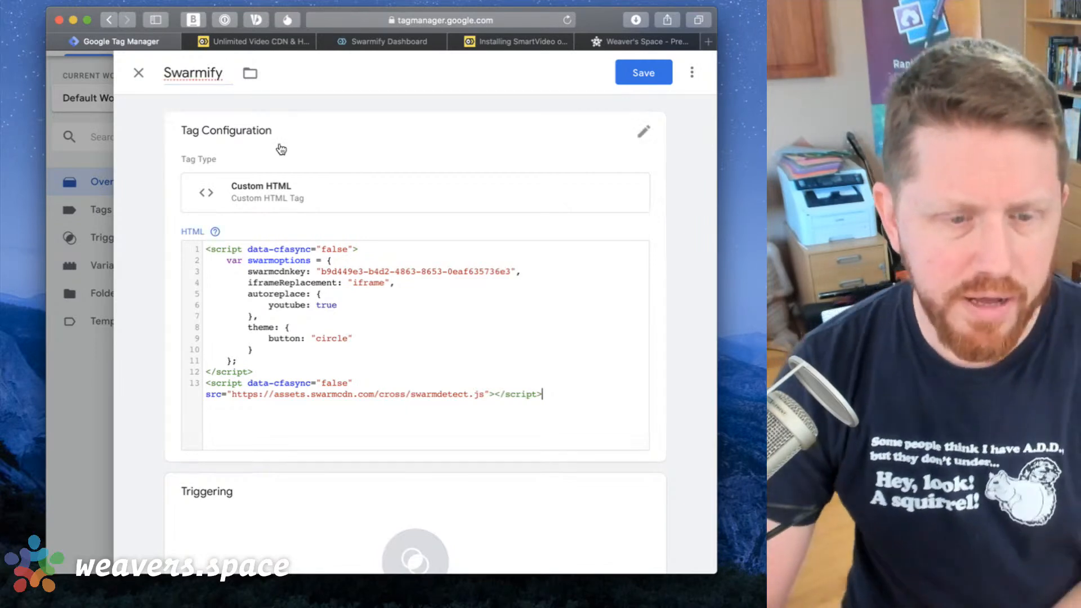
Assign the Not Admin View page view trigger to the Swarmify tag.
scroll(279, 148, down, 3)
scroll(281, 149, up, 3)
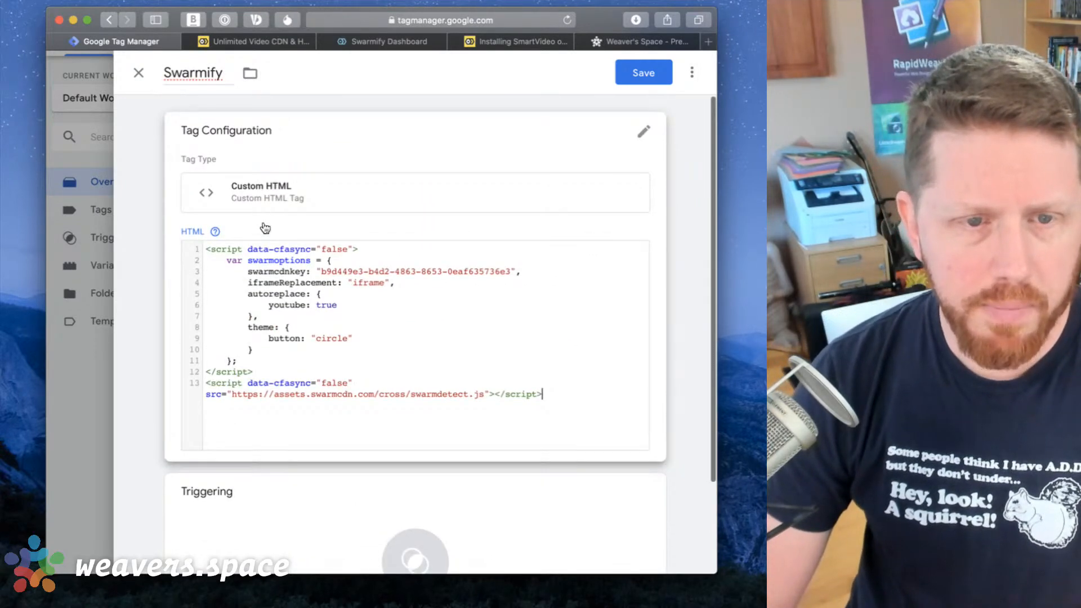
scroll(249, 314, down, 3)
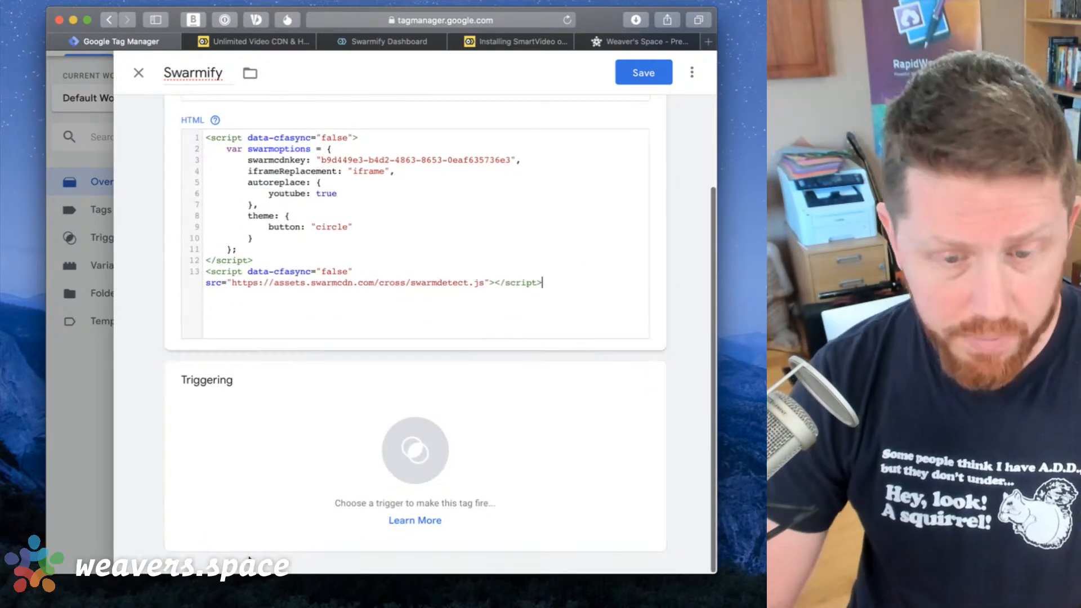
click(417, 449)
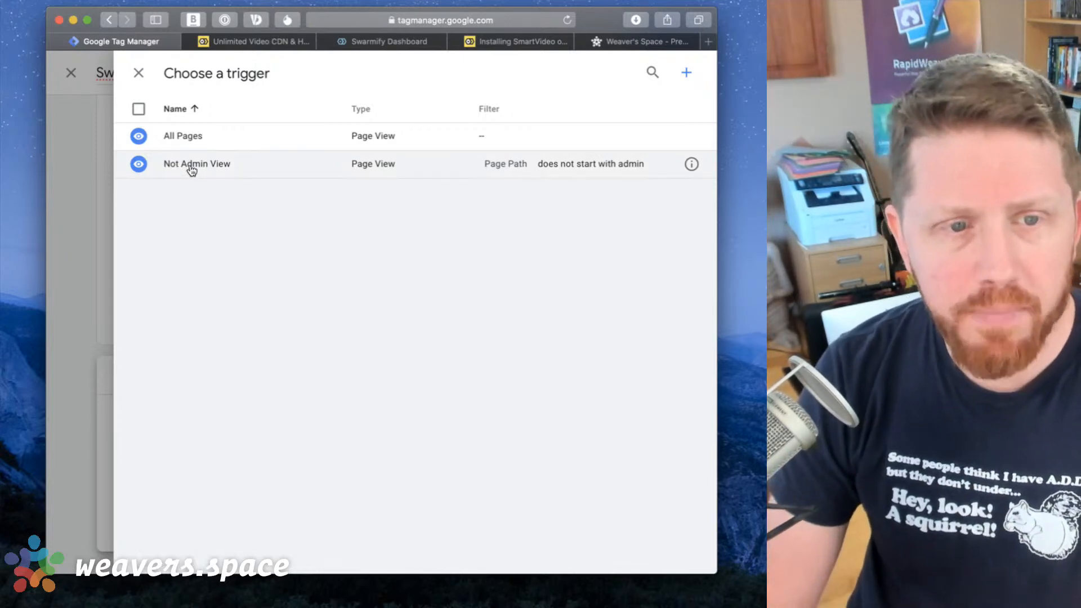
click(191, 165)
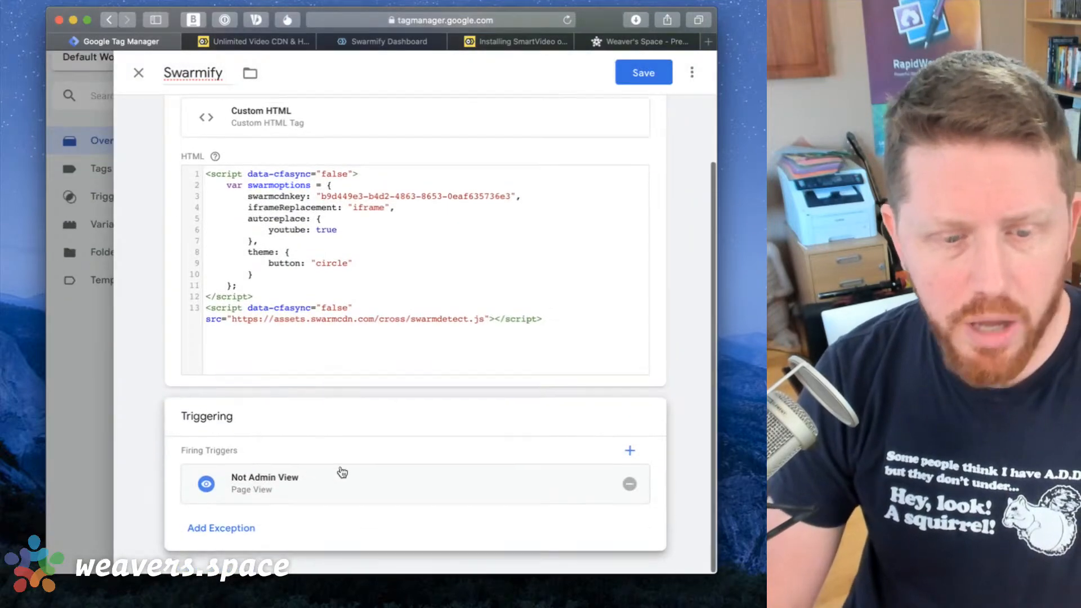
Examine the triggers offered as exceptions for the Swarmify tag and close the list without adding one.
scroll(276, 490, down, 5)
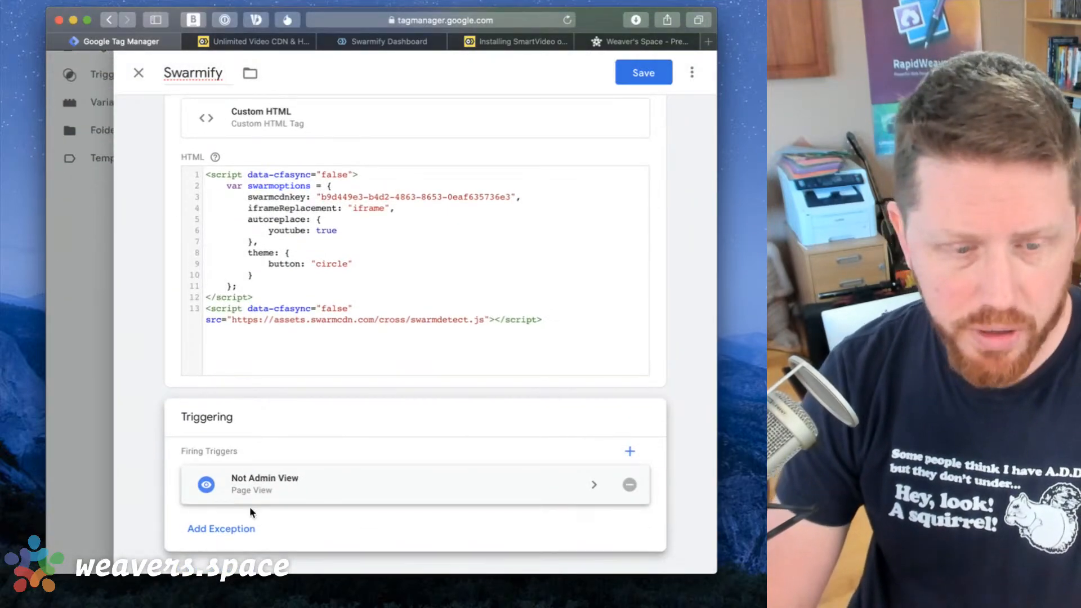
click(228, 529)
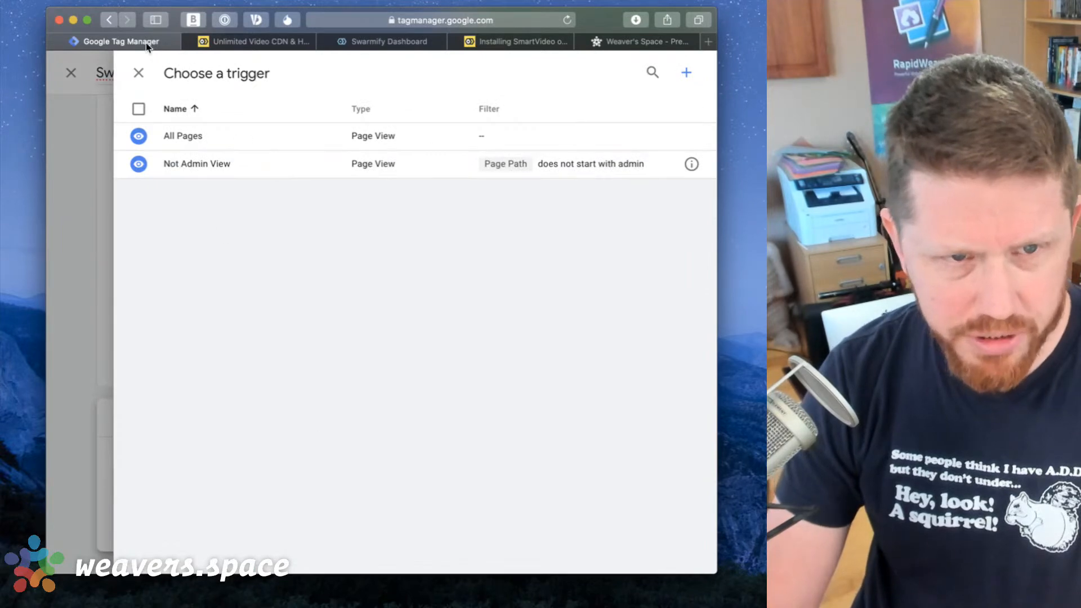
click(138, 73)
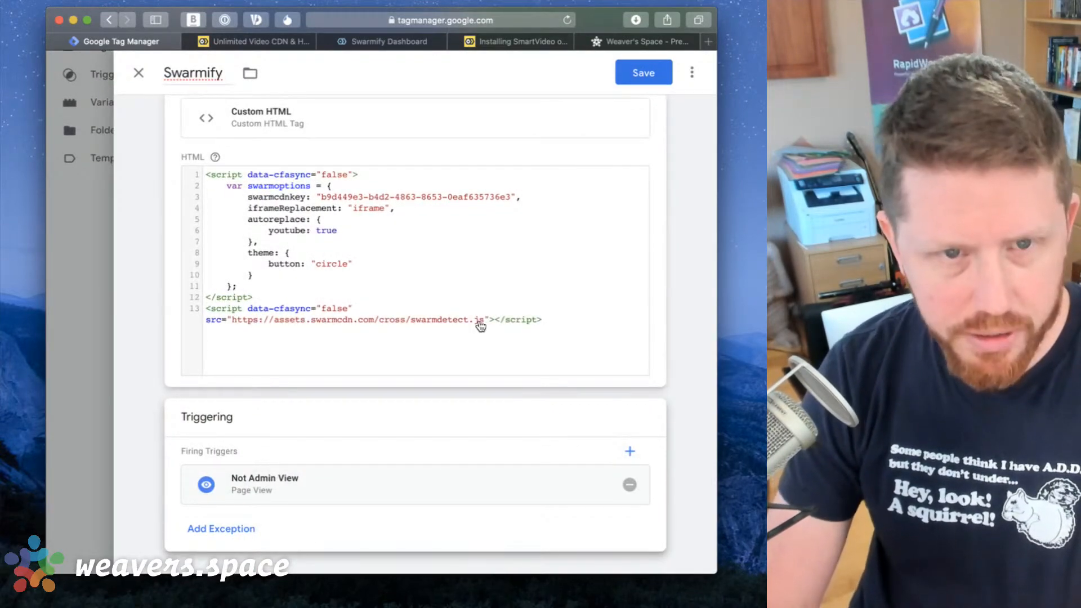
Review the Swarmify tag's script and firing trigger, and save the tag, retrying if needed.
scroll(480, 326, up, 3)
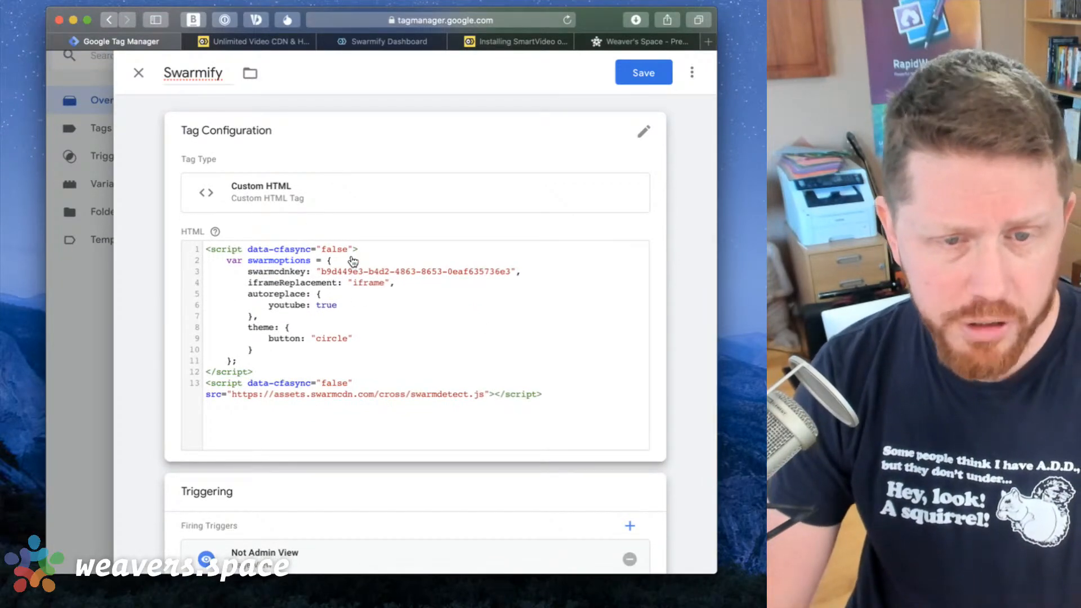
scroll(349, 284, down, 3)
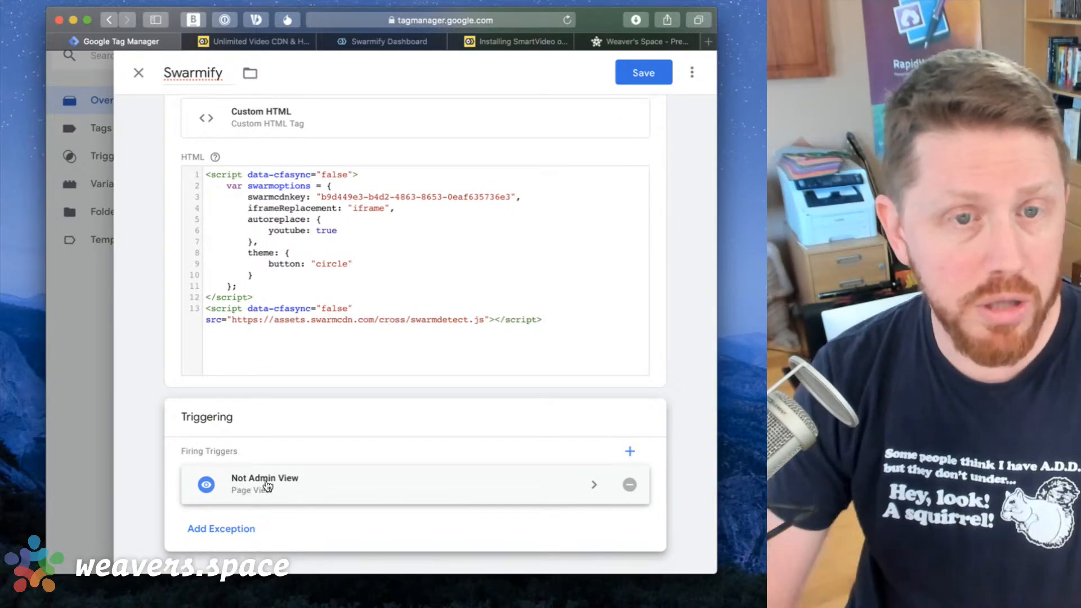
click(635, 76)
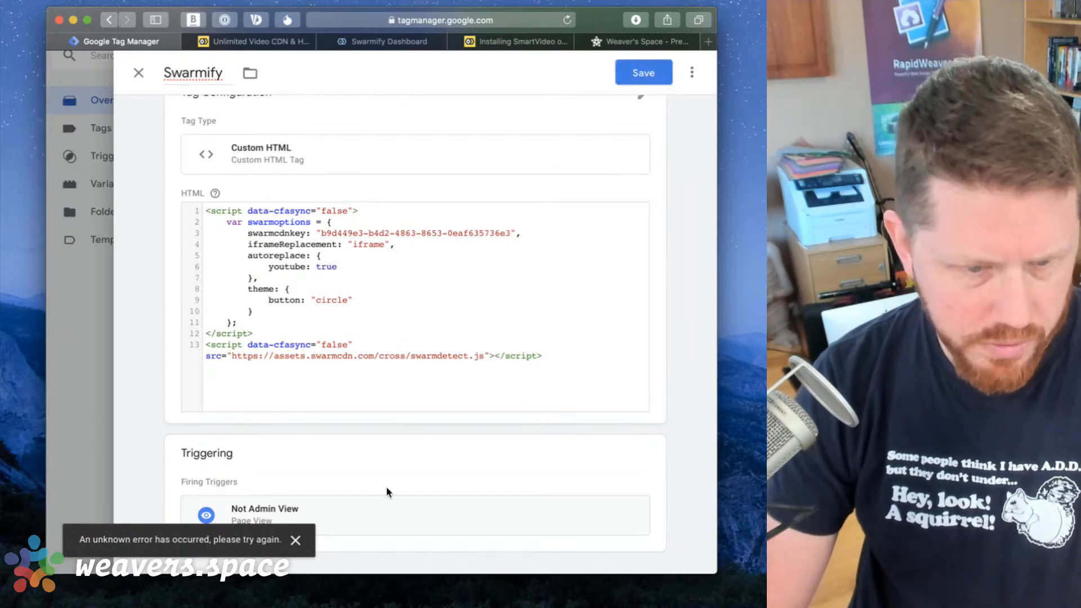
click(640, 75)
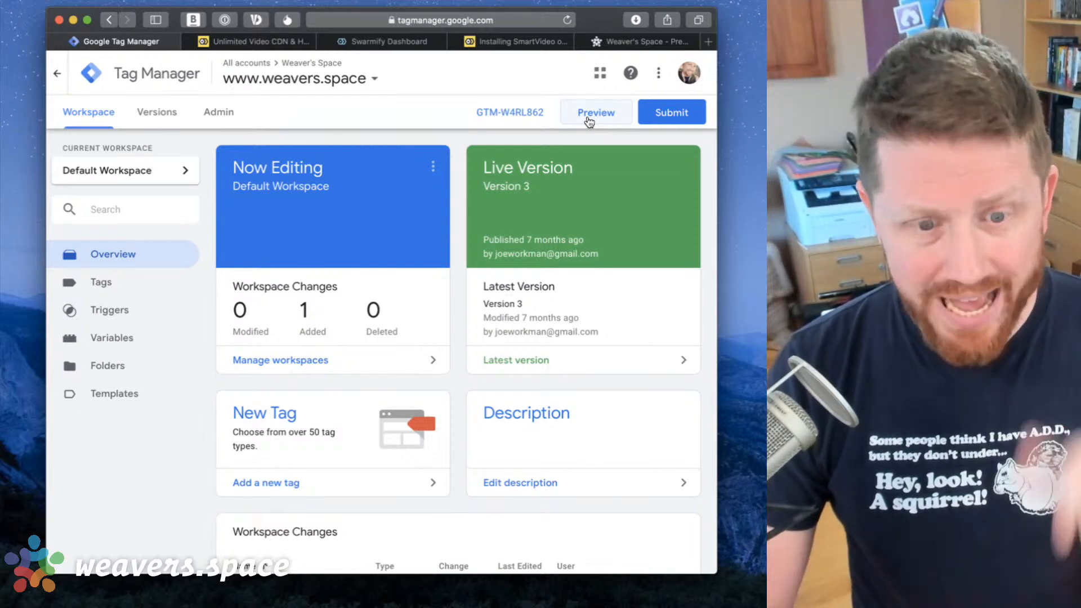
click(588, 120)
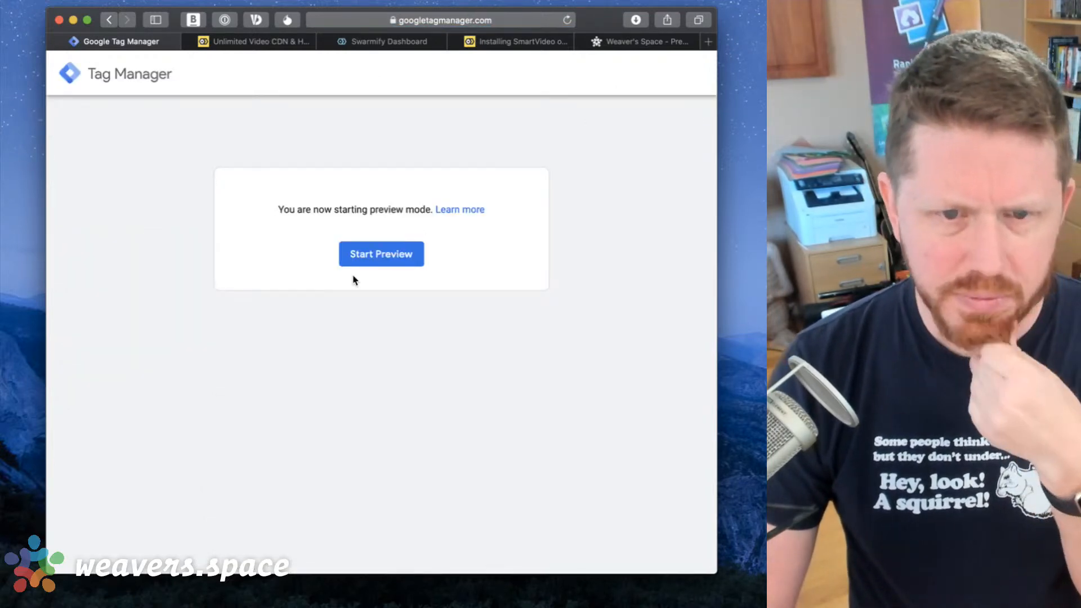
click(387, 252)
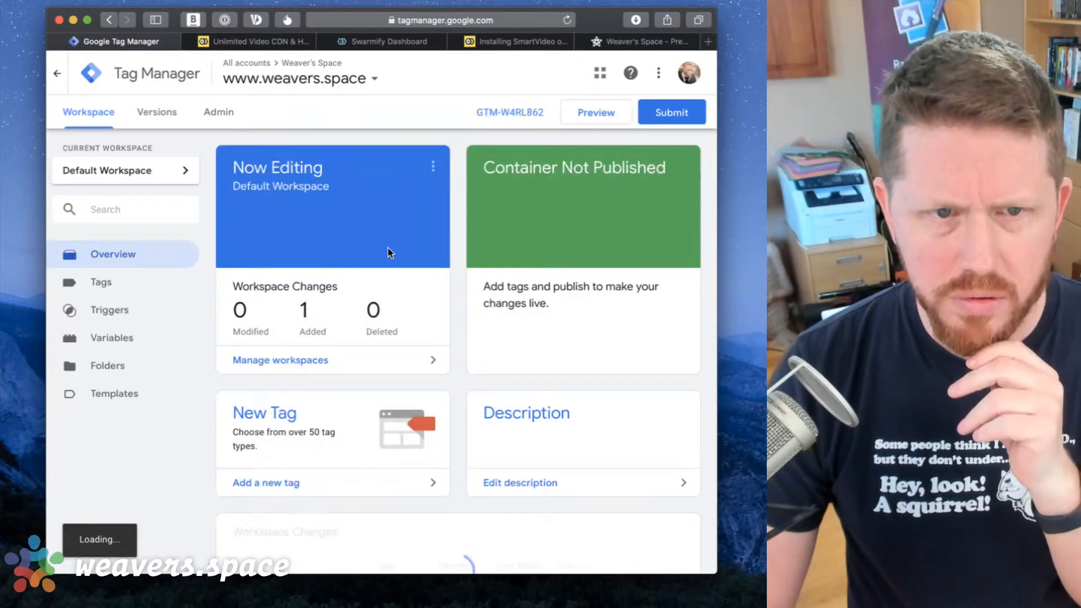
click(643, 38)
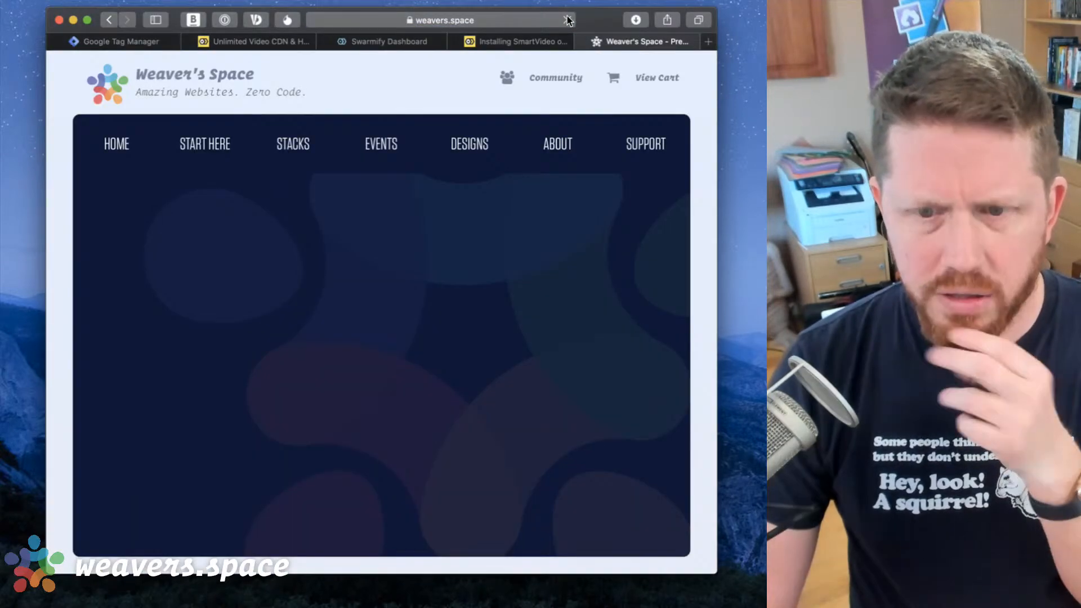
scroll(499, 305, down, 10)
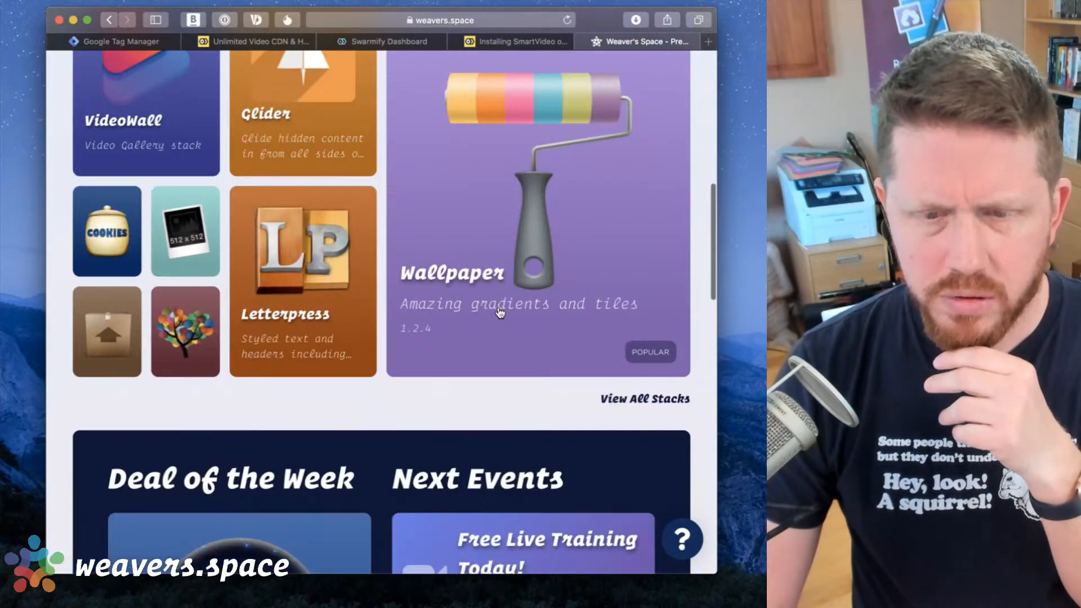
scroll(498, 305, up, 12)
Close the Swarmify help center, Swarmify dashboard and Swarmify home page browser tabs.
click(507, 37)
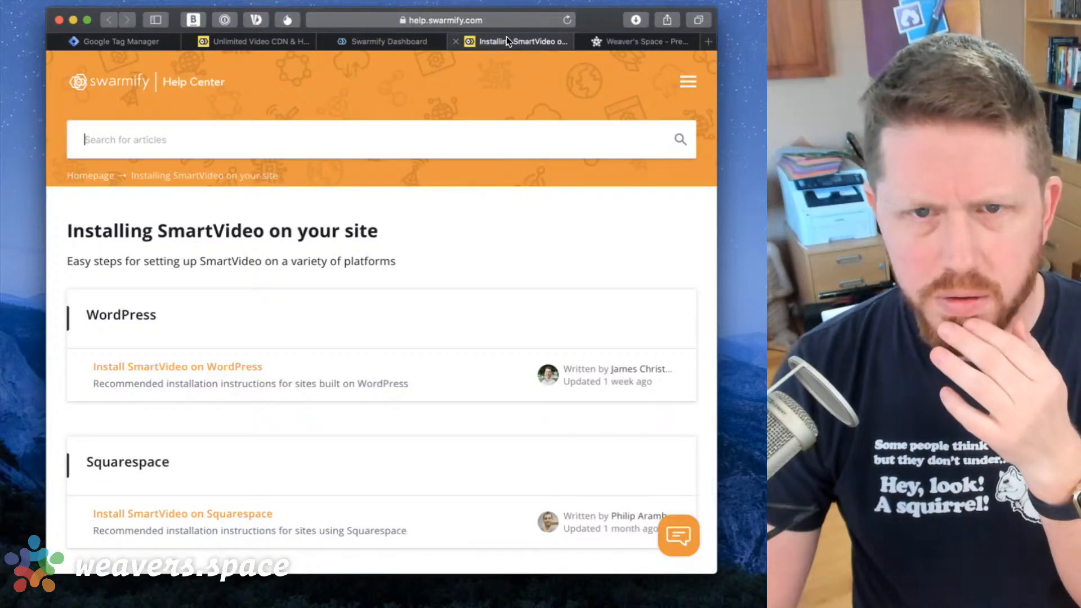
key(super+w)
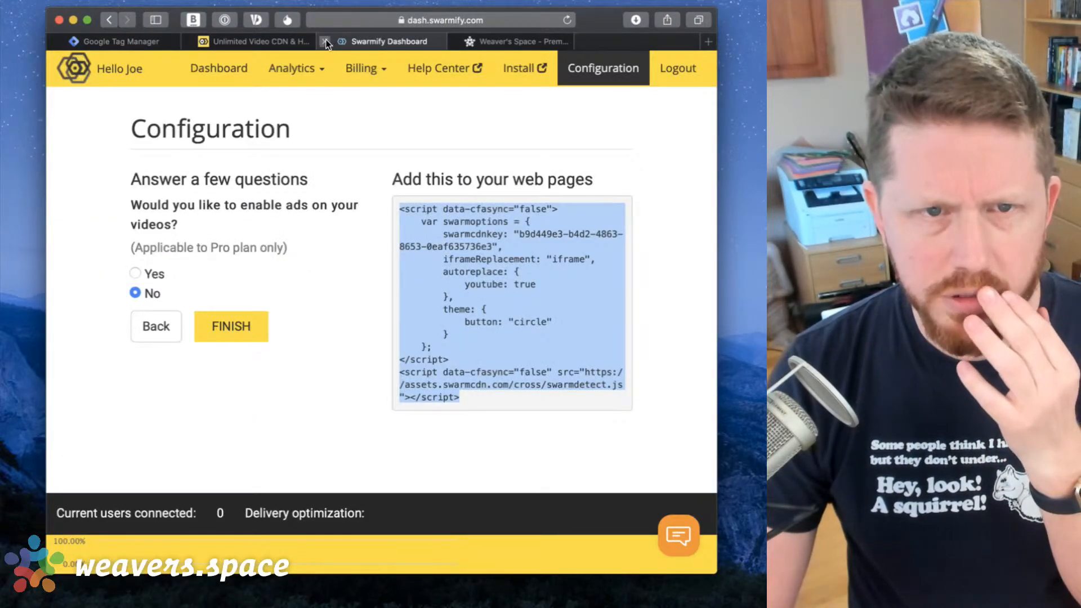
click(325, 41)
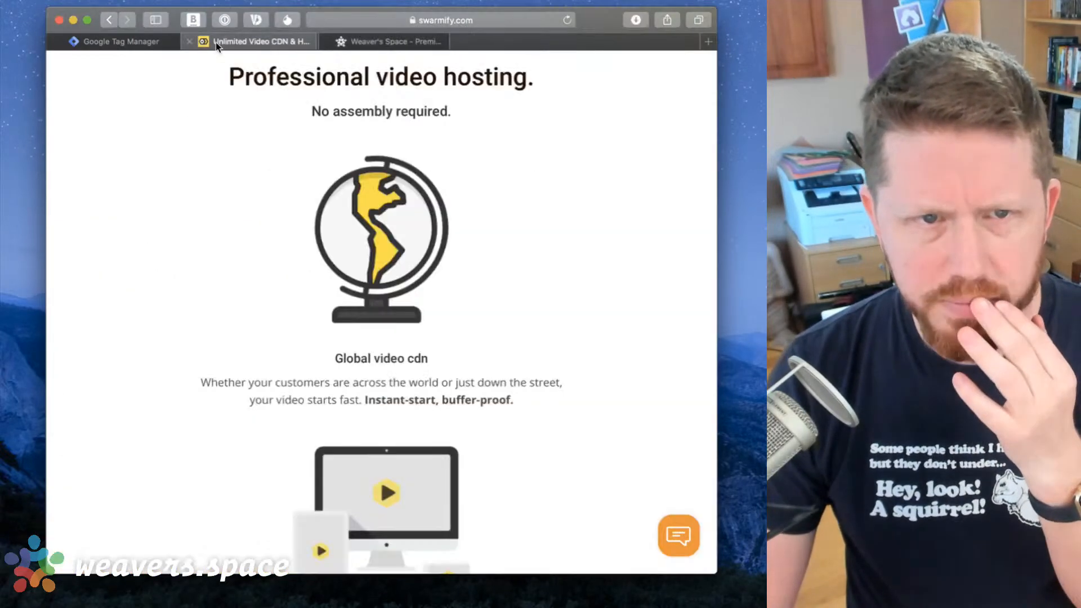
click(187, 39)
click(136, 38)
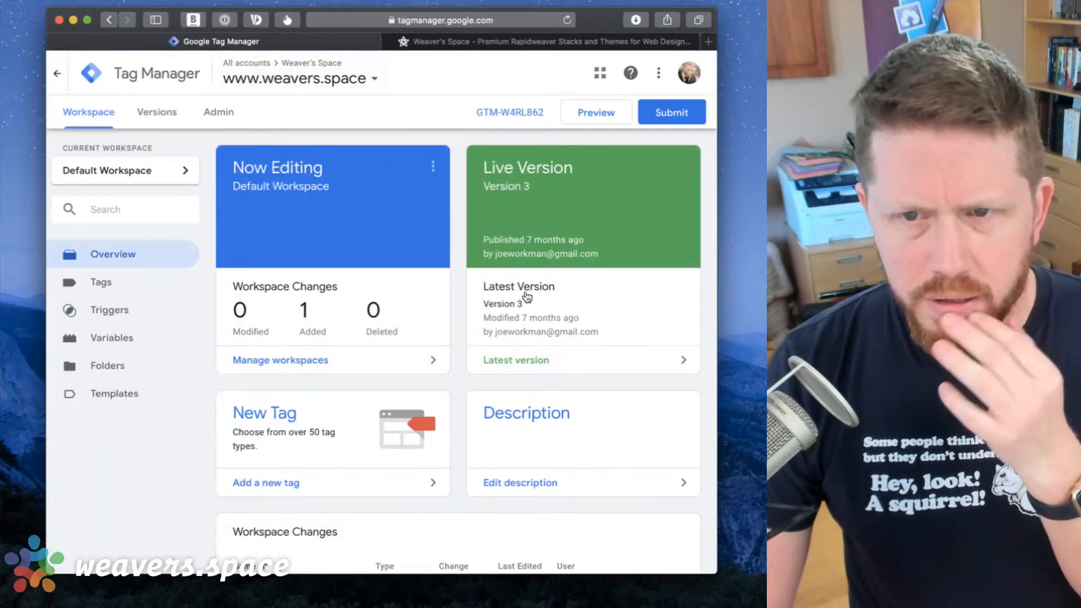
click(596, 116)
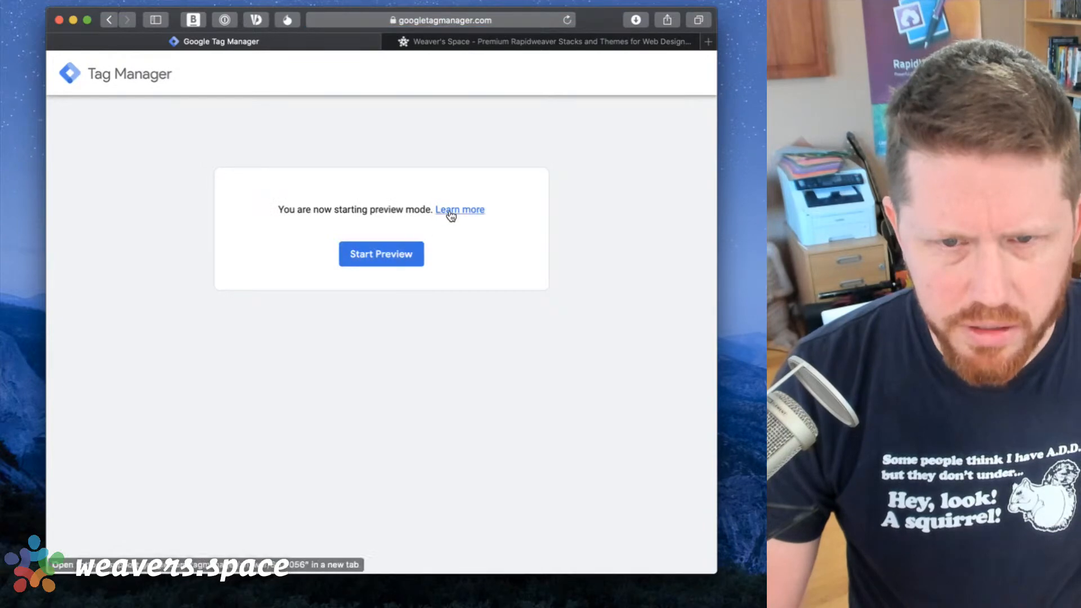
click(450, 211)
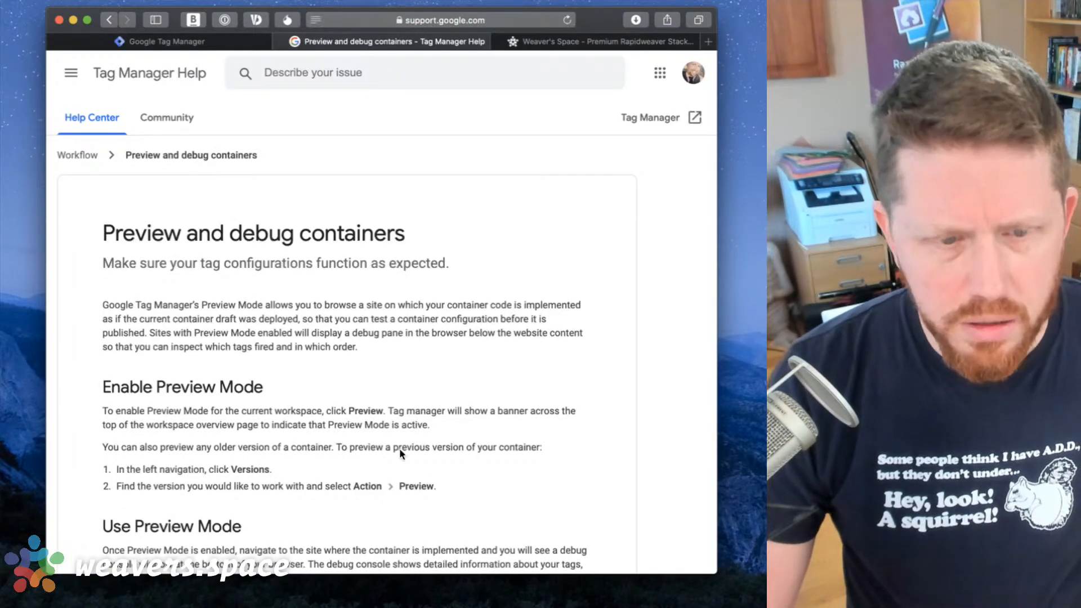
scroll(403, 461, down, 10)
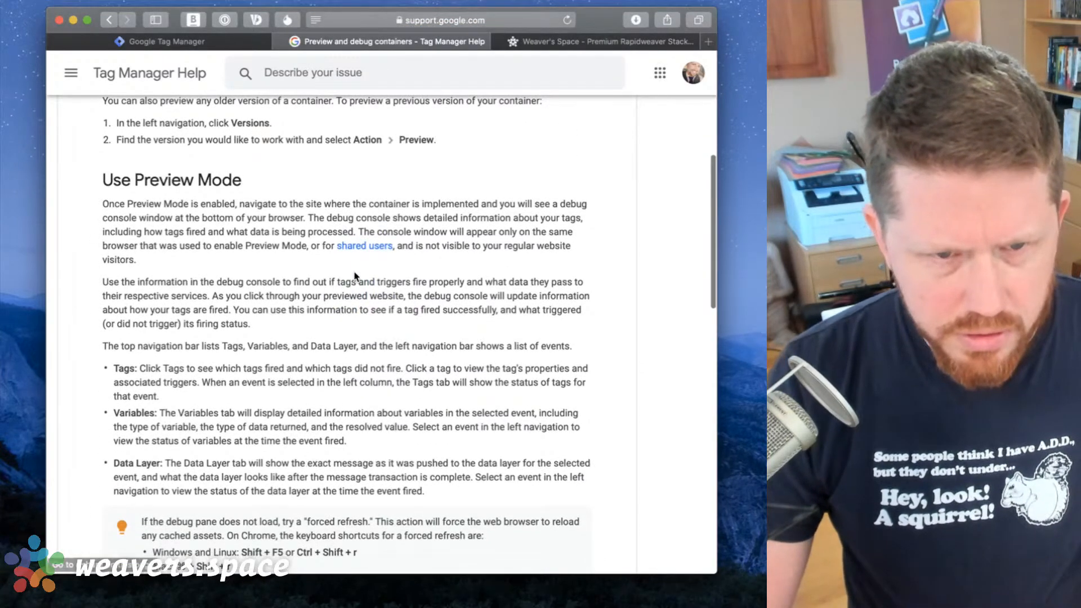
scroll(360, 276, down, 1)
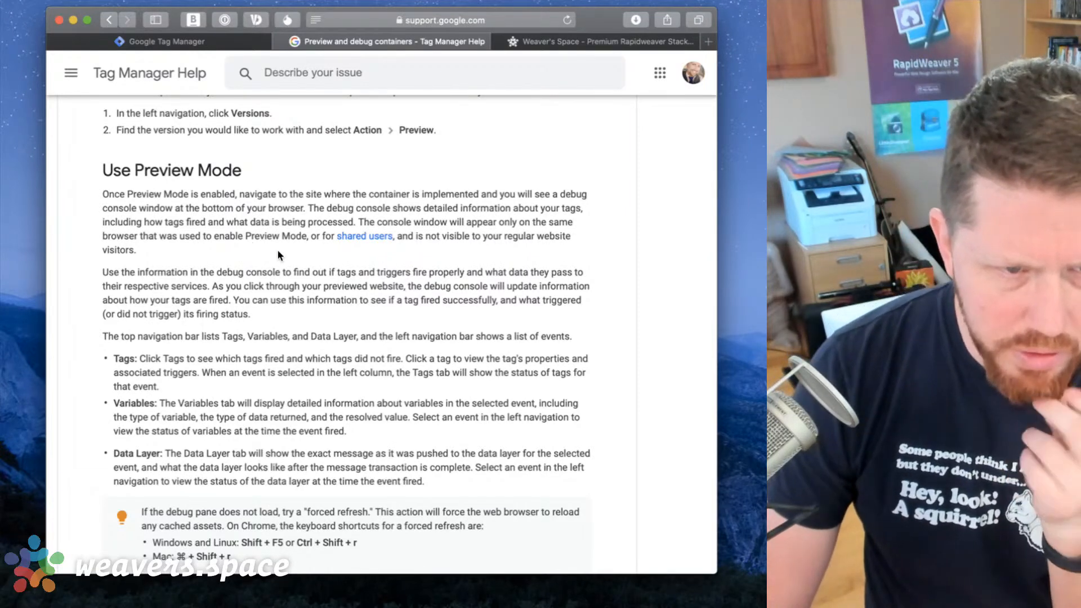
scroll(278, 259, down, 3)
scroll(278, 260, down, 10)
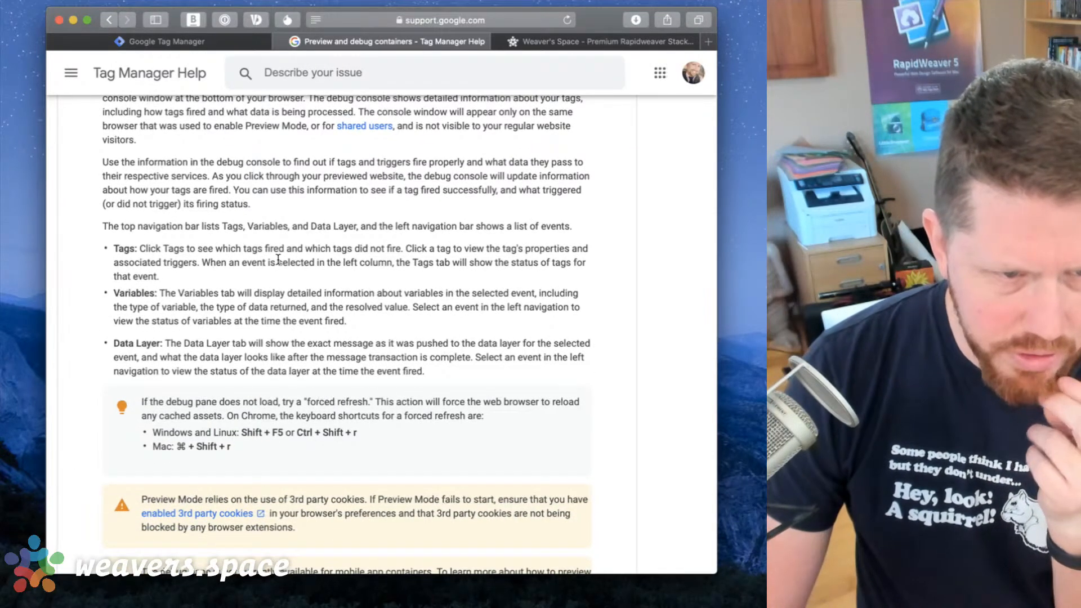
scroll(278, 260, down, 1)
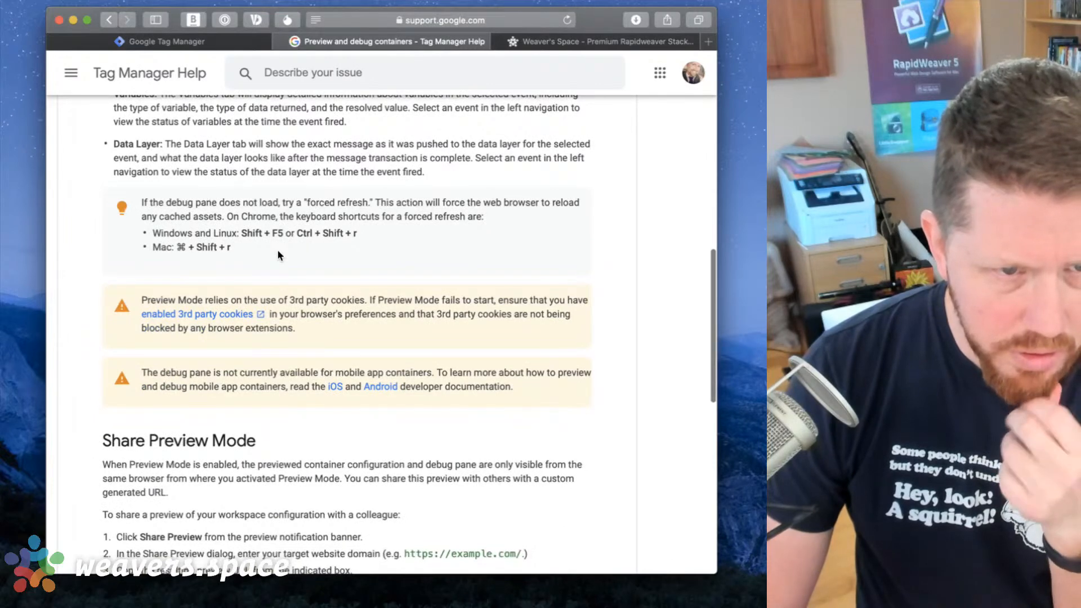
Inspect the weavers.space home page's console errors and logs, reload the page, and close the web inspector.
click(576, 39)
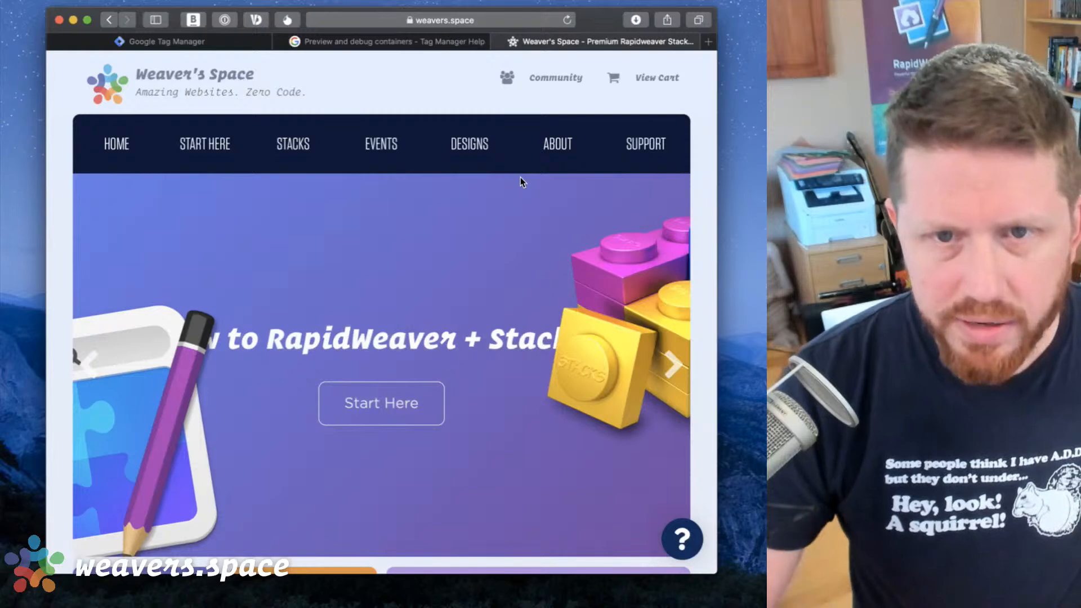
key(super+alt+i)
drag(533, 280, 533, 417)
click(450, 417)
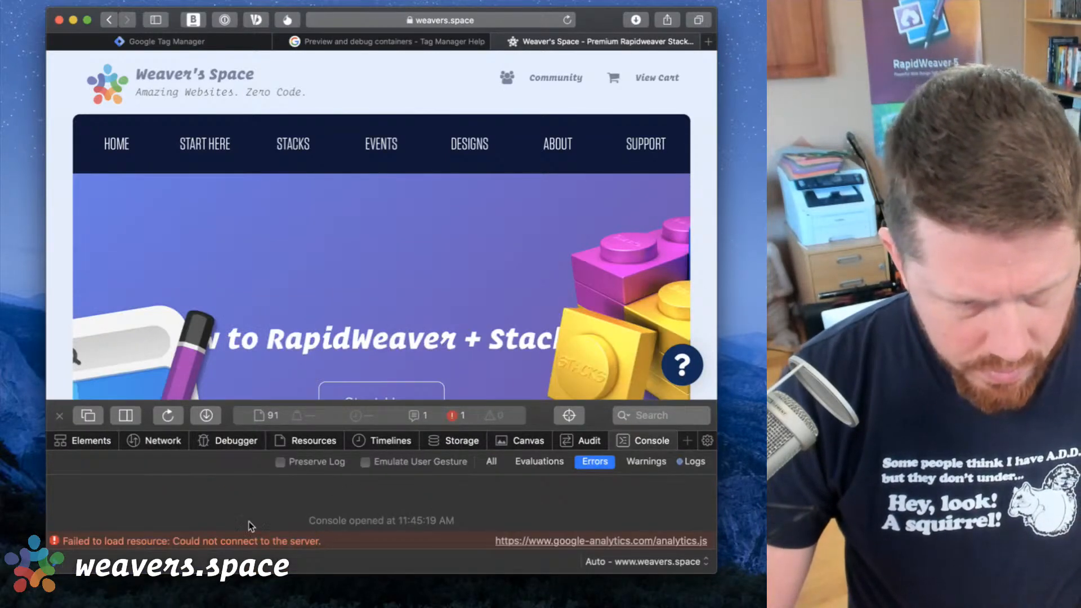
click(416, 416)
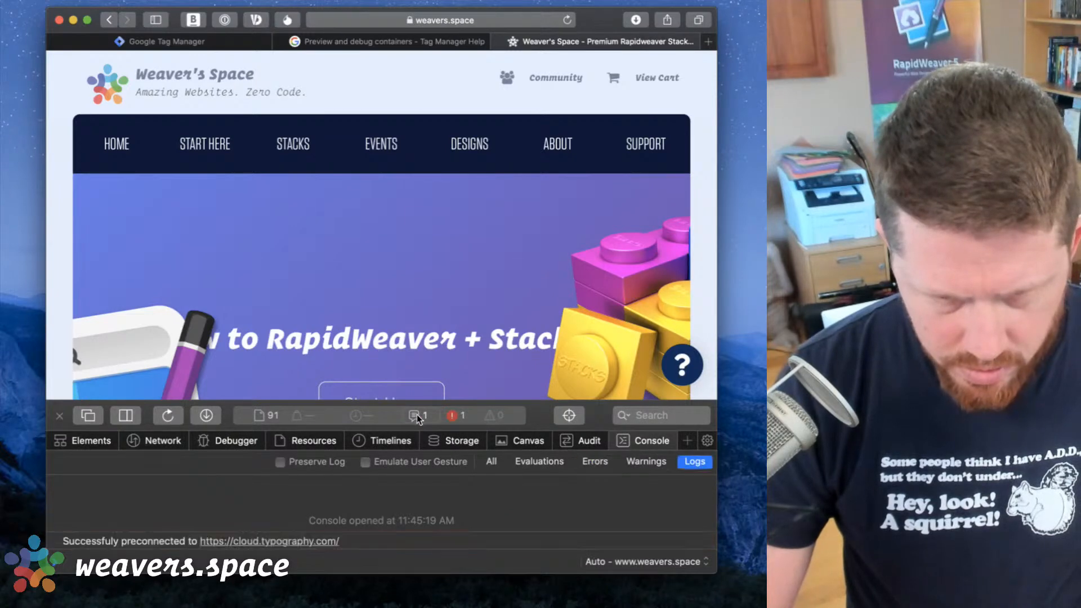
click(463, 417)
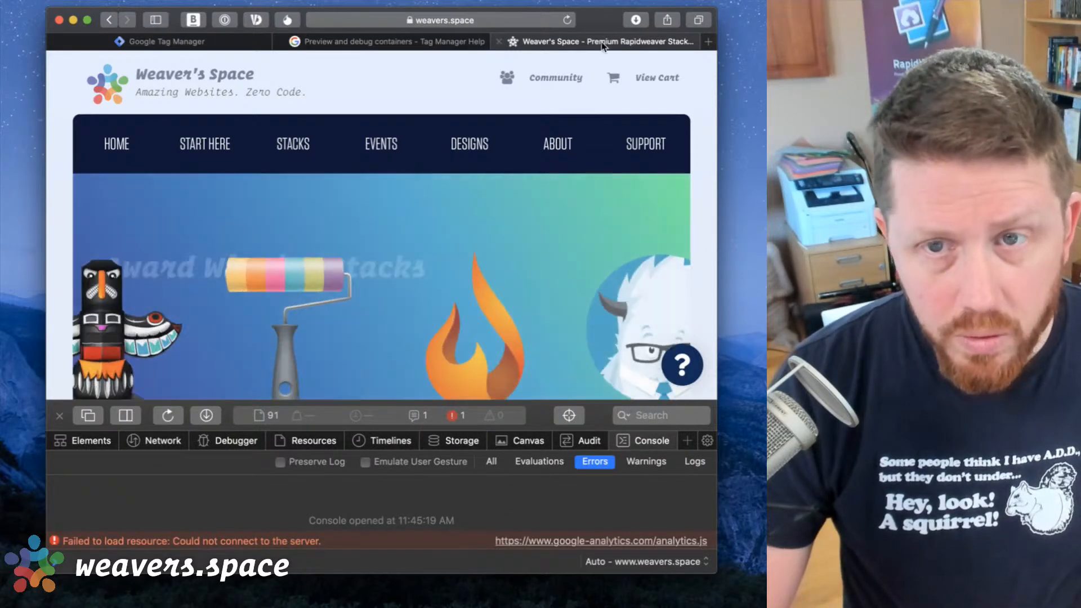
click(568, 20)
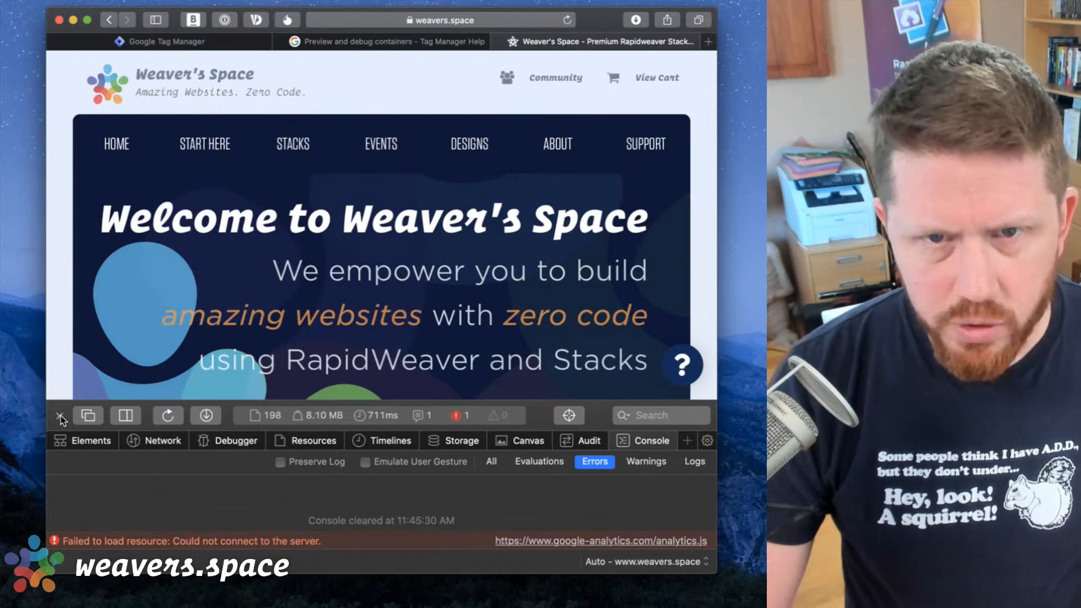
click(60, 416)
Read the help article's sections on sharing and exiting preview mode, and review how to enable it.
click(374, 40)
scroll(326, 403, down, 1)
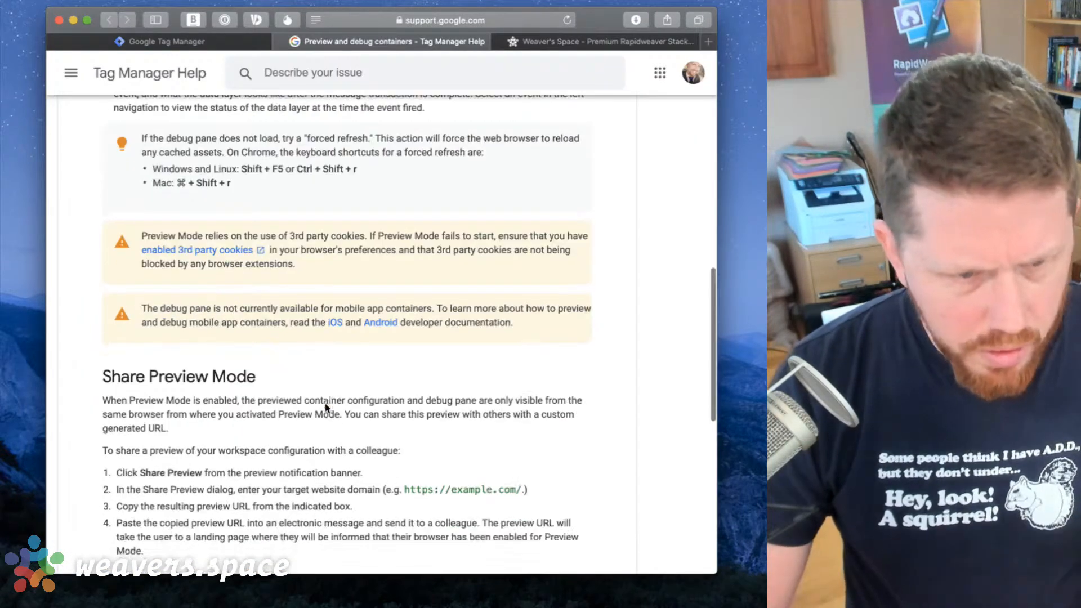
scroll(326, 403, down, 3)
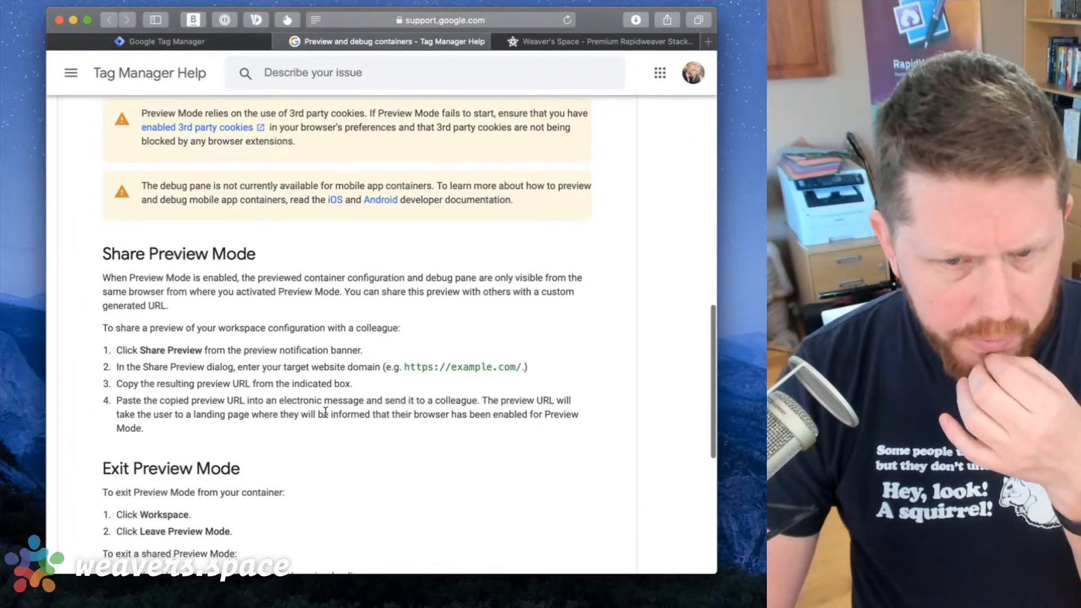
scroll(325, 413, down, 4)
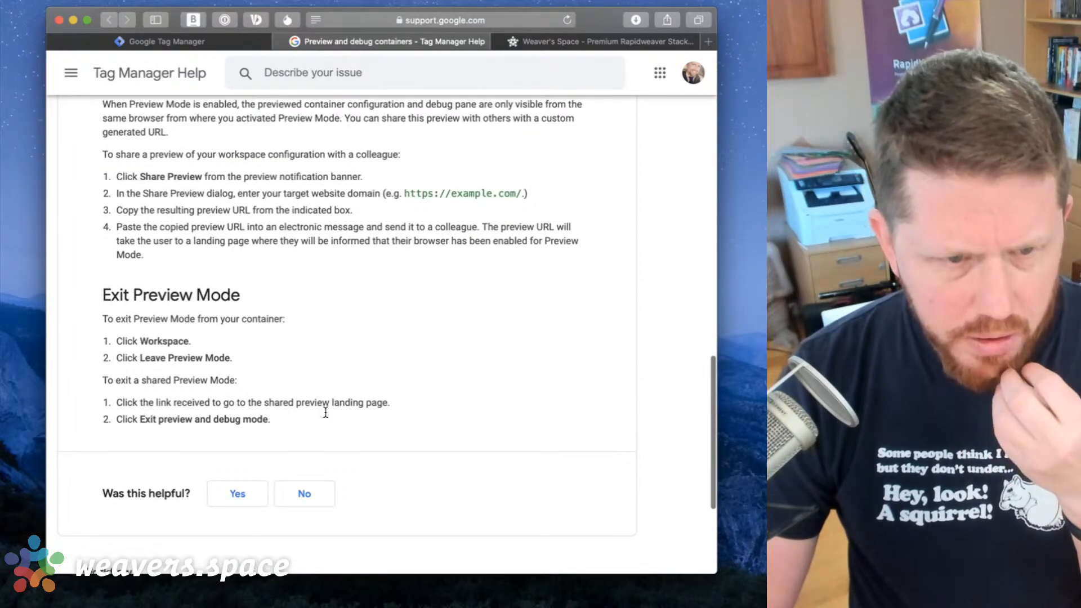
scroll(325, 412, up, 10)
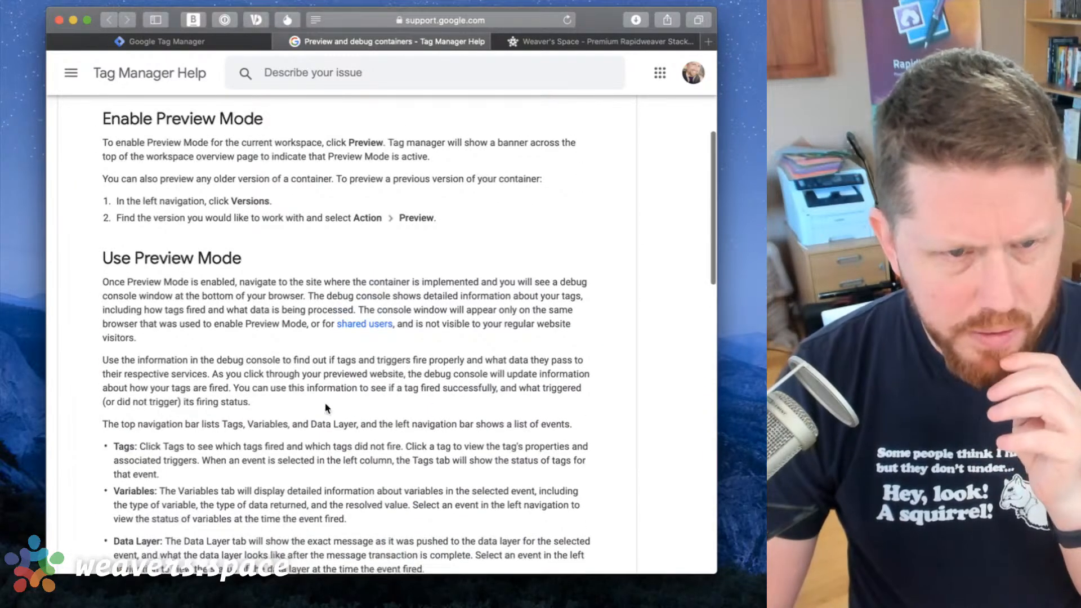
scroll(262, 208, up, 4)
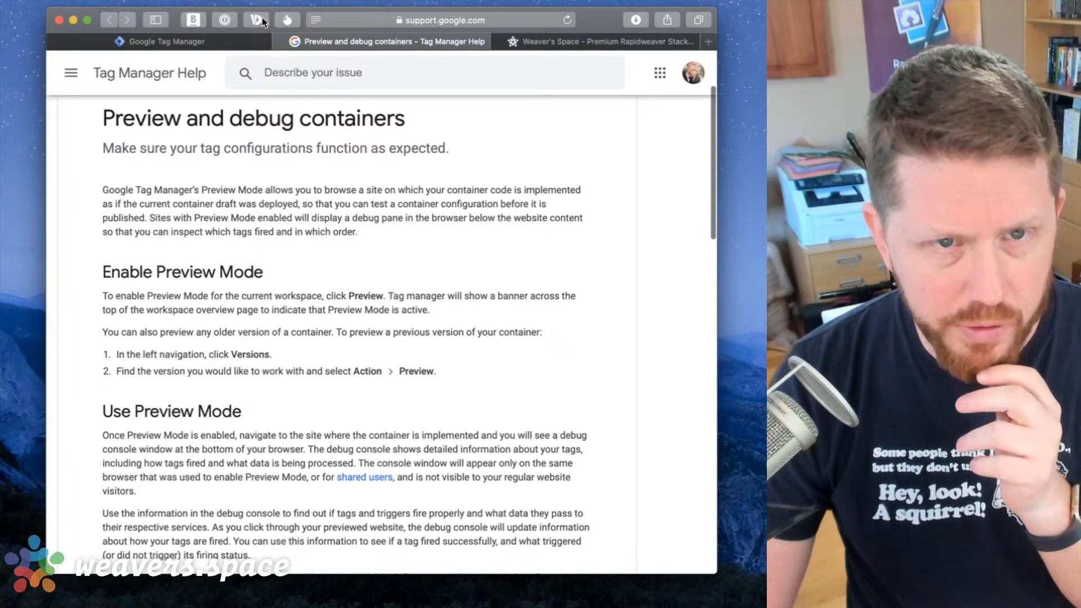
click(205, 40)
click(382, 259)
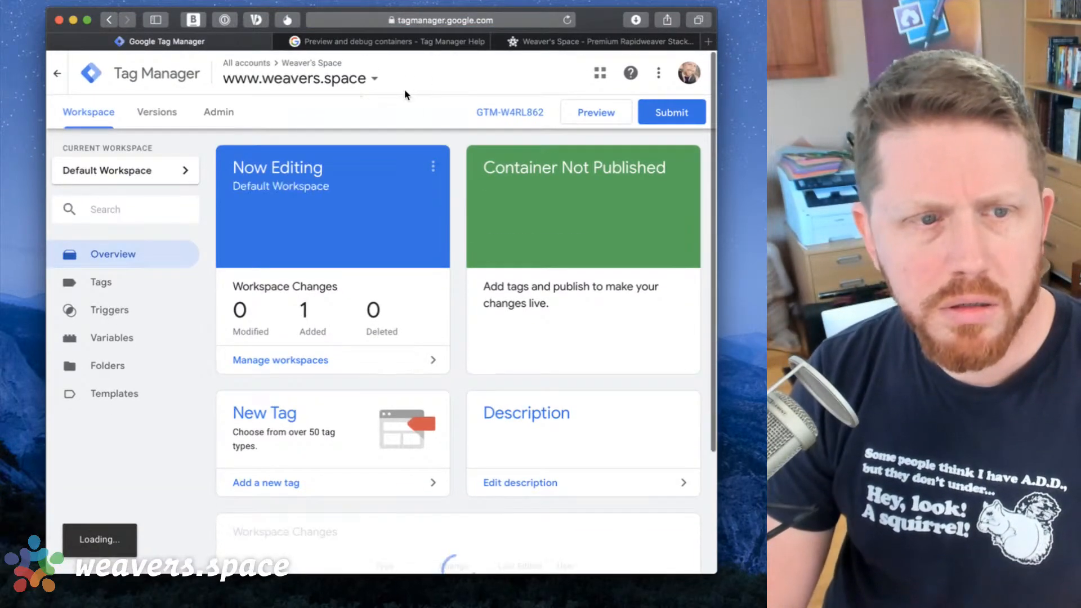
scroll(389, 216, down, 2)
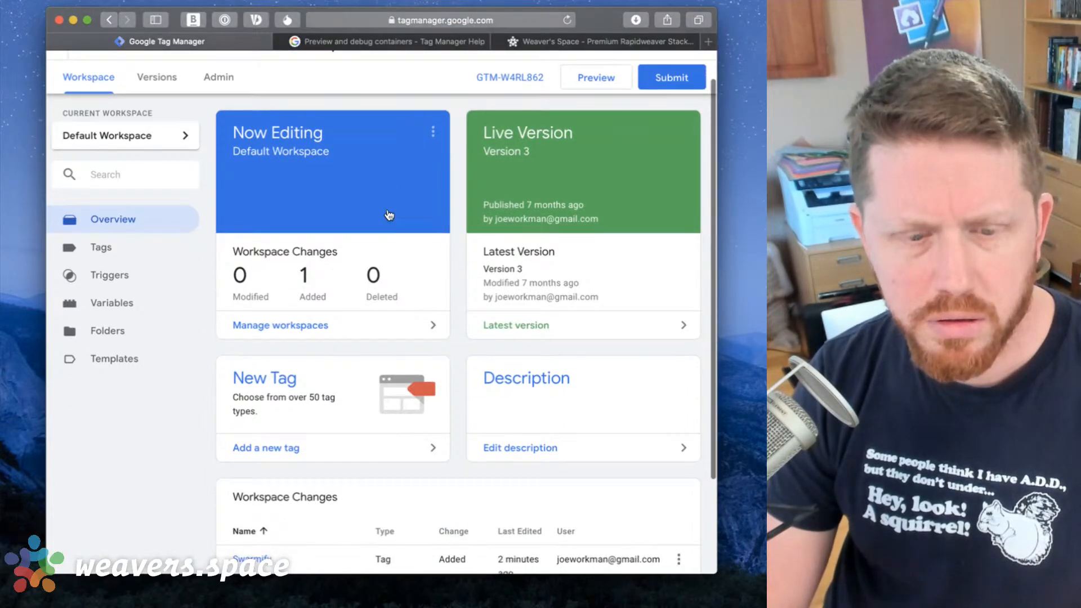
scroll(388, 208, up, 2)
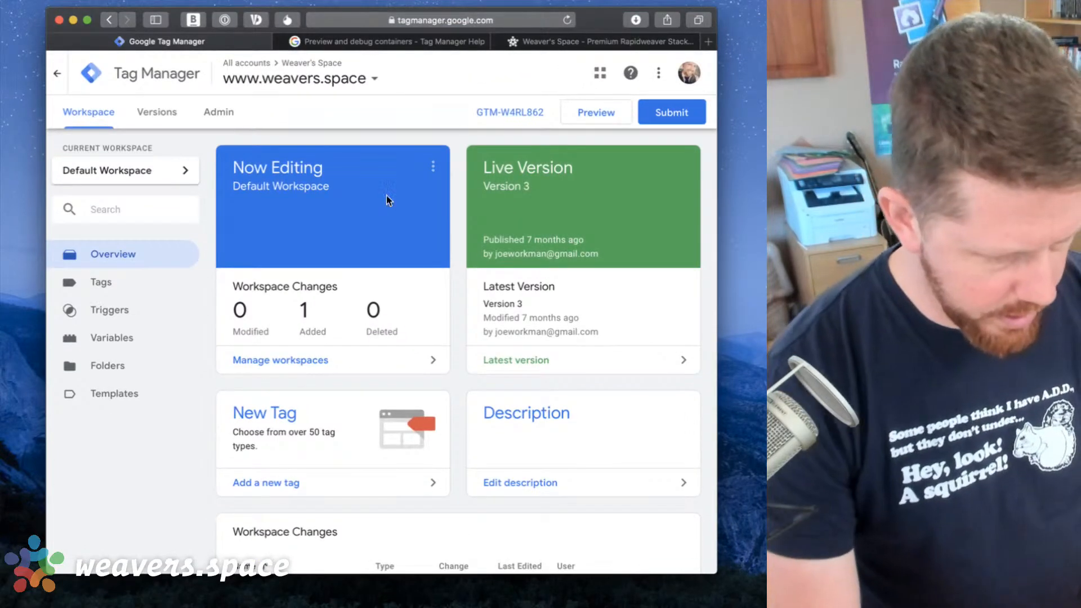
Switch to Google Chrome and move its new-tab window into view over the Safari window.
key(super+Tab)
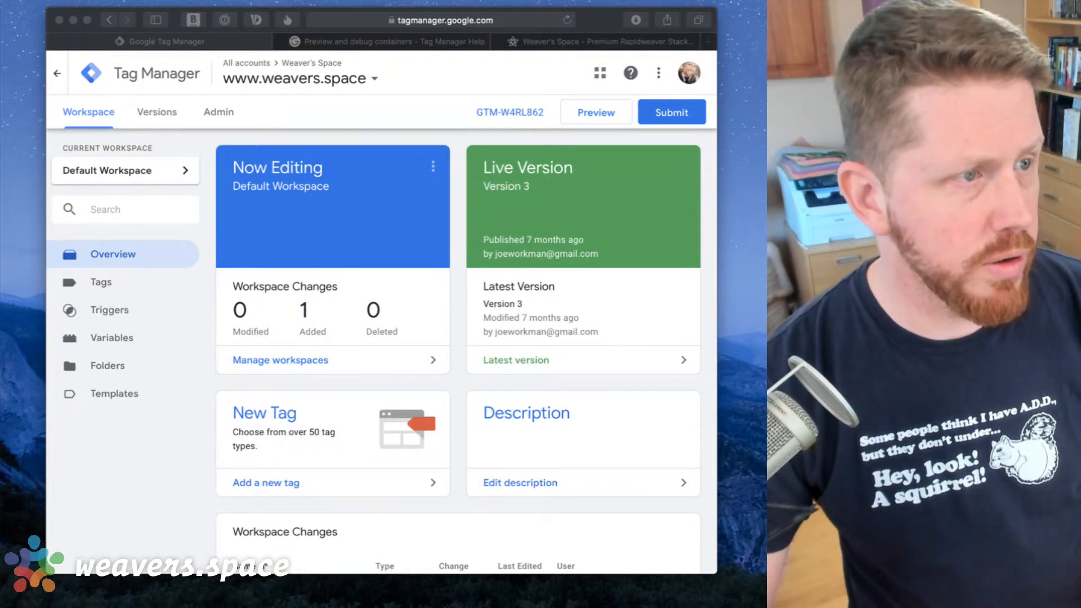
drag(1069, 16, 816, 14)
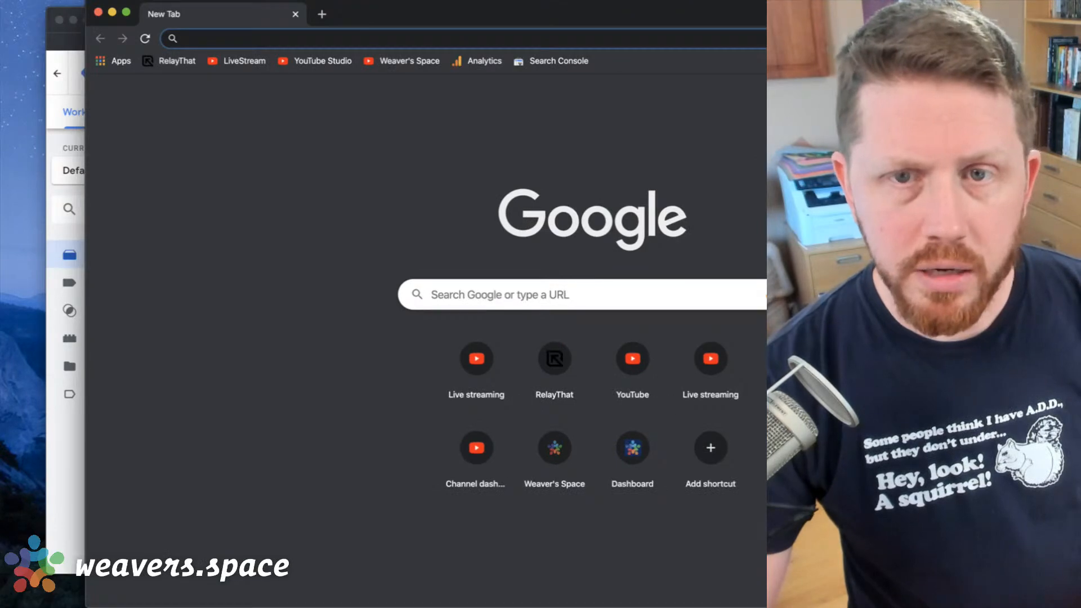
drag(454, 18, 453, 102)
click(488, 18)
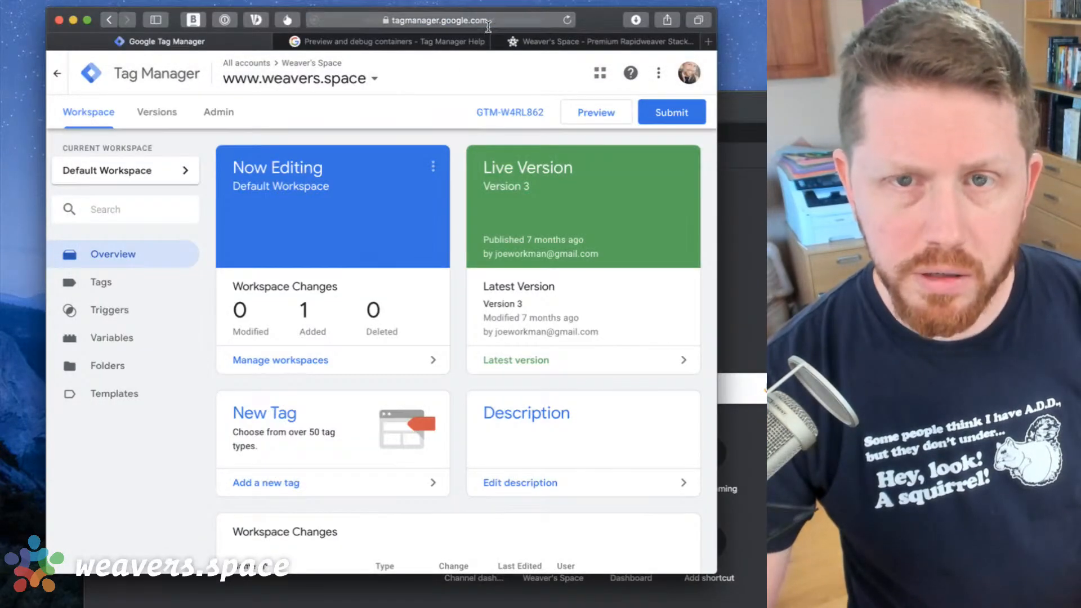
click(488, 18)
text(xoom)
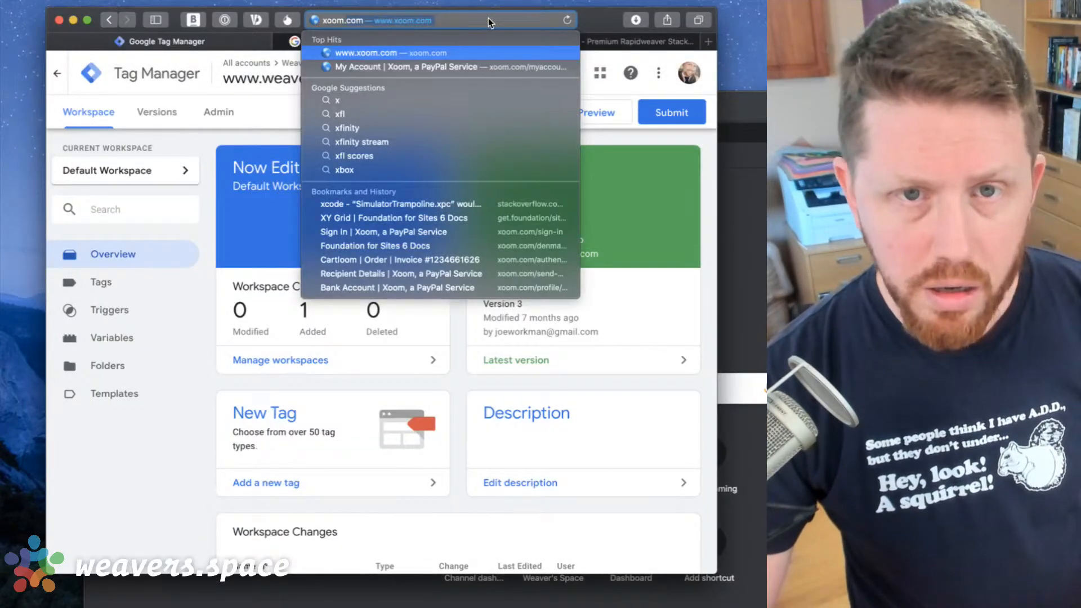
click(742, 113)
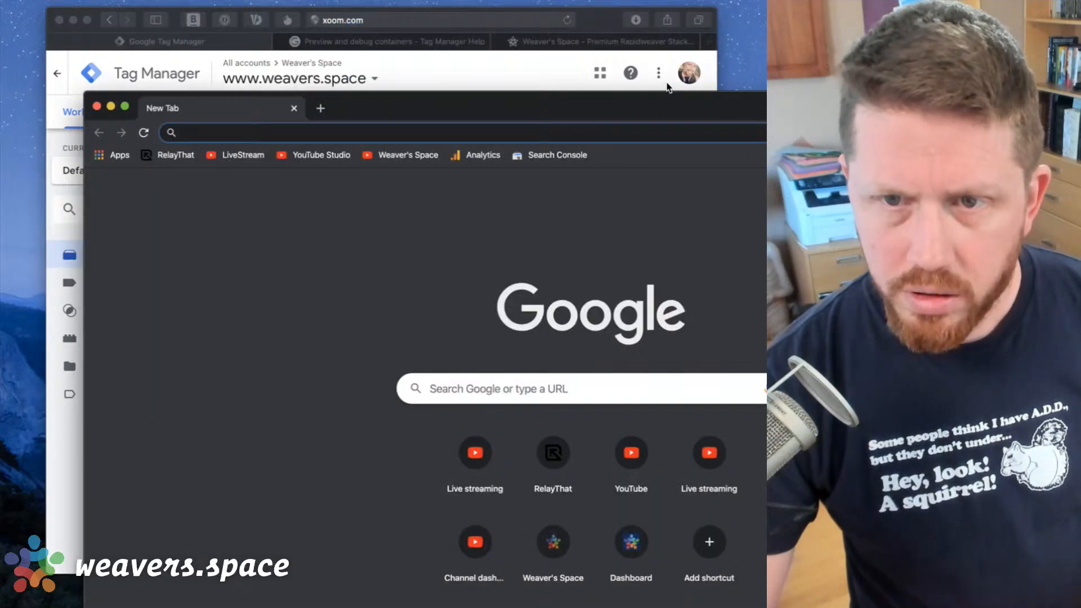
Search Google for "tagmanager", open the Google Tag Manager result, and reposition the browser window to show the sign-in page.
text(ta)
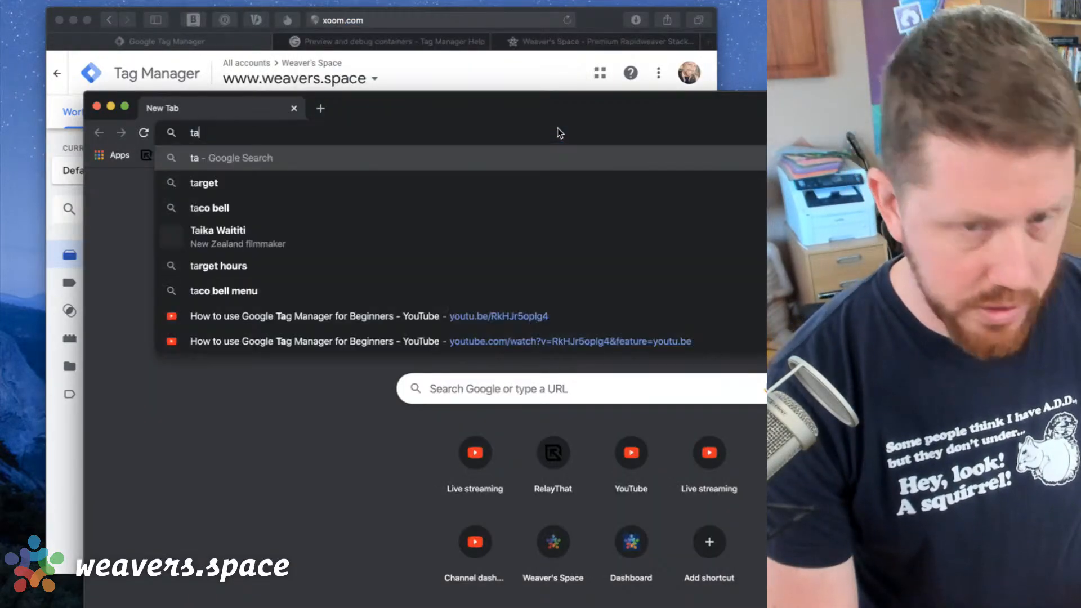
text(gmanager)
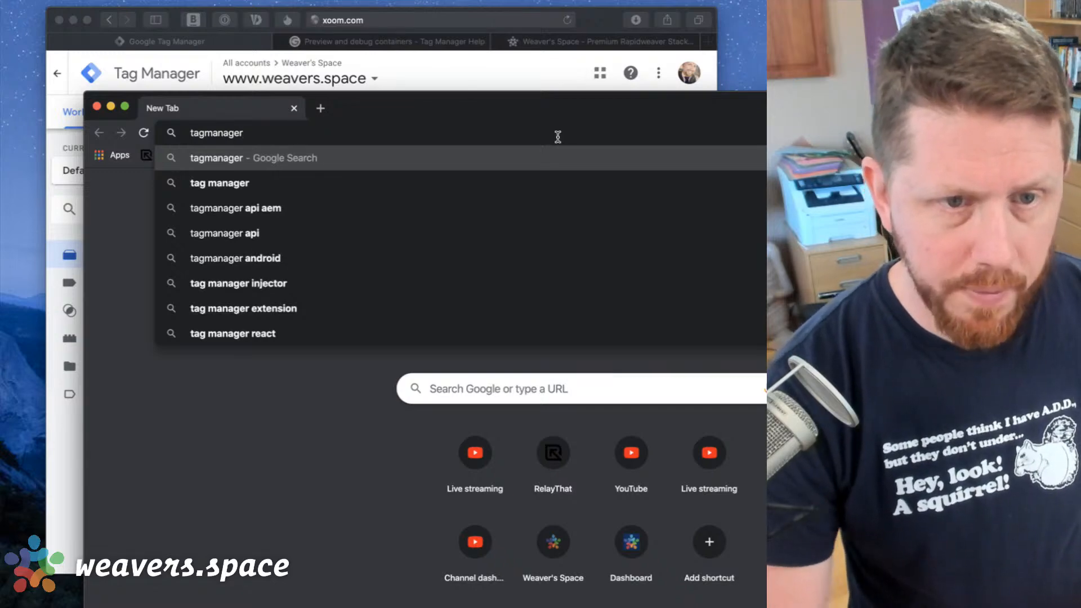
key(Return)
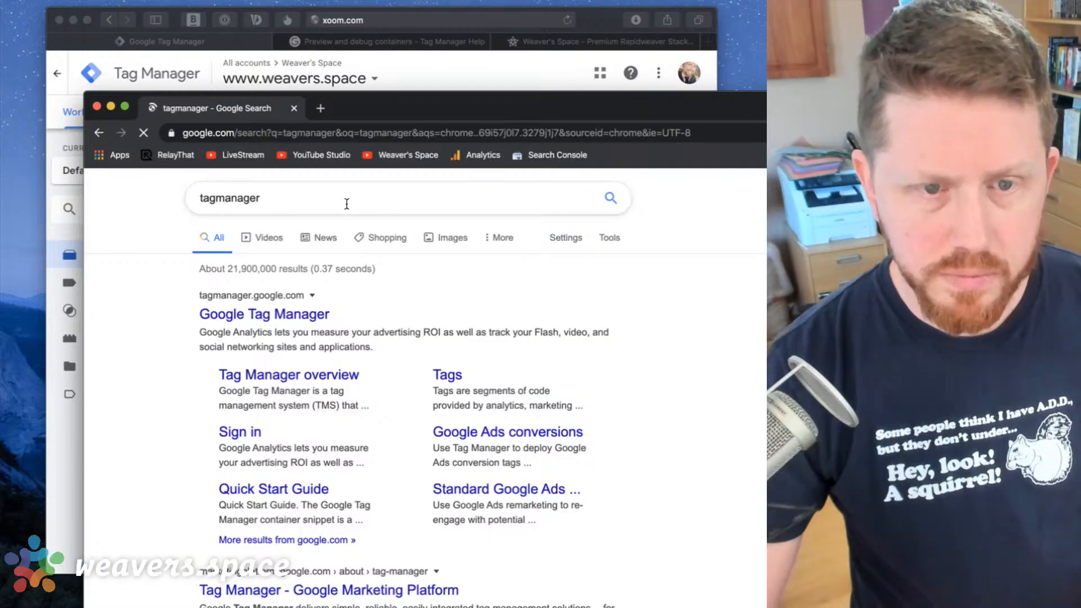
click(243, 321)
drag(781, 98, 704, 4)
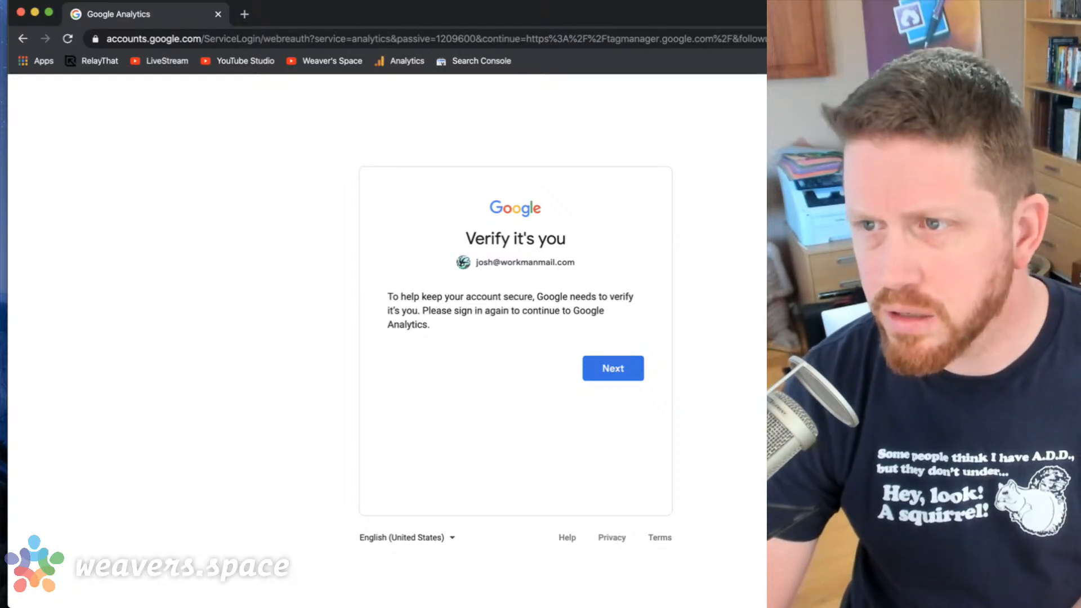
Switch the Google sign-in to the account that manages the Weaver's Space container, and shrink the browser window to fit.
click(676, 197)
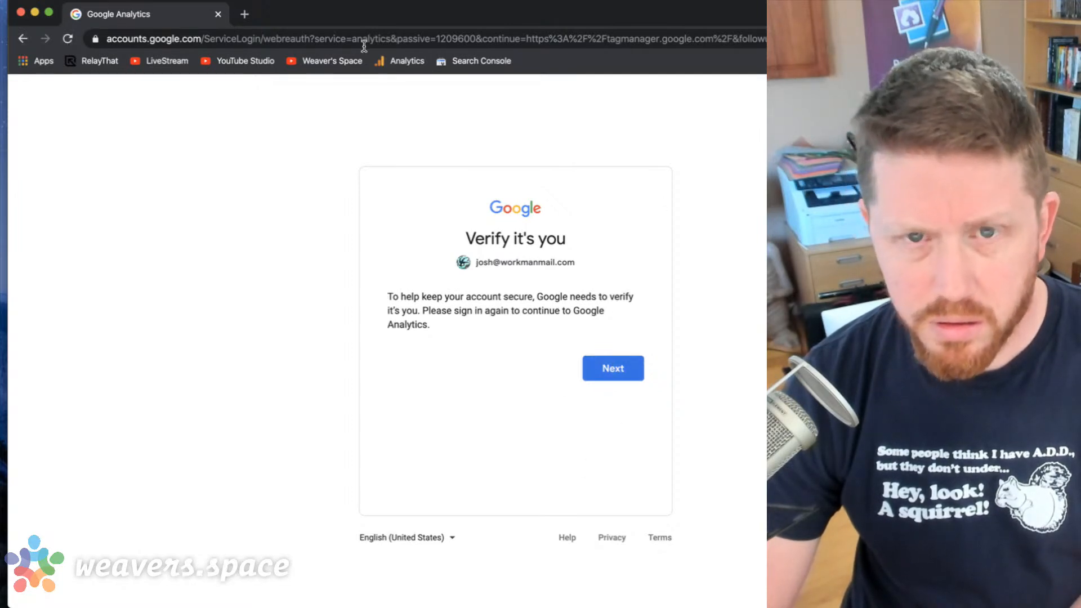
click(202, 48)
click(689, 382)
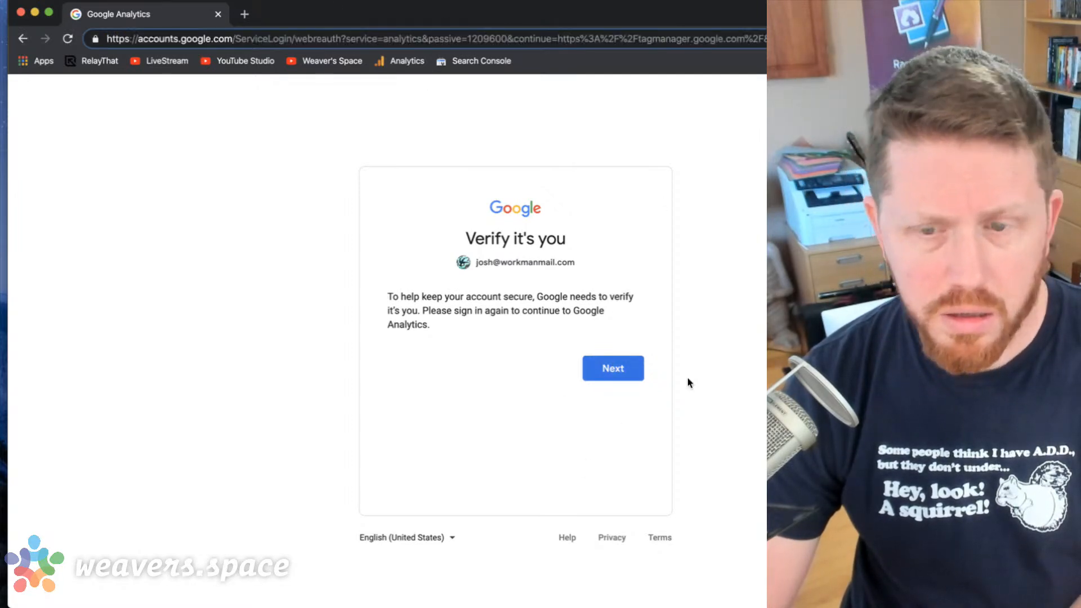
click(613, 371)
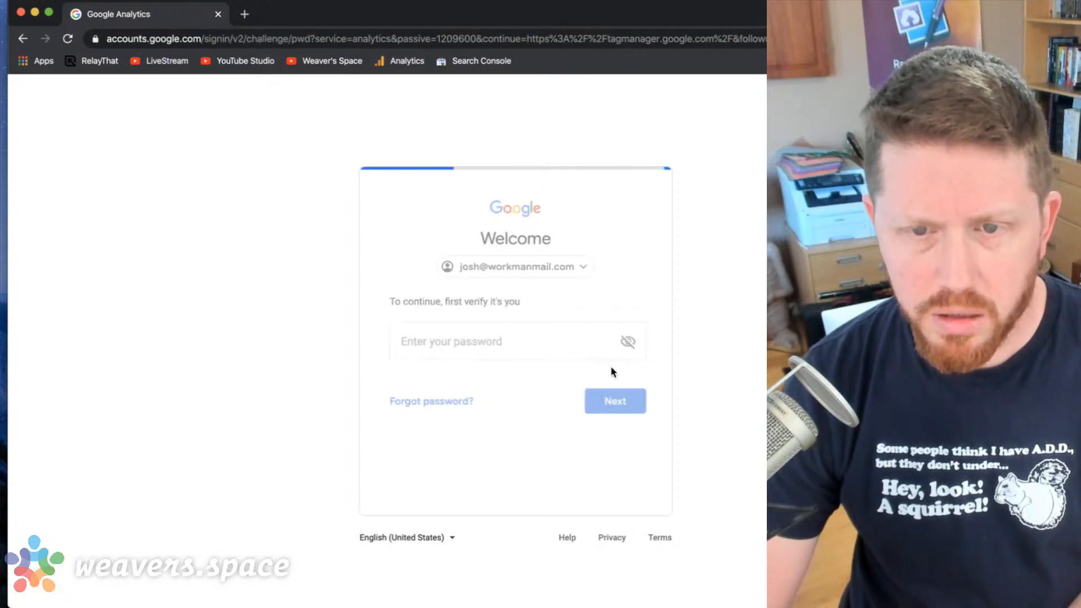
click(484, 267)
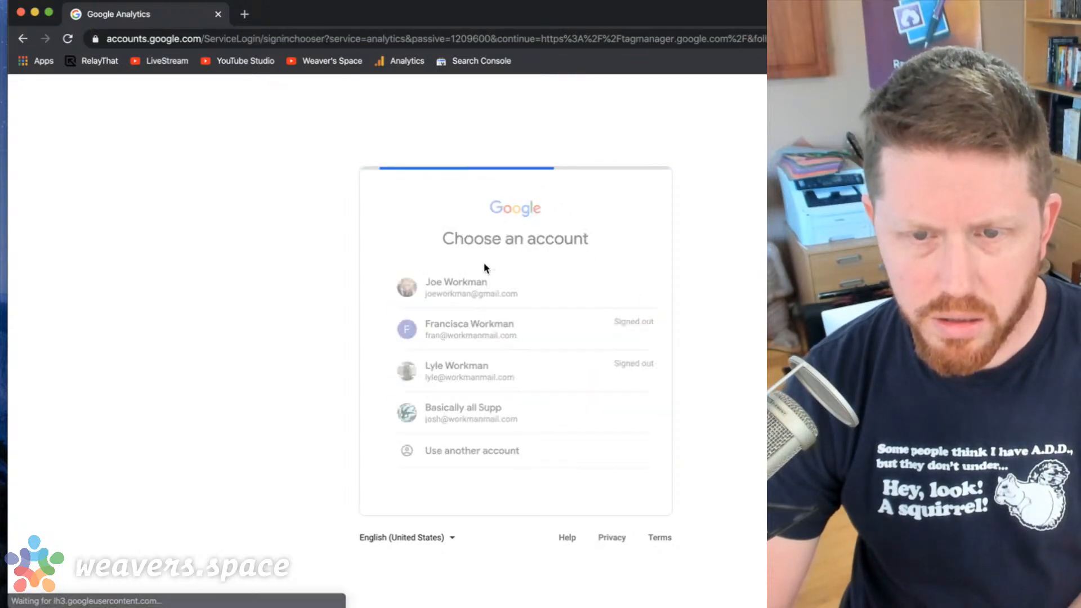
click(459, 294)
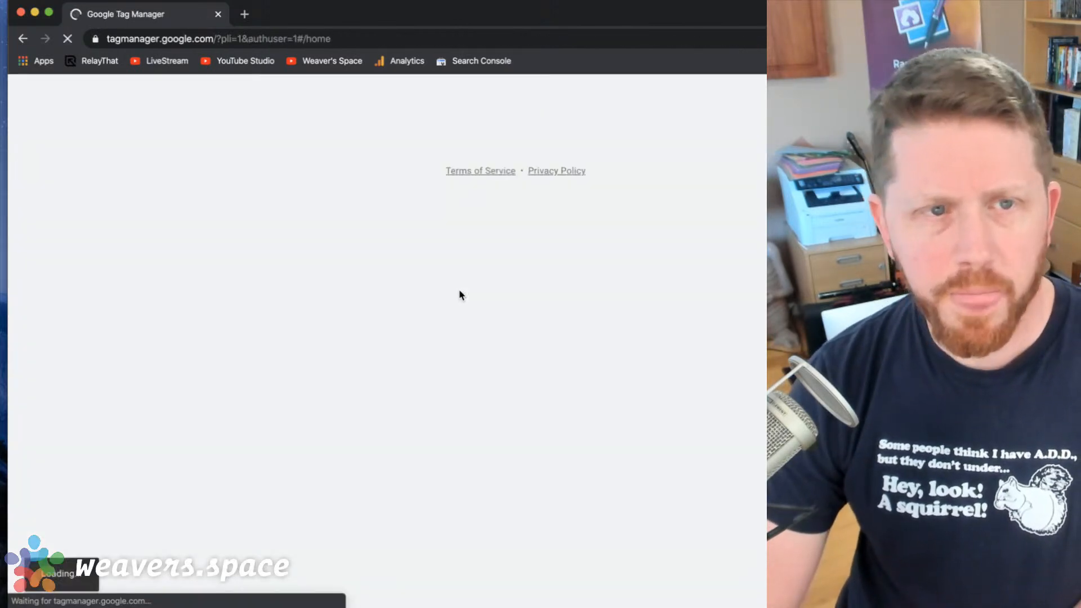
drag(765, 606, 692, 563)
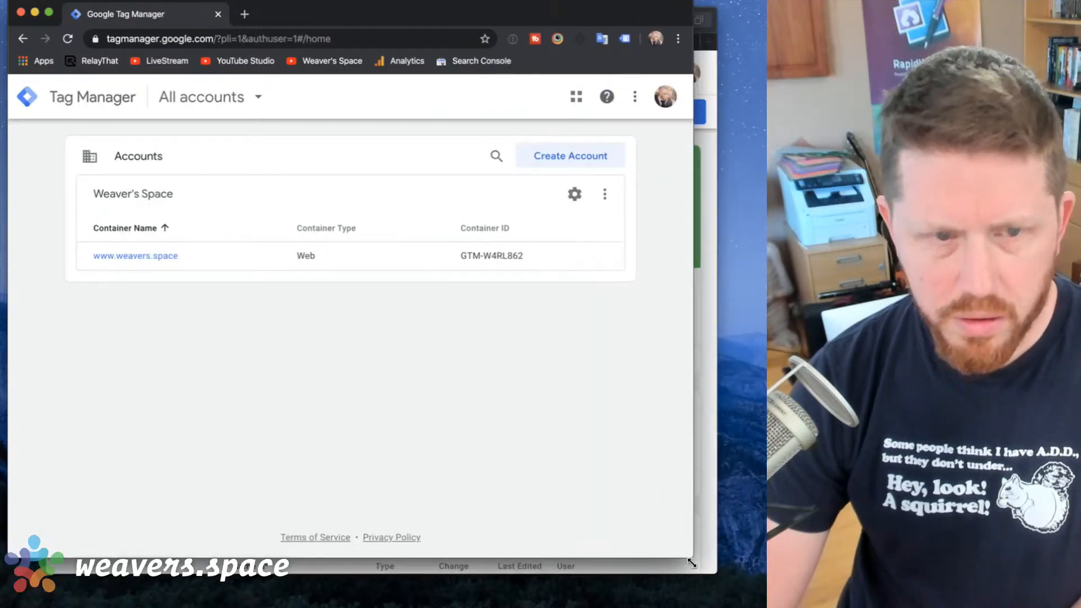
drag(411, 14, 434, 21)
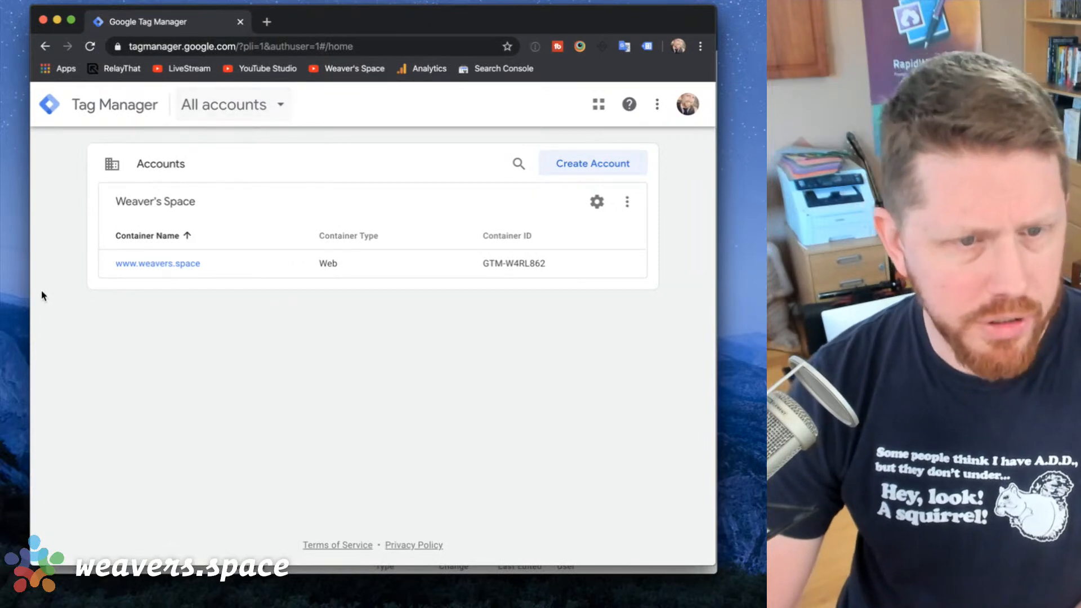
click(172, 265)
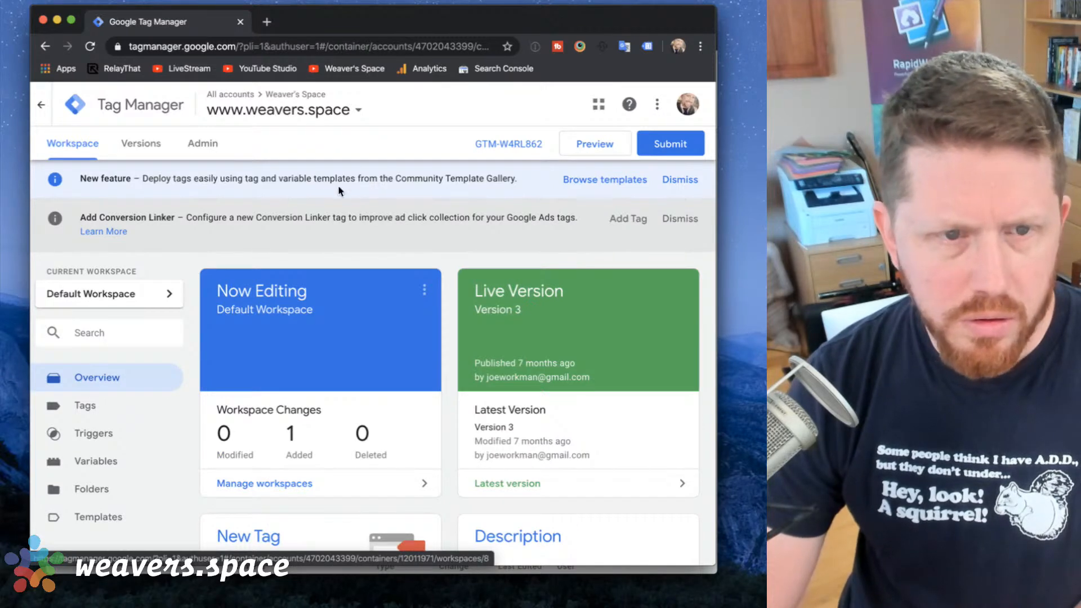
click(680, 180)
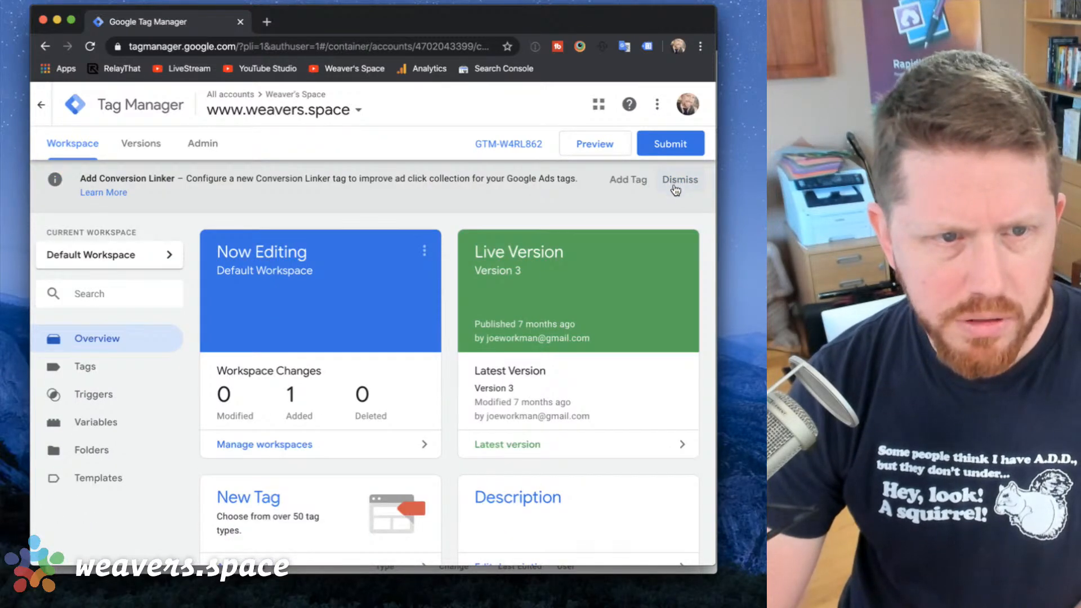
click(688, 183)
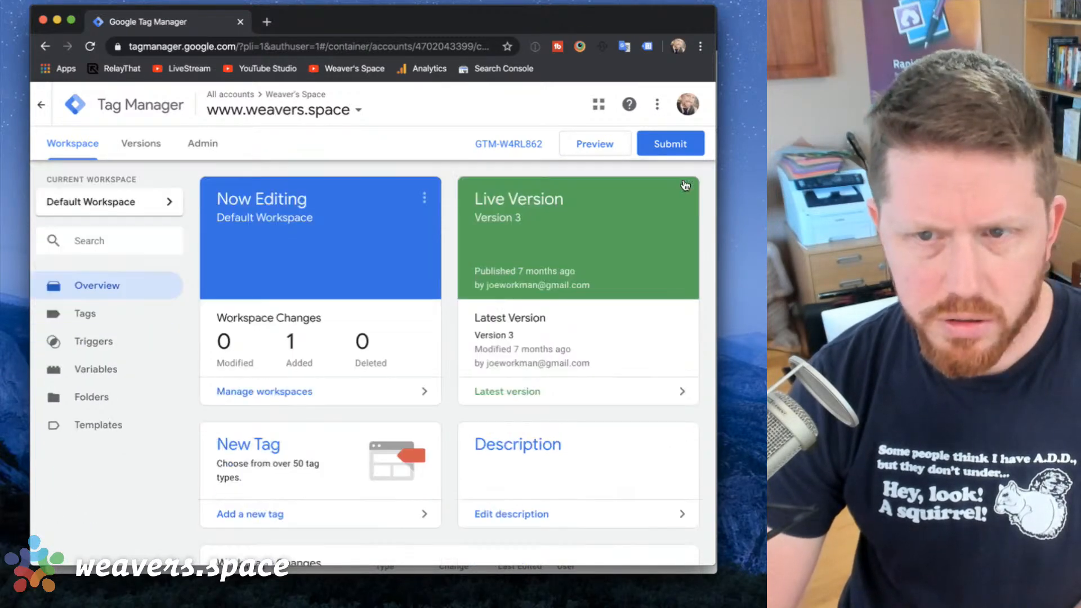
click(595, 151)
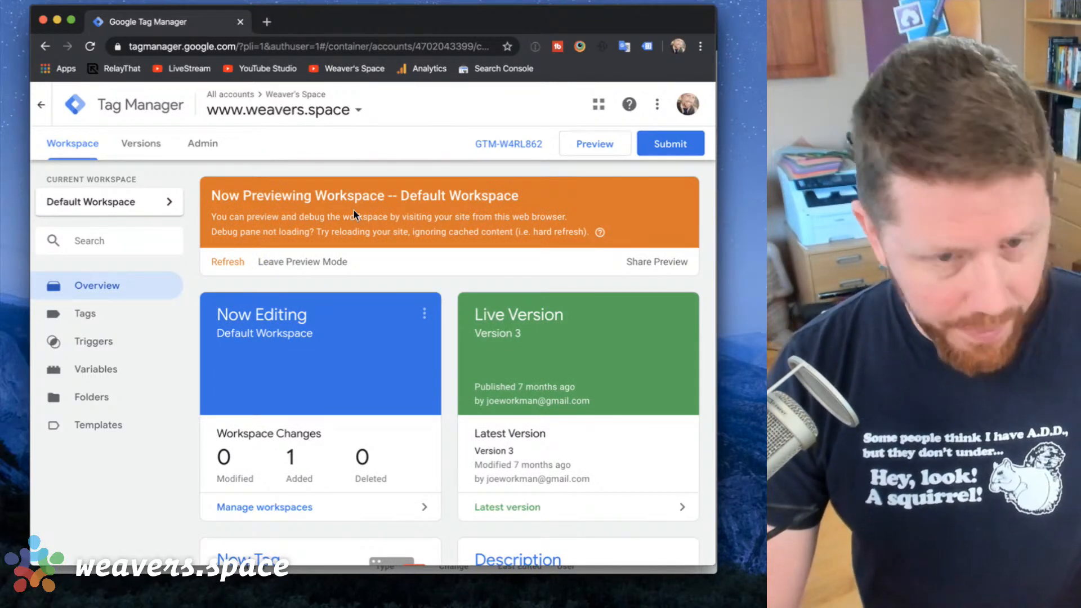
Load weavers.space in a new browser tab and enlarge the Tag Manager debug pane on the page.
key(super+t)
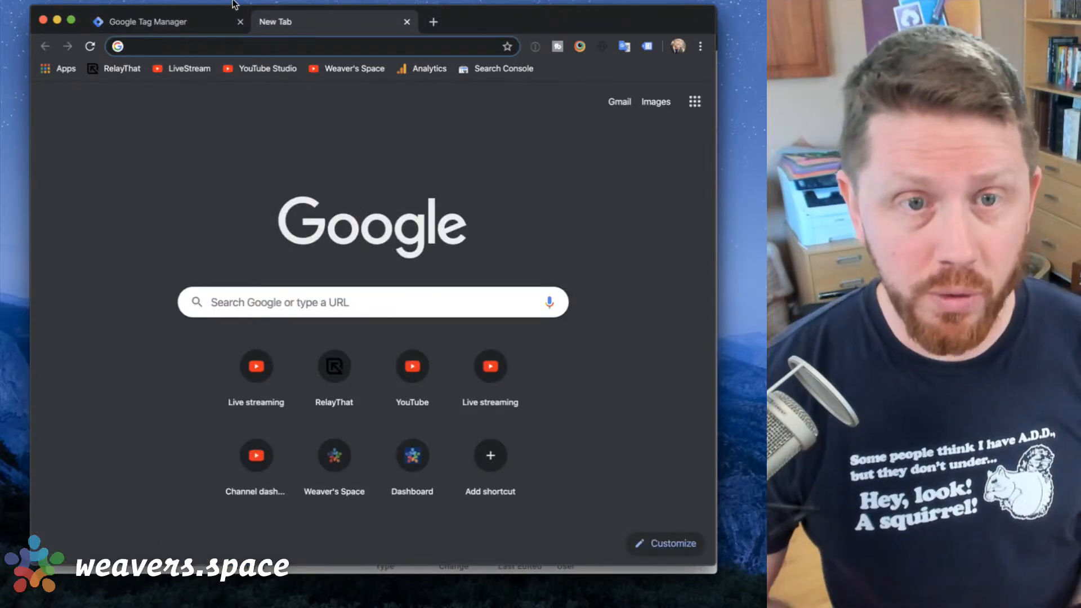
text(weavers.space)
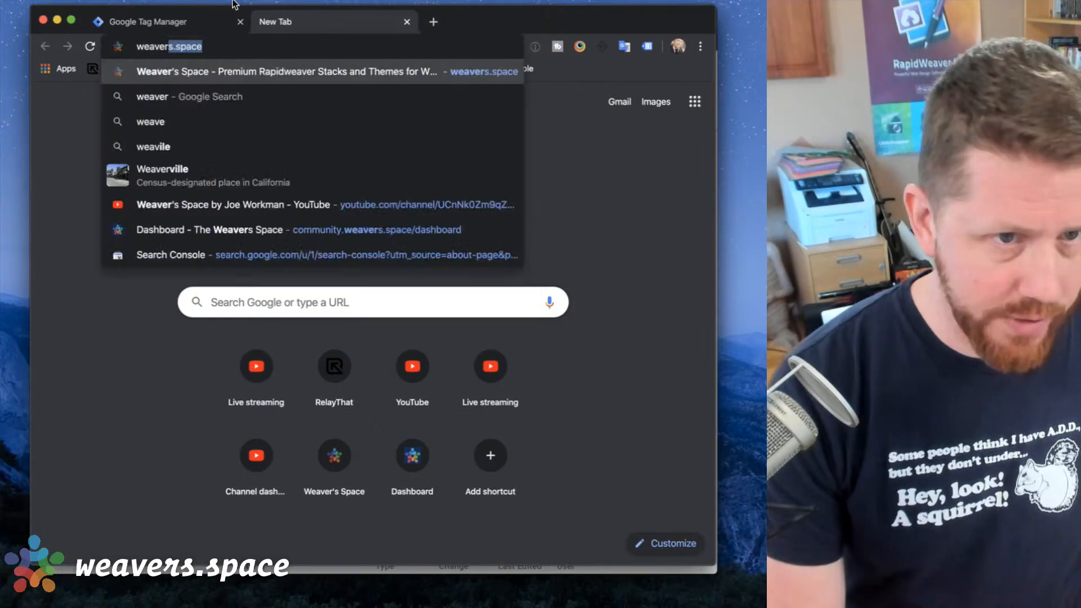
key(Return)
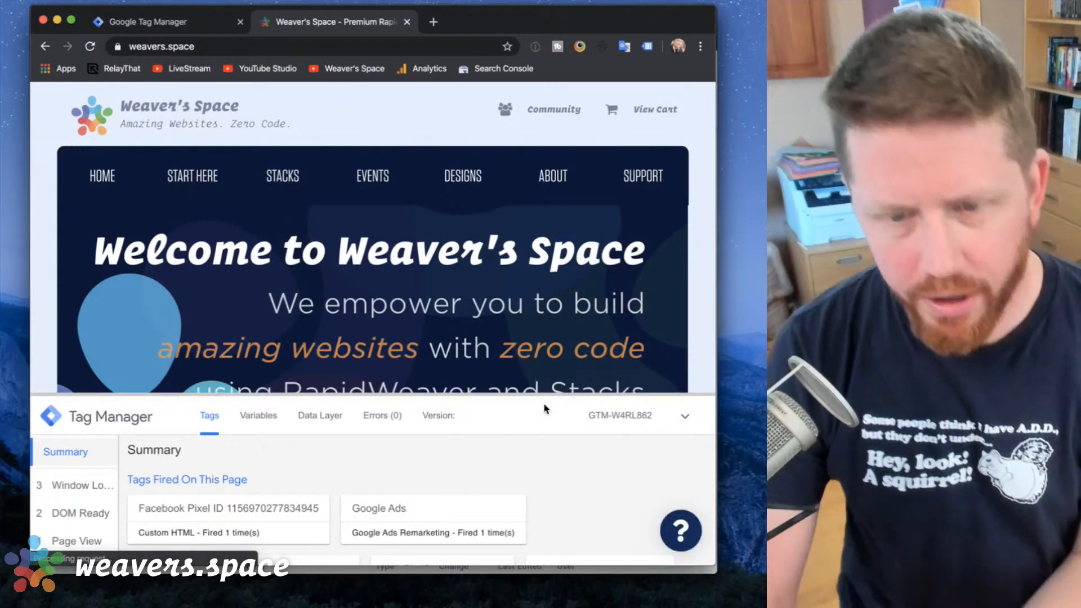
drag(551, 403, 561, 302)
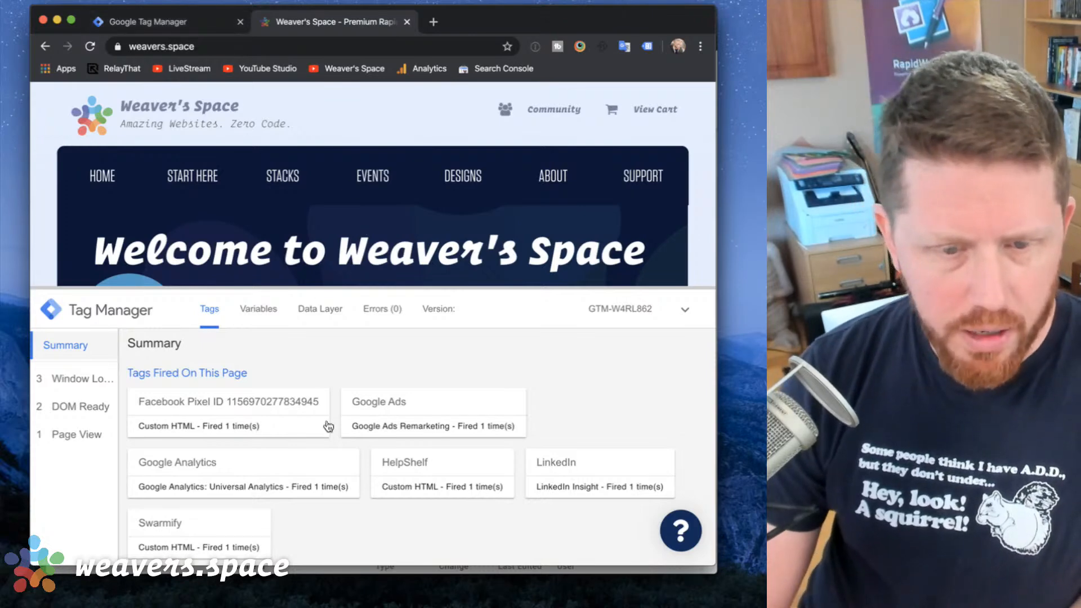
Examine the debug pane's summary of fired and unfired tags, along with its Variables, Data Layer and Errors views.
scroll(515, 457, down, 2)
scroll(515, 457, up, 2)
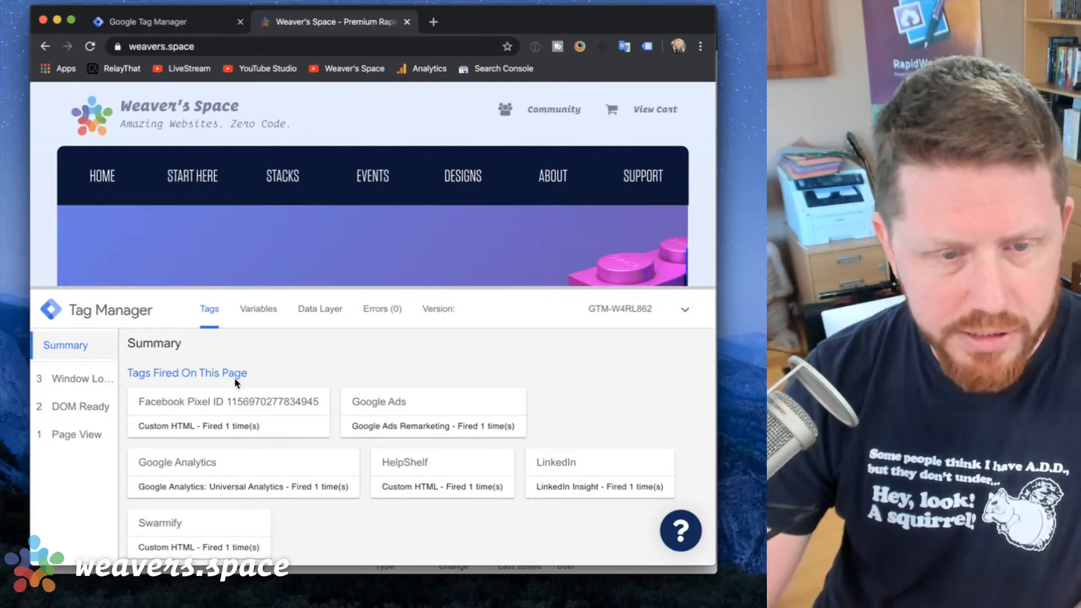
scroll(234, 377, down, 3)
scroll(234, 378, up, 3)
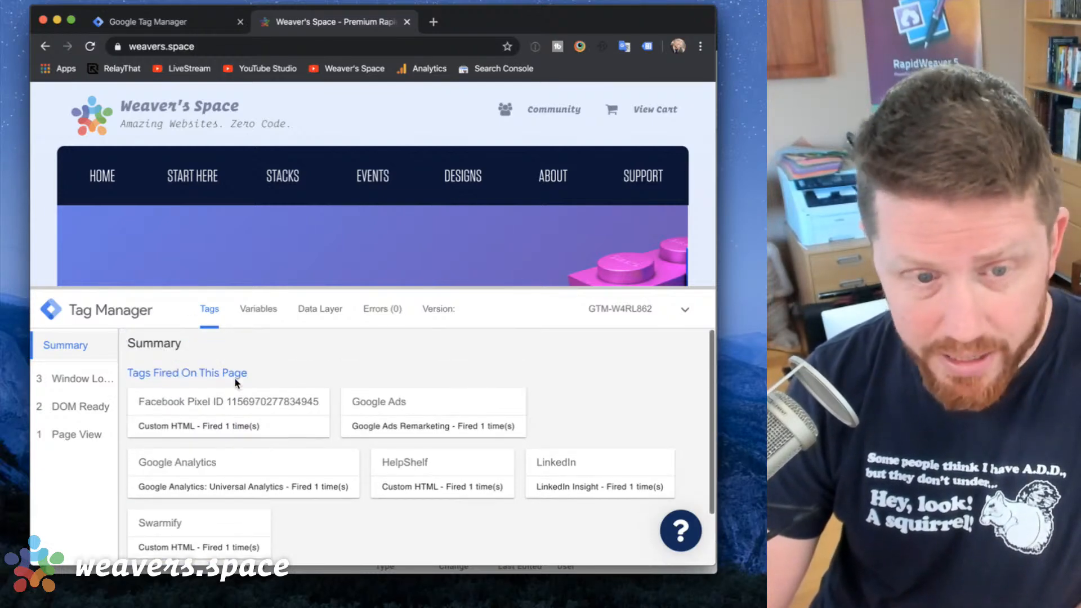
click(257, 309)
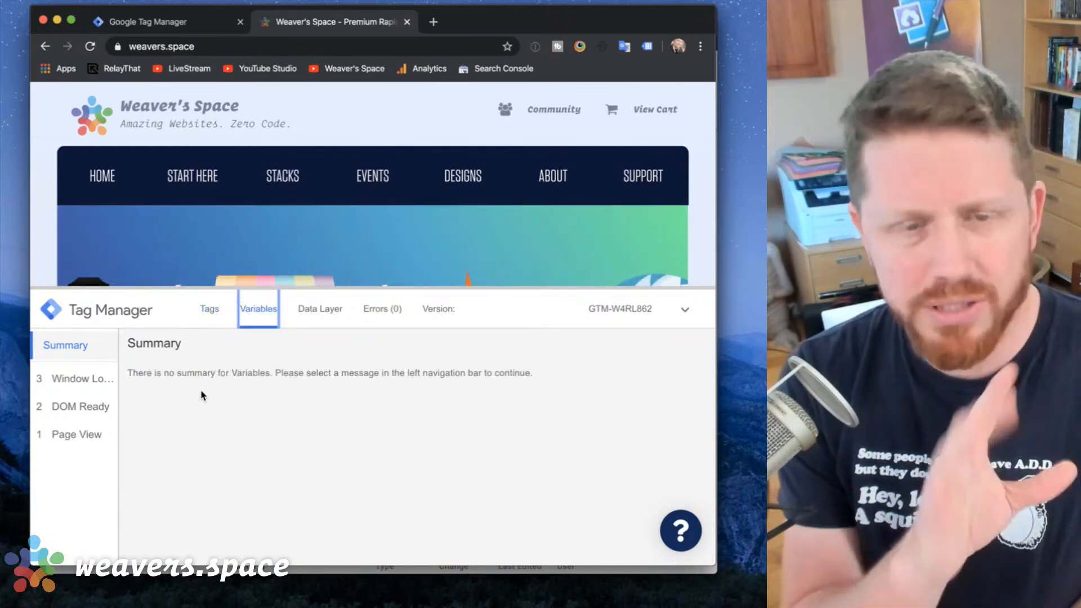
click(330, 309)
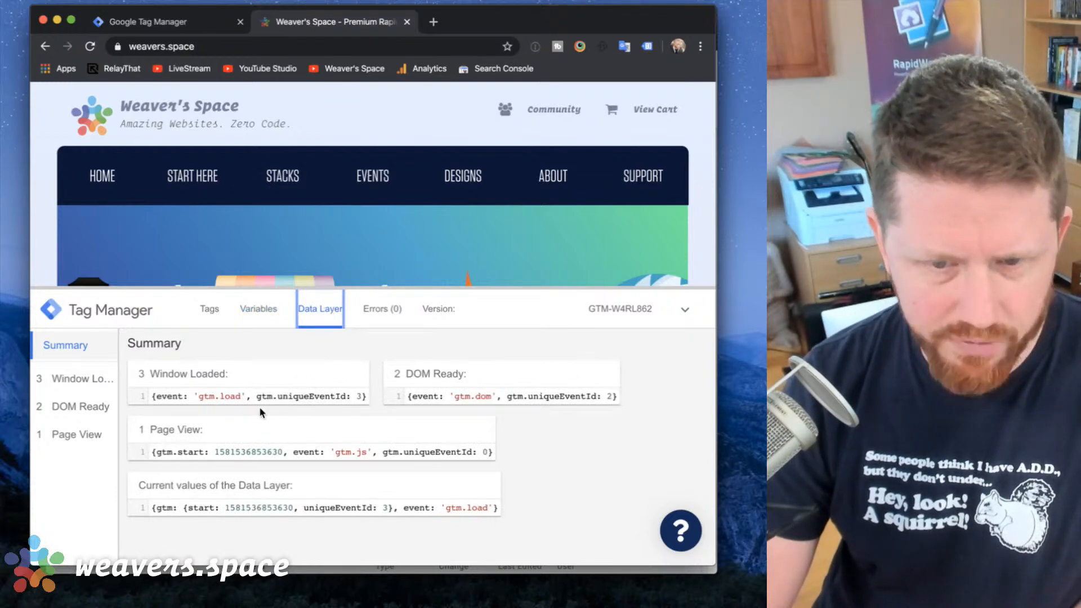
click(384, 309)
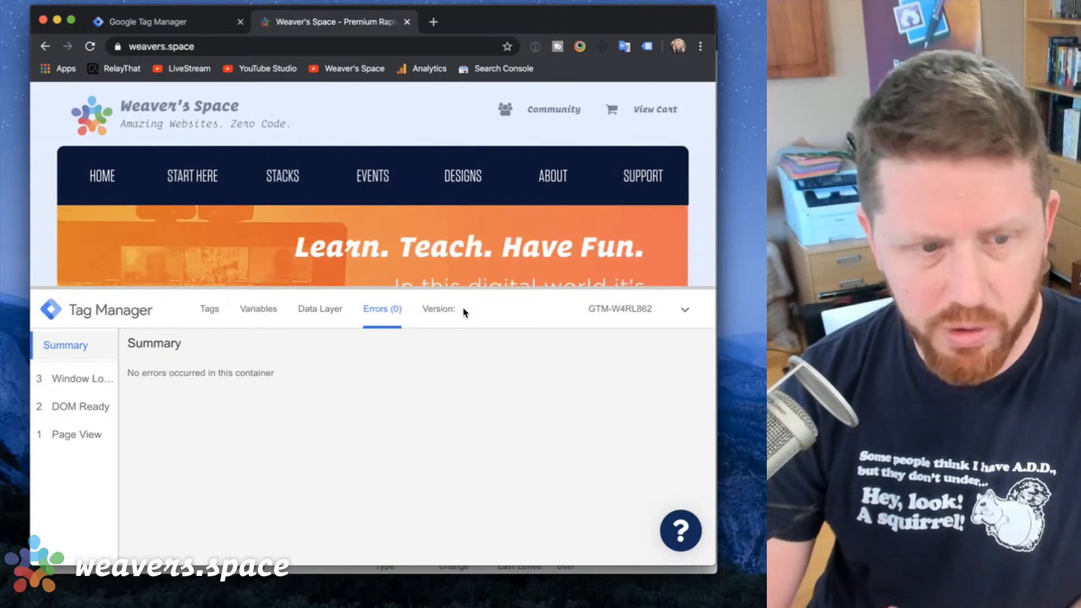
click(205, 315)
scroll(194, 501, down, 3)
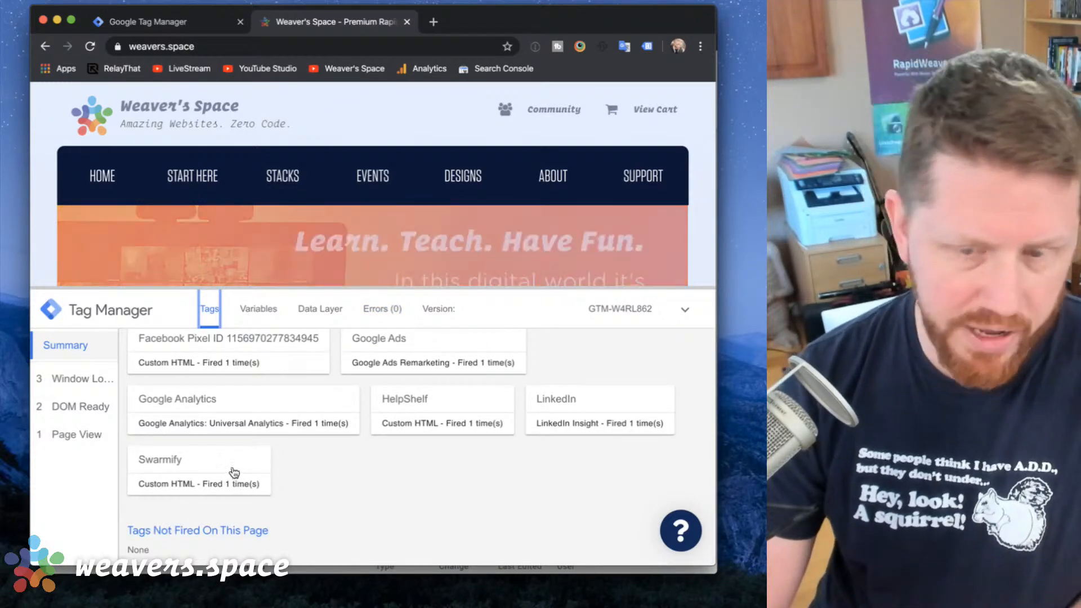
scroll(233, 473, up, 3)
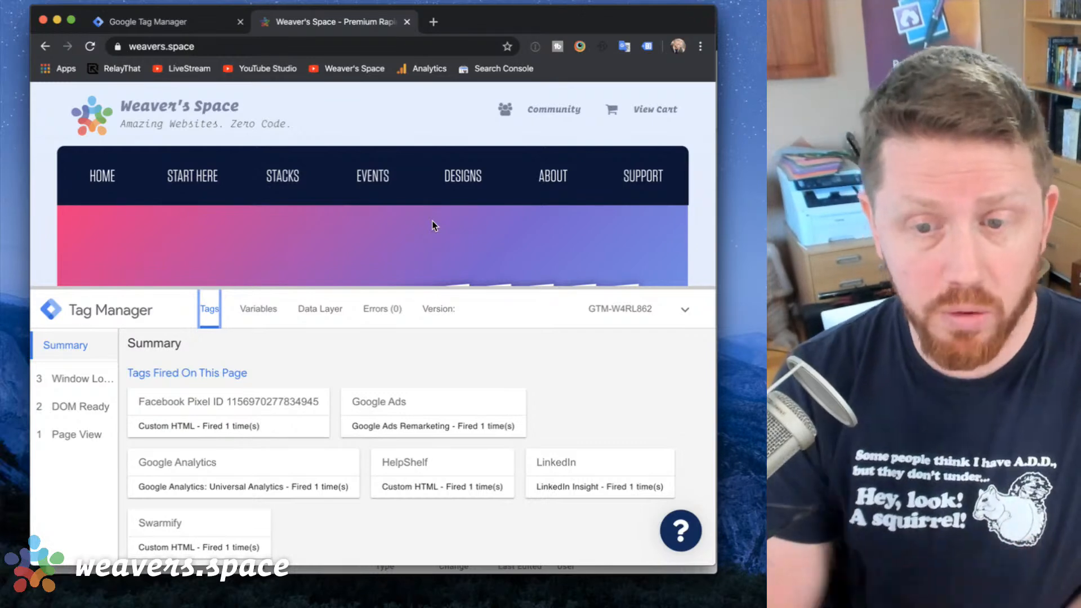
Shrink the debug pane to browse the weavers.space home page, and enlarge the pane again.
drag(448, 287, 459, 427)
scroll(461, 327, down, 10)
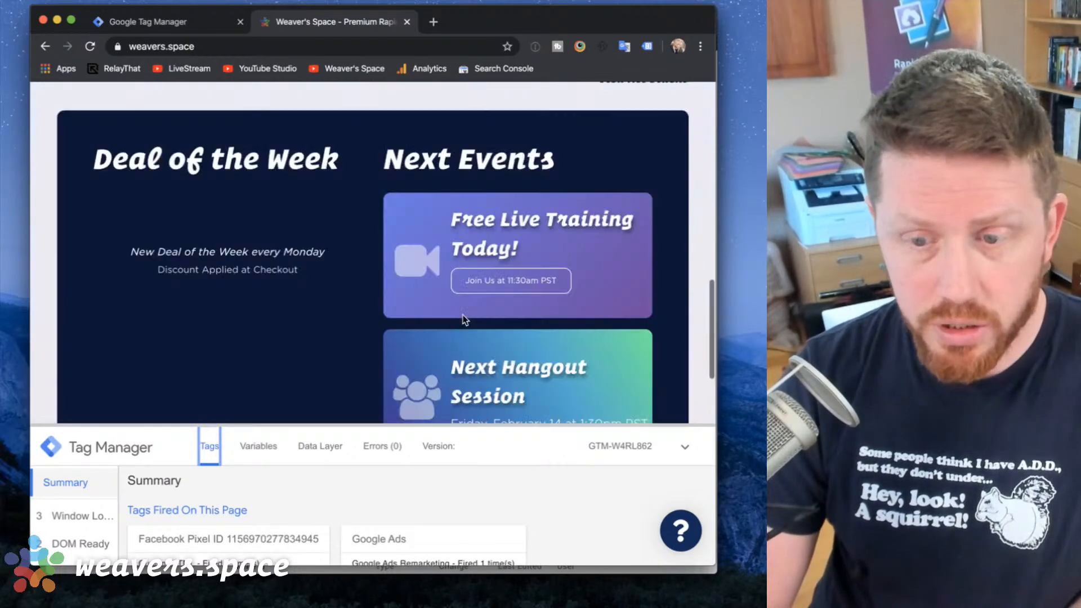
scroll(463, 321, up, 5)
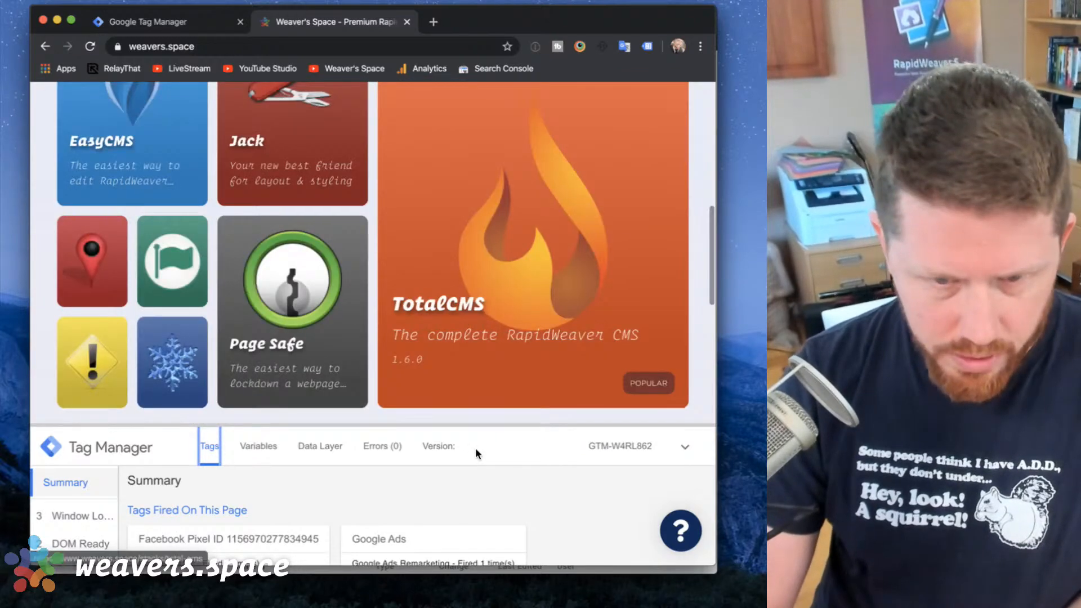
drag(480, 426, 486, 251)
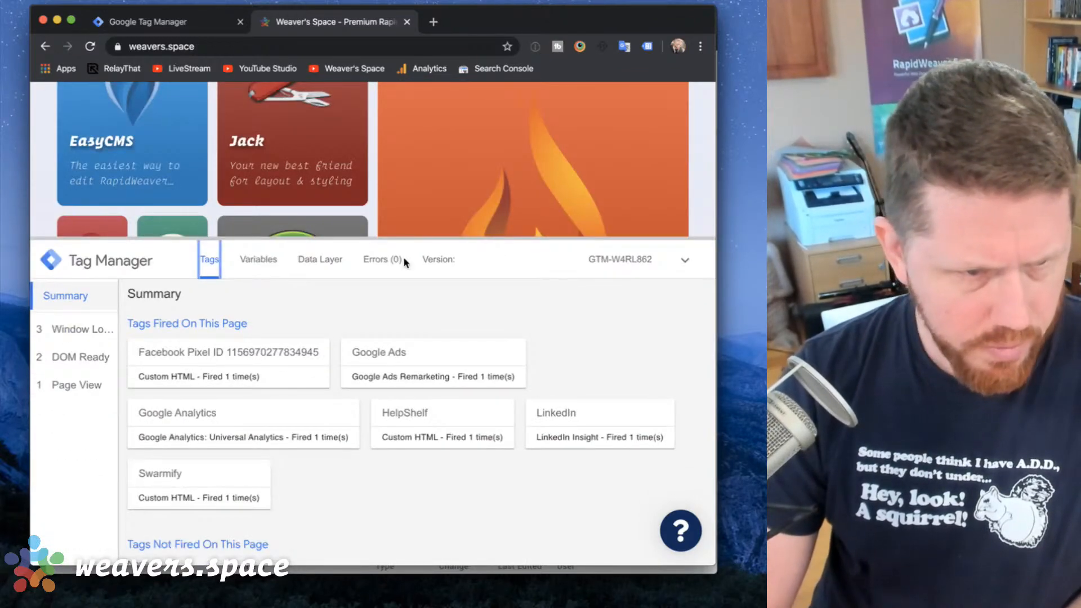
Check which tags fired on the Window Loaded, DOM Ready and Page View events.
click(74, 330)
click(75, 358)
click(73, 394)
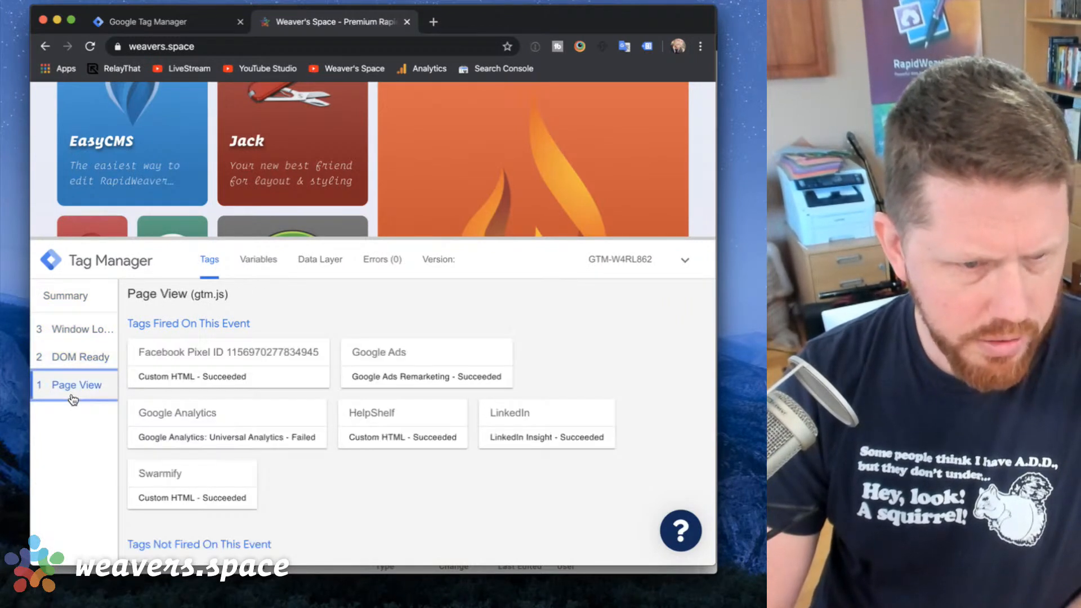
scroll(266, 448, down, 1)
scroll(266, 451, up, 1)
scroll(266, 452, down, 1)
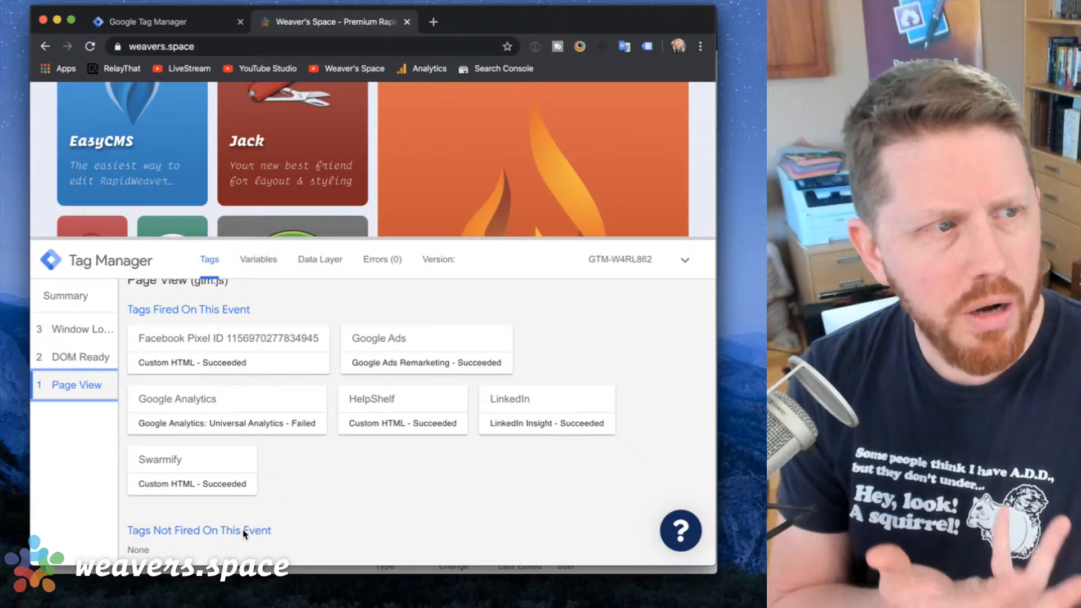
Return to the Tag Manager workspace and leave preview mode, confirming the exit.
click(214, 50)
click(214, 50)
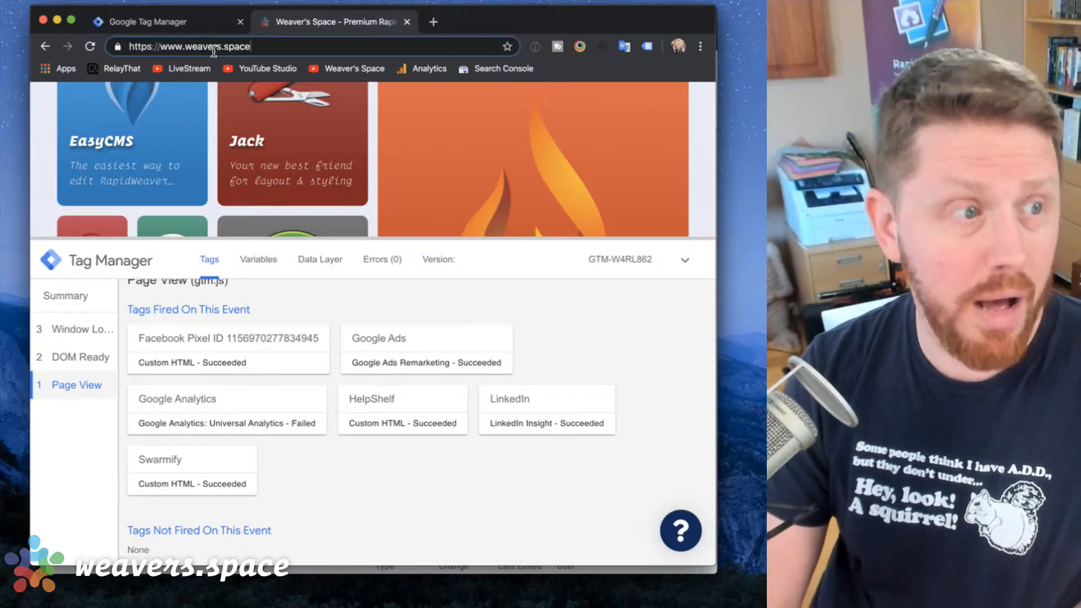
click(161, 17)
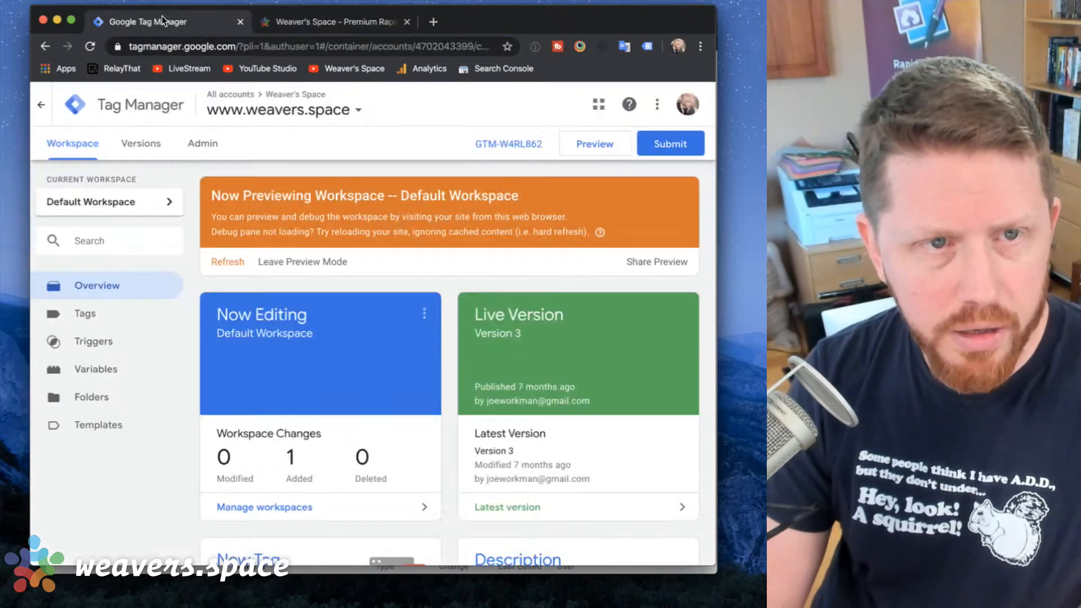
click(294, 265)
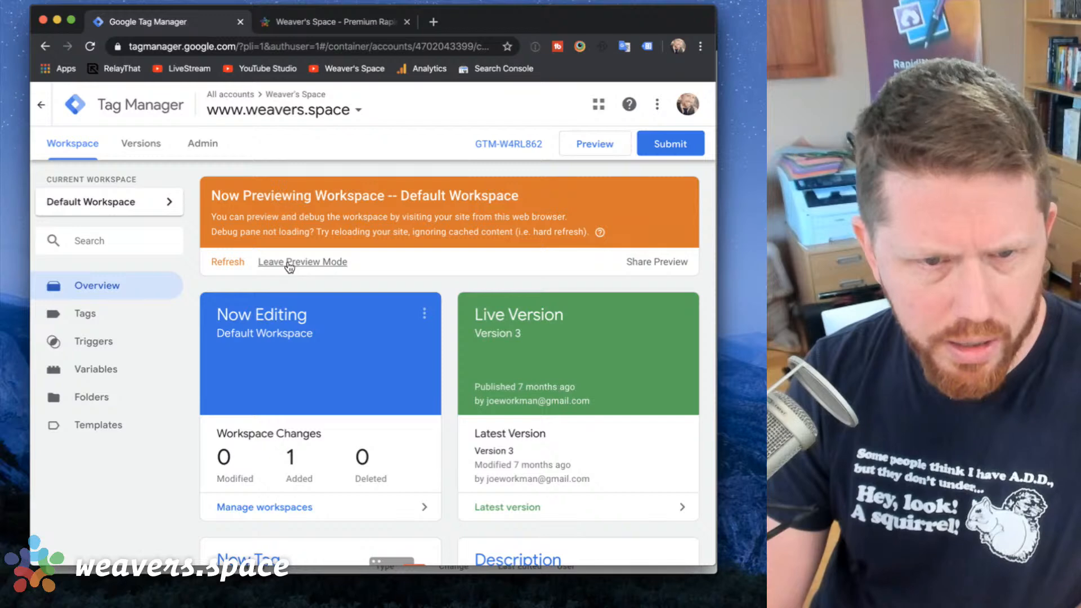
click(476, 246)
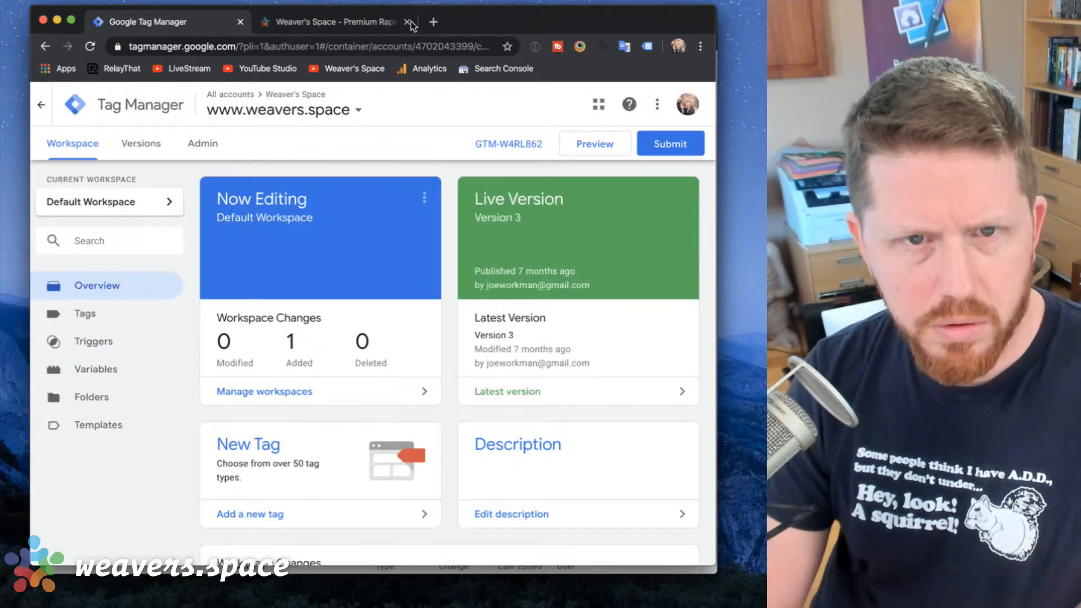
Reload the weavers.space page and look through it to check whether the debug pane still loads.
click(332, 23)
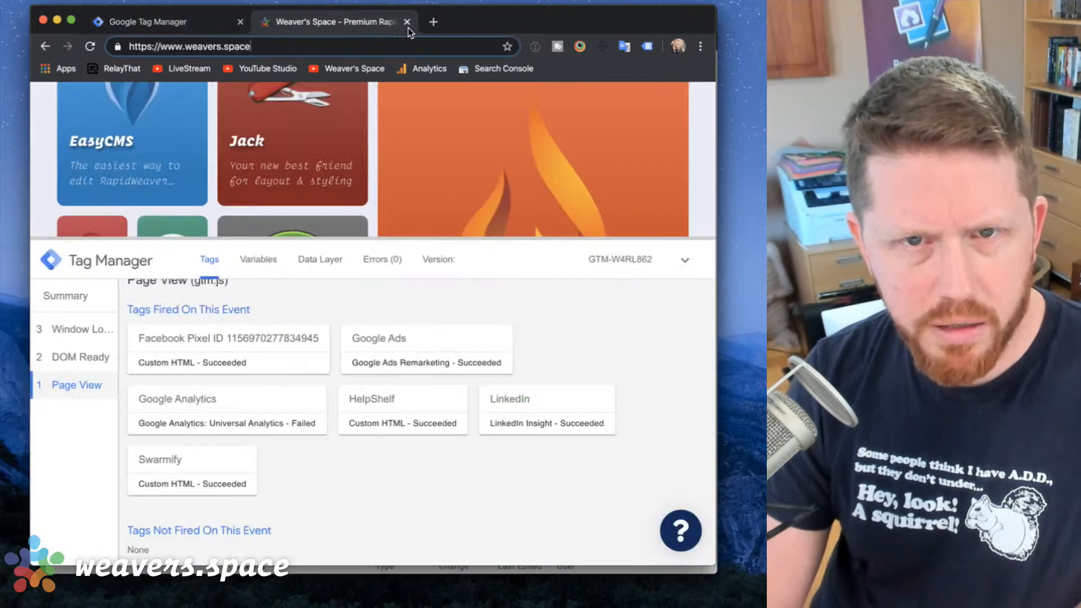
click(90, 47)
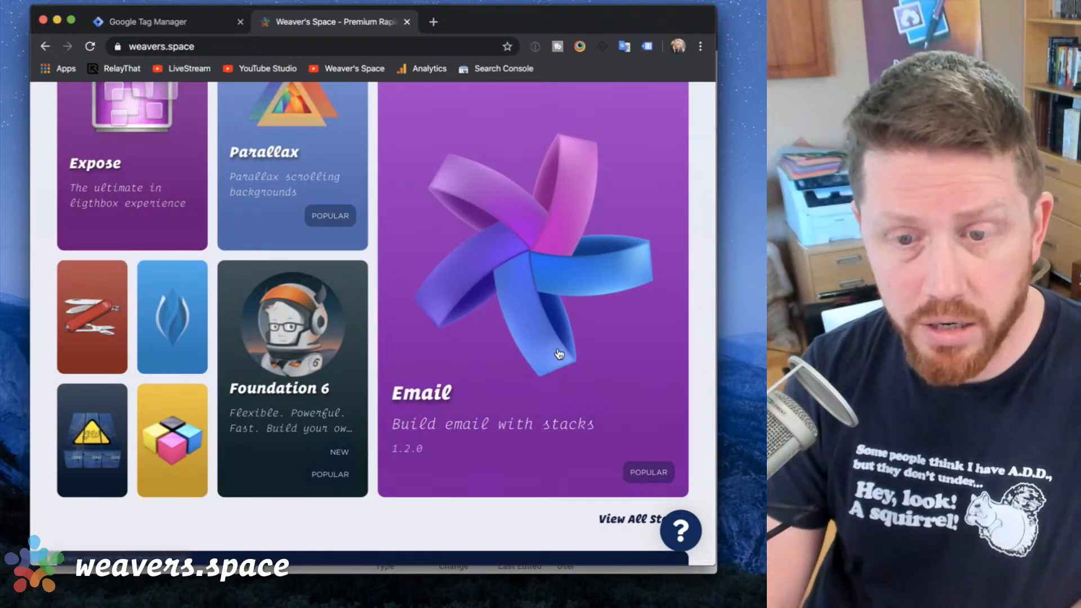
scroll(558, 353, up, 15)
scroll(558, 350, down, 20)
scroll(557, 351, down, 3)
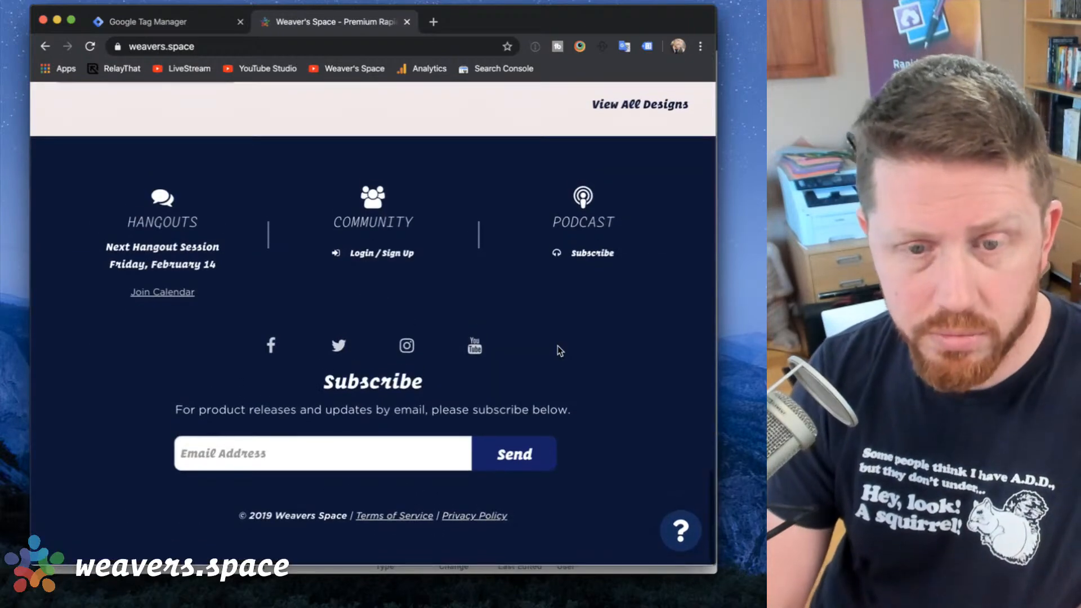
scroll(557, 350, up, 20)
scroll(557, 350, down, 5)
scroll(557, 350, down, 10)
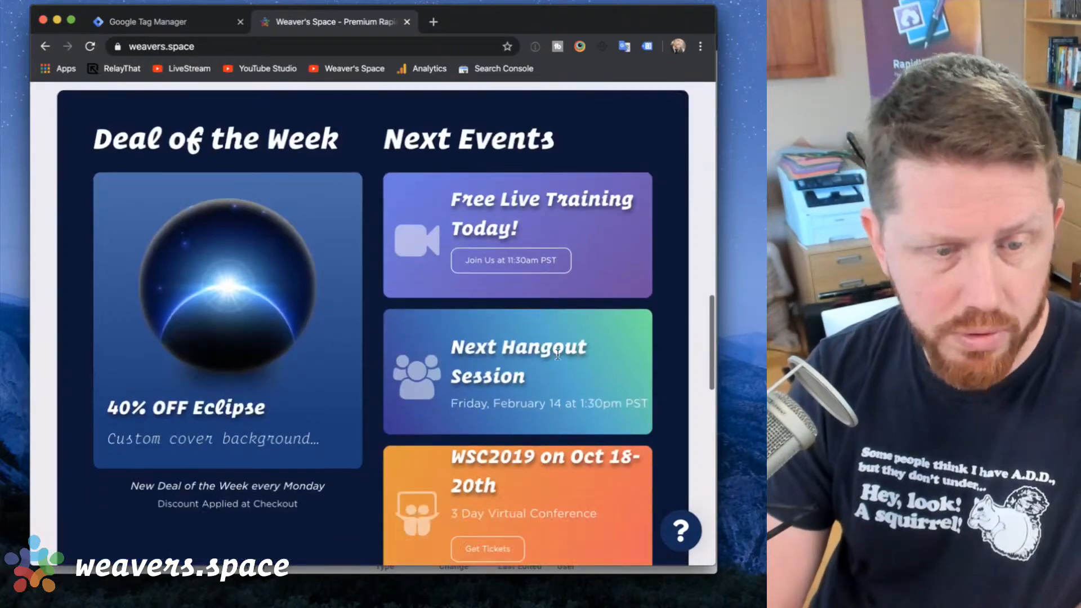
Go back to the container's workspace overview and review the pending Workspace Changes.
click(225, 22)
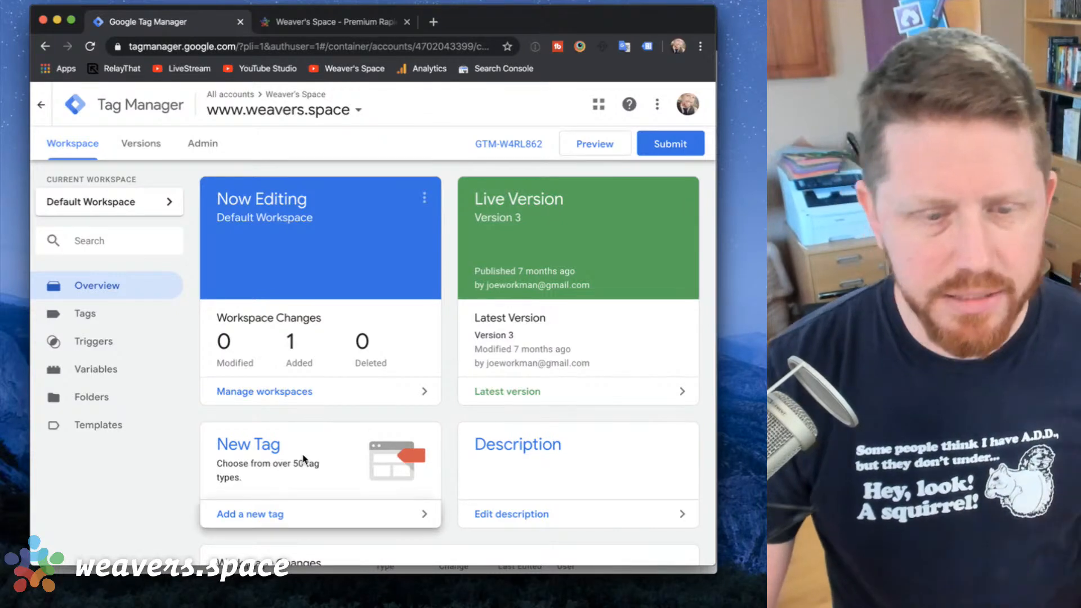
scroll(304, 461, down, 3)
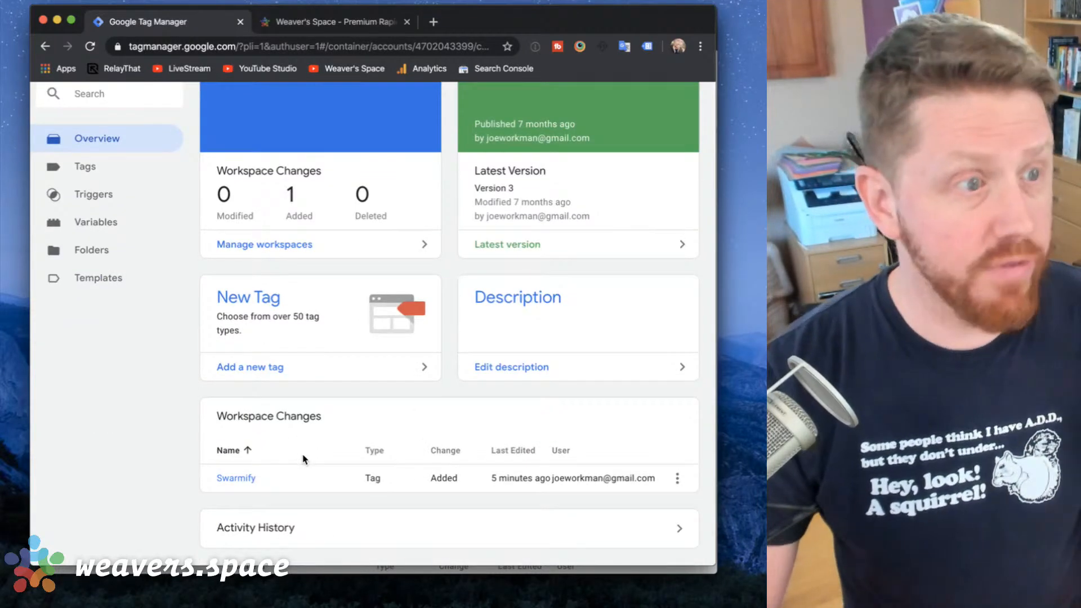
scroll(302, 450, down, 1)
scroll(315, 394, up, 2)
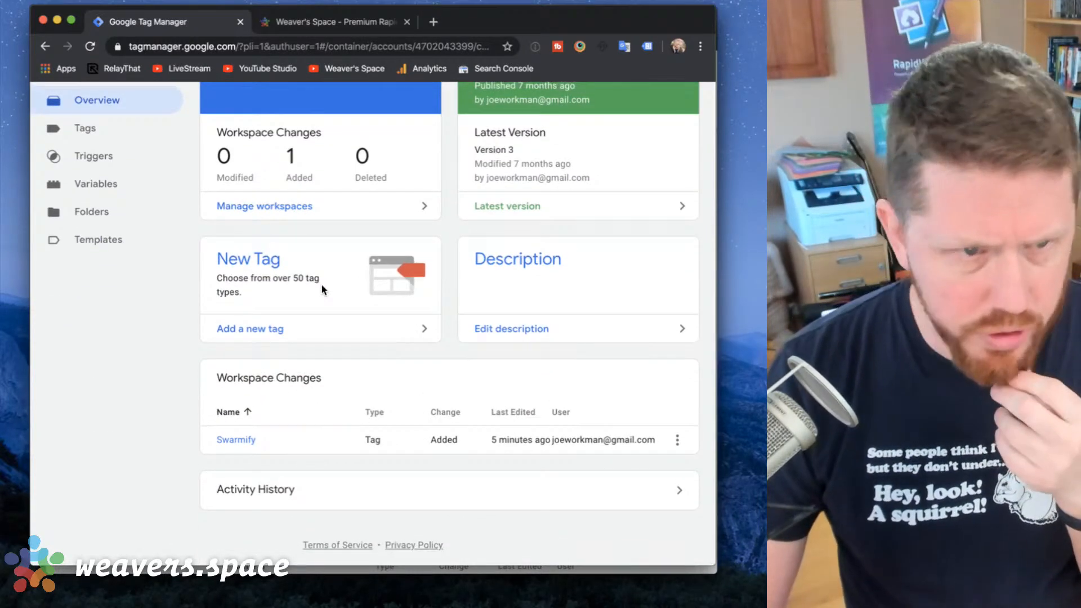
scroll(253, 265, up, 1)
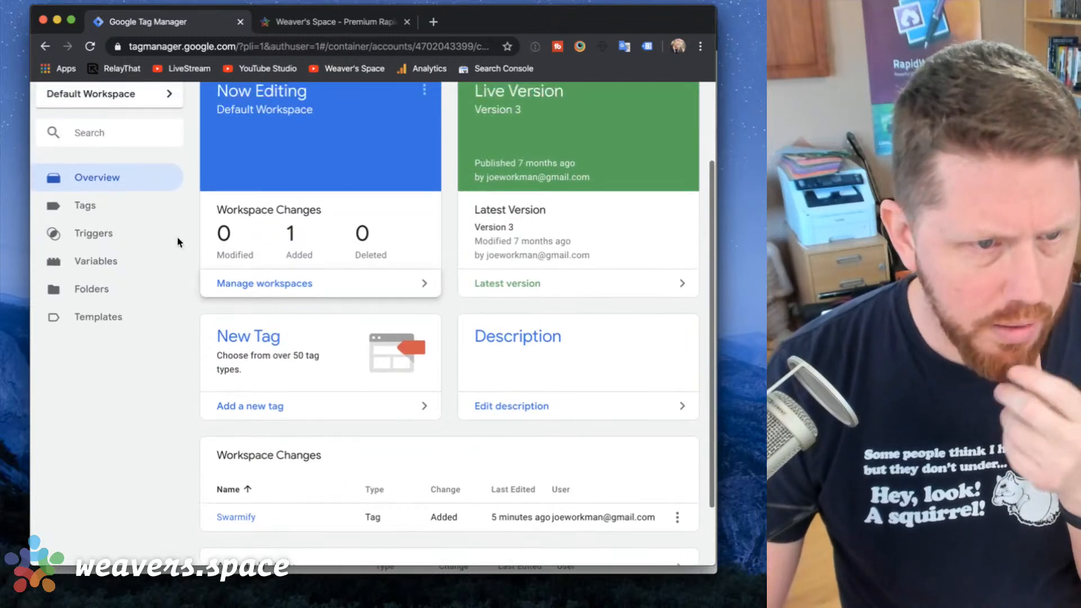
Open the container's Not Admin View trigger to inspect its configuration and the tags that reference it.
click(80, 236)
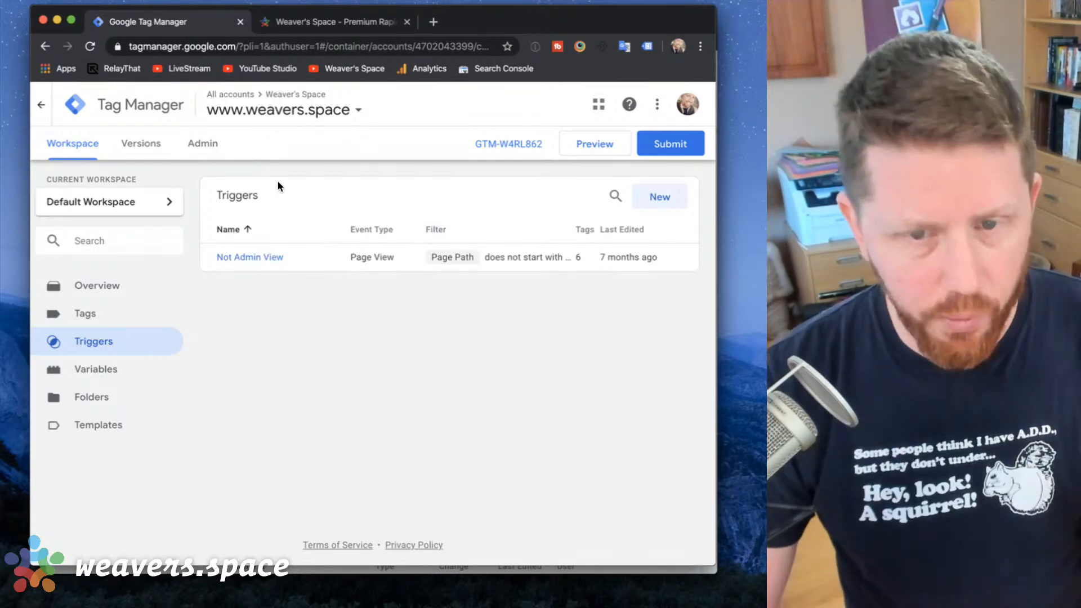
click(246, 258)
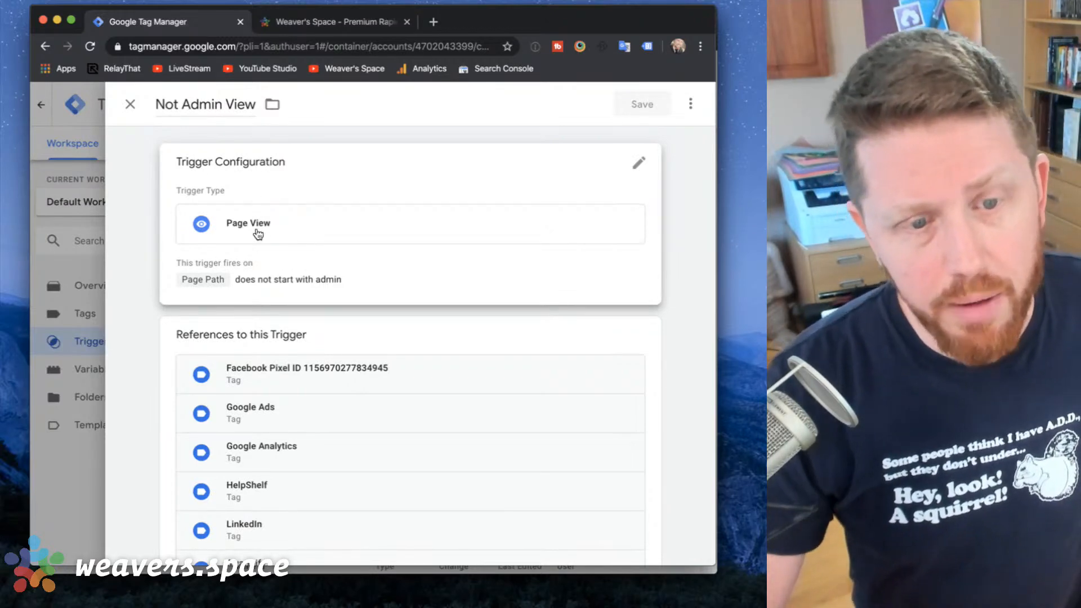
Review the Not Admin View trigger's references and its editable firing condition, and close the trigger without changes.
scroll(256, 234, down, 2)
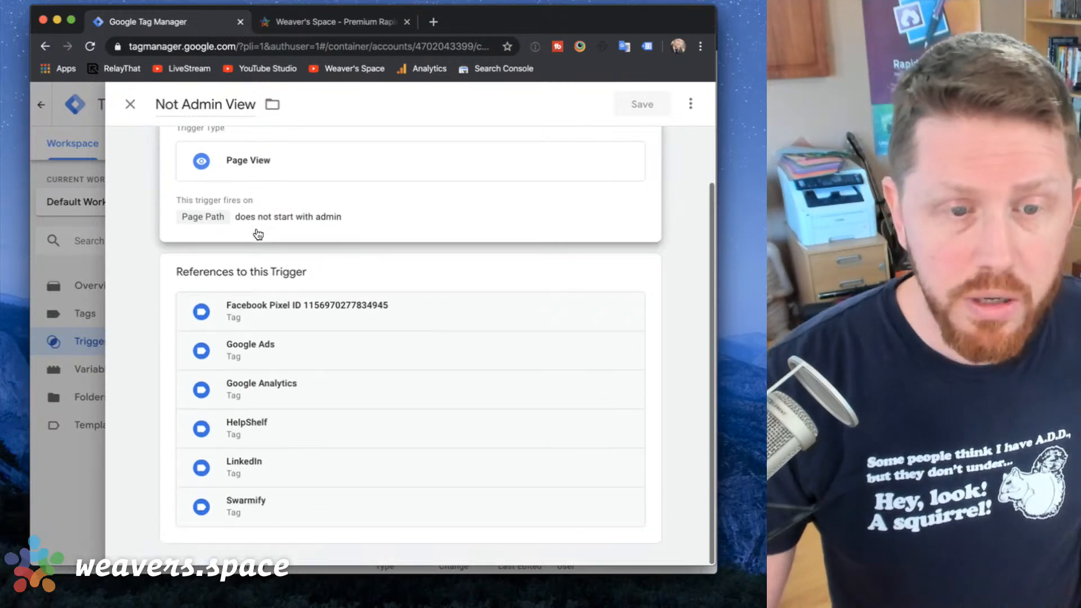
scroll(259, 235, up, 2)
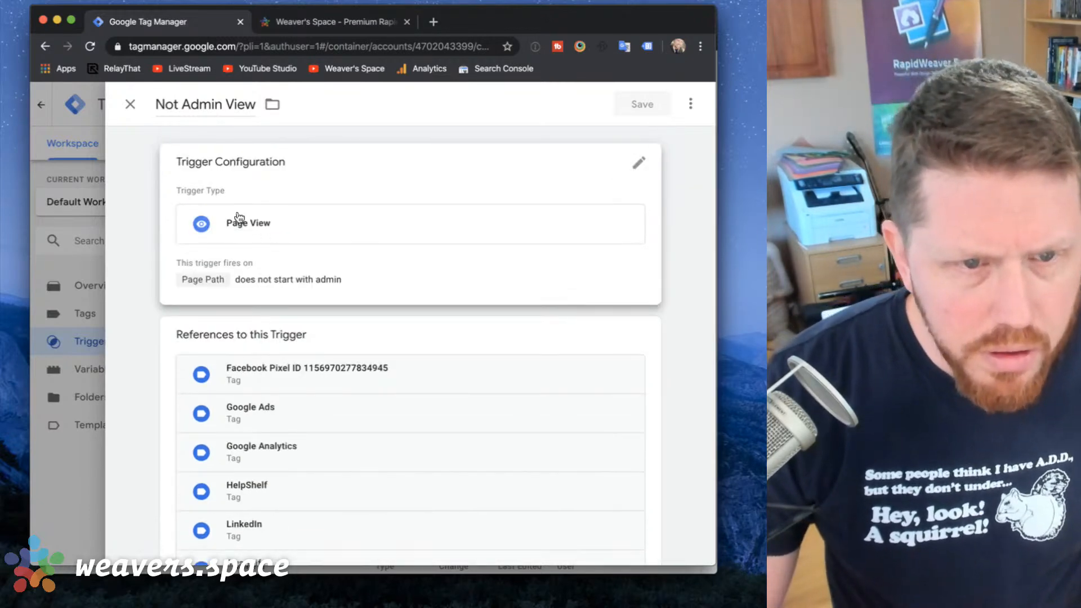
click(239, 227)
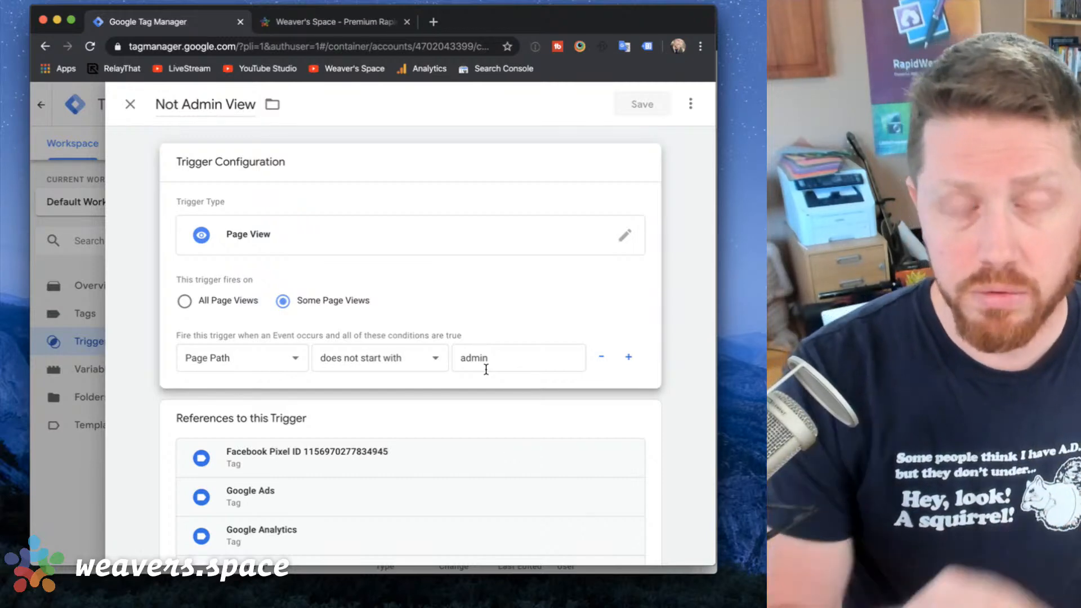
click(129, 105)
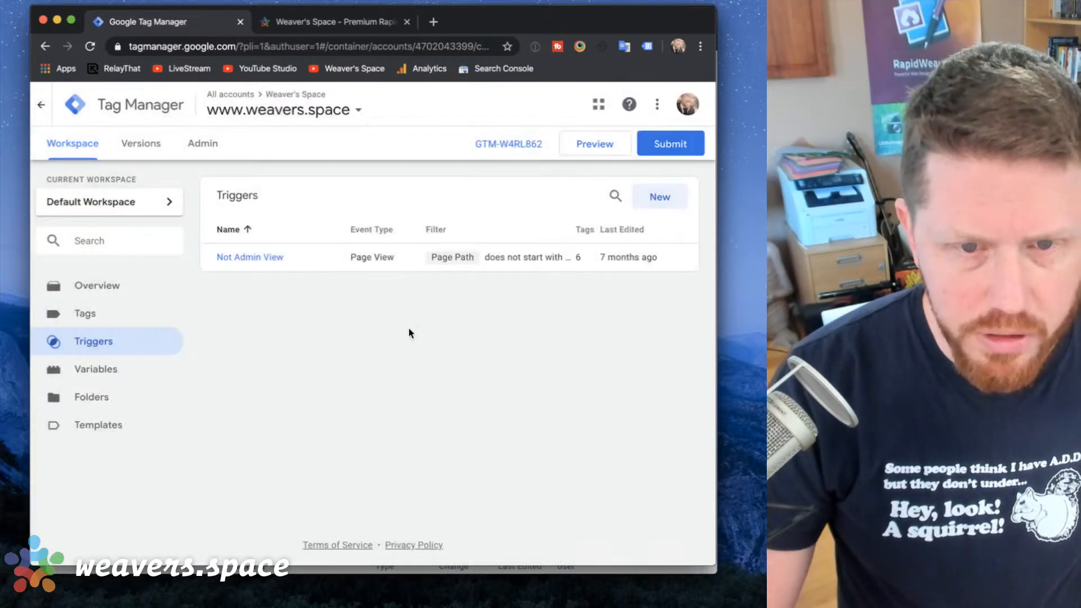
Start a new trigger in the container and choose Page View as its trigger type.
click(656, 201)
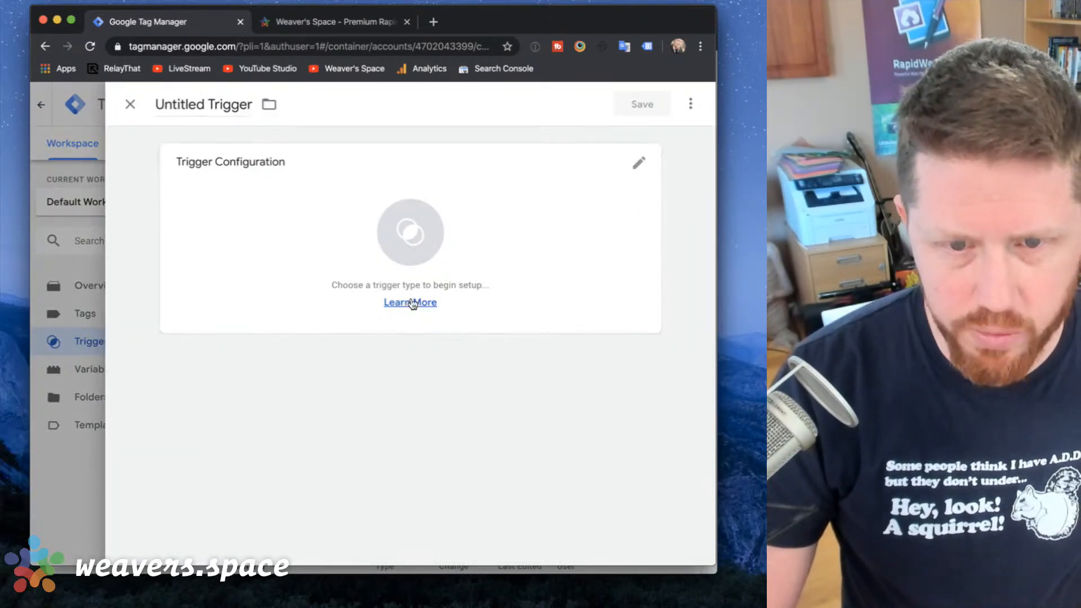
click(410, 245)
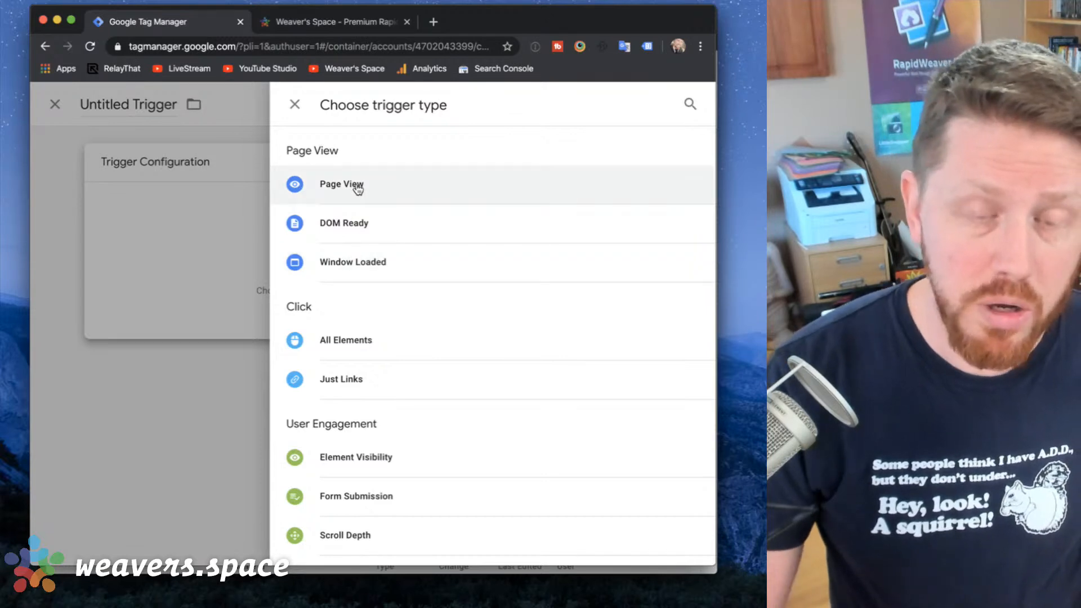
click(366, 191)
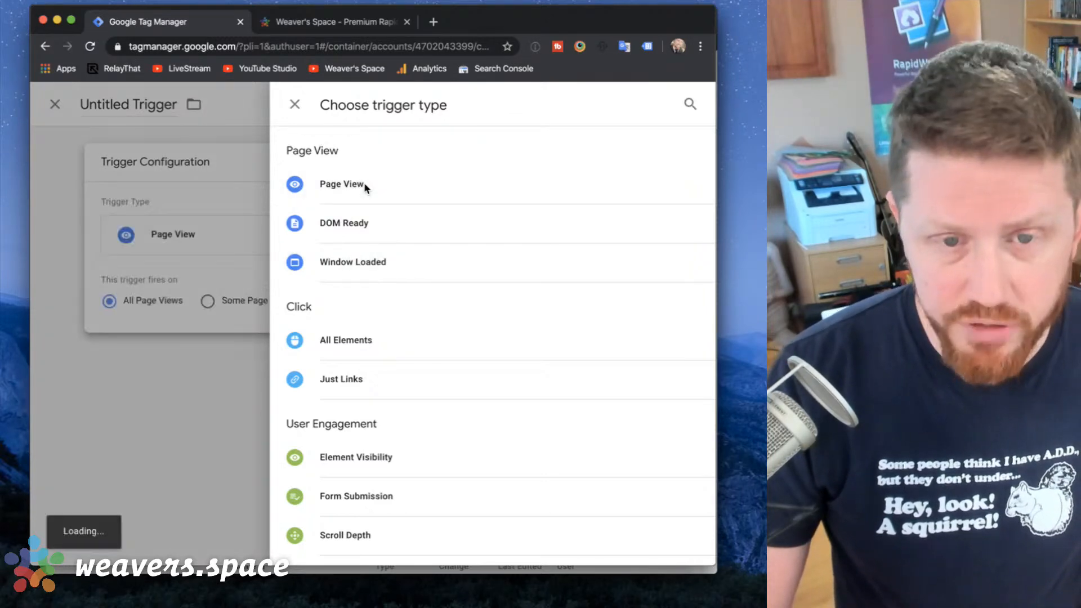
click(257, 251)
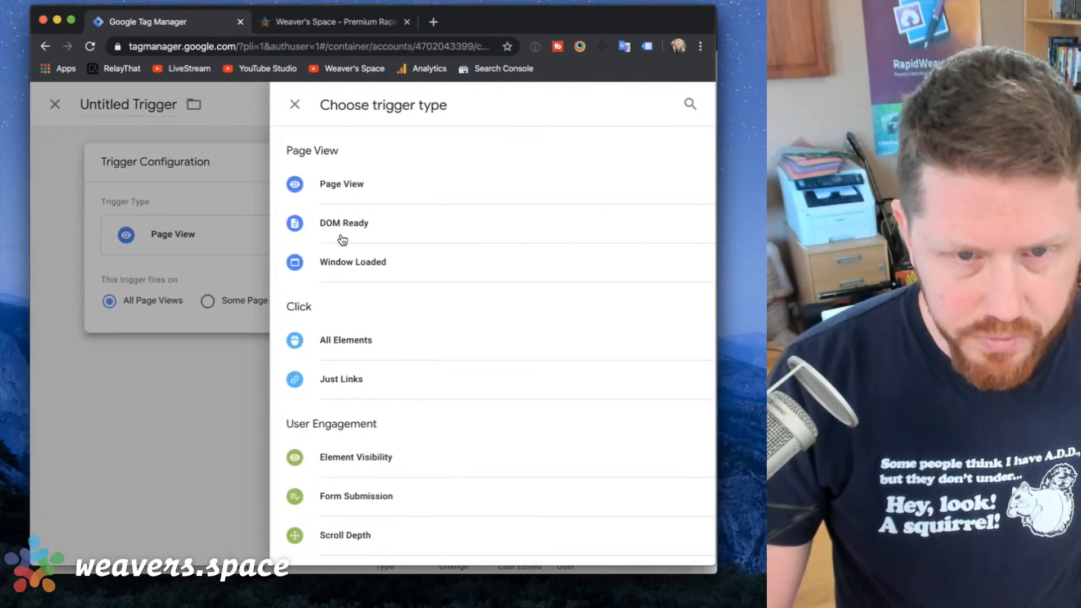
click(171, 209)
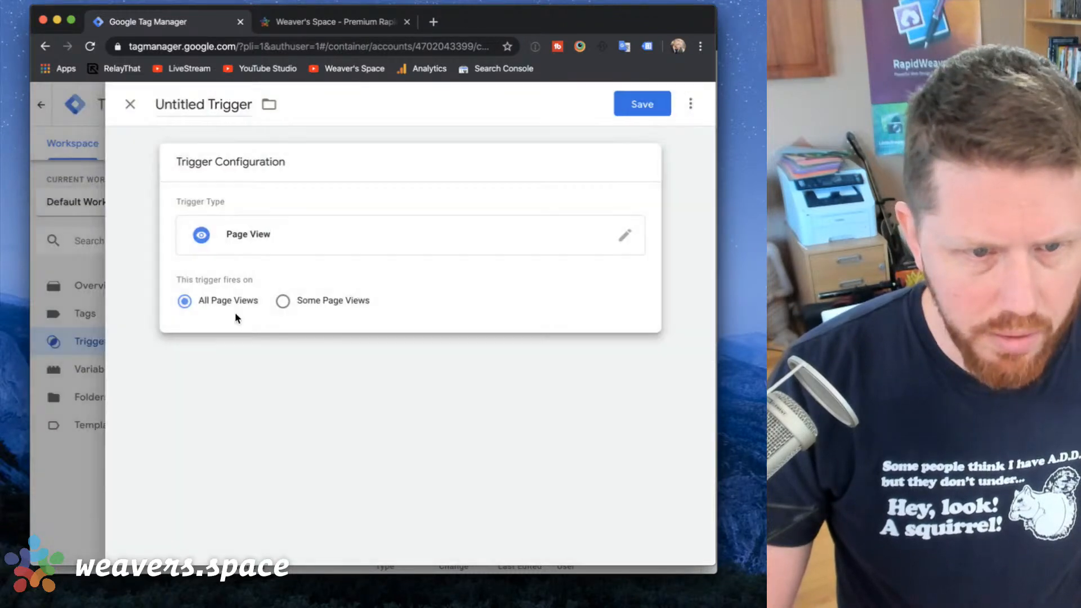
Limit the new trigger to Some Page Views, look through the available condition variables, and remove the condition row.
click(282, 303)
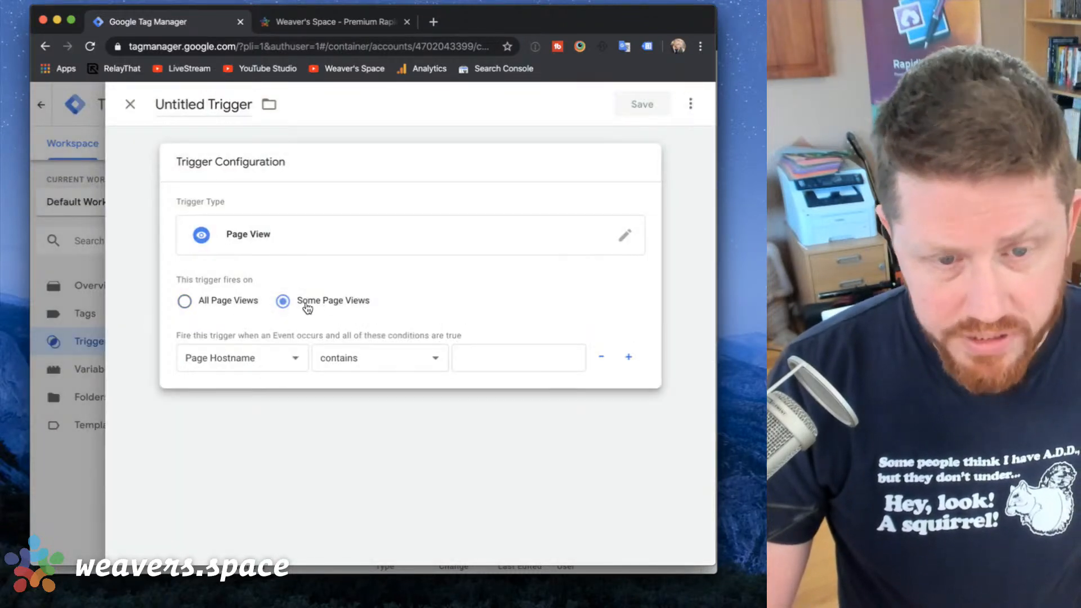
click(259, 360)
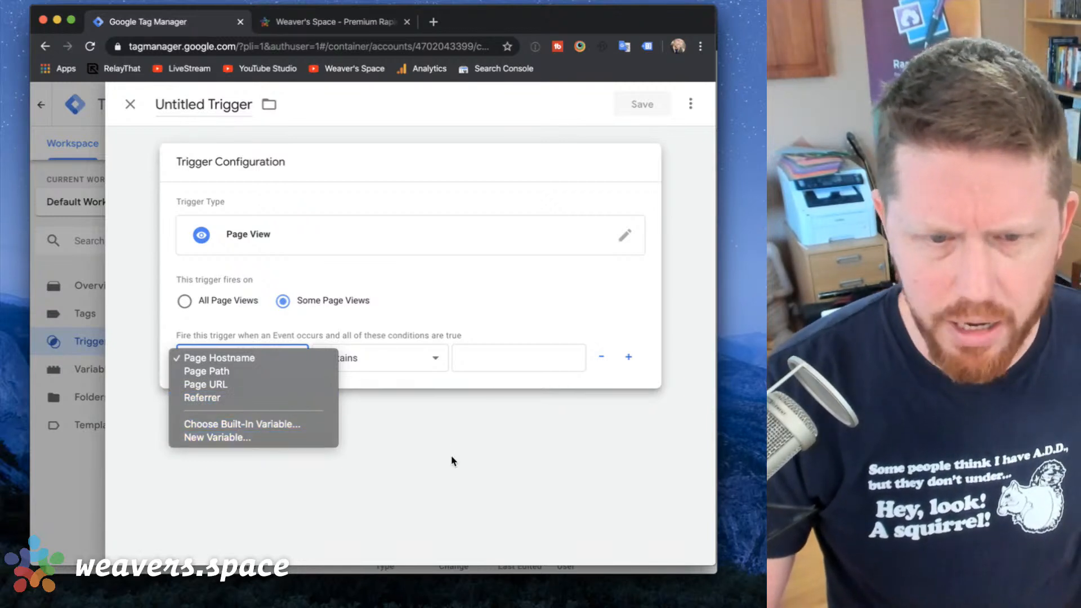
click(442, 442)
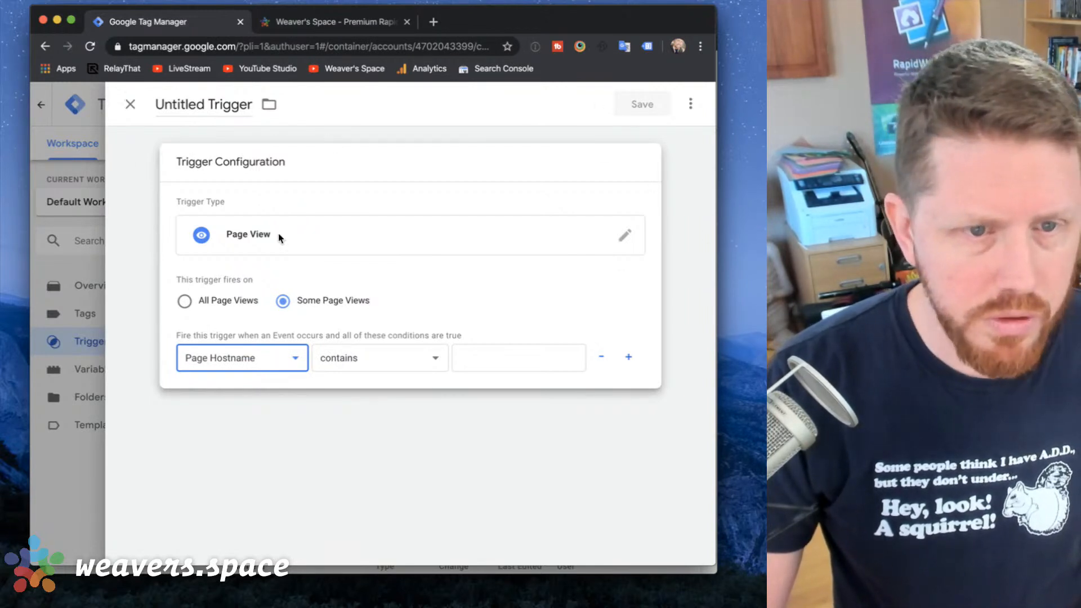
click(601, 357)
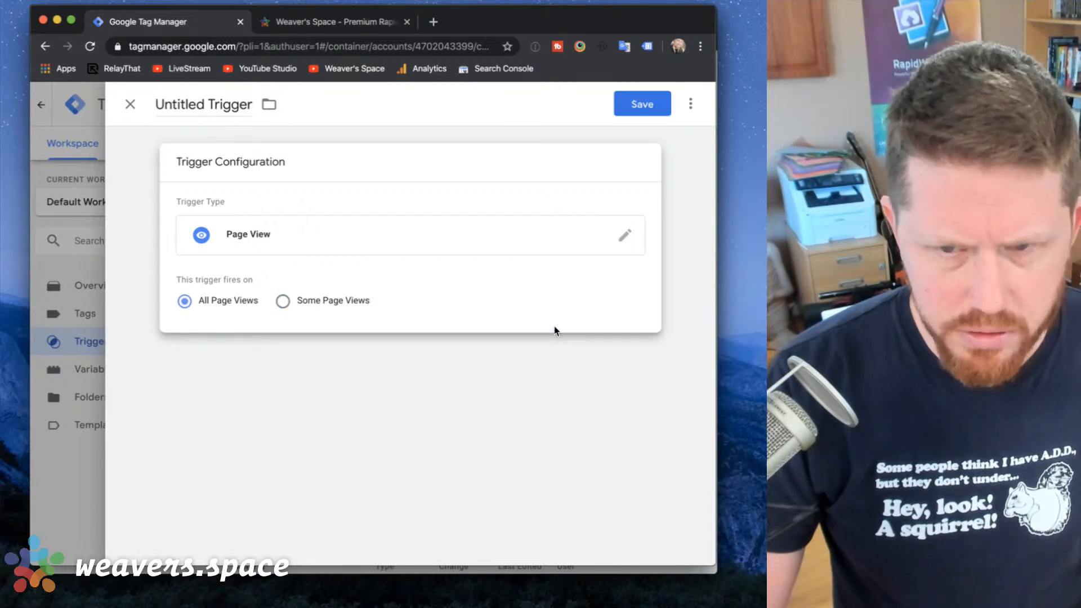
Change the trigger type to DOM Ready, try Some DOM Ready Events to inspect its condition variables, and revert to All DOM Ready Events.
click(623, 236)
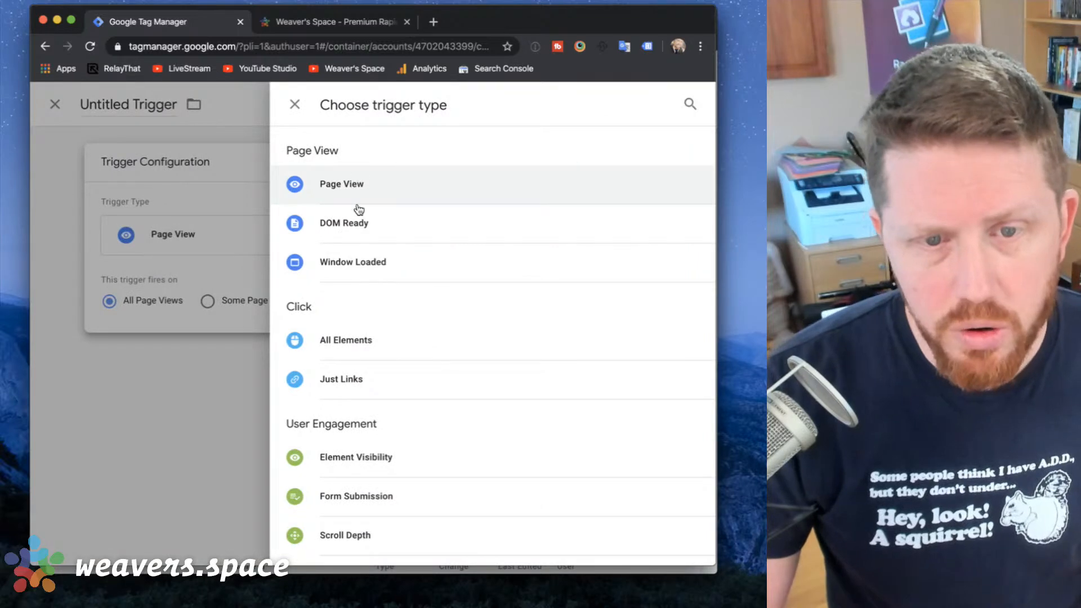
click(357, 226)
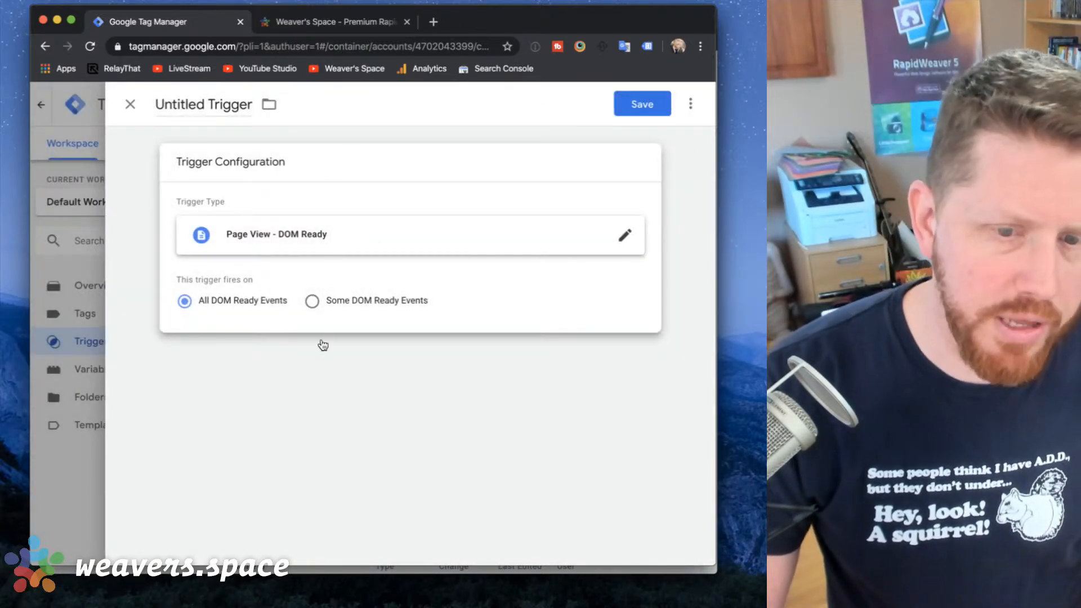
click(313, 302)
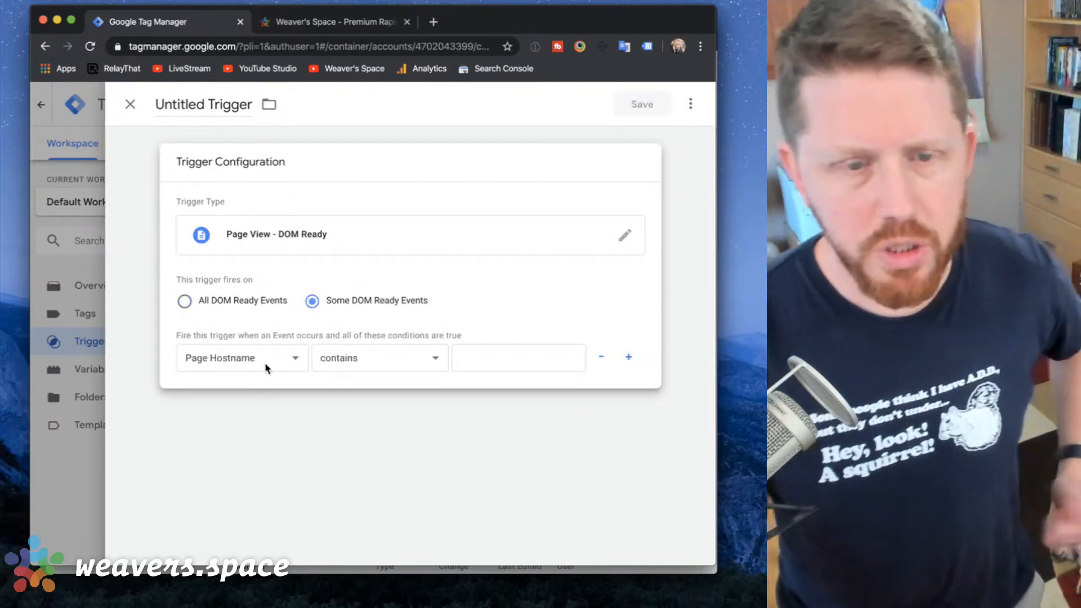
click(265, 363)
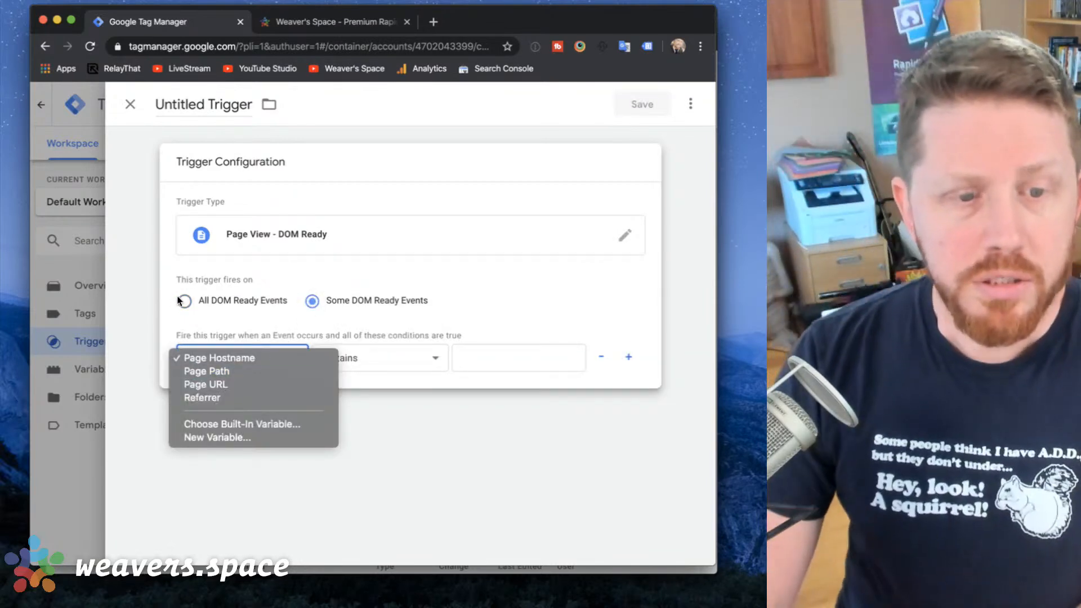
click(185, 302)
click(185, 302)
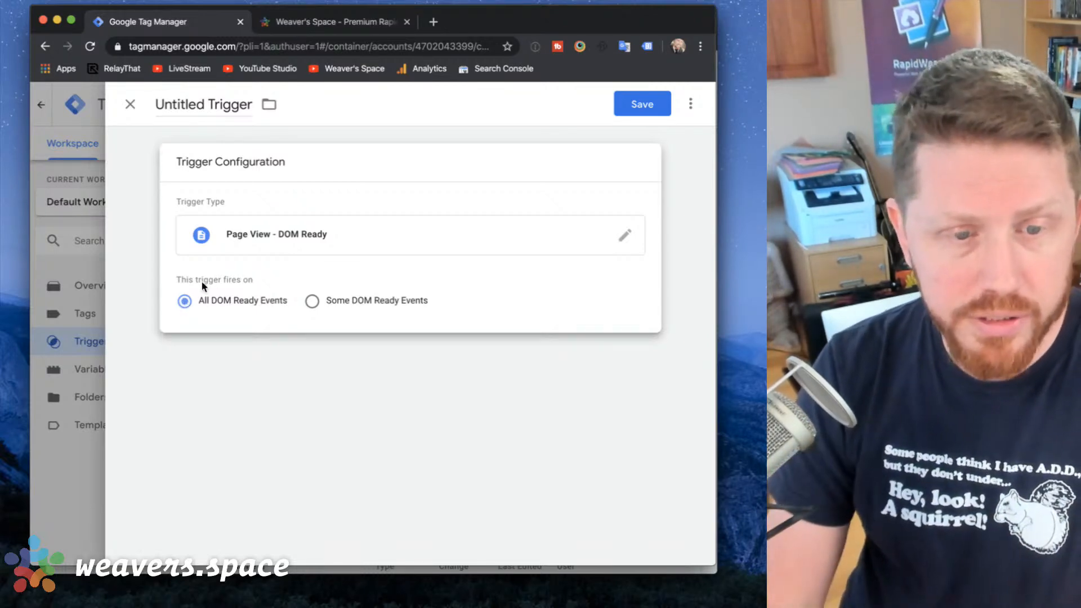
click(312, 301)
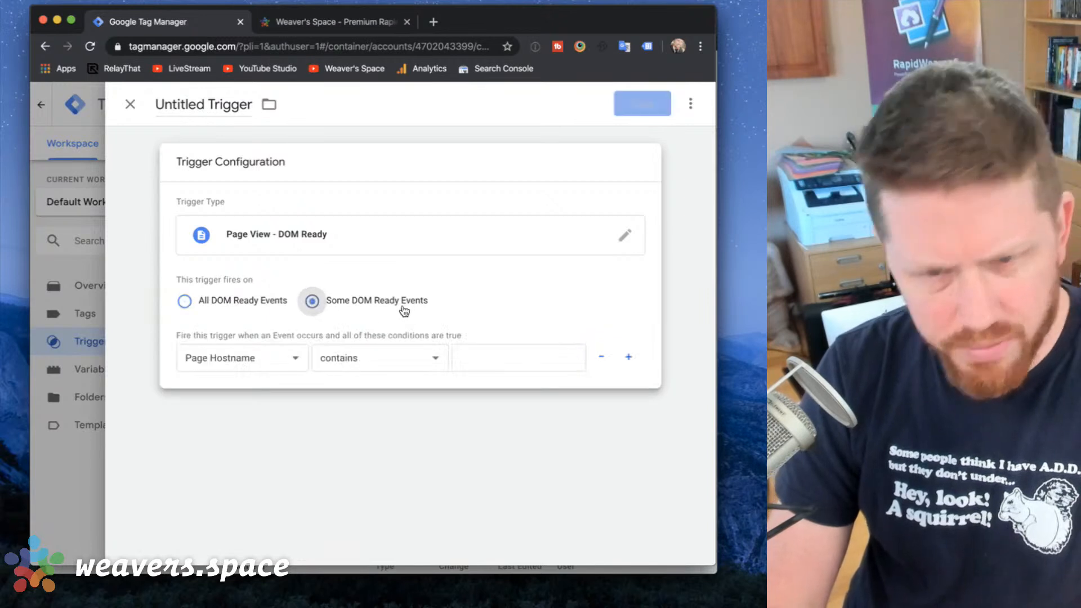
click(263, 355)
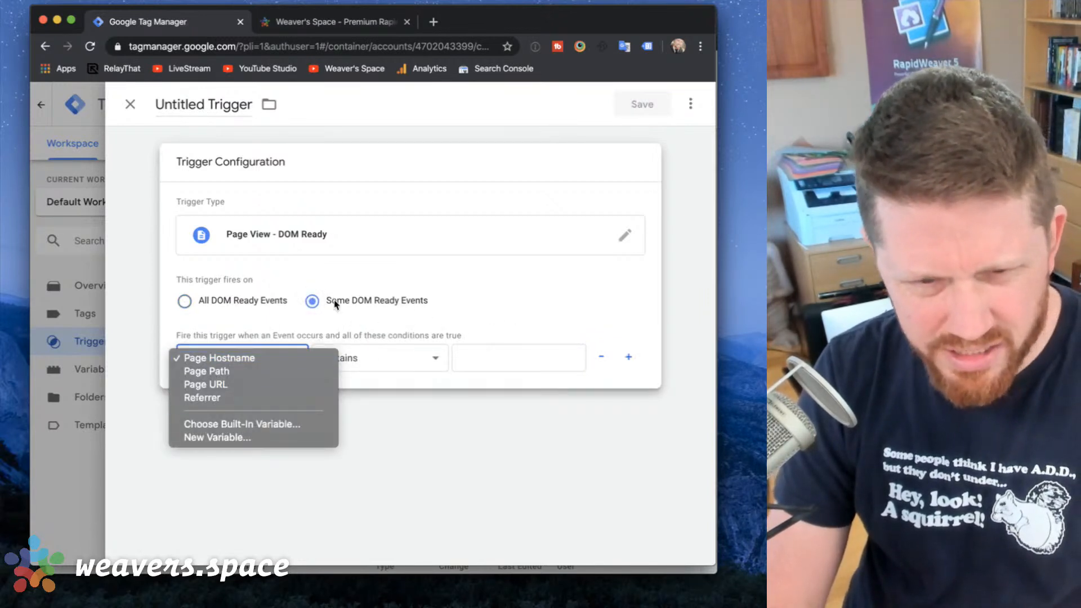
click(501, 310)
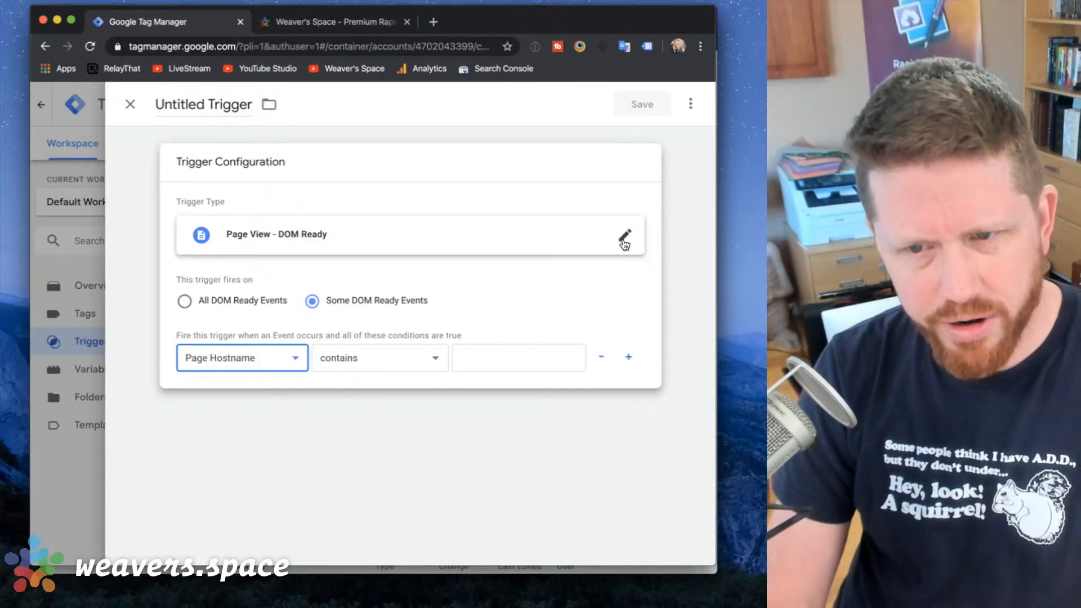
click(602, 356)
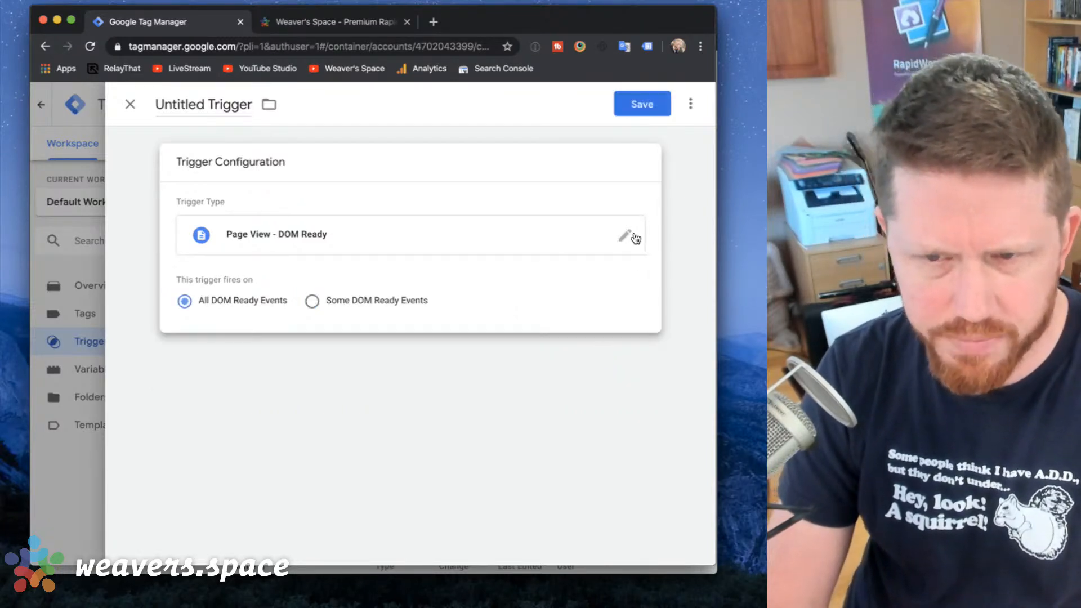
Change the trigger type to Click - All Elements, limit it to Some Clicks, and look through the condition variables.
click(627, 237)
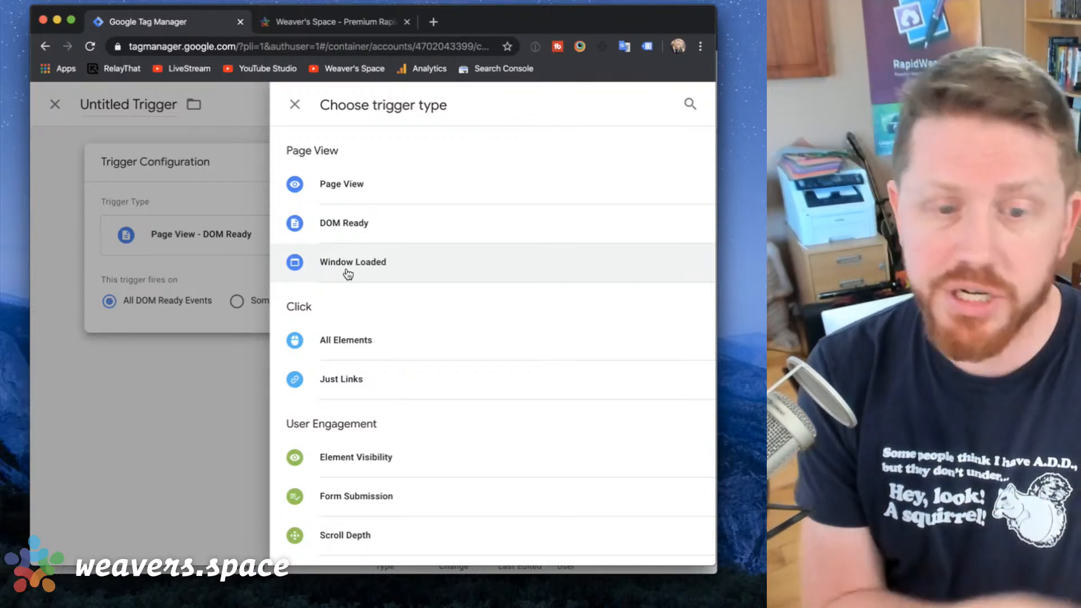
scroll(348, 274, down, 5)
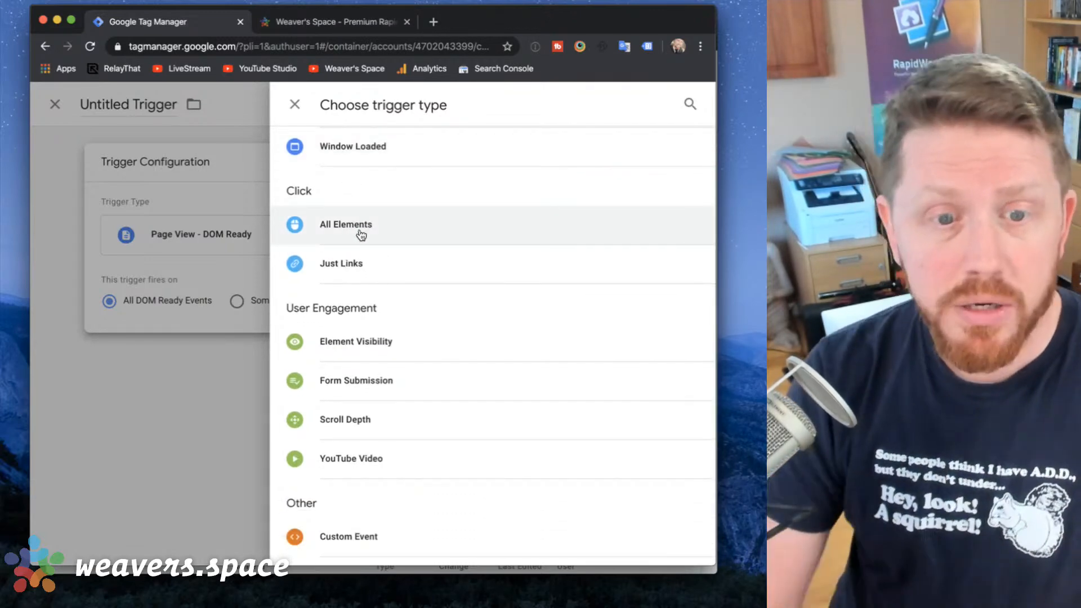
click(361, 235)
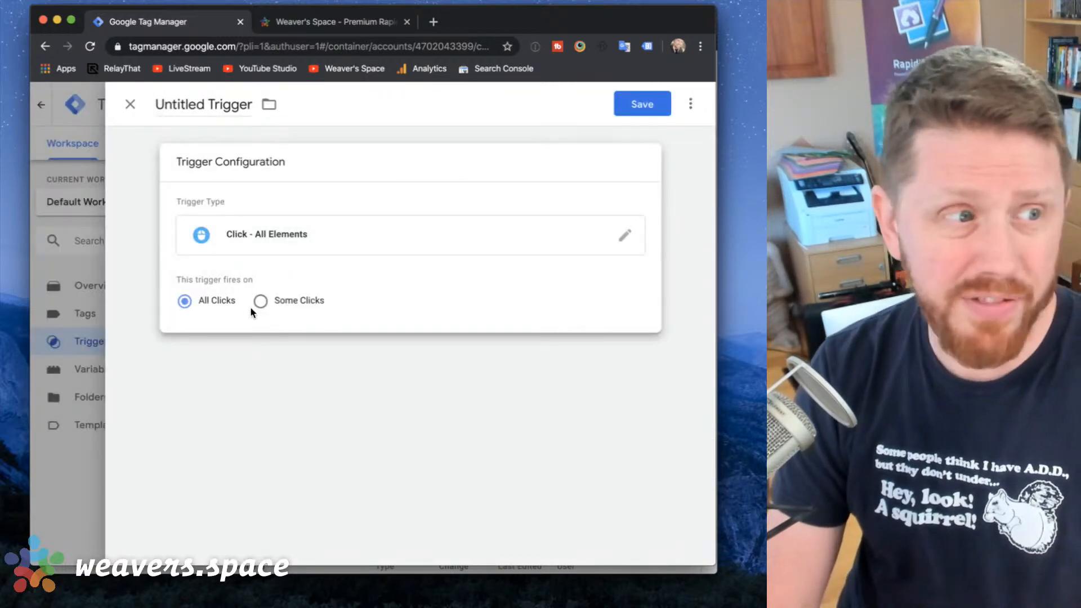
click(260, 301)
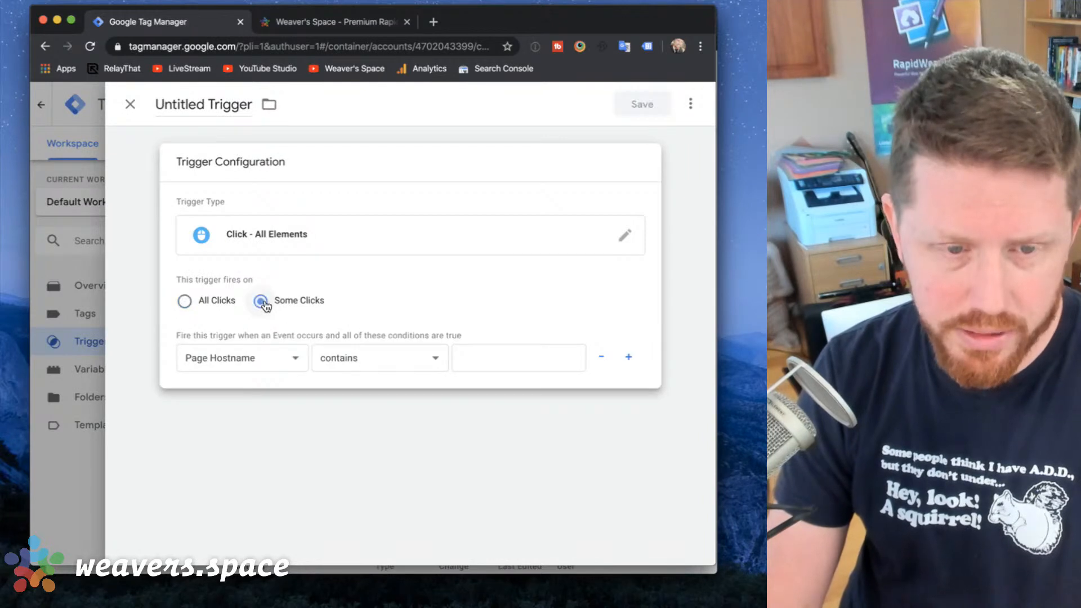
click(289, 358)
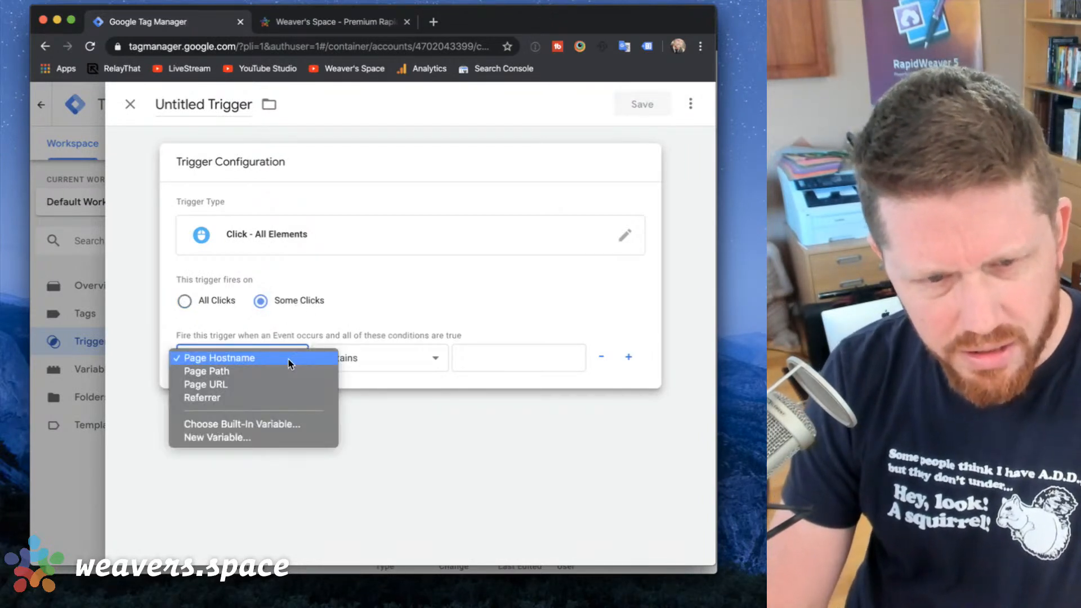
click(343, 314)
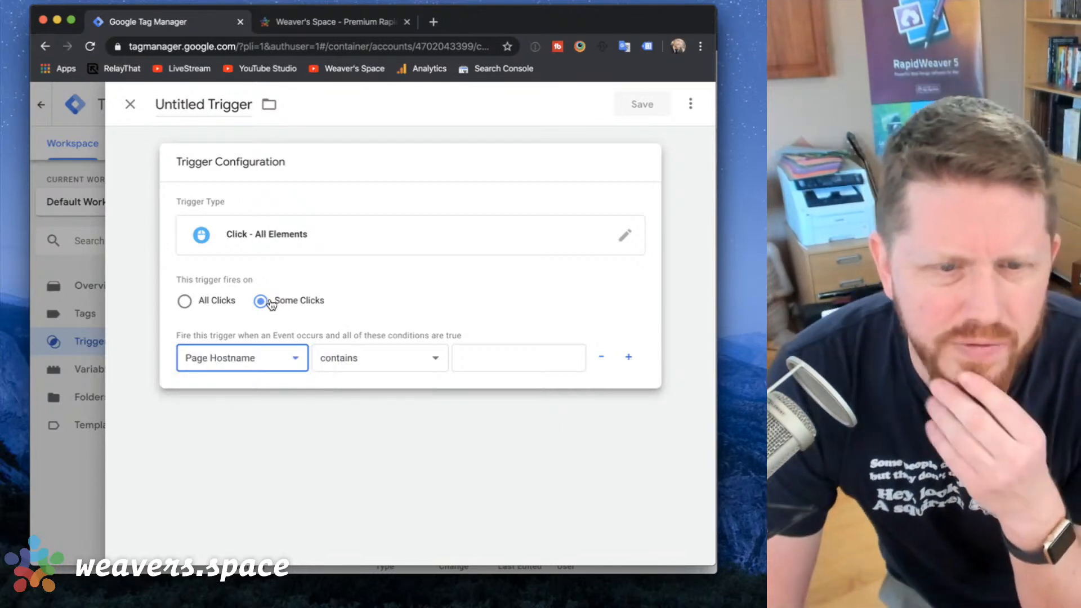
Set the click condition's variable to Page URL, check the variable choices again, and discard the untitled trigger.
click(245, 361)
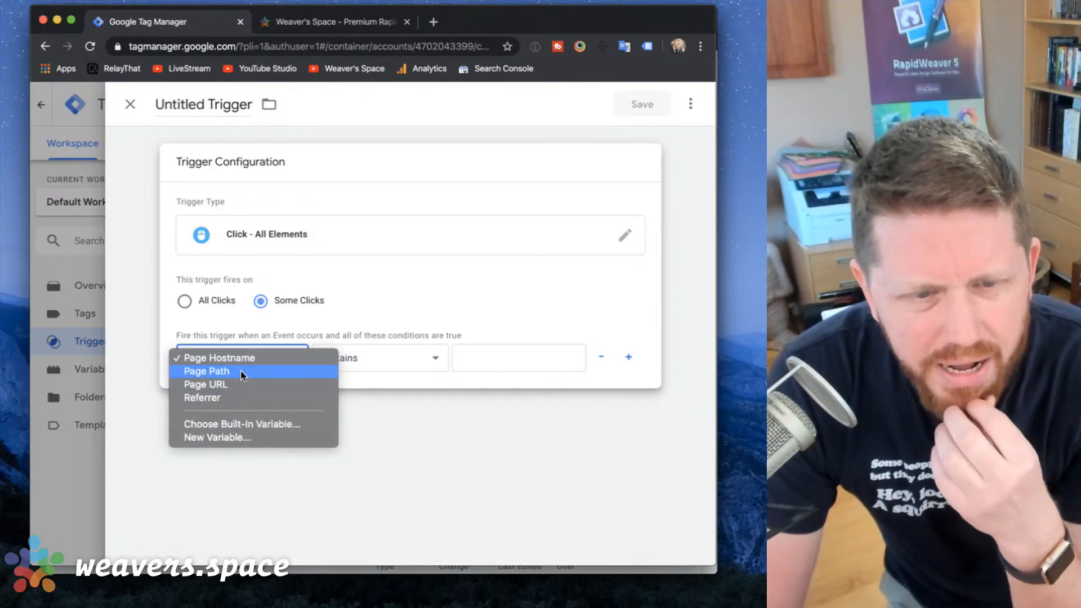
click(234, 385)
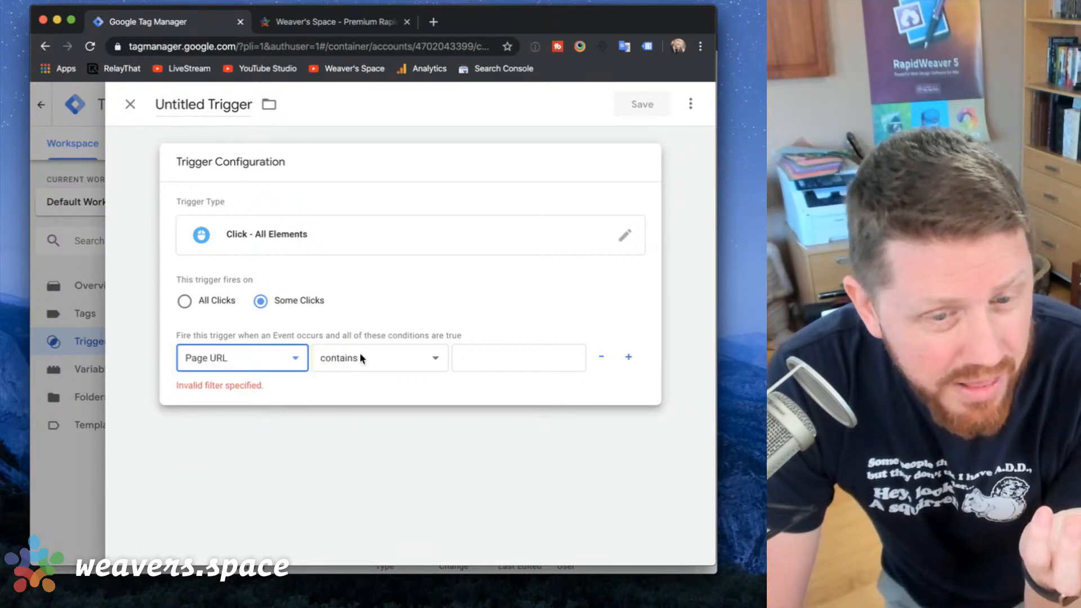
click(260, 361)
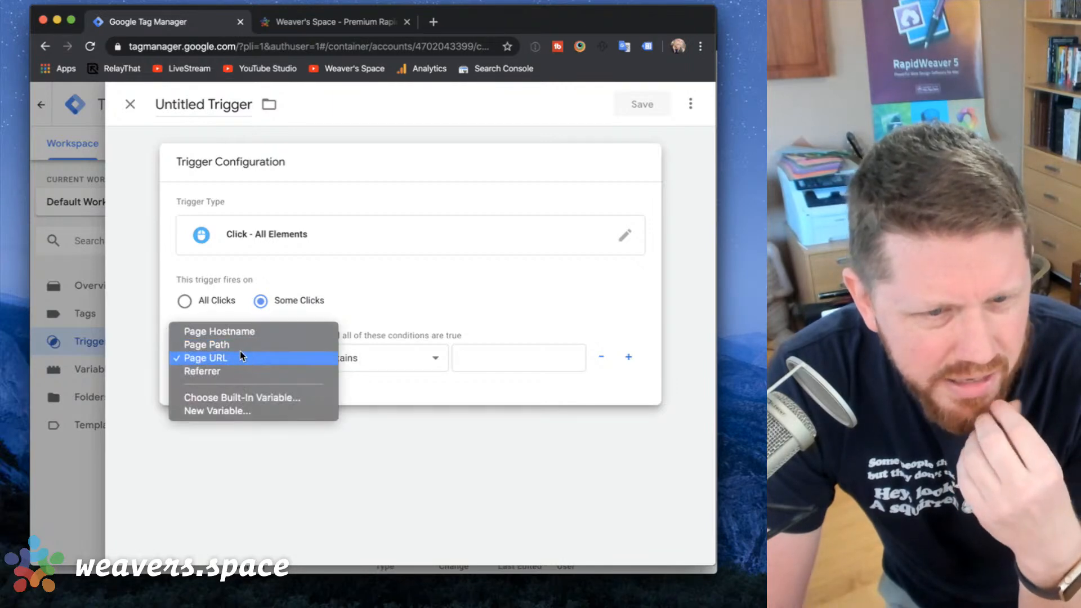
click(451, 278)
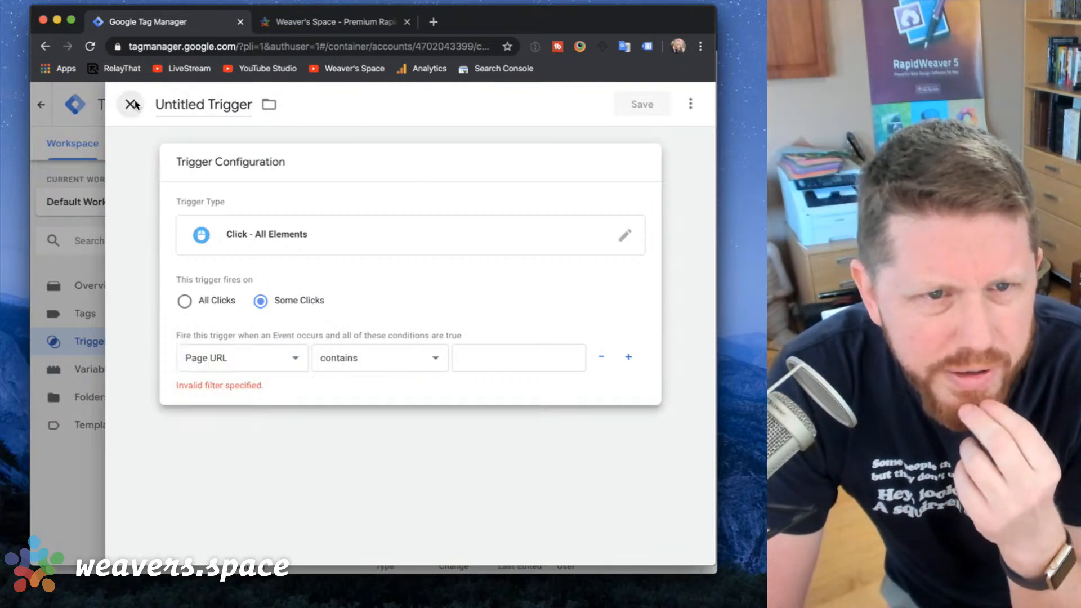
click(130, 104)
click(481, 272)
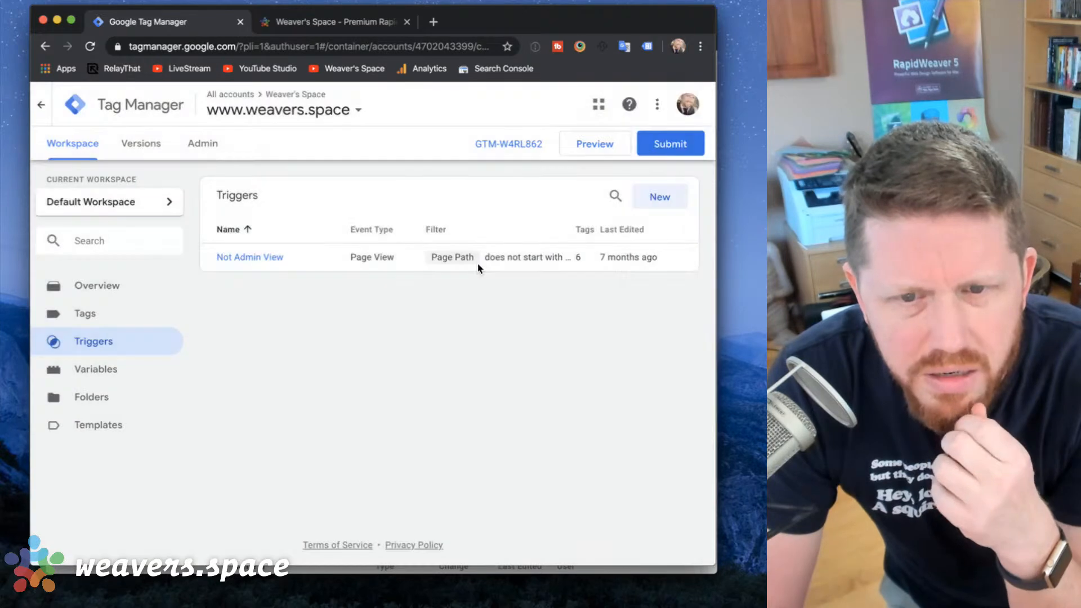
Start a new Click - All Elements trigger and limit it to Some Clicks.
click(656, 194)
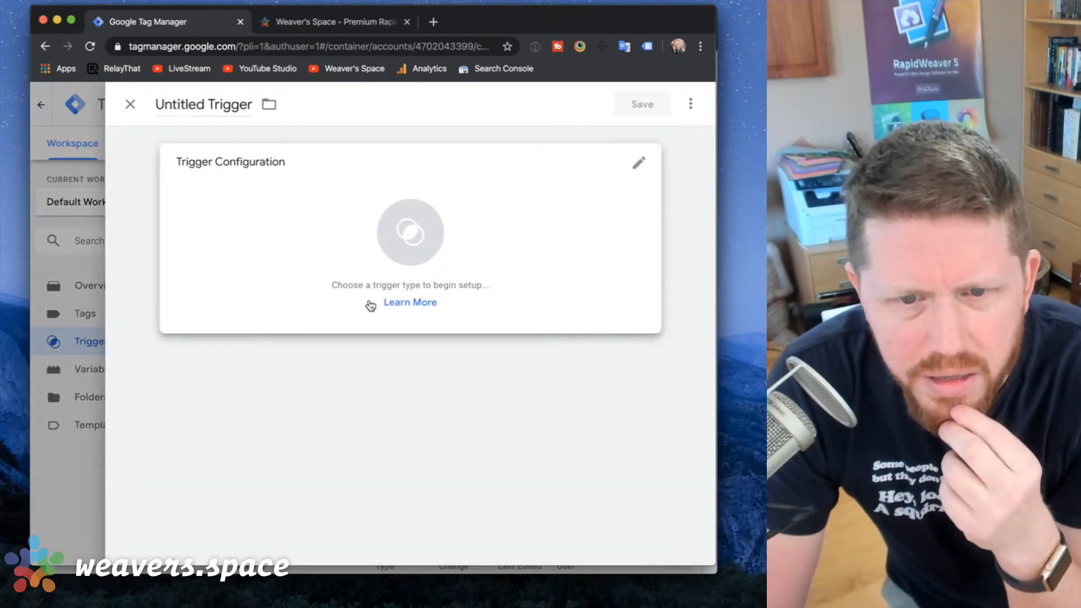
click(406, 272)
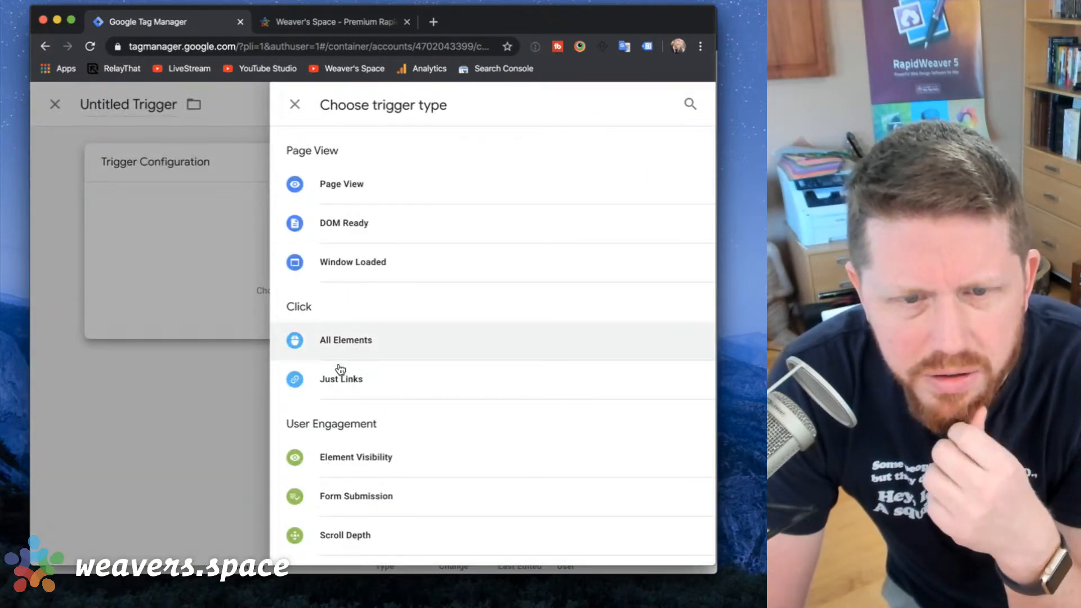
click(344, 343)
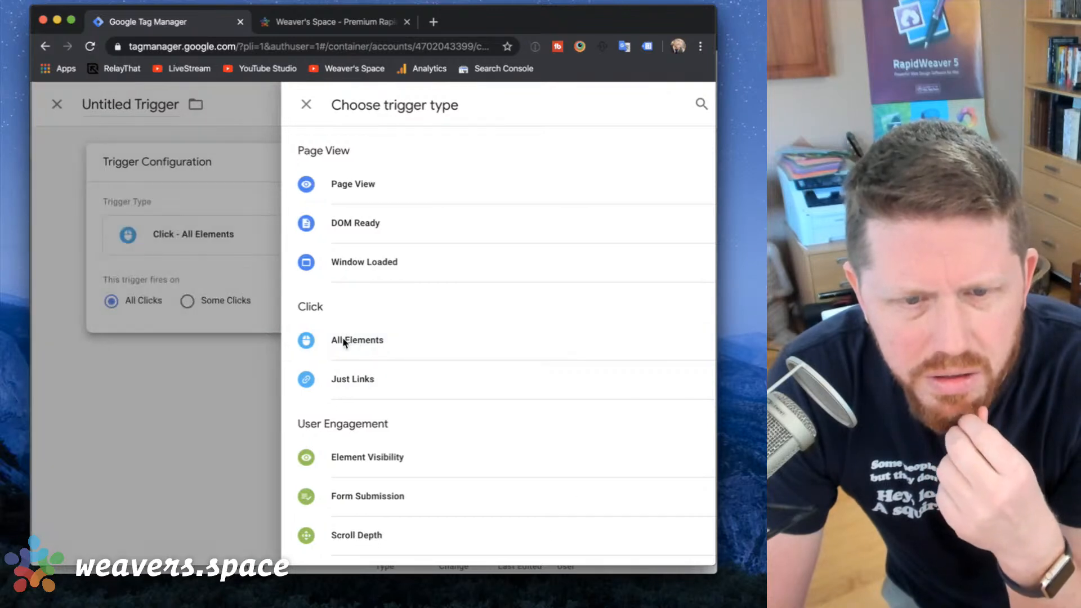
click(262, 300)
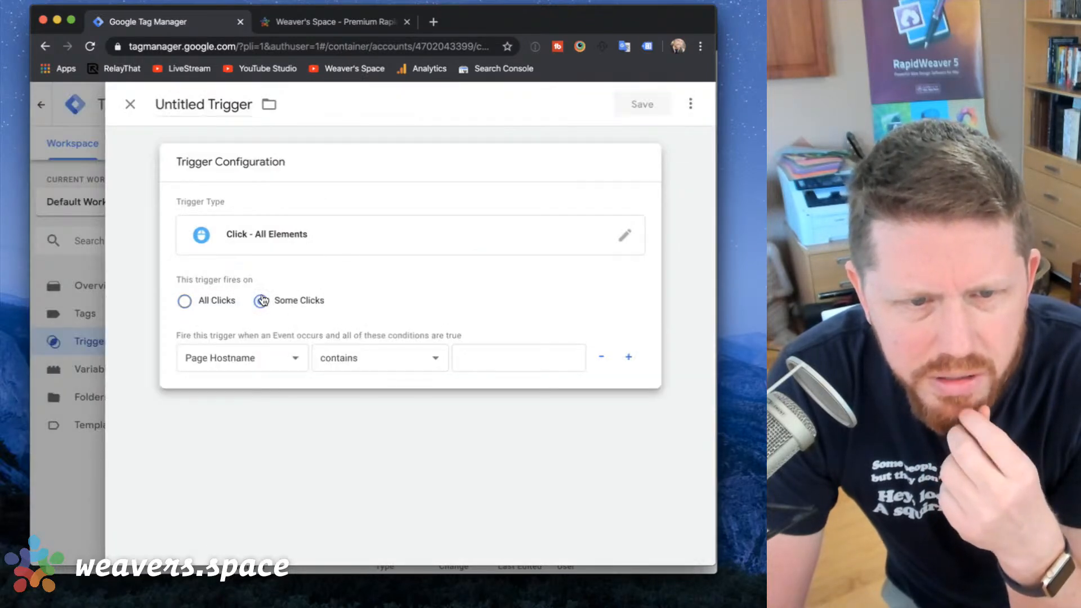
Try Page Path and Referrer as the variable in the click trigger's firing condition.
click(252, 363)
click(247, 369)
click(252, 362)
click(248, 369)
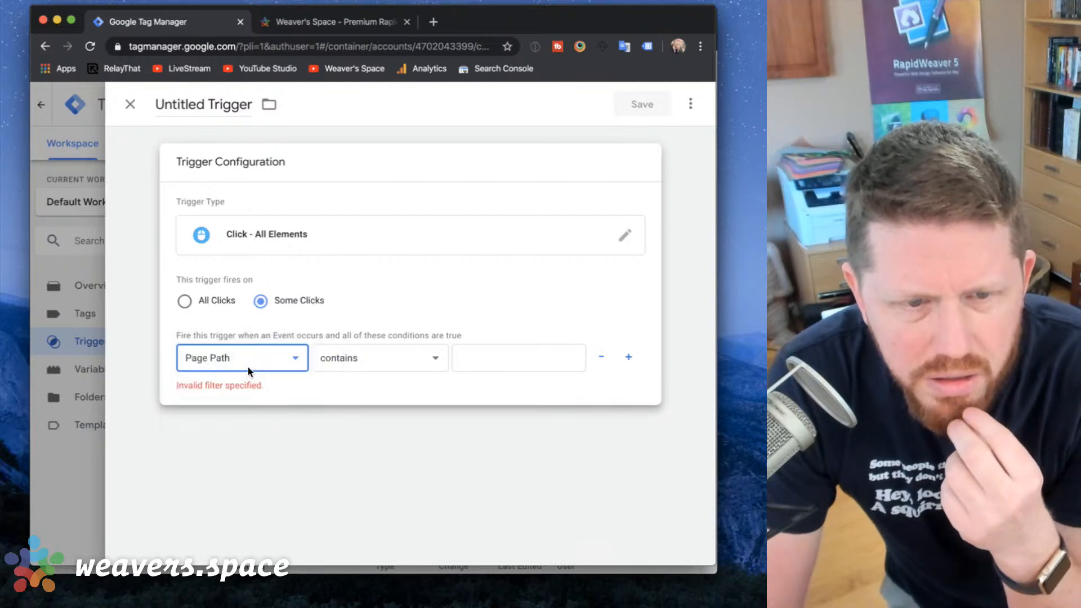
click(246, 355)
click(240, 370)
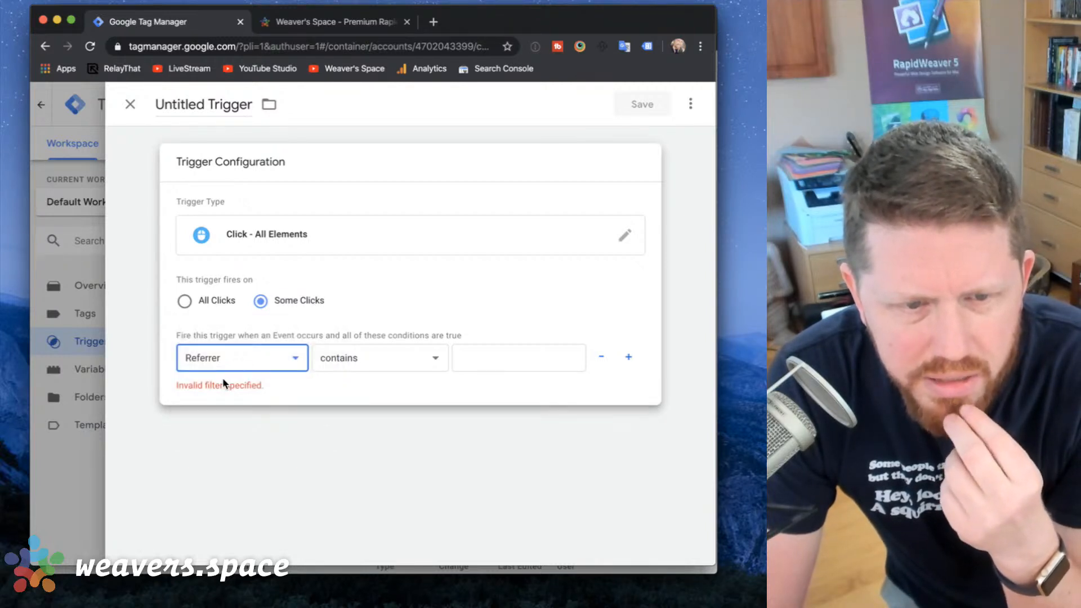
Open a new variable for the click condition and close its blank configuration without saving.
click(242, 355)
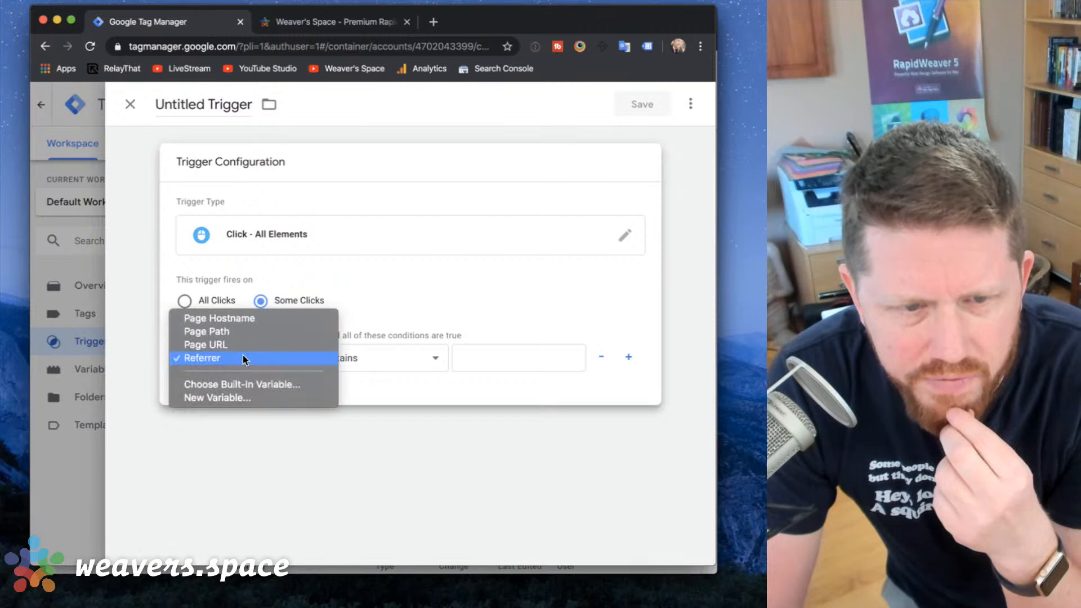
click(239, 398)
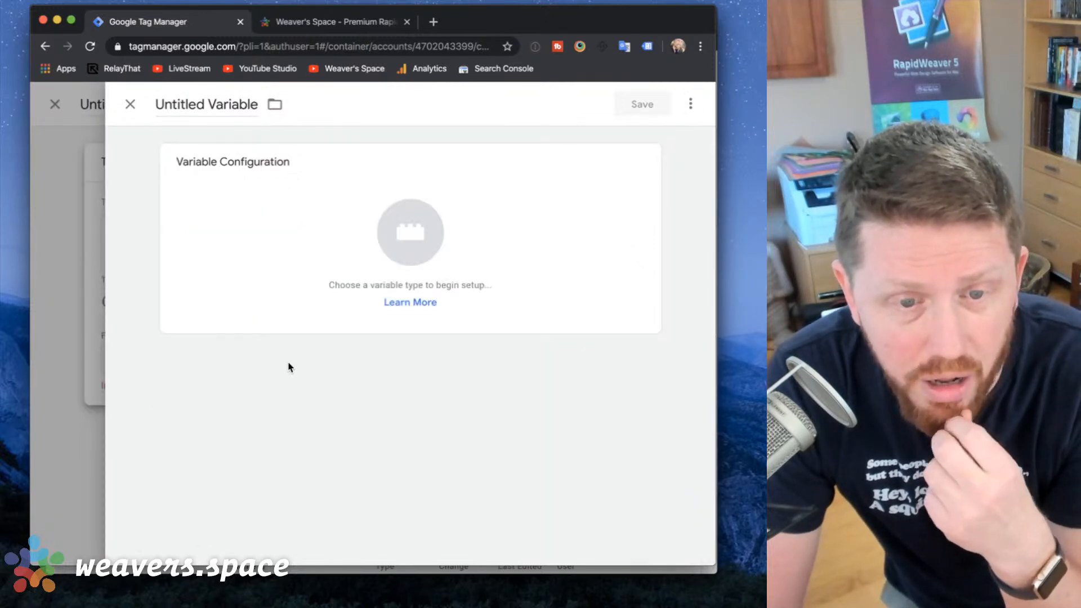
click(130, 104)
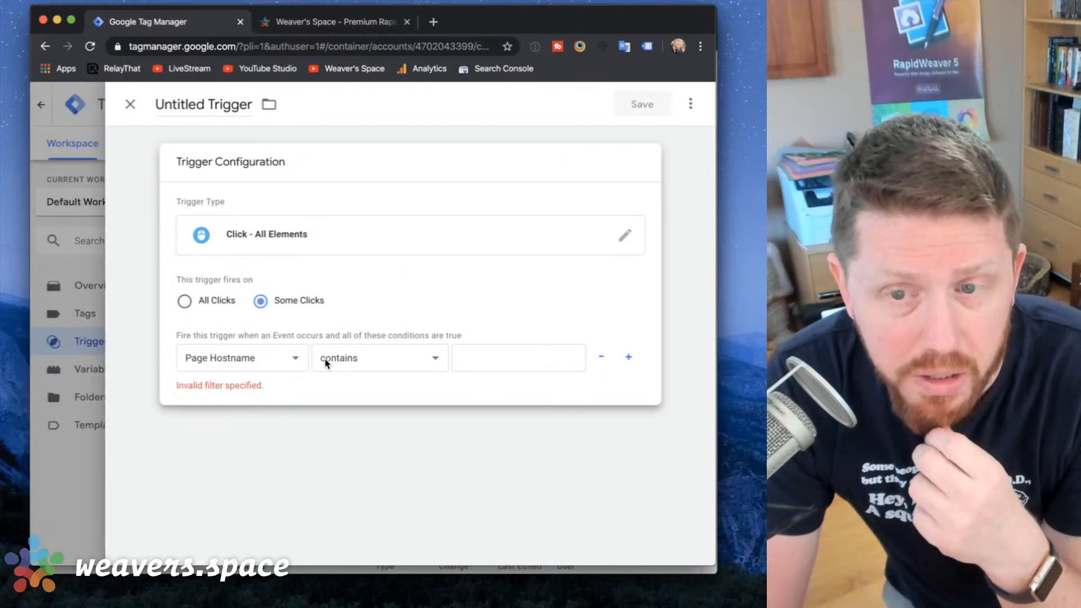
Look through the Click, User Engagement and Other trigger types, and change the trigger type to Custom Event.
click(534, 249)
scroll(388, 314, down, 4)
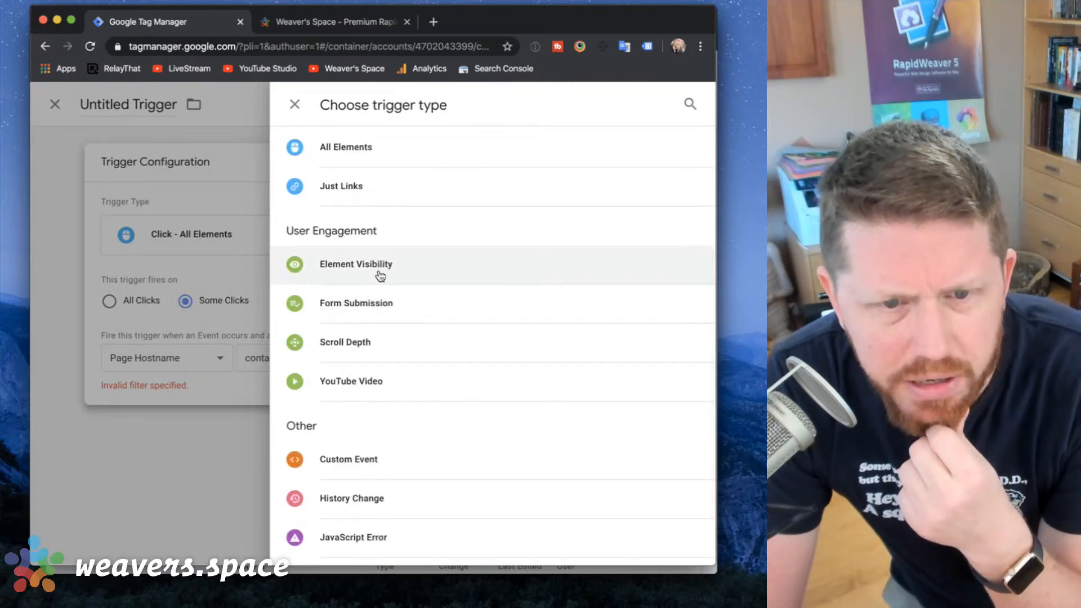
scroll(365, 182, up, 1)
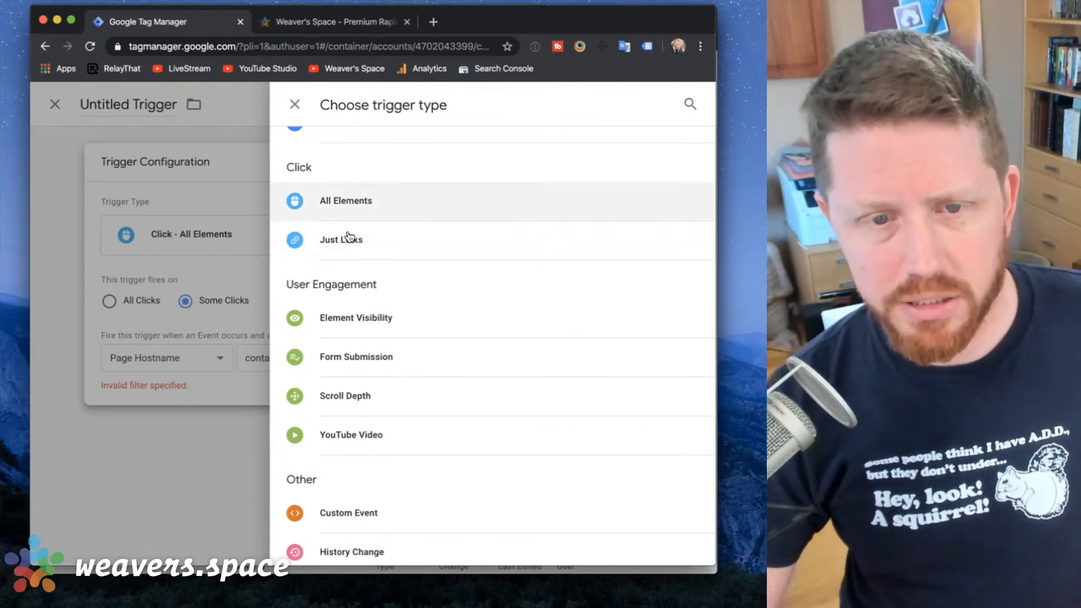
scroll(353, 384, down, 1)
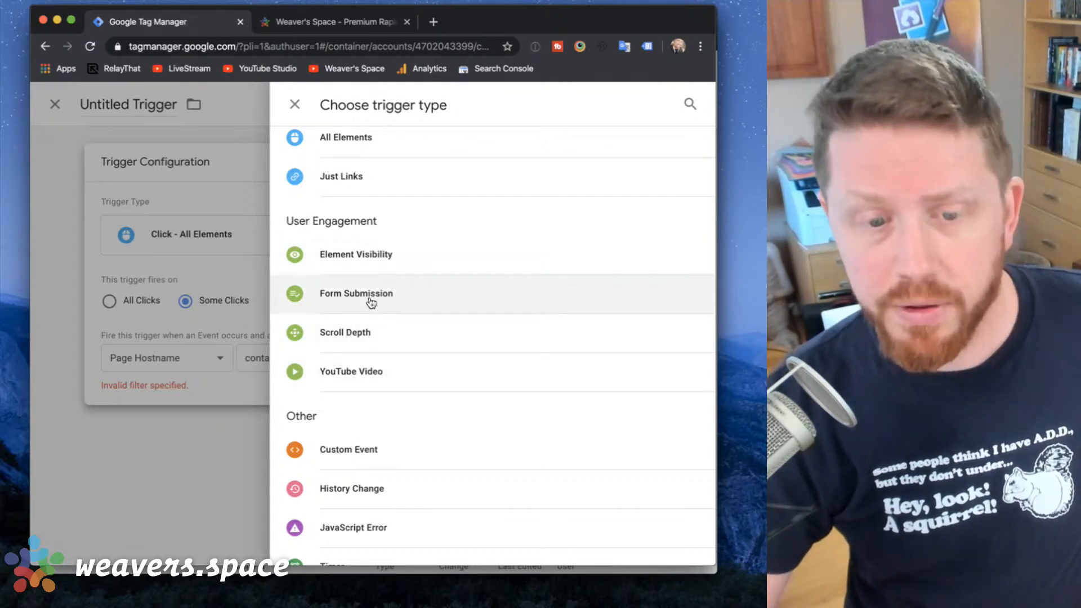
scroll(375, 293, down, 2)
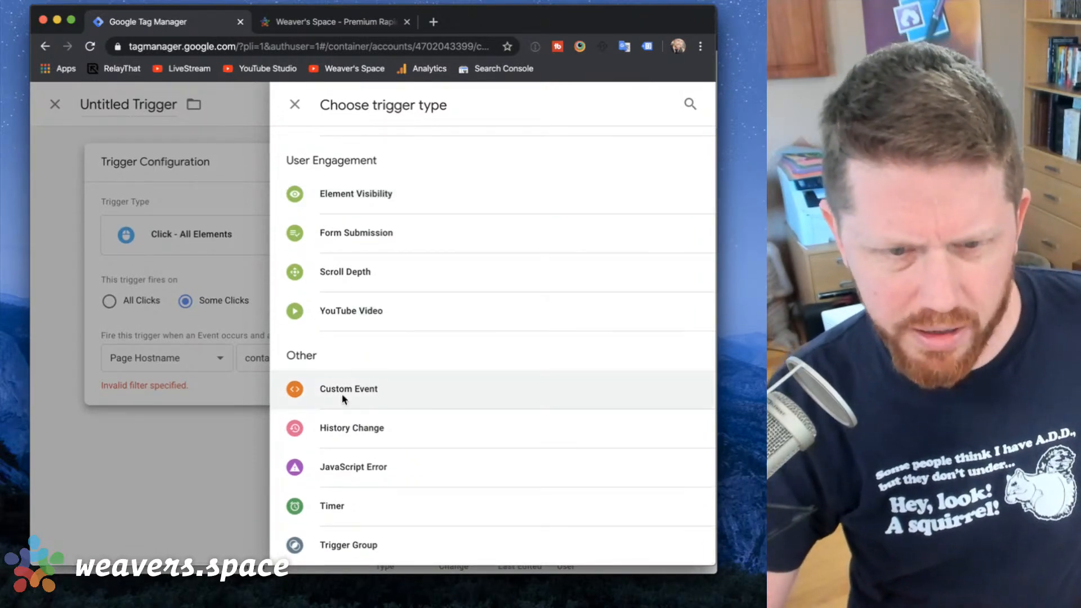
click(343, 402)
Inspect the Custom Event trigger's event name field and condition variables, and discard the untitled trigger.
click(235, 307)
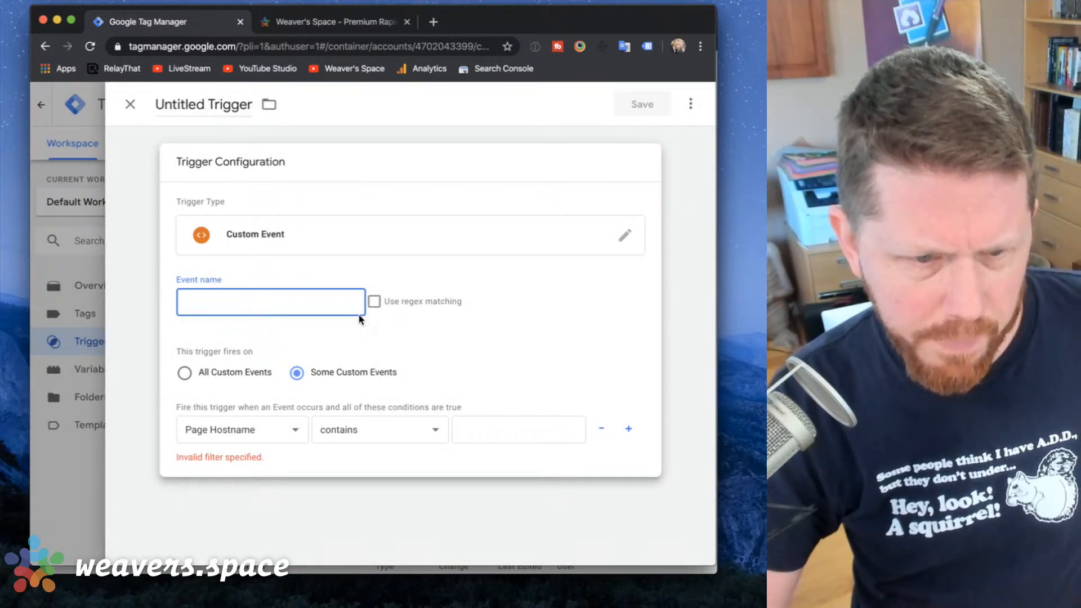
click(226, 430)
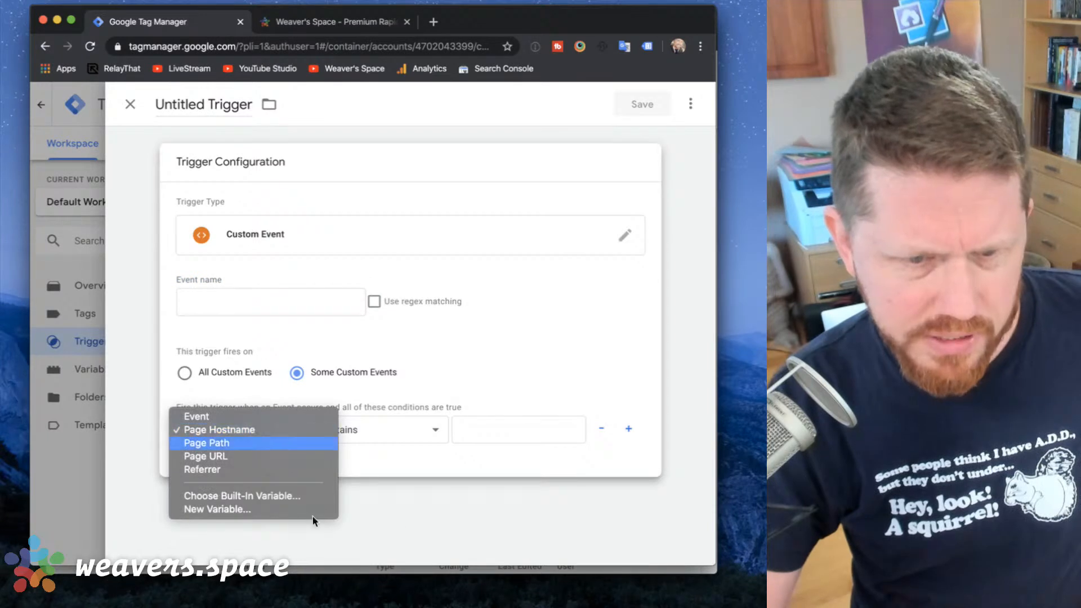
click(457, 466)
click(236, 313)
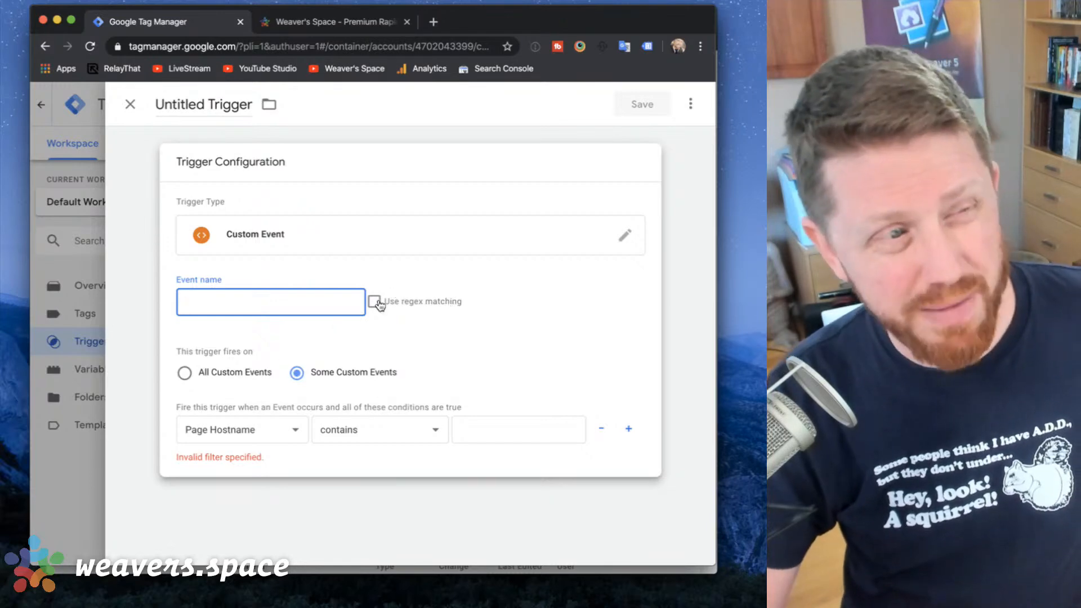
click(130, 105)
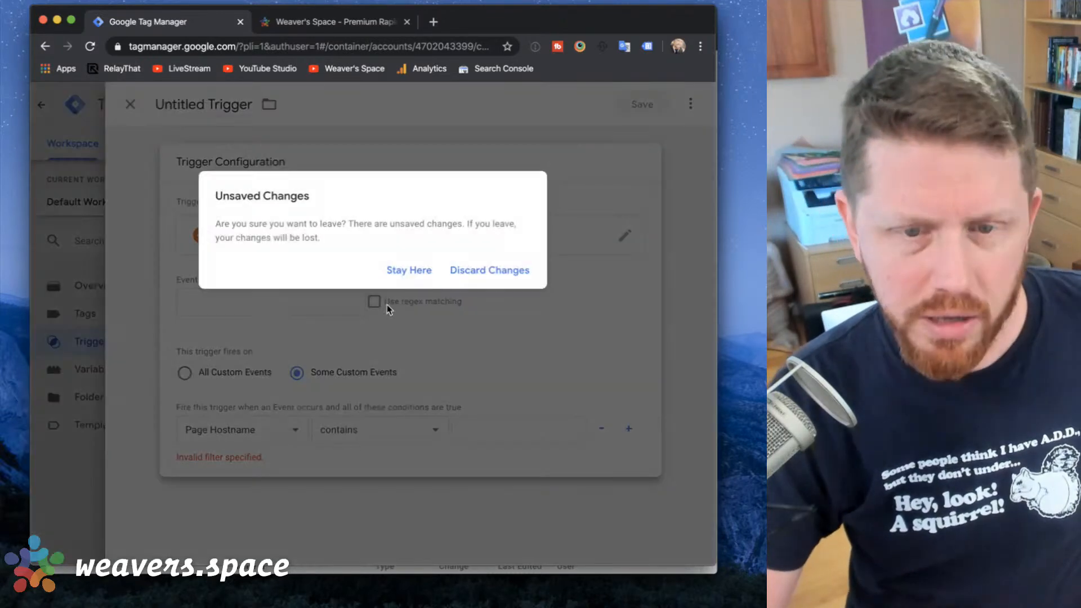
click(477, 270)
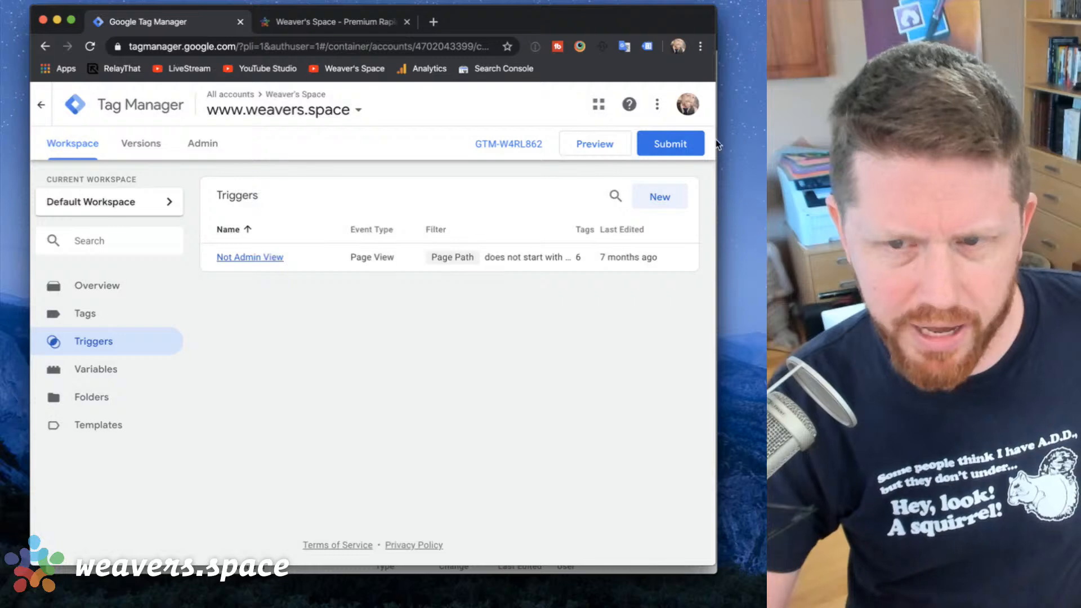
Start a new Timer trigger and review its event name, interval, limit and firing condition settings.
click(652, 201)
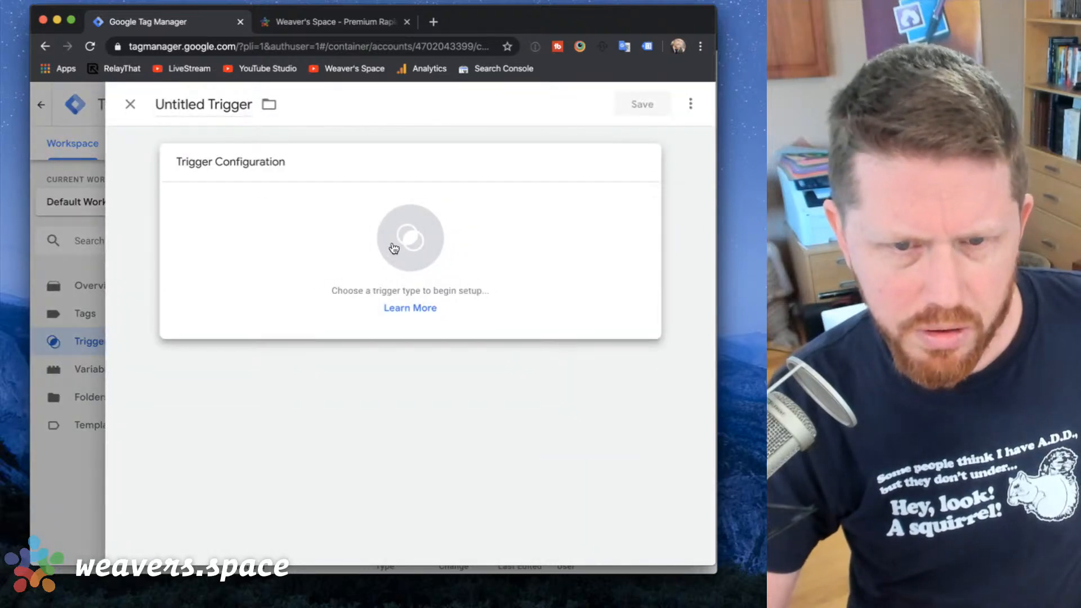
click(394, 248)
scroll(394, 342, down, 5)
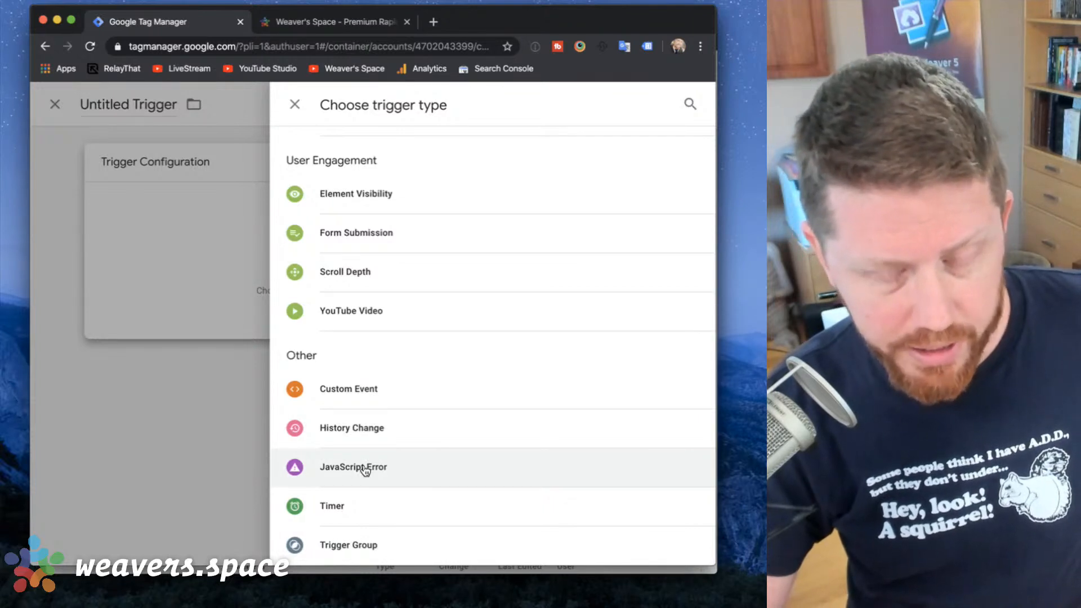
click(334, 510)
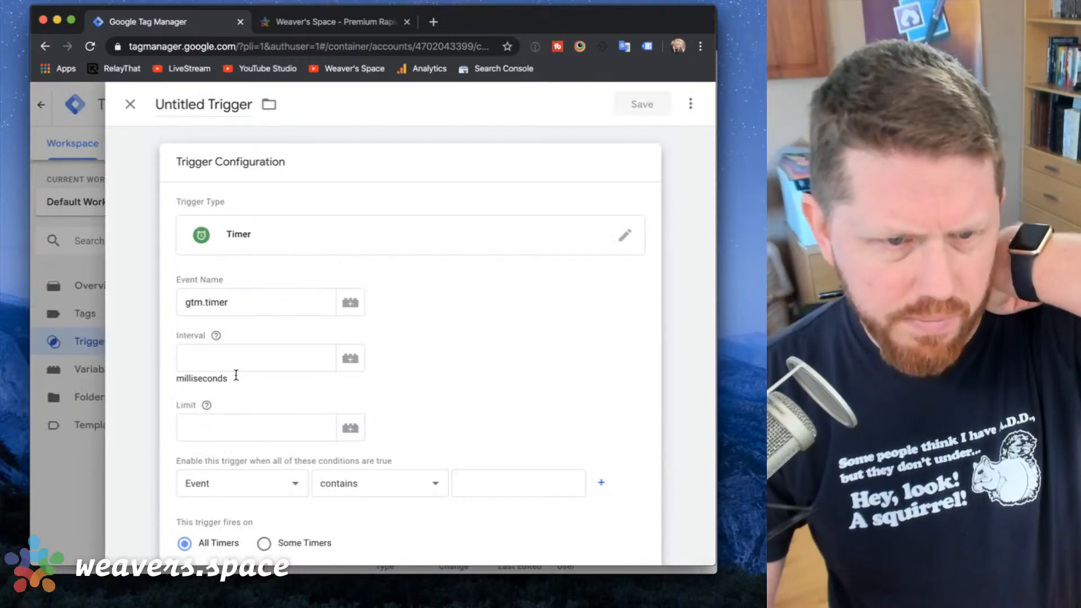
scroll(234, 375, down, 1)
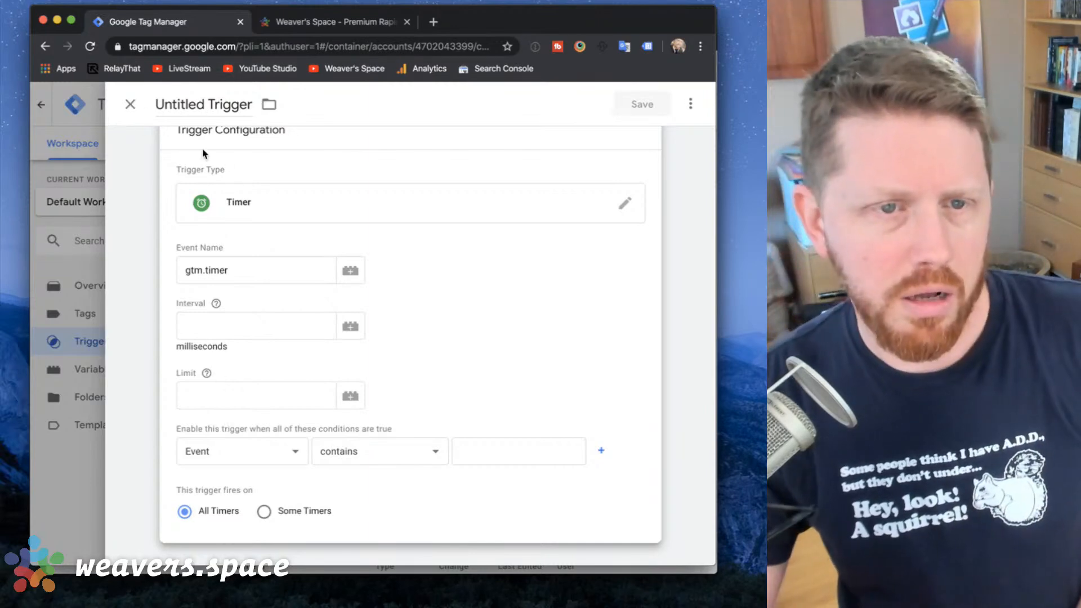
scroll(225, 186, up, 1)
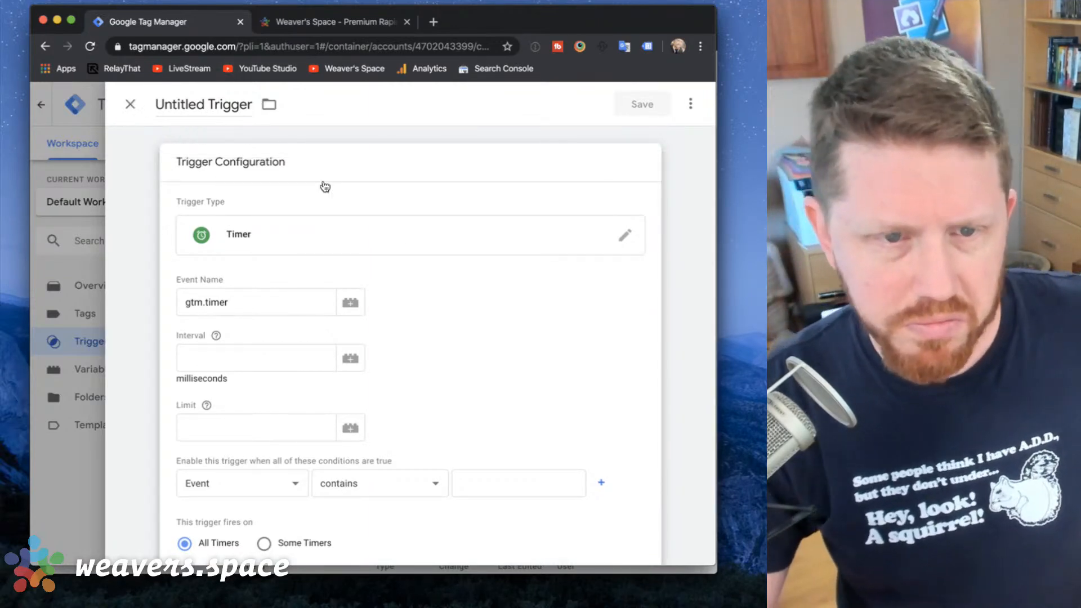
Change the trigger type to Trigger Group, view the triggers available for it, and discard the untitled trigger.
click(384, 234)
scroll(356, 432, down, 5)
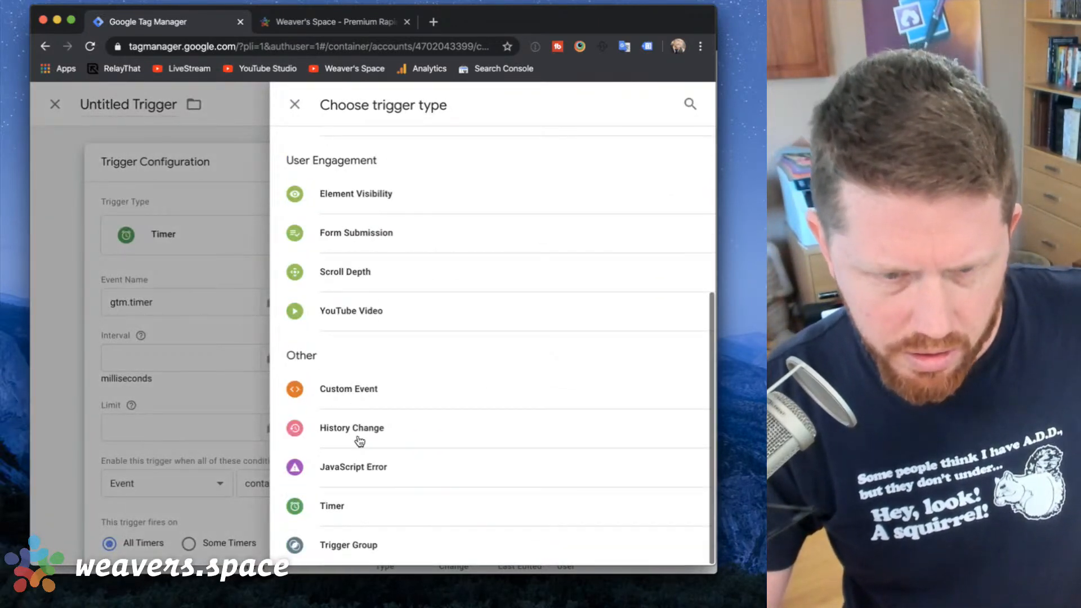
click(333, 543)
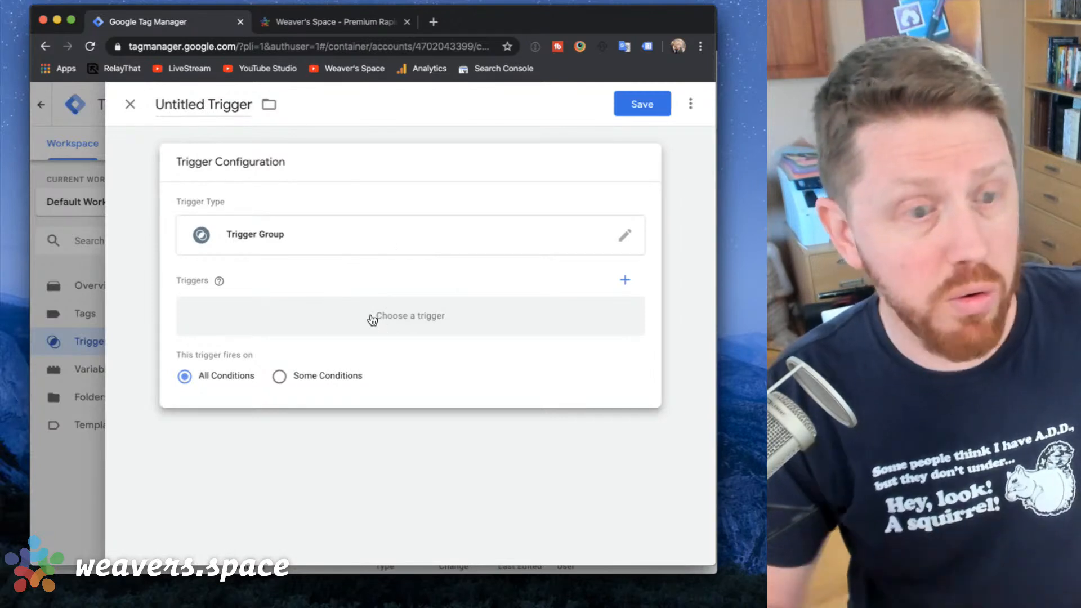
click(623, 282)
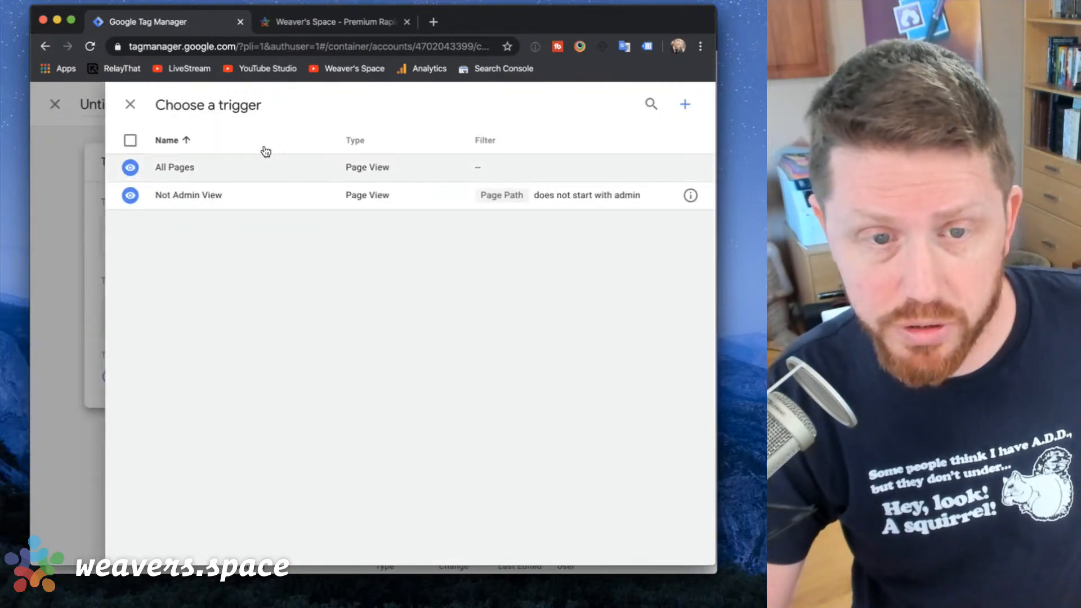
click(131, 107)
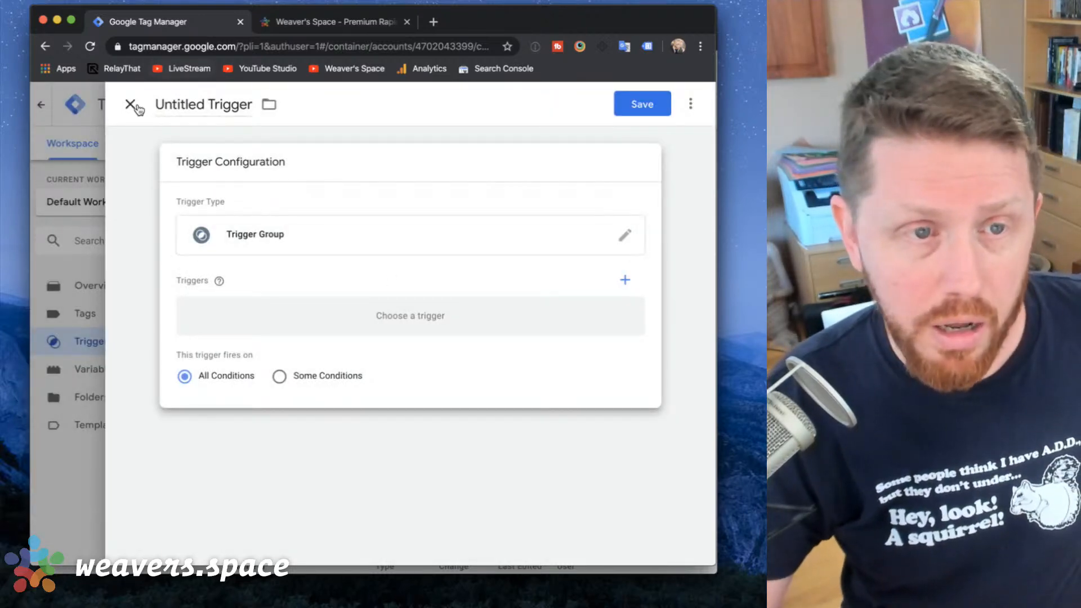
click(131, 107)
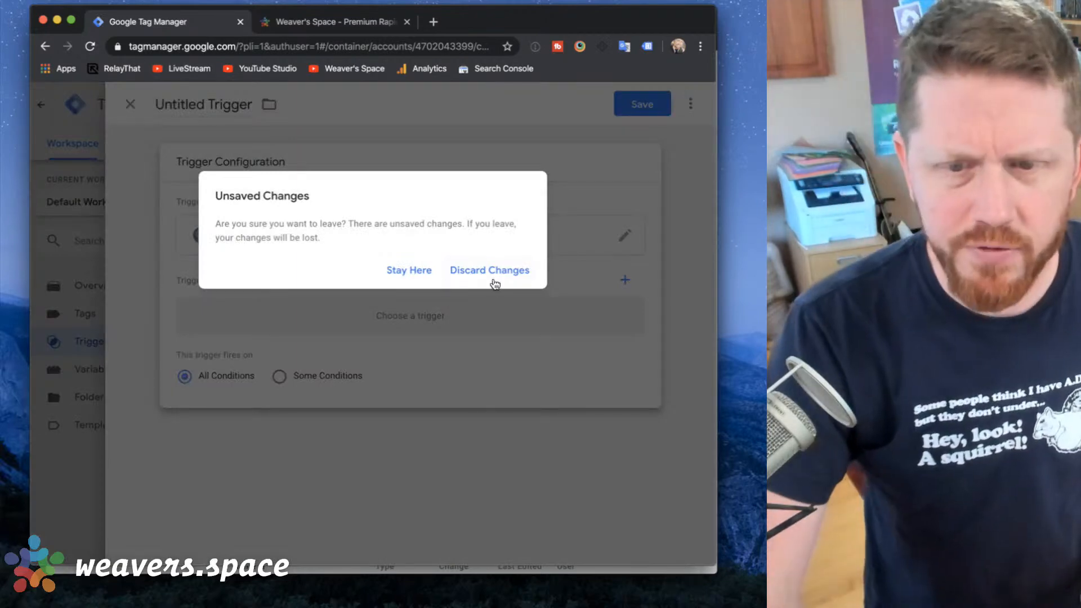
click(490, 272)
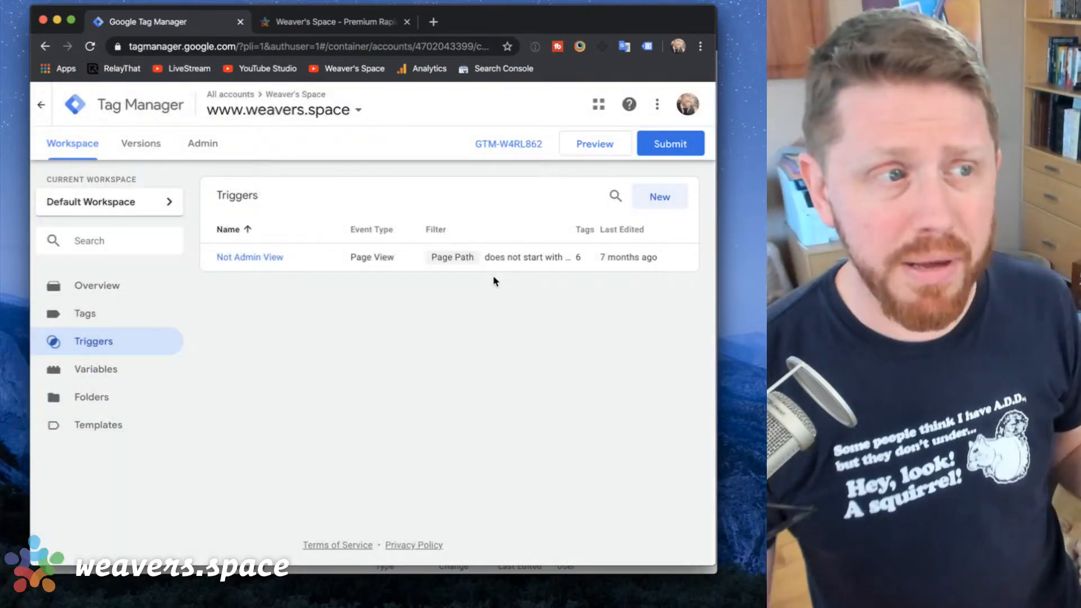
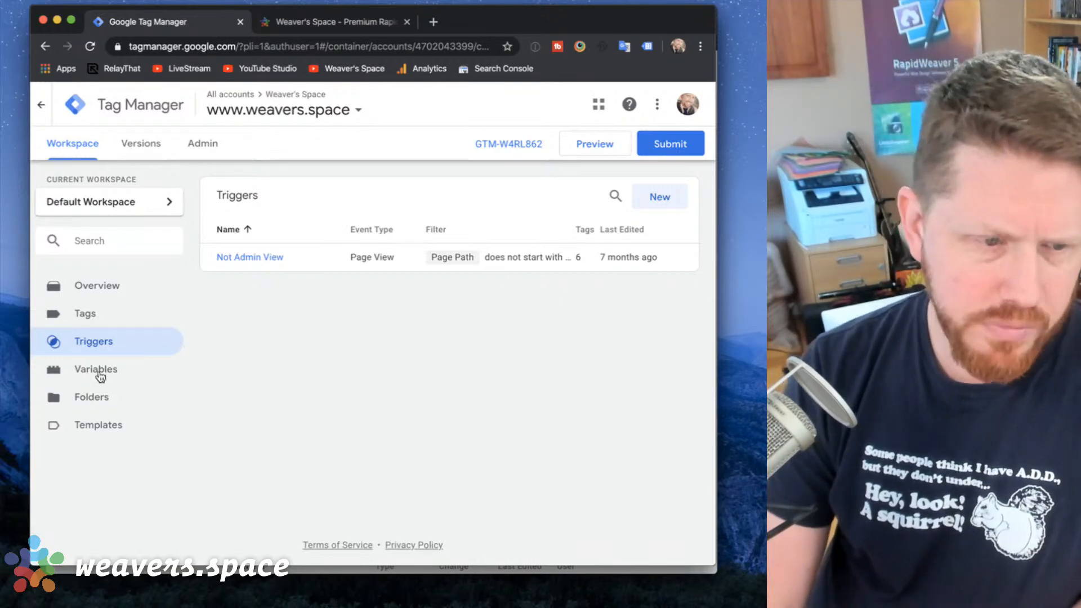
Open the container's variables and start a new user-defined variable of type Custom JavaScript.
click(95, 372)
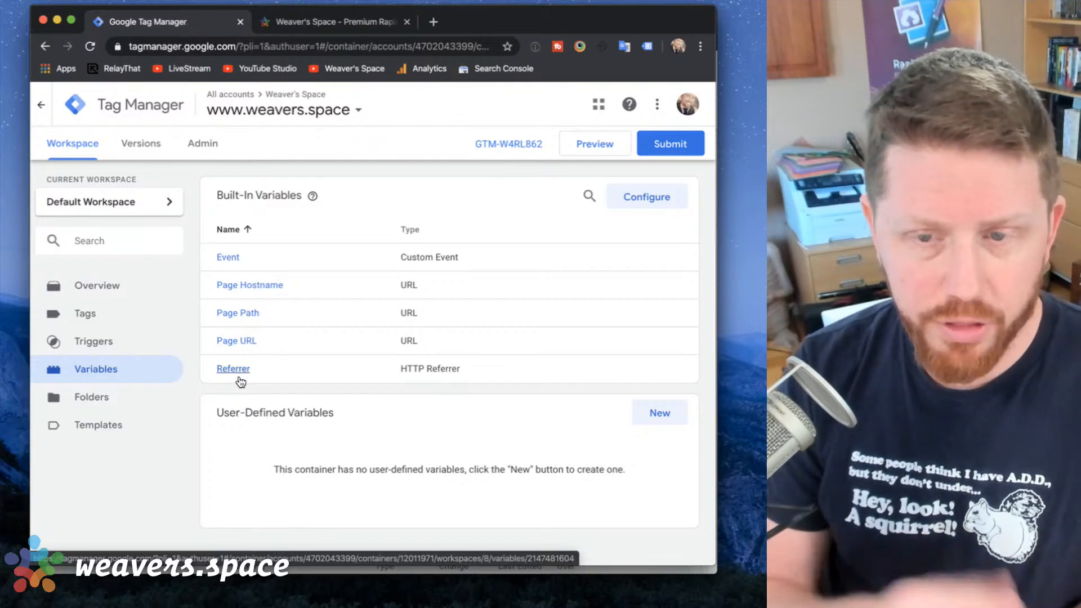
scroll(241, 383, down, 1)
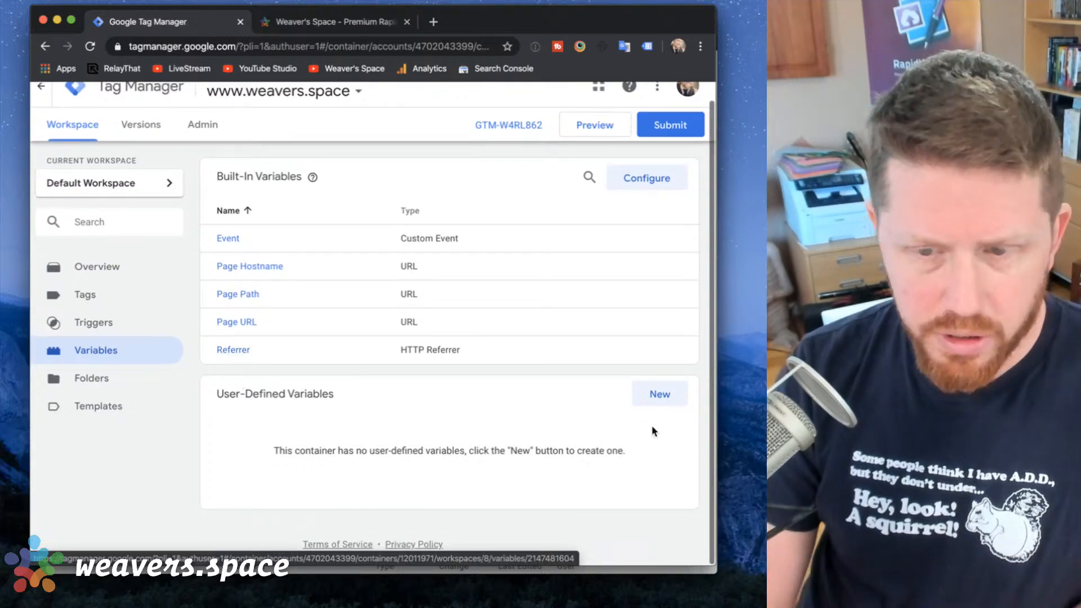
click(657, 400)
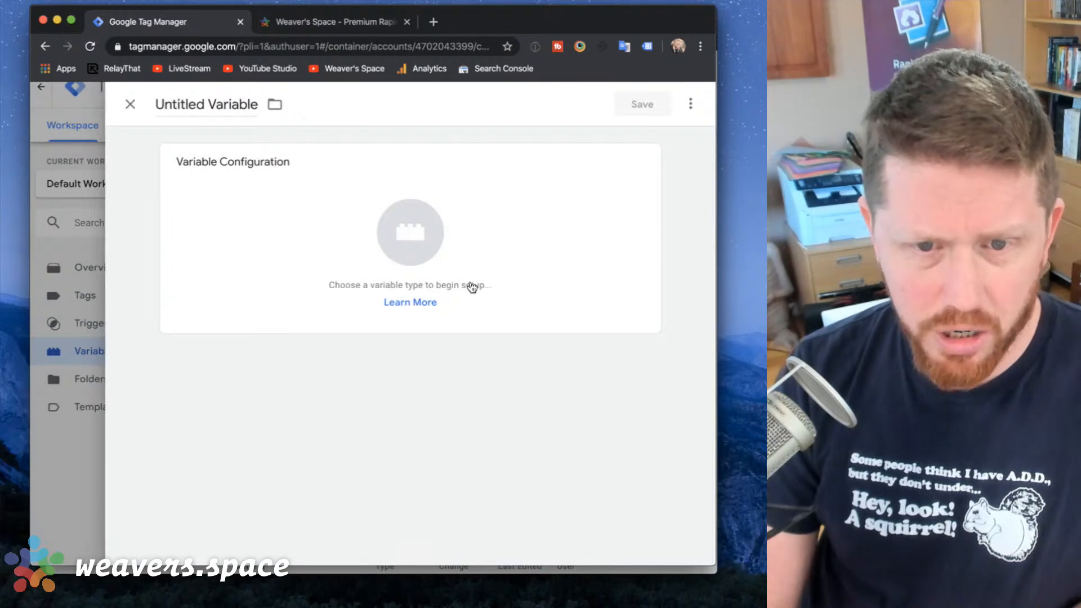
click(381, 217)
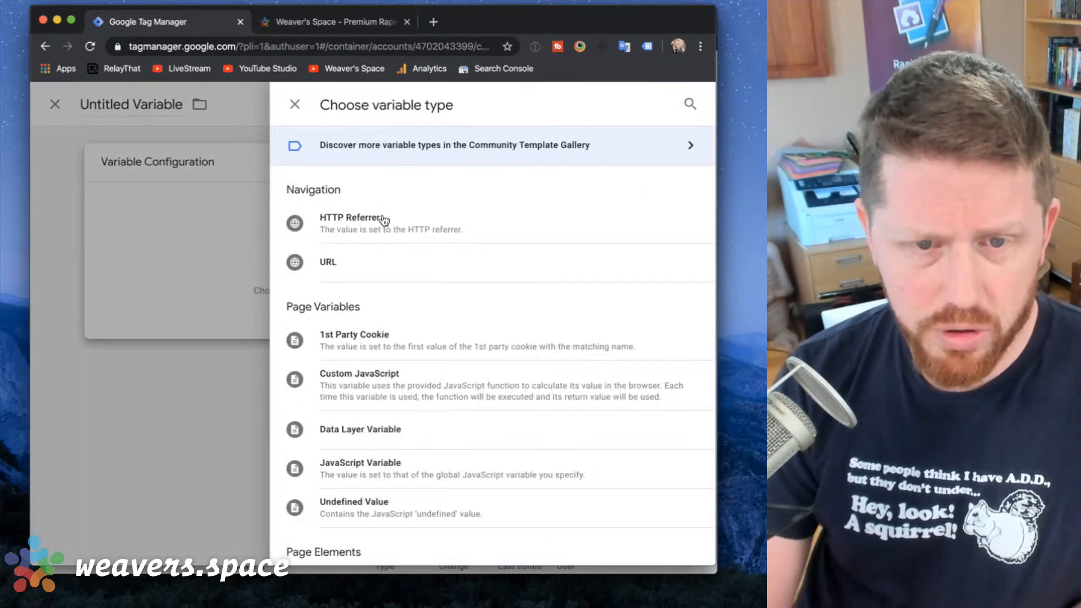
scroll(376, 276, down, 2)
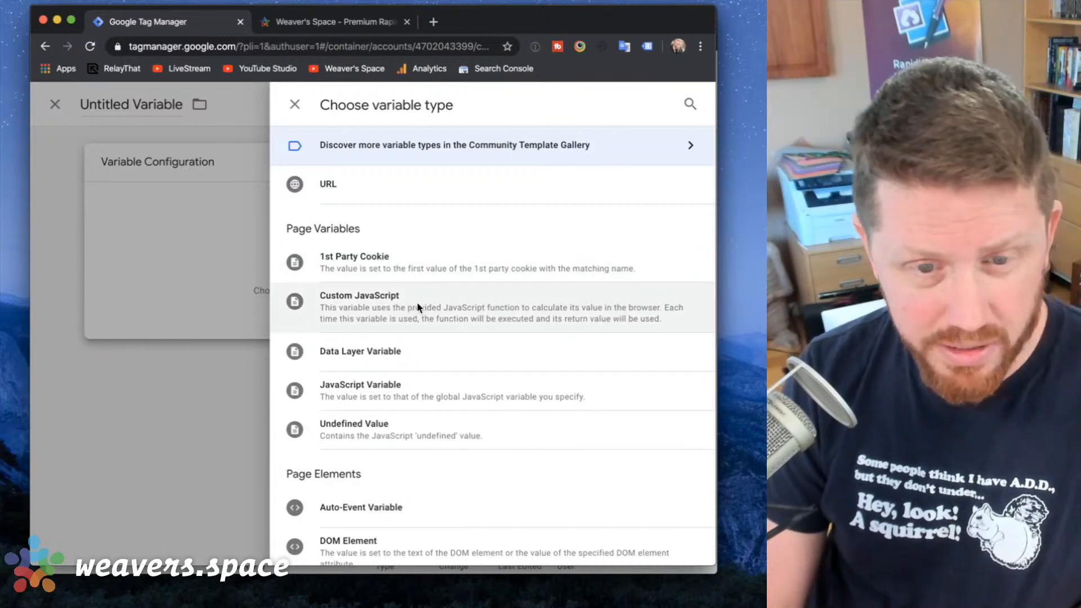
click(419, 311)
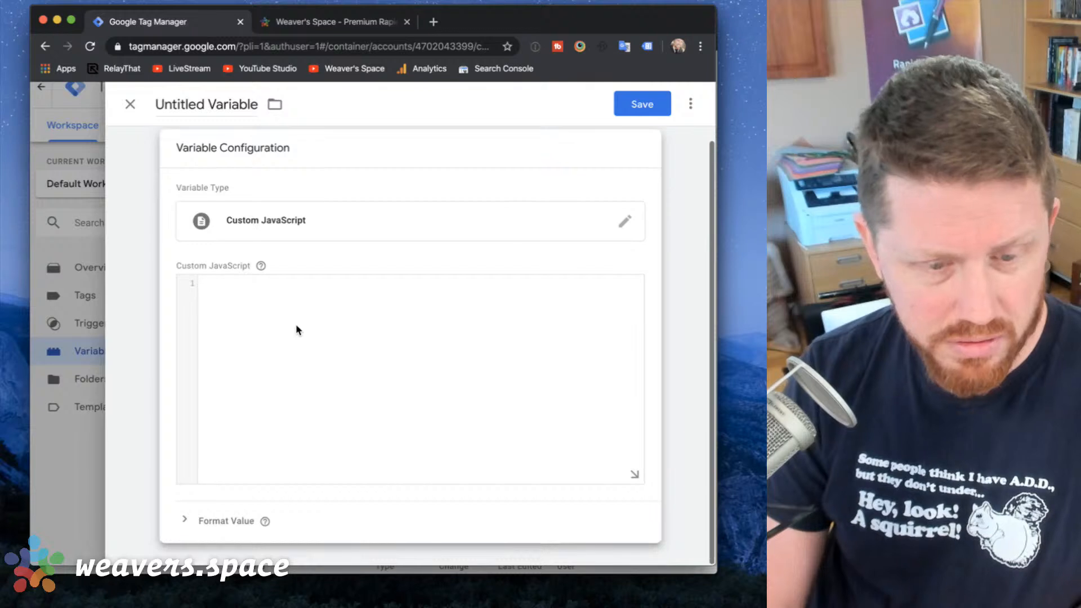
Review the Custom JavaScript variable's Format Value options and code field, keeping the unsaved variable open.
click(204, 523)
scroll(222, 512, down, 3)
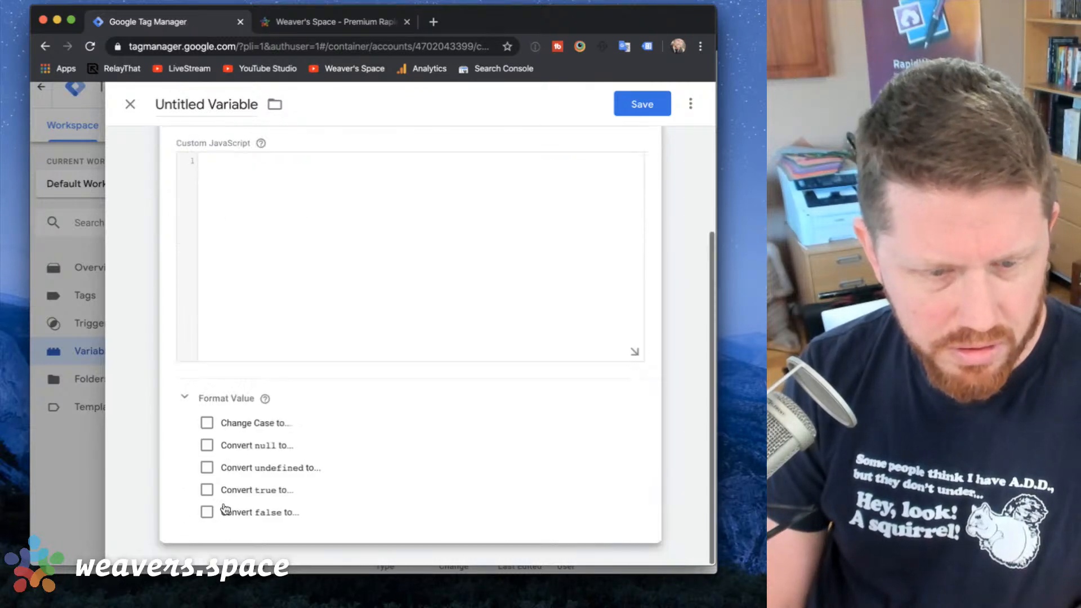
scroll(252, 485, up, 3)
click(264, 343)
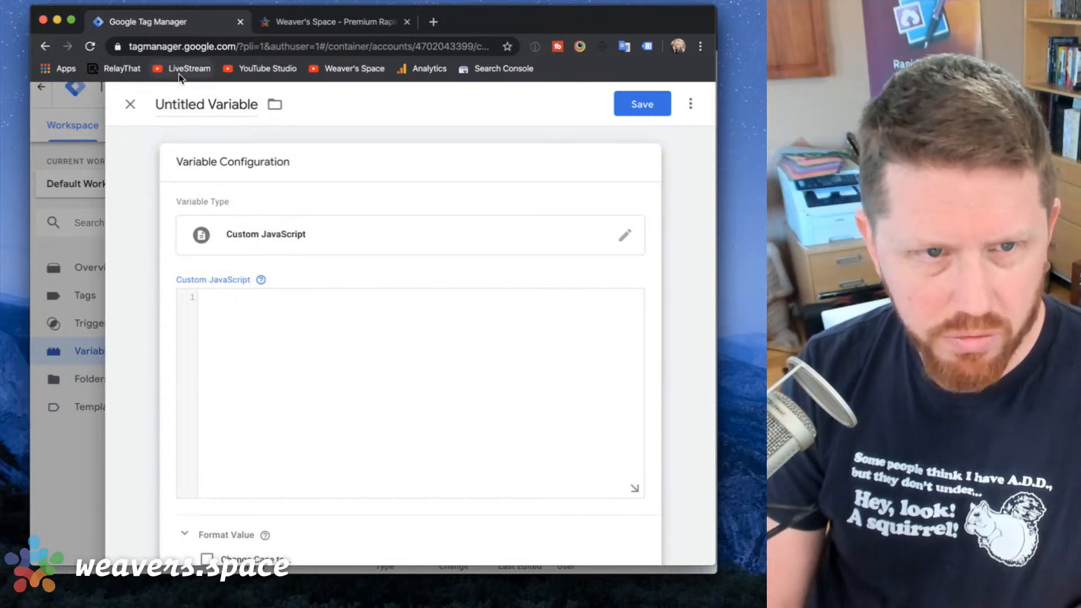
click(130, 105)
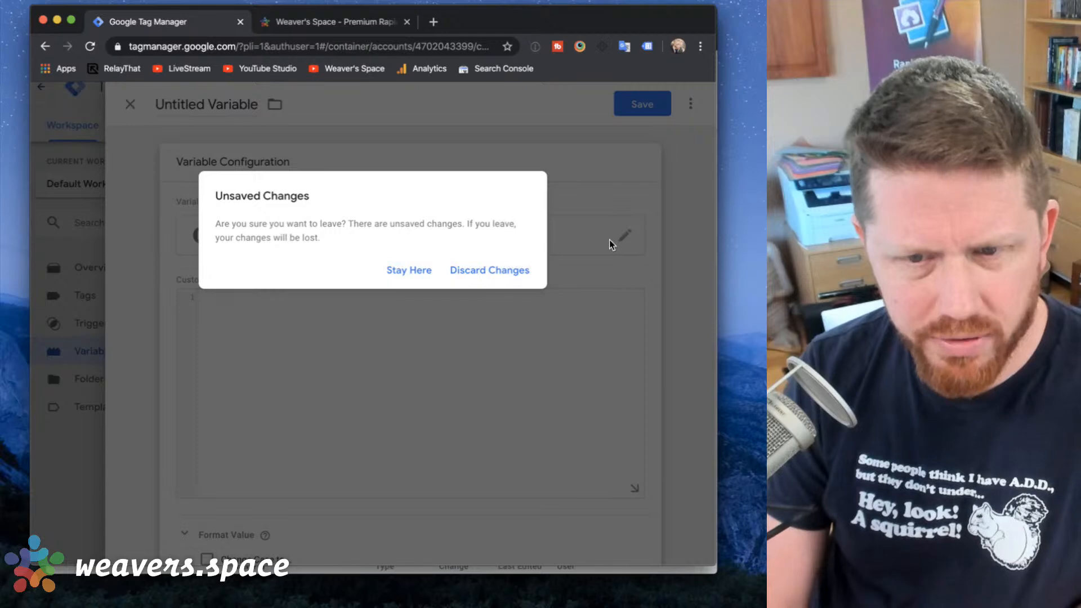
click(395, 270)
Change the untitled variable's type from Custom JavaScript to JavaScript Variable.
click(519, 236)
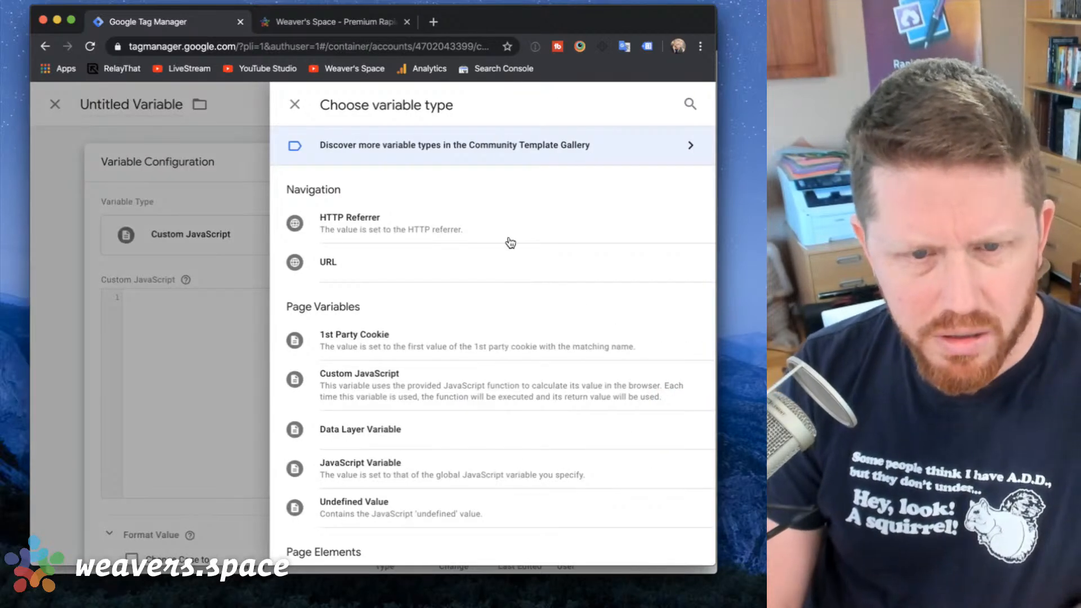
scroll(454, 329, down, 3)
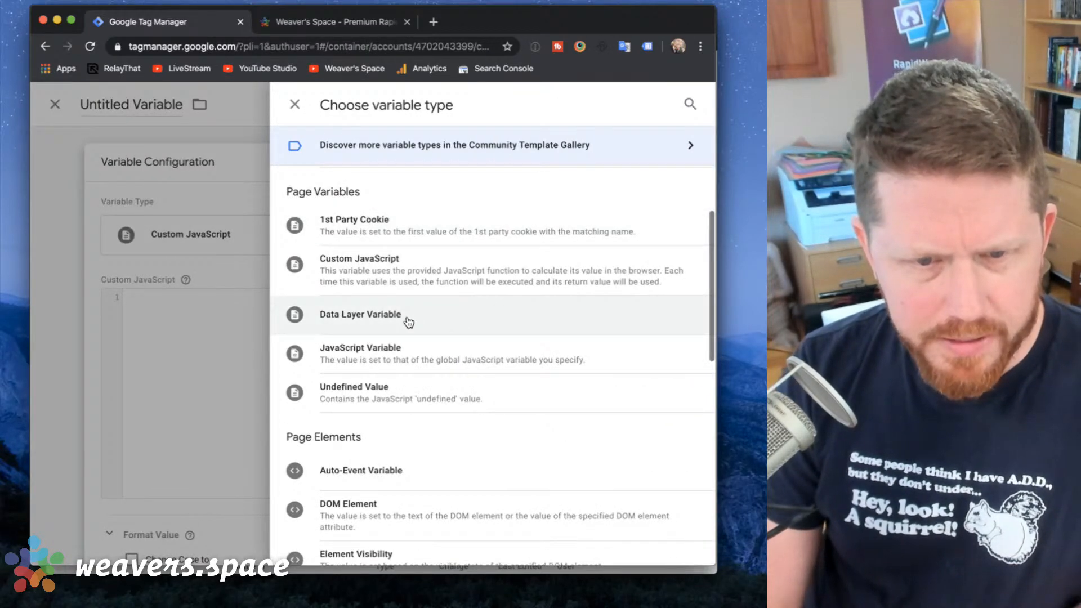
click(417, 358)
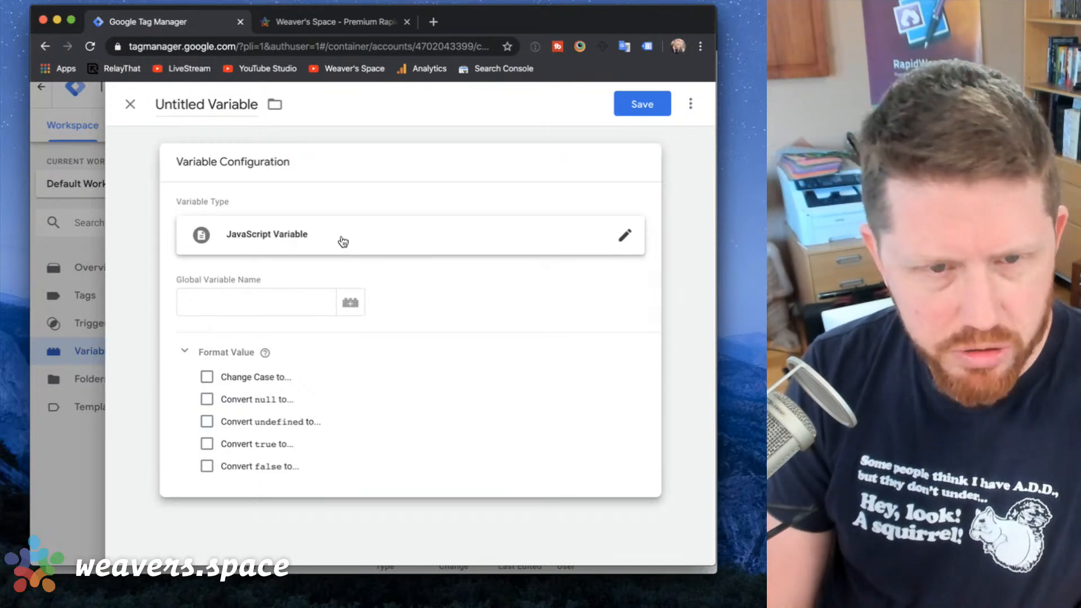
Look through the Page Variables and Page Elements types, and change the variable type to Auto-Event Variable.
click(343, 241)
scroll(445, 417, down, 5)
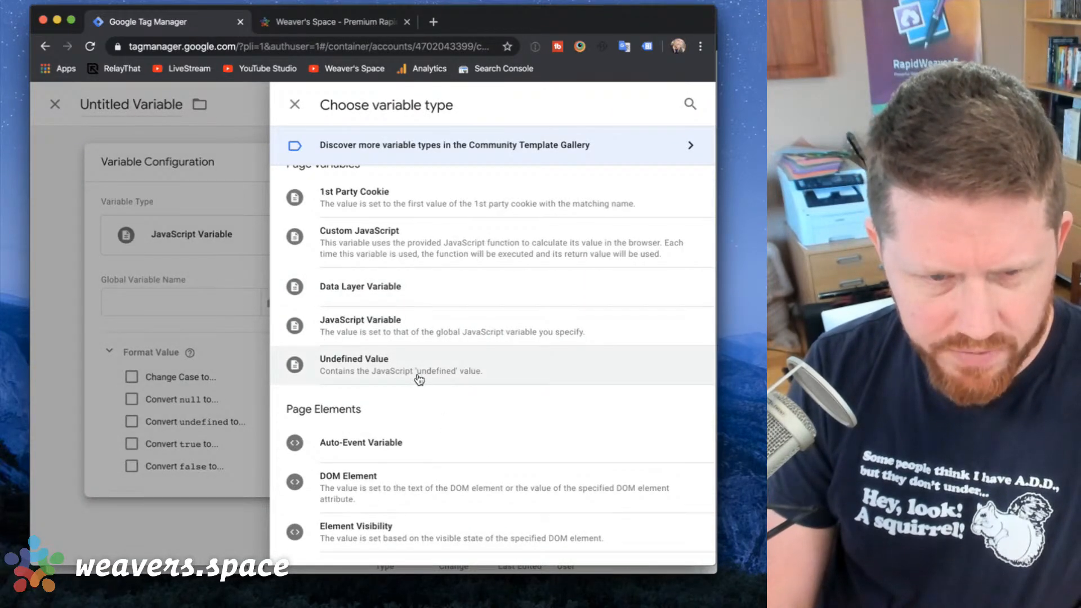
scroll(418, 379, up, 3)
scroll(346, 423, down, 2)
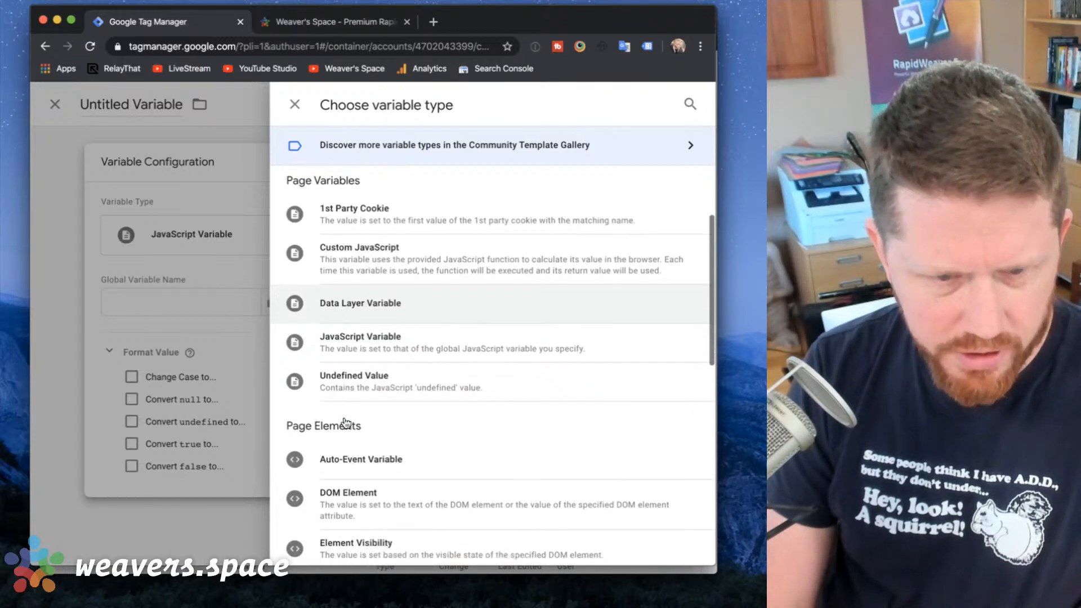
scroll(347, 423, down, 3)
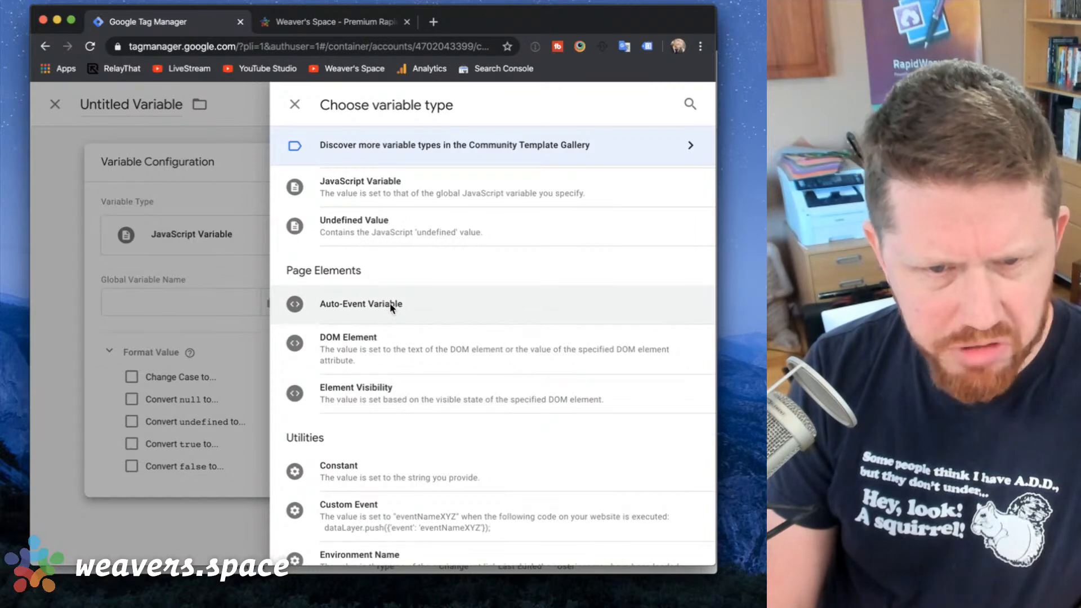
click(390, 304)
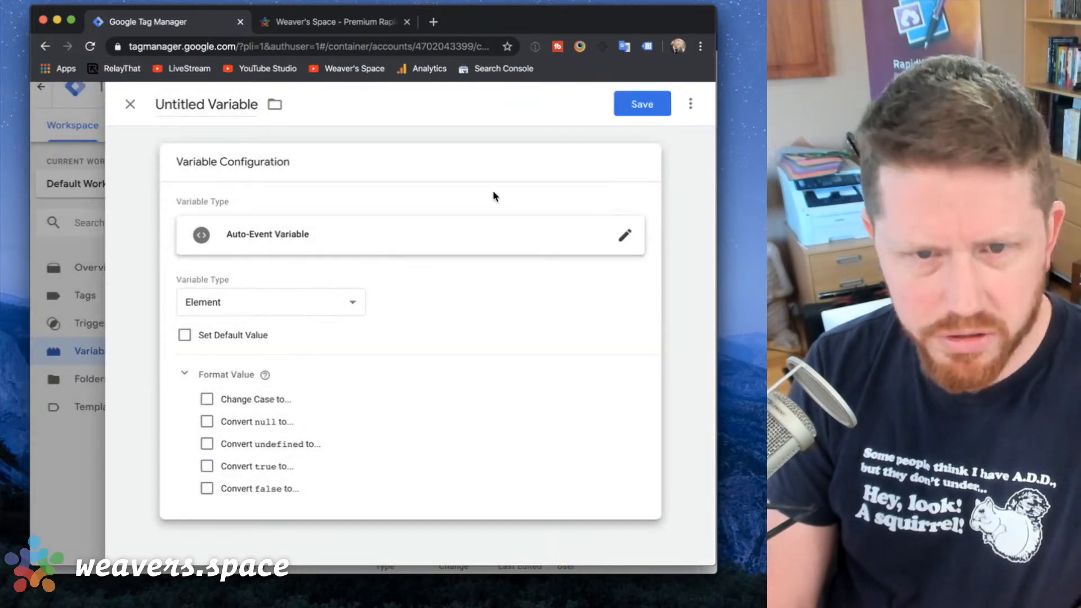
Change the untitled variable's type to DOM Element, under Page Elements.
click(418, 241)
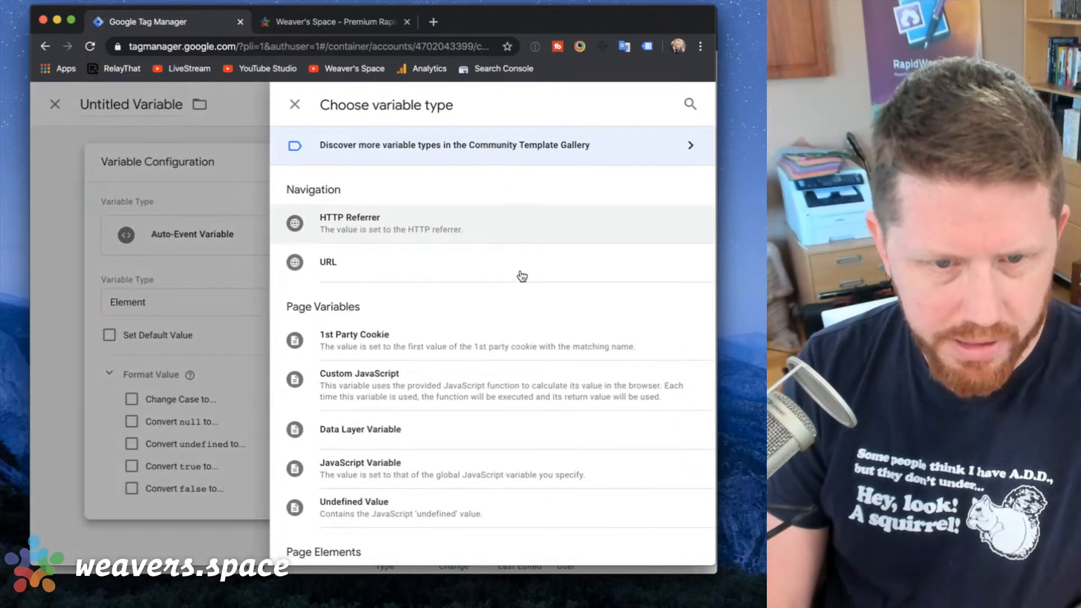
scroll(463, 317, down, 6)
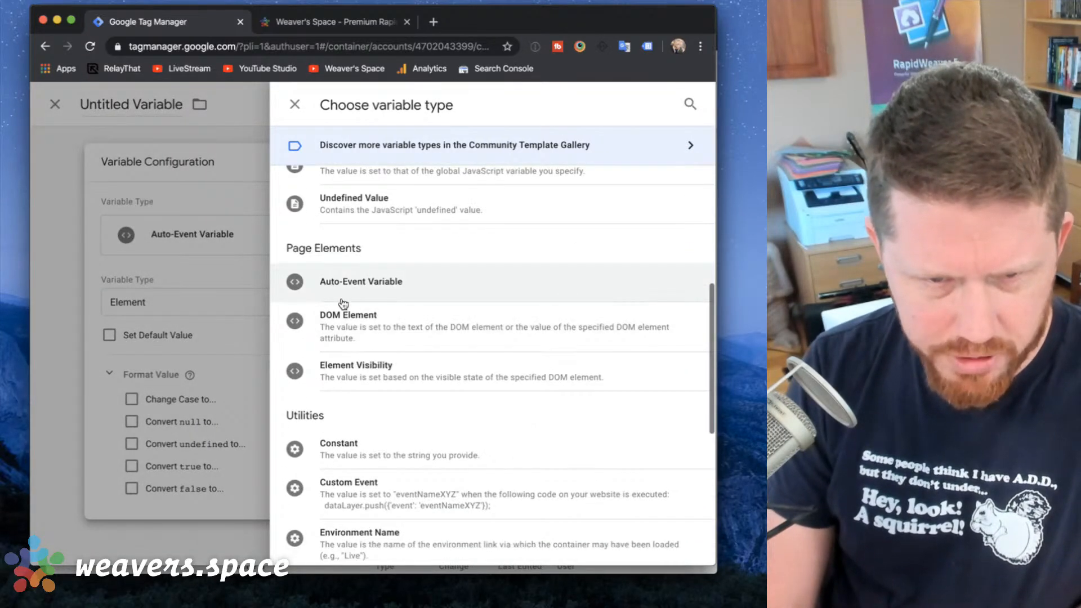
click(366, 334)
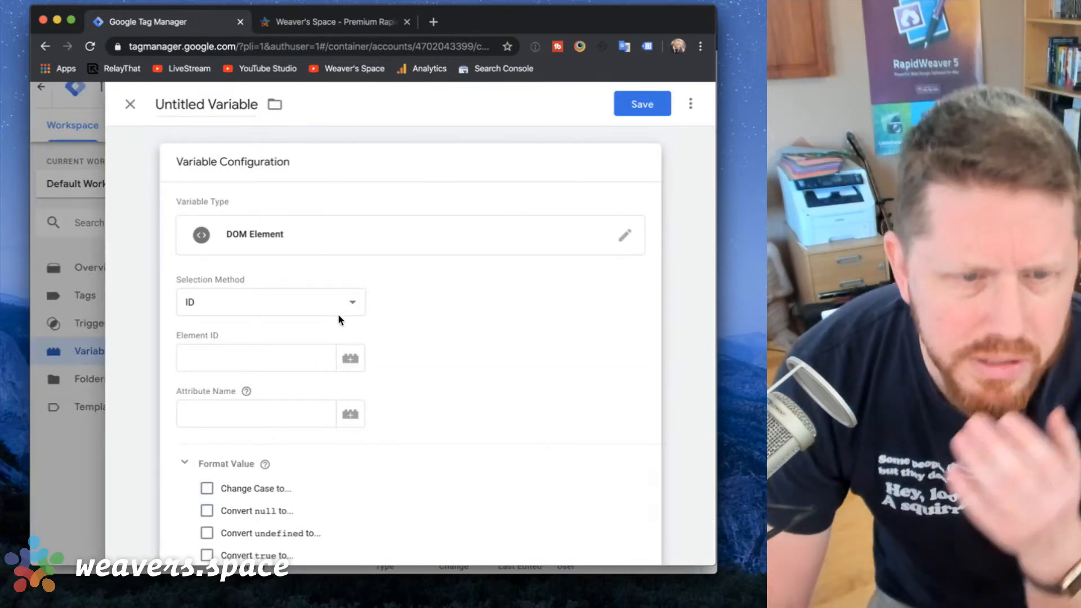
Examine the DOM Element variable's selection methods, Element ID field, Attribute Name help, and the variables available for the attribute name.
click(311, 303)
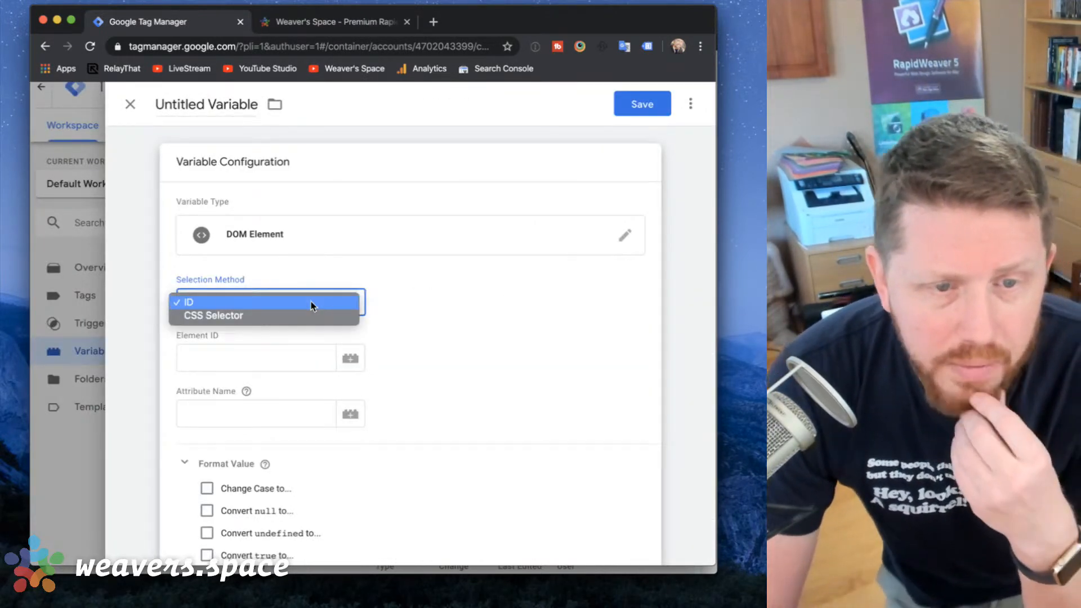
click(399, 299)
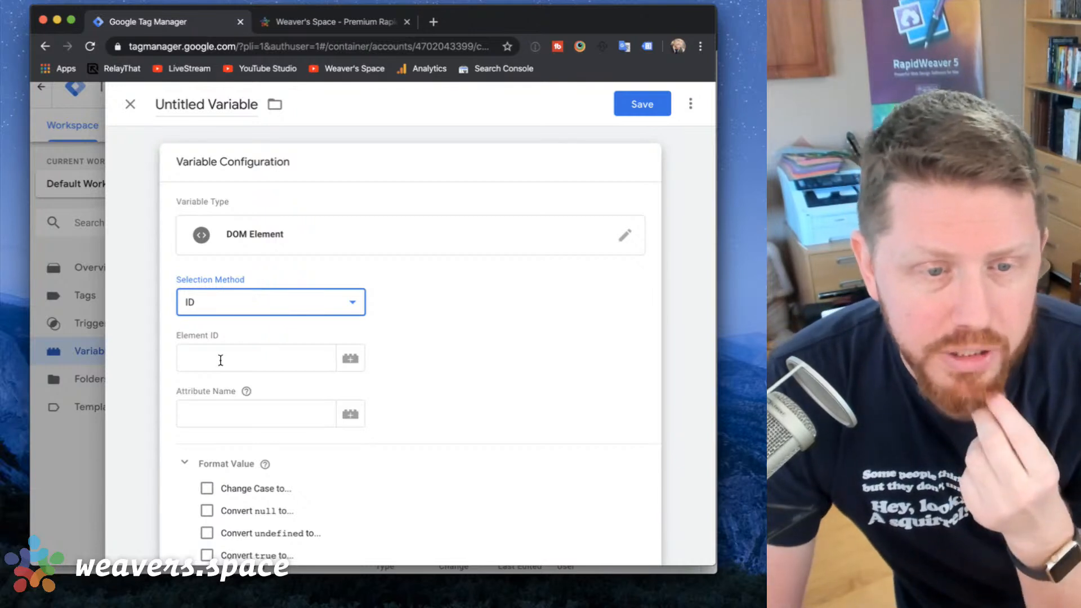
click(221, 304)
click(217, 304)
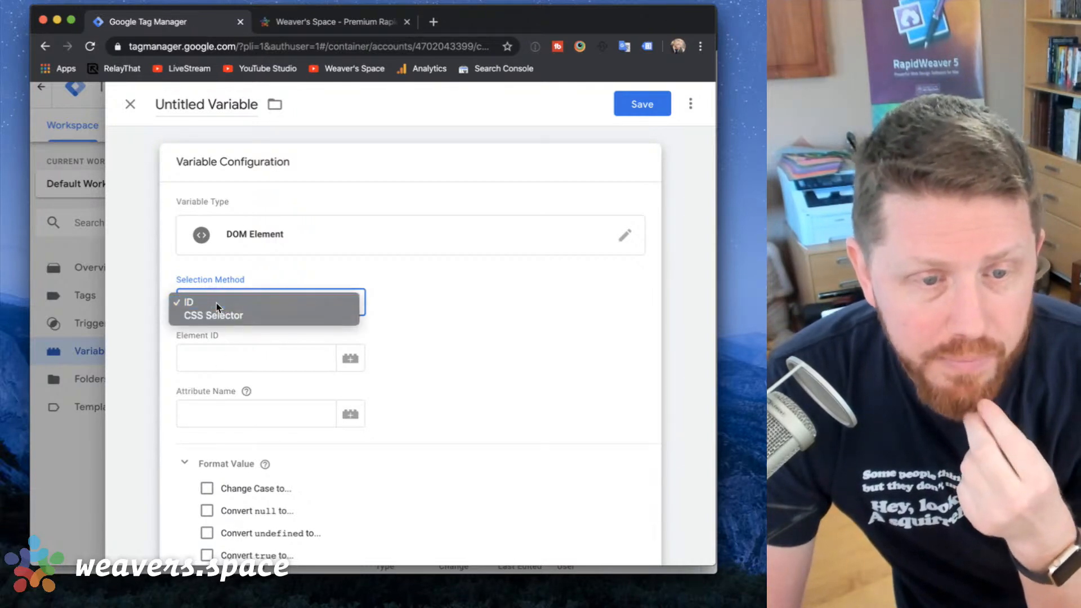
click(207, 360)
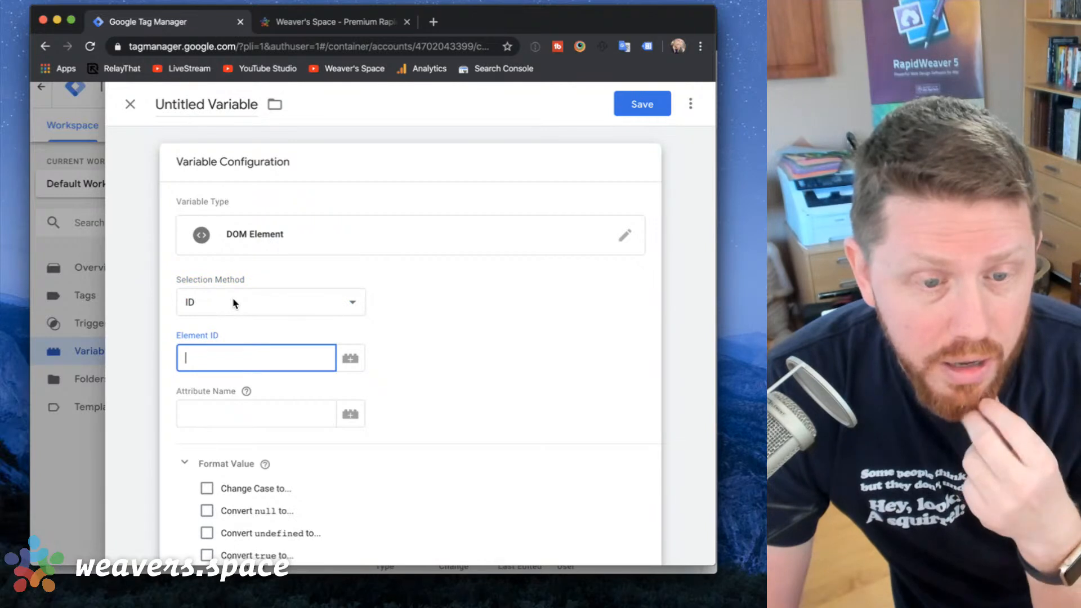
click(246, 392)
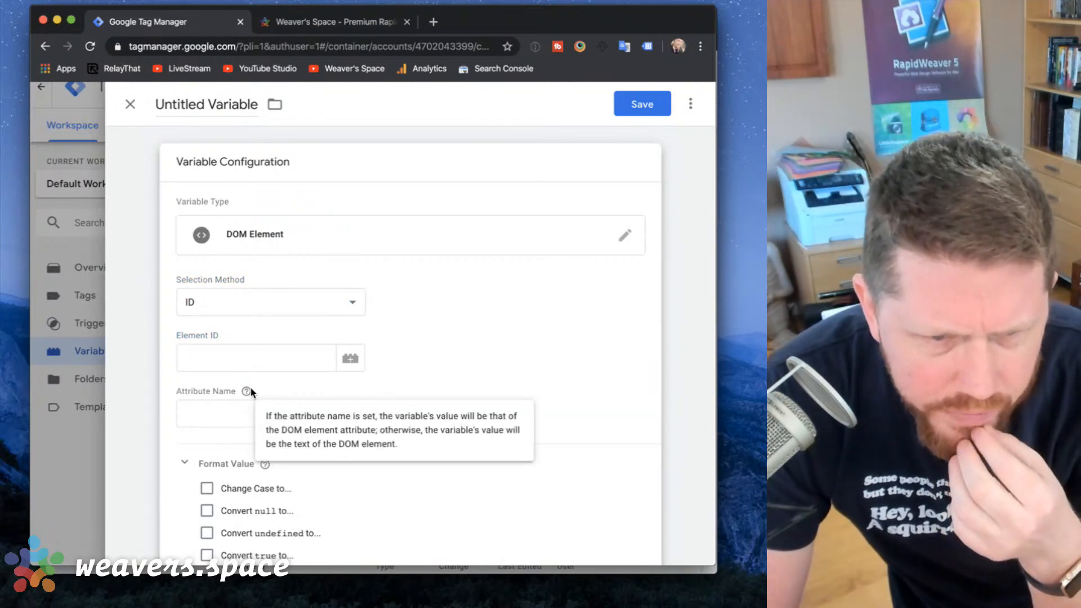
click(223, 421)
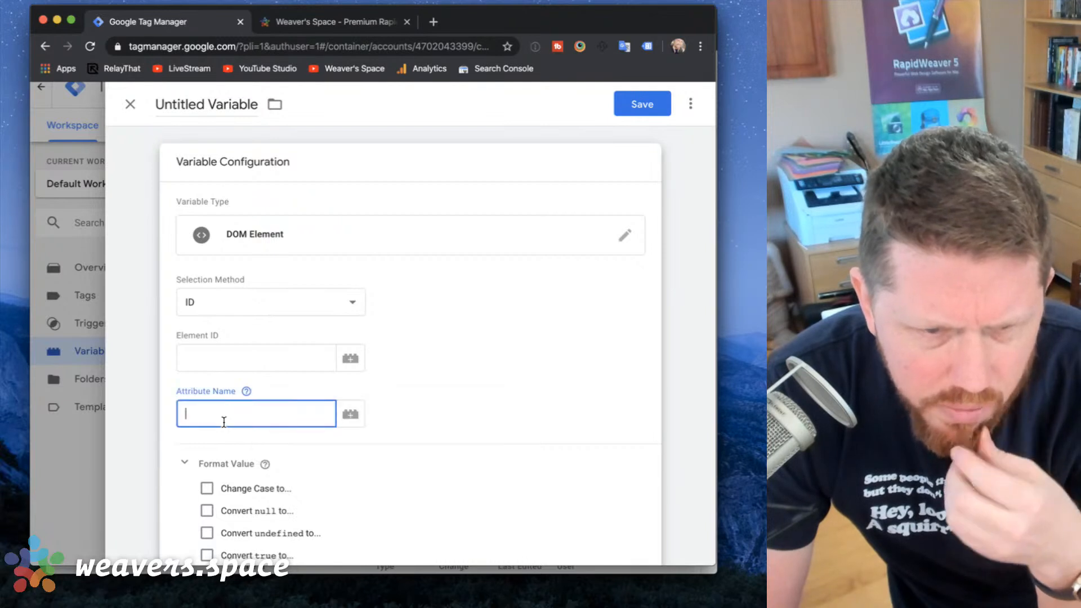
click(350, 413)
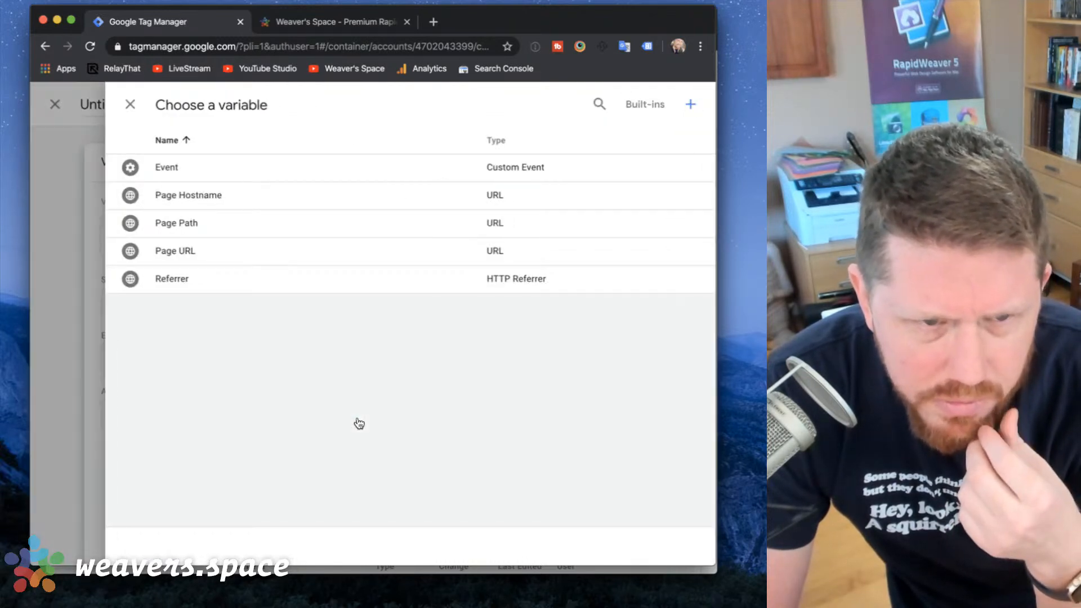
click(129, 105)
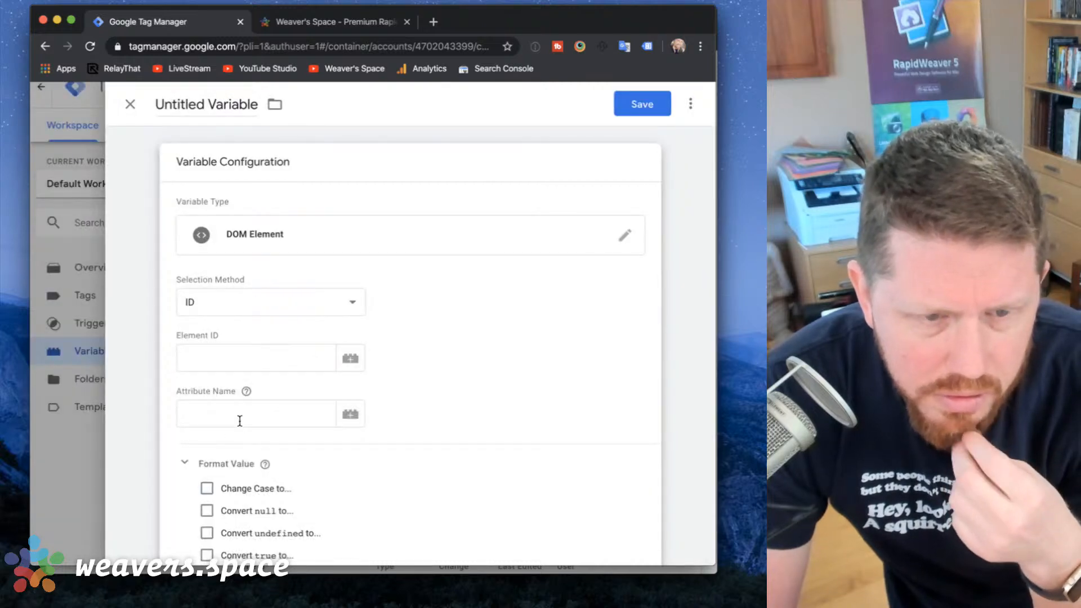
click(239, 421)
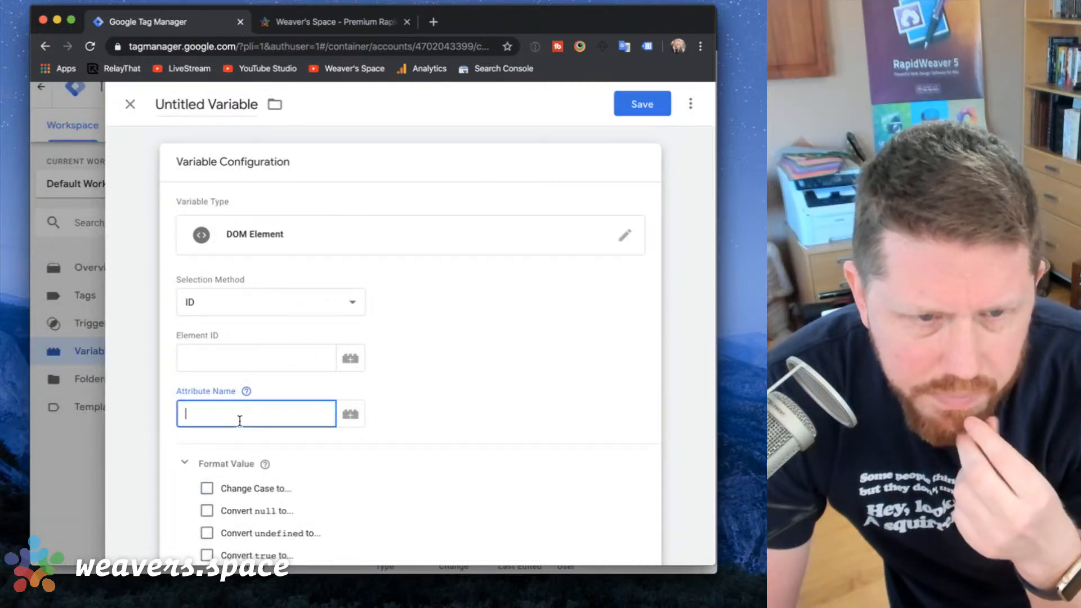
Set the DOM Element variable's selection method to CSS Selector and enter .hello as the element selector.
click(248, 297)
click(242, 307)
click(240, 310)
click(237, 315)
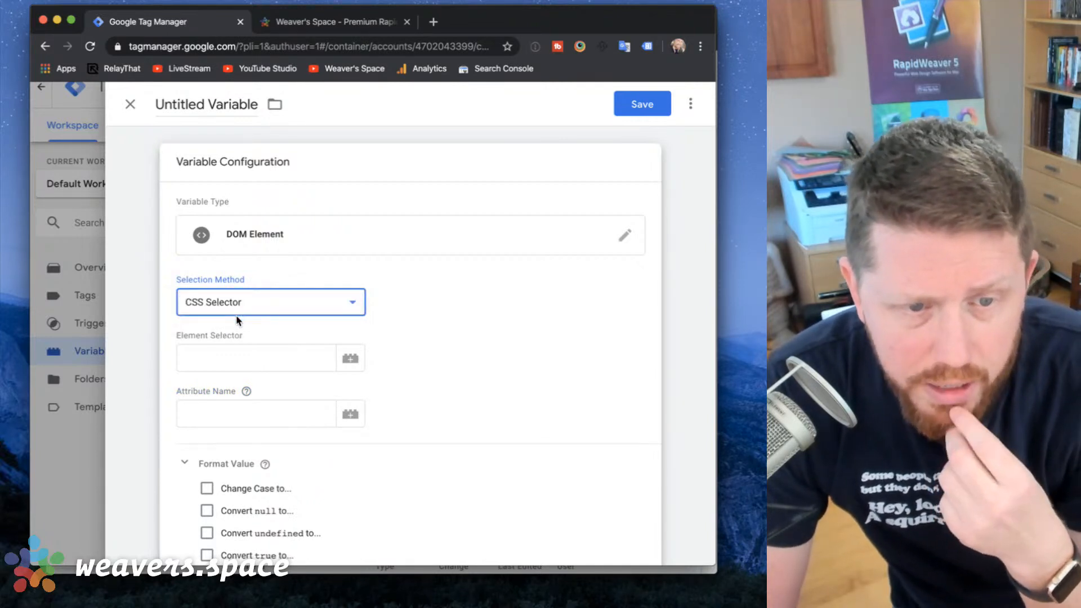
click(224, 370)
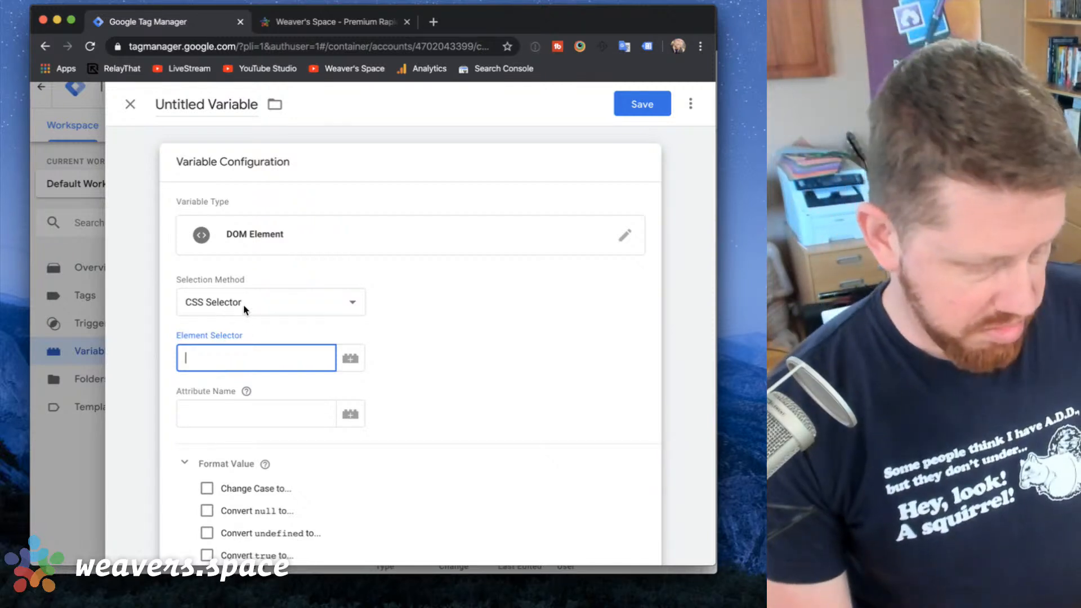
text(.hello)
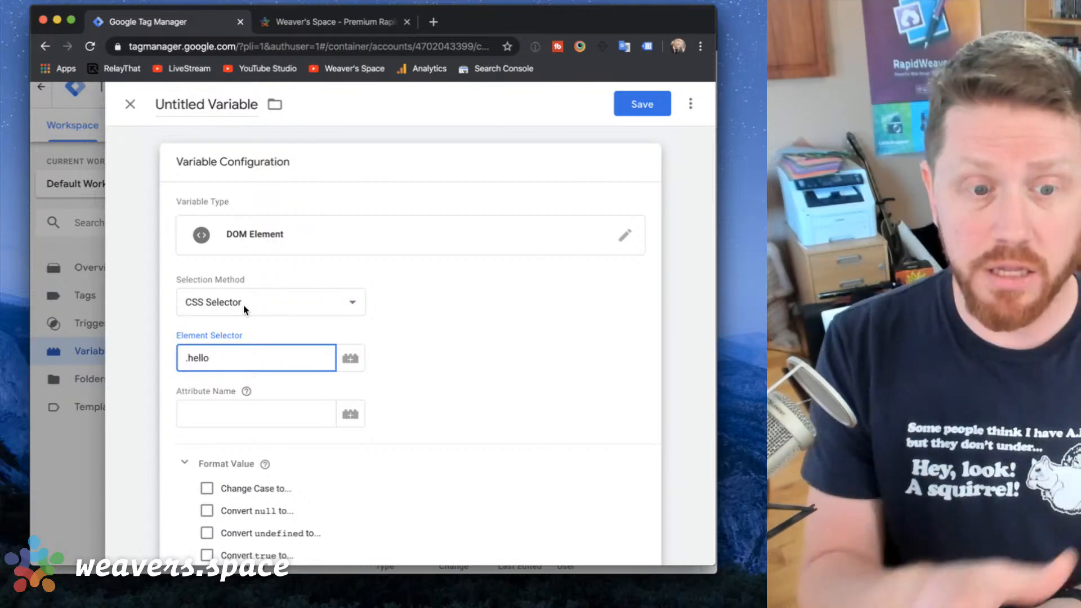
key(super+Left)
key(Right)
key(Left)
key(super+a)
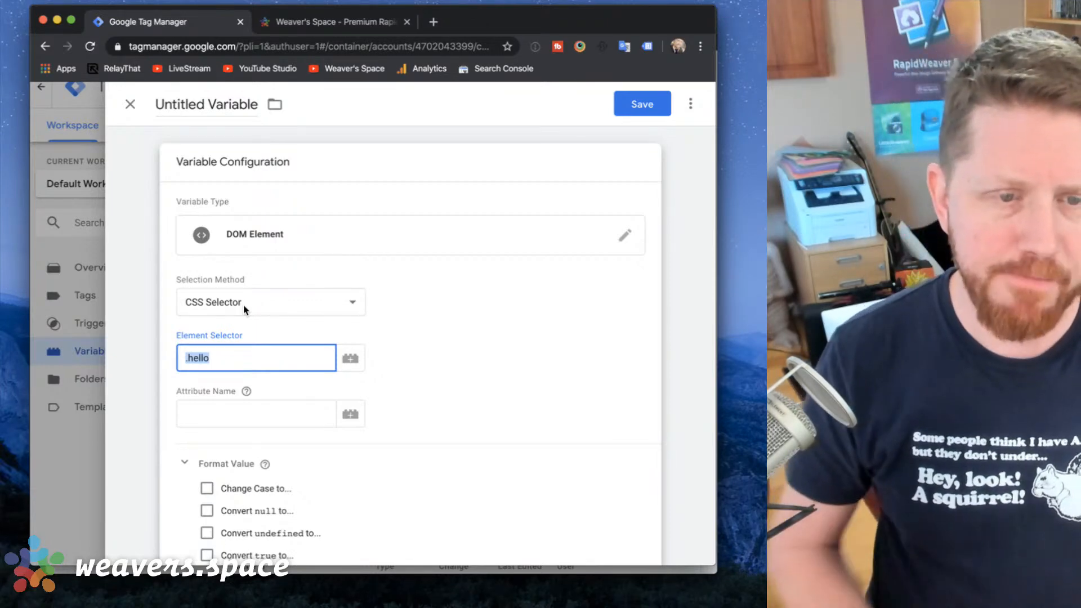
Set the DOM Element variable's selection method to ID, and change the variable type to Element Visibility under Page Elements.
click(249, 292)
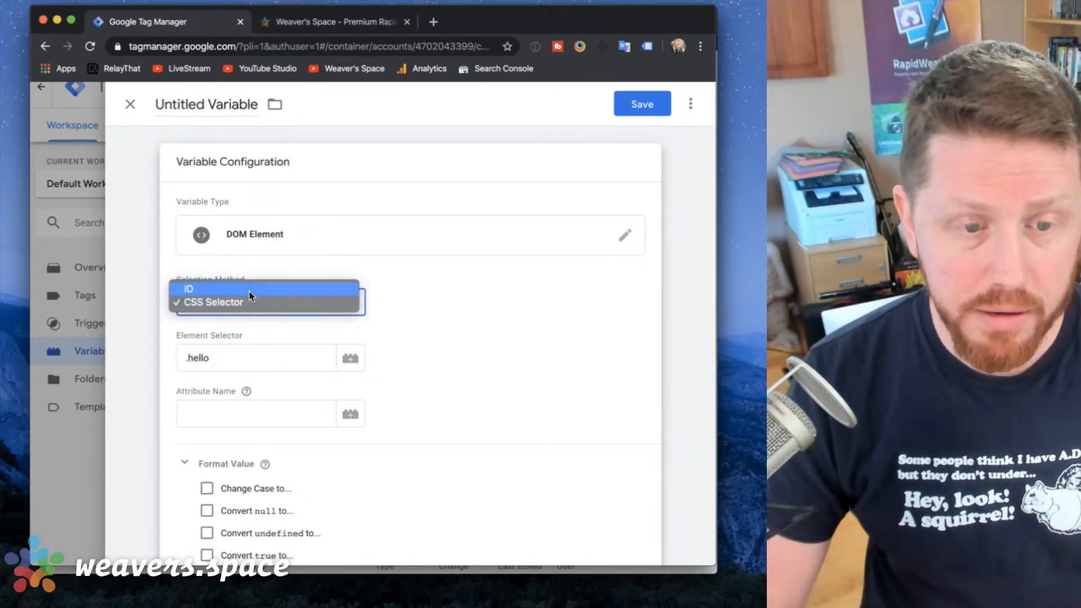
click(245, 289)
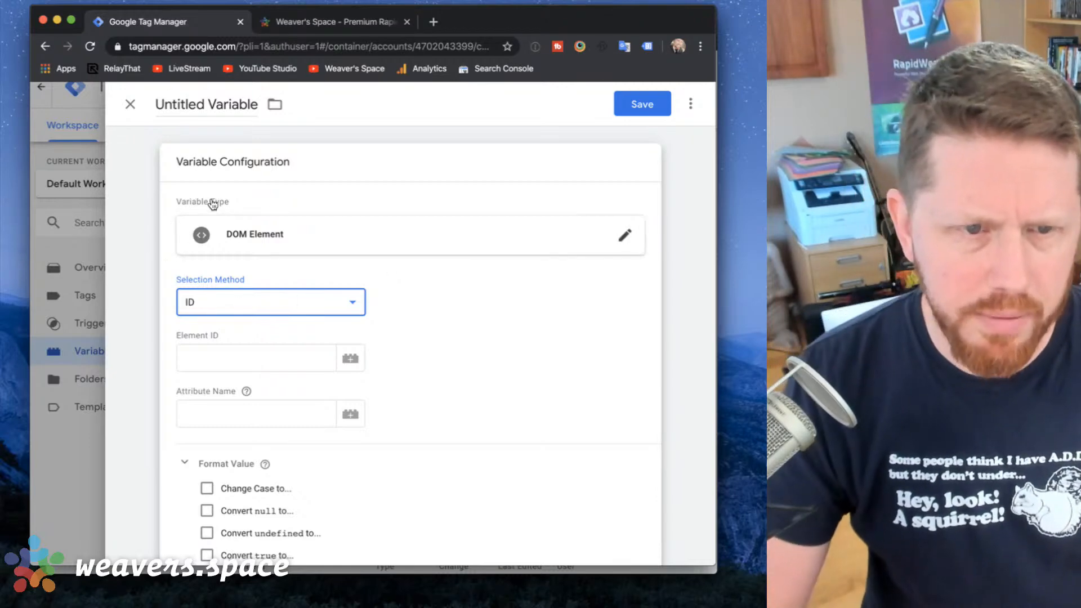
click(299, 242)
scroll(423, 354, down, 5)
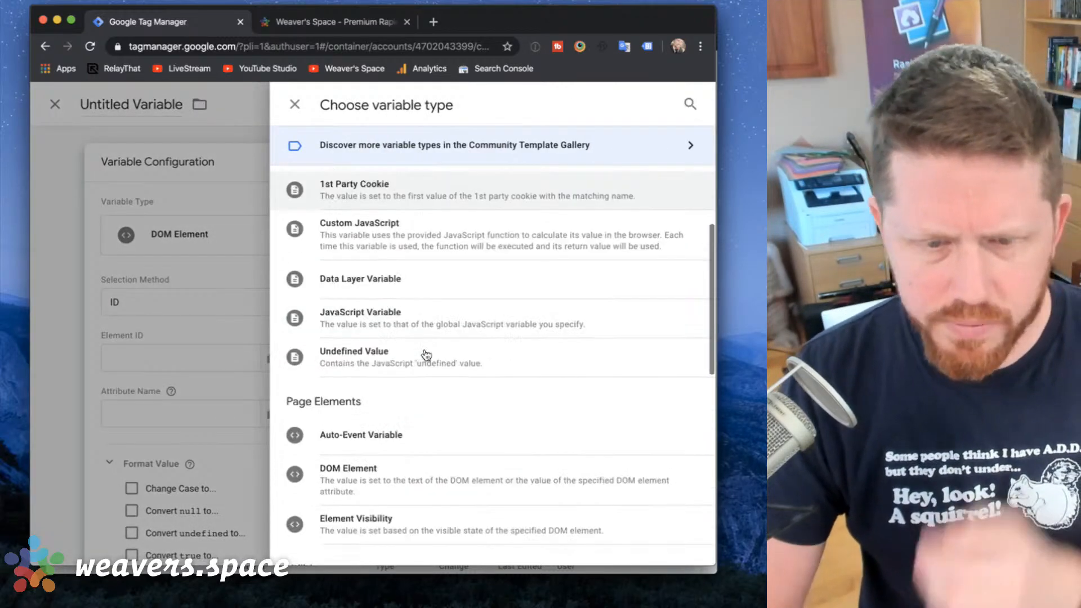
scroll(419, 337, down, 1)
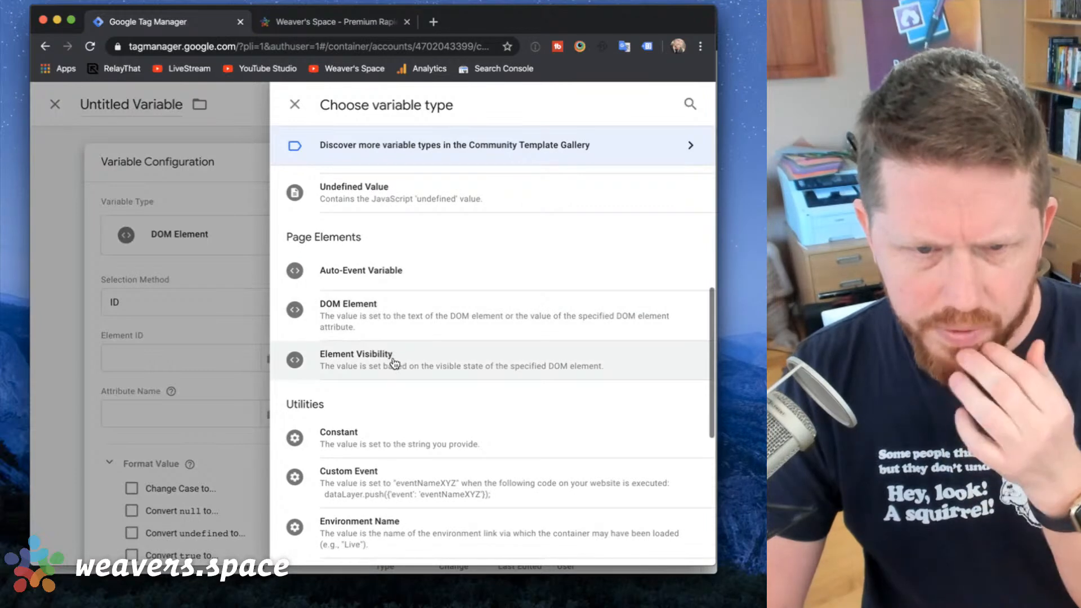
click(392, 354)
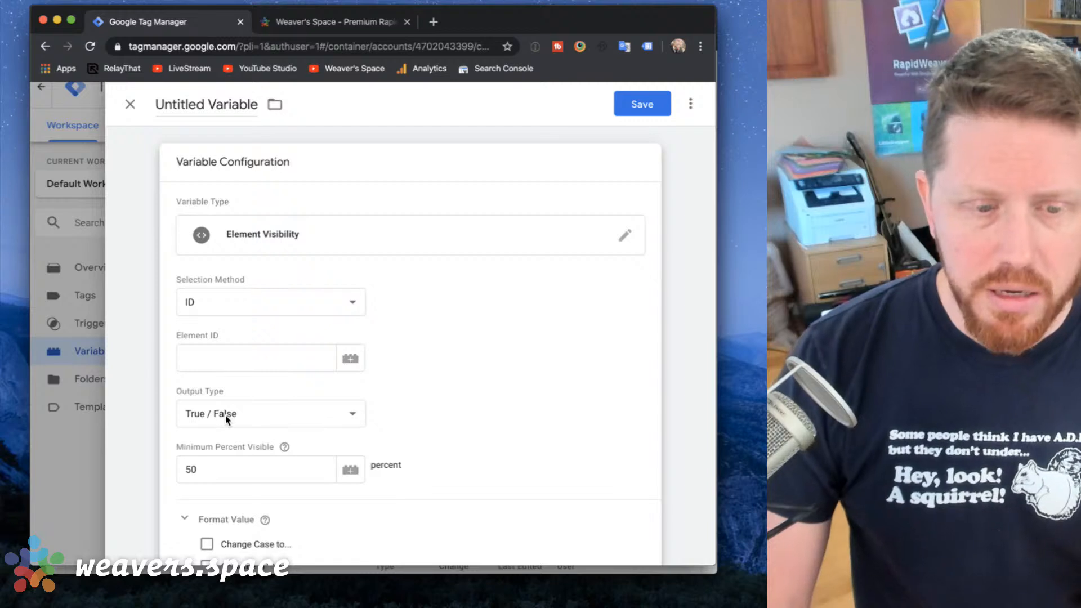
Check the Element Visibility variable's selection methods, keep ID, and change the variable type to Environment Name under Utilities.
click(283, 303)
click(333, 293)
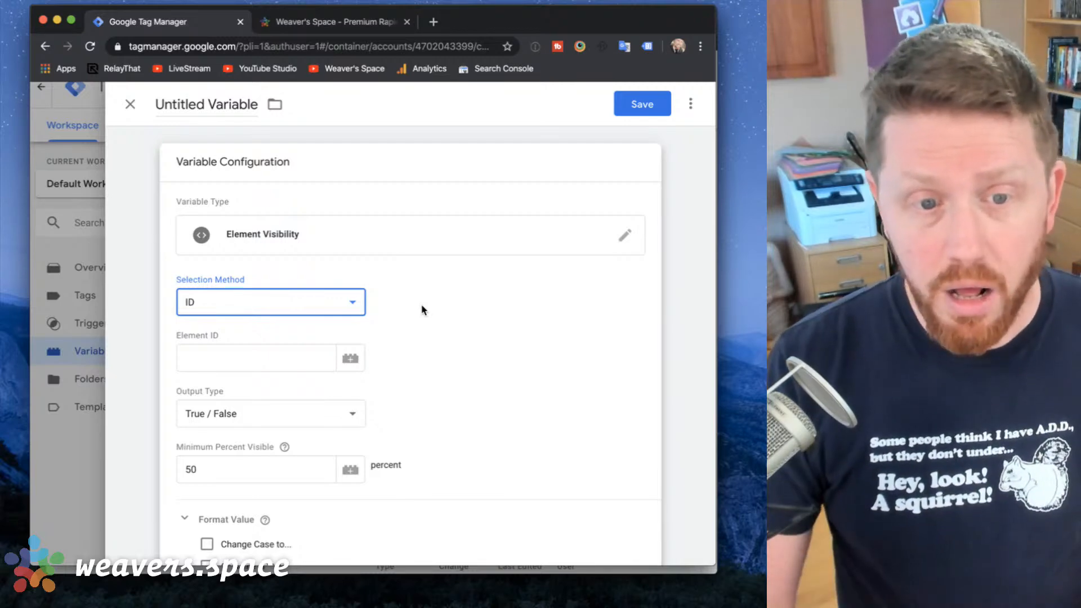
click(265, 242)
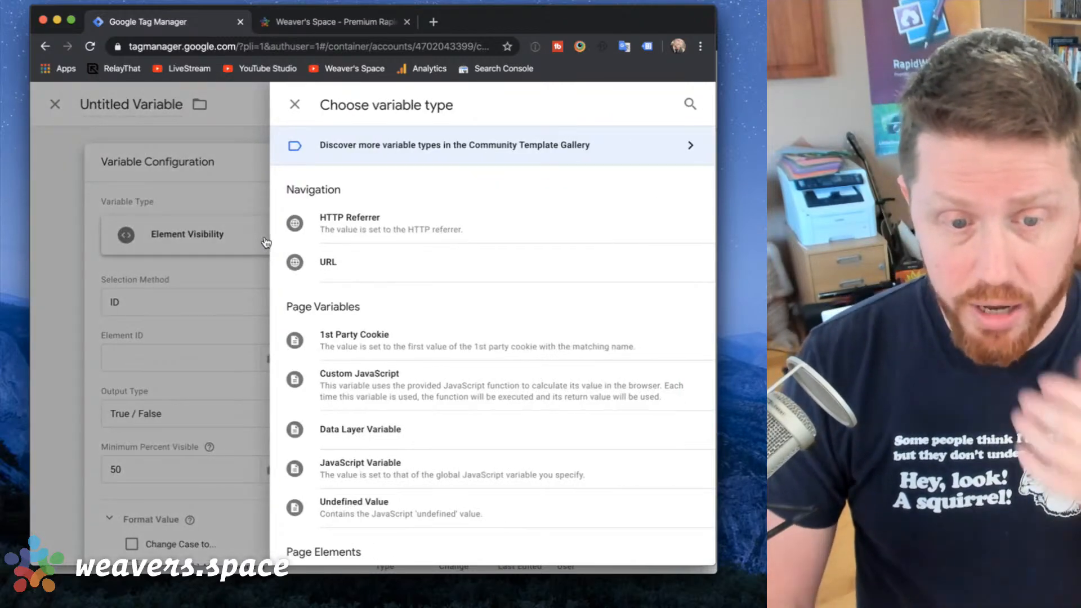
scroll(362, 459, down, 6)
scroll(362, 451, down, 4)
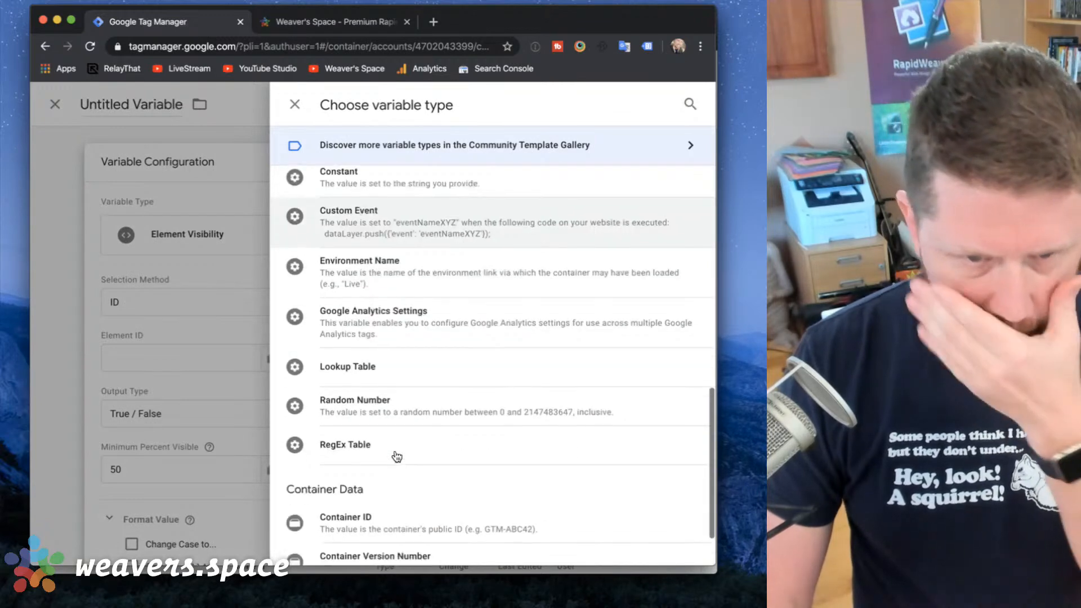
scroll(398, 405, up, 3)
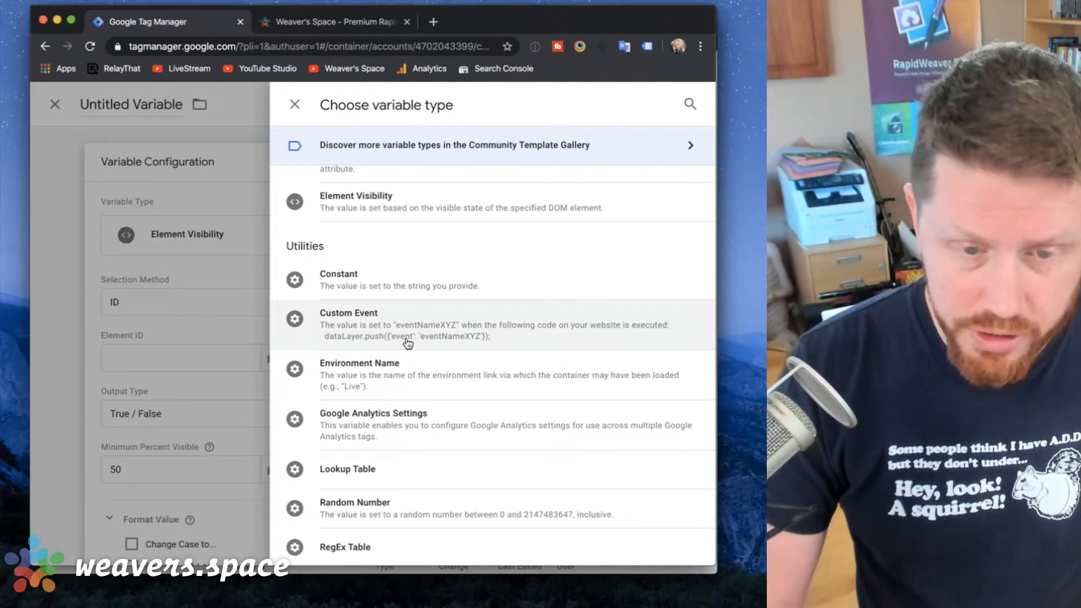
click(396, 380)
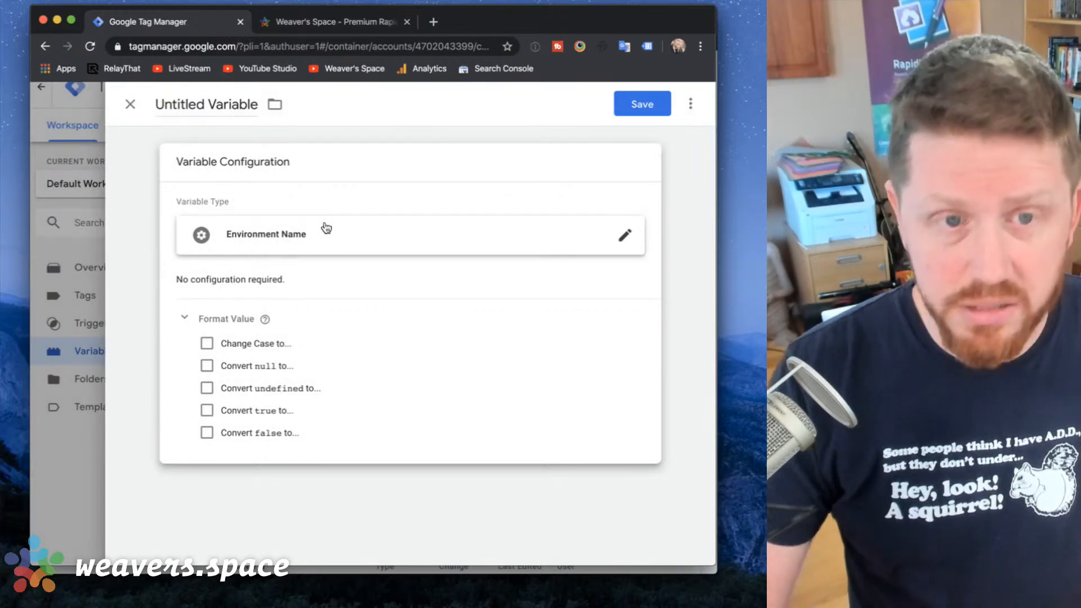
Look through the available variable types, from Navigation and Page Variables to Page Elements, Utilities and Container Data.
click(257, 249)
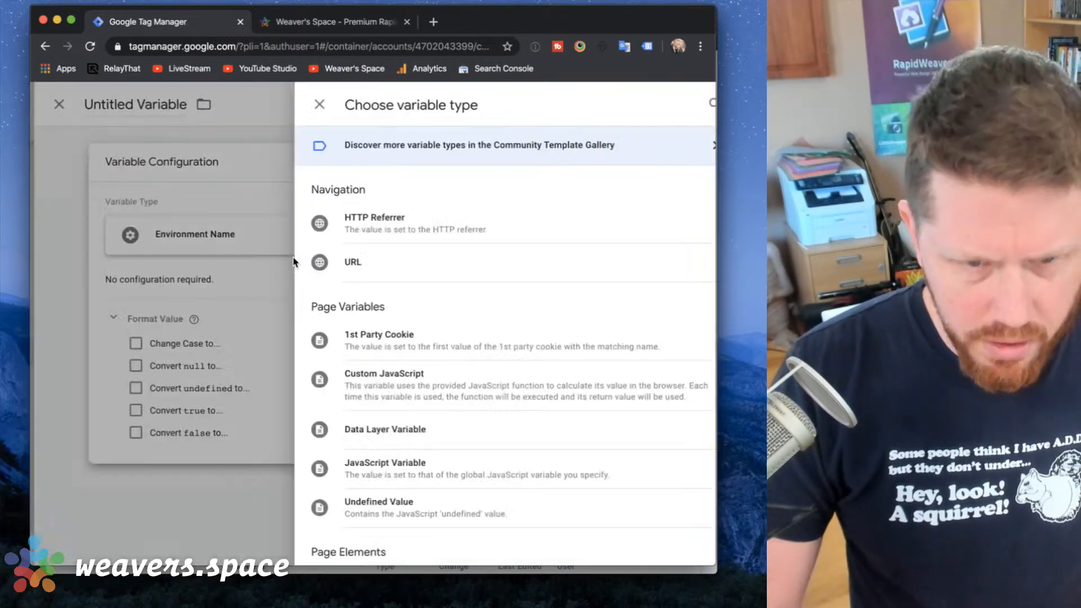
scroll(405, 484, down, 5)
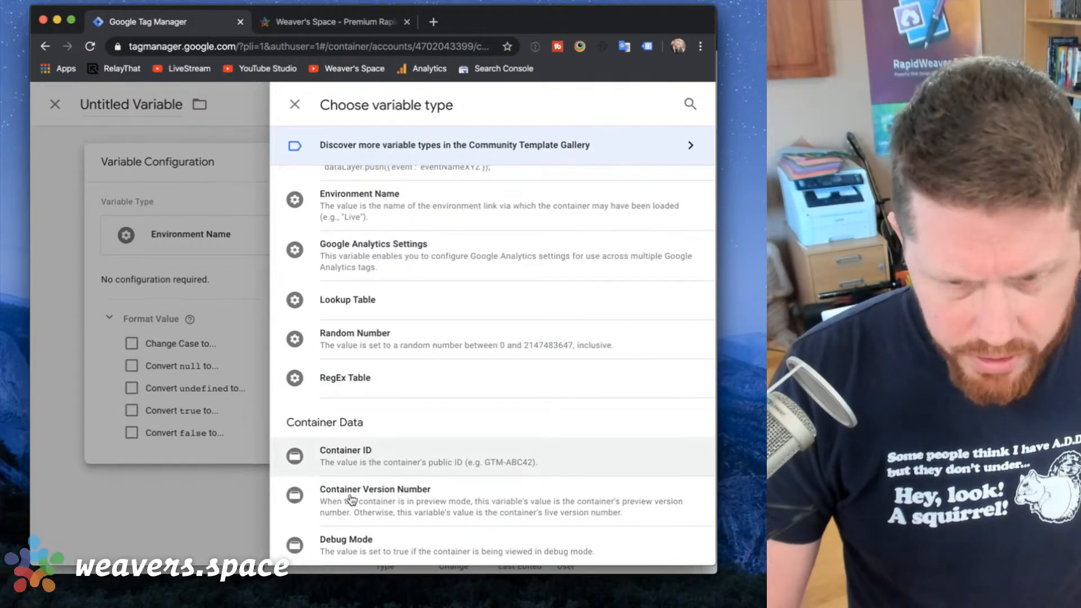
scroll(362, 411, up, 5)
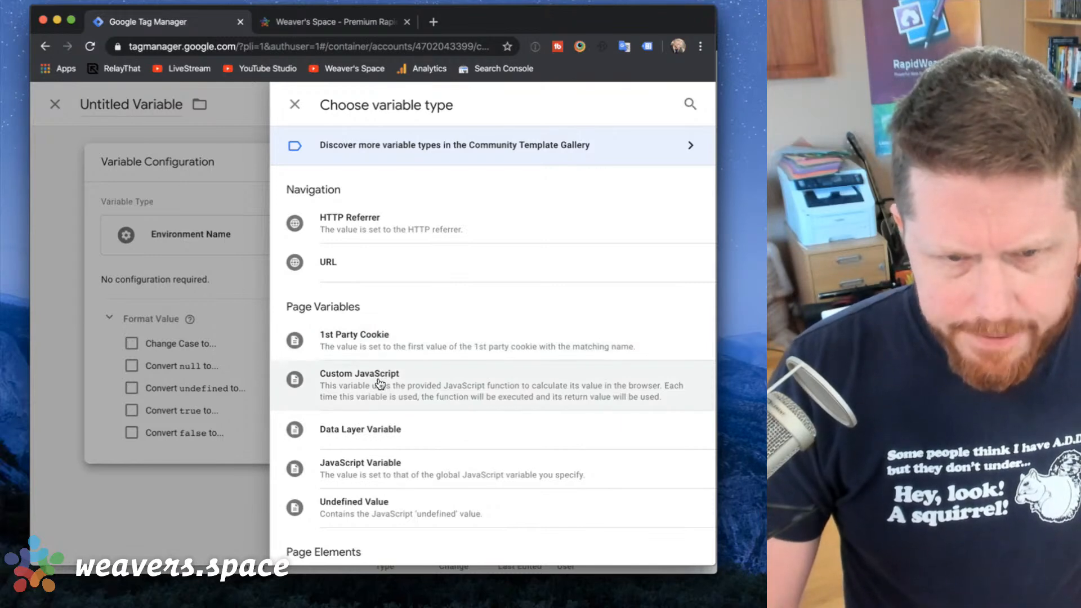
scroll(378, 384, down, 5)
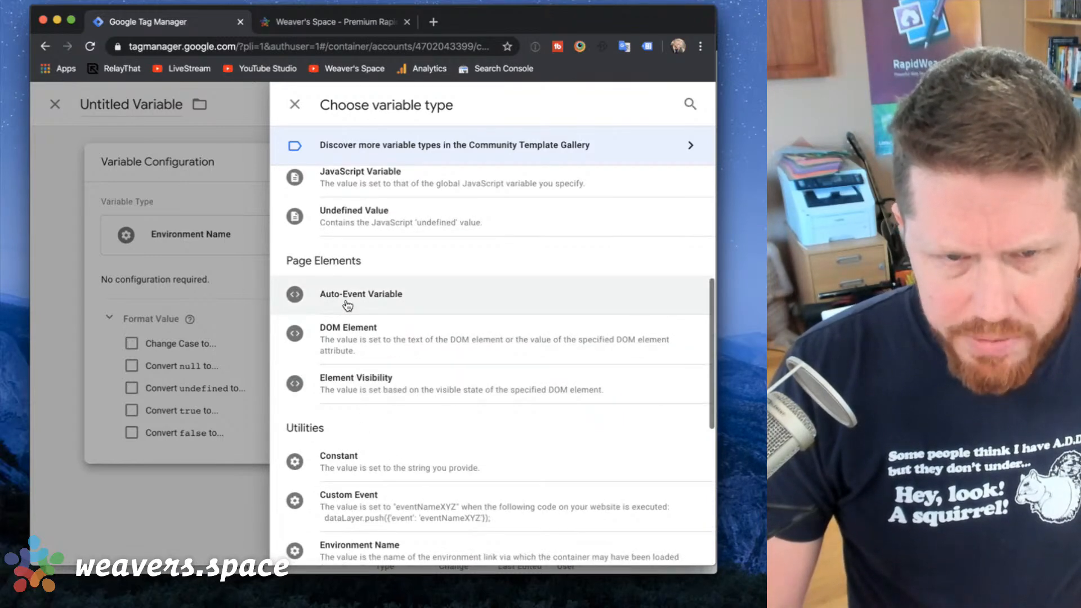
scroll(347, 306, up, 2)
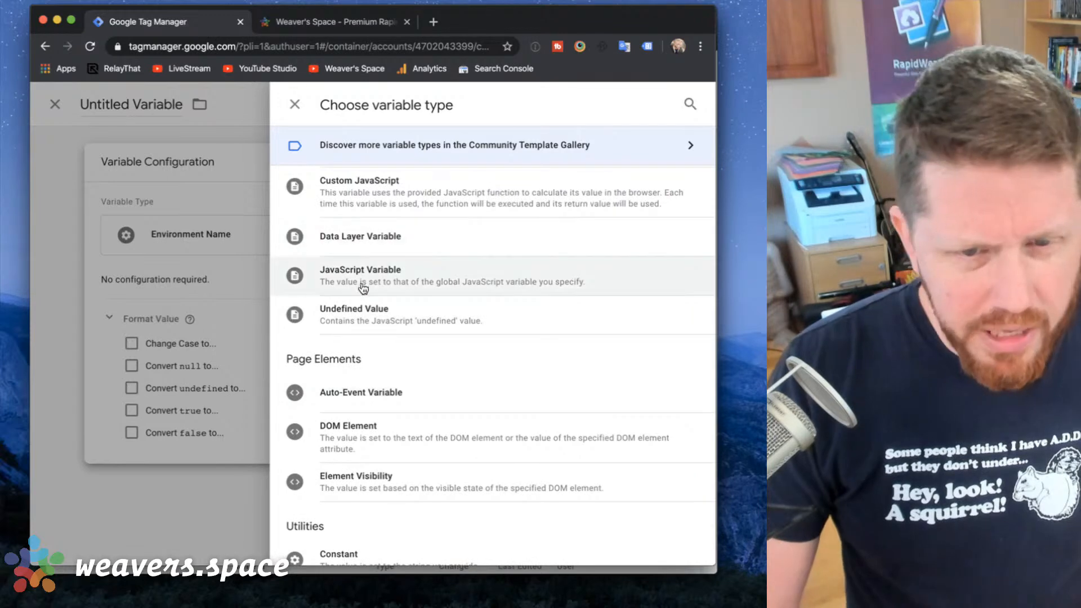
scroll(363, 289, up, 1)
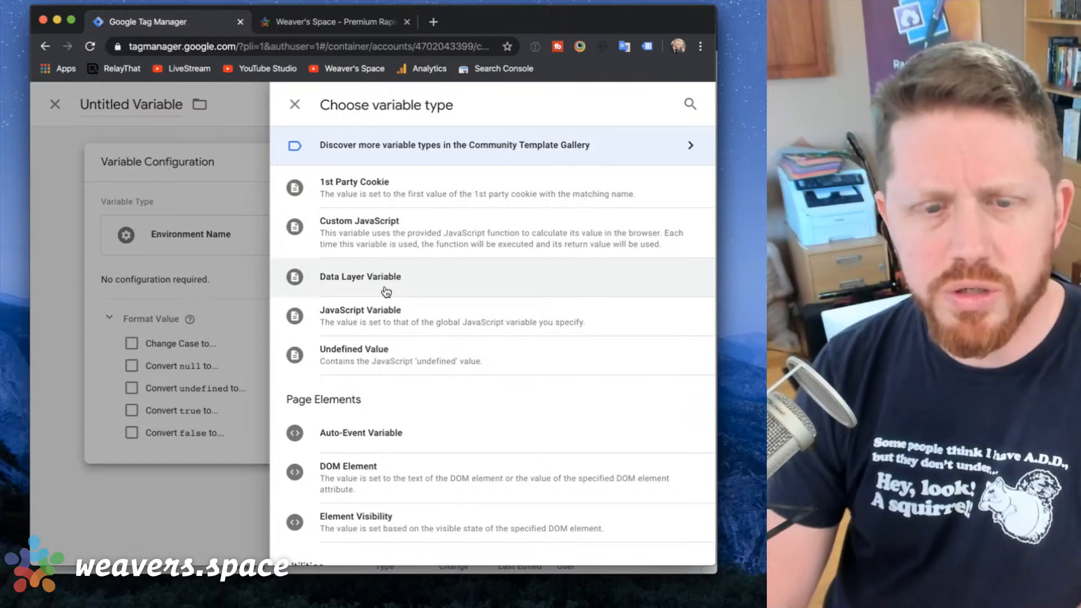
scroll(385, 291, down, 2)
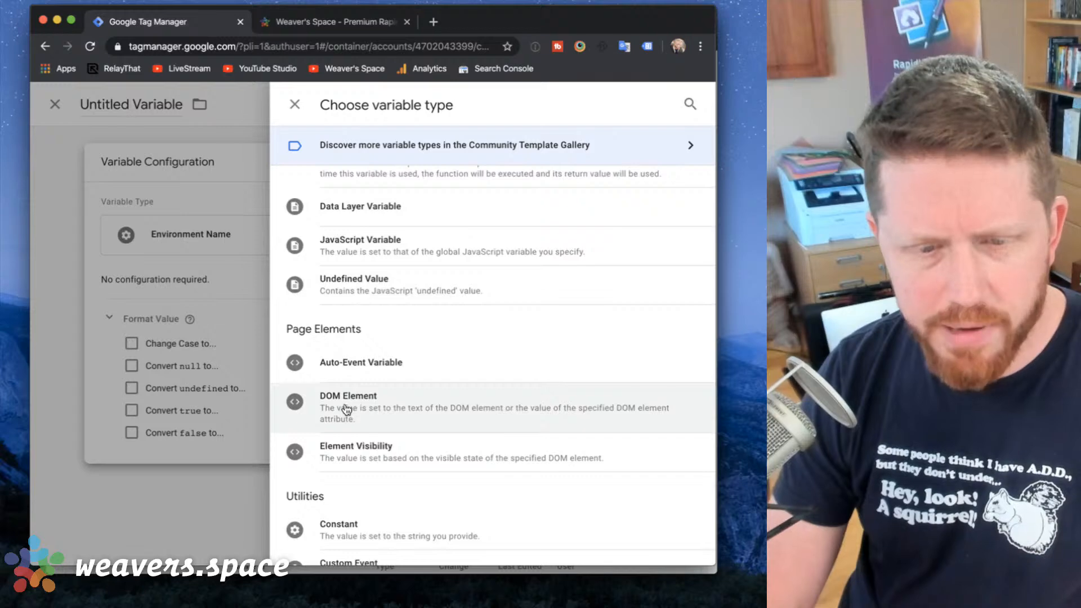
scroll(348, 459, down, 3)
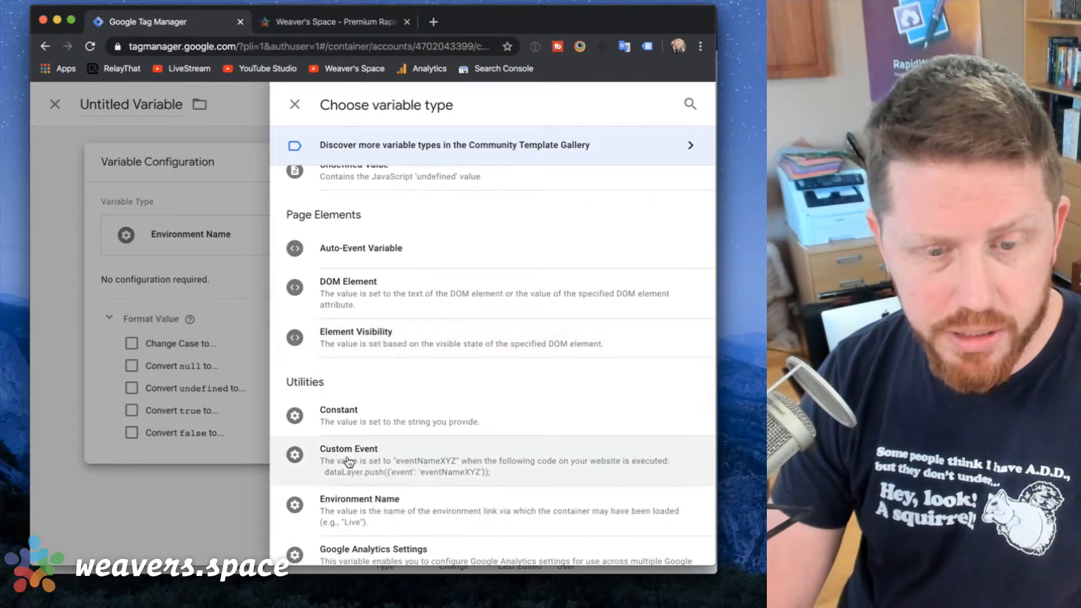
scroll(349, 460, down, 2)
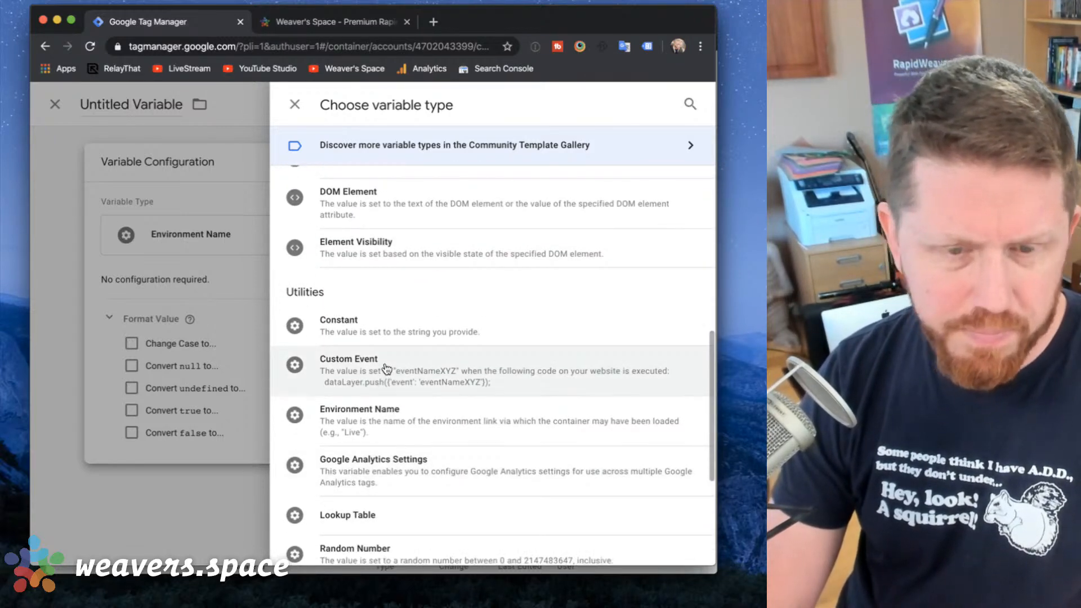
scroll(386, 368, down, 2)
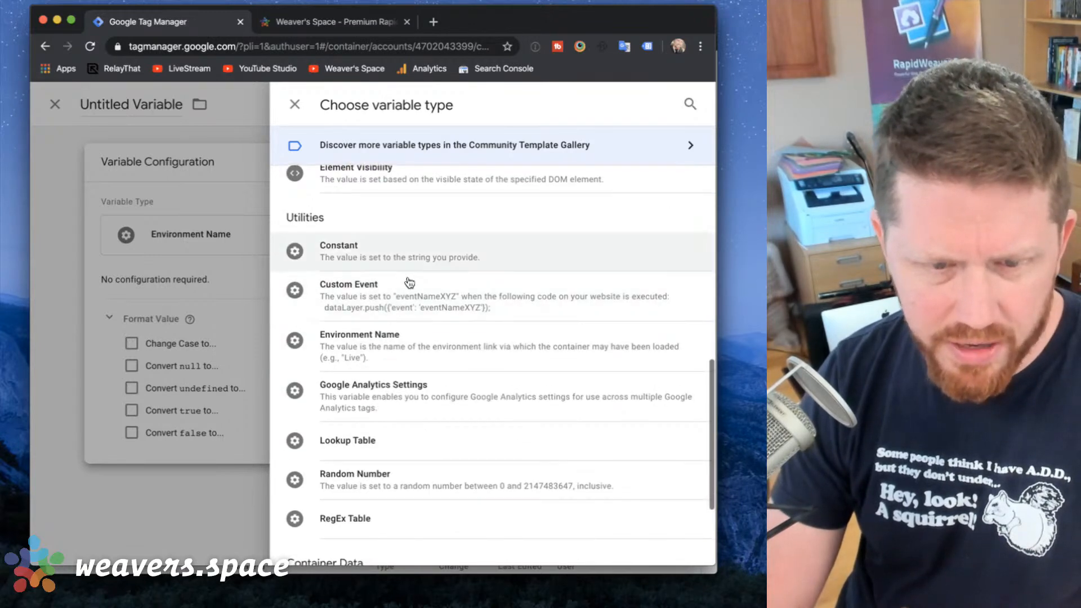
scroll(403, 304, down, 2)
scroll(403, 301, up, 10)
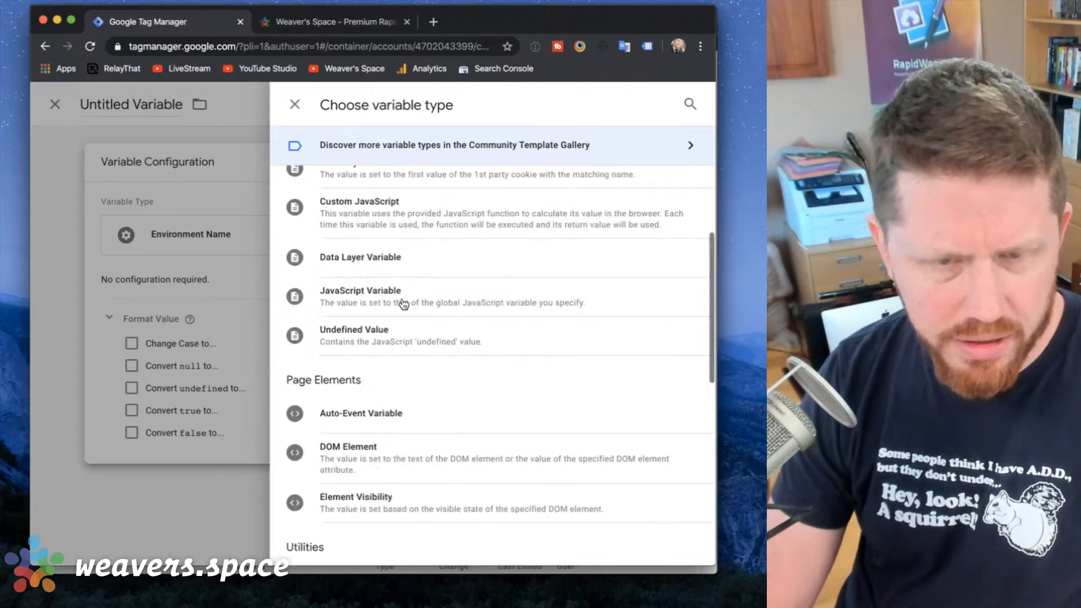
Leave the variable type selection unchanged and close the untitled variable, discarding its unsaved changes.
click(294, 104)
click(130, 104)
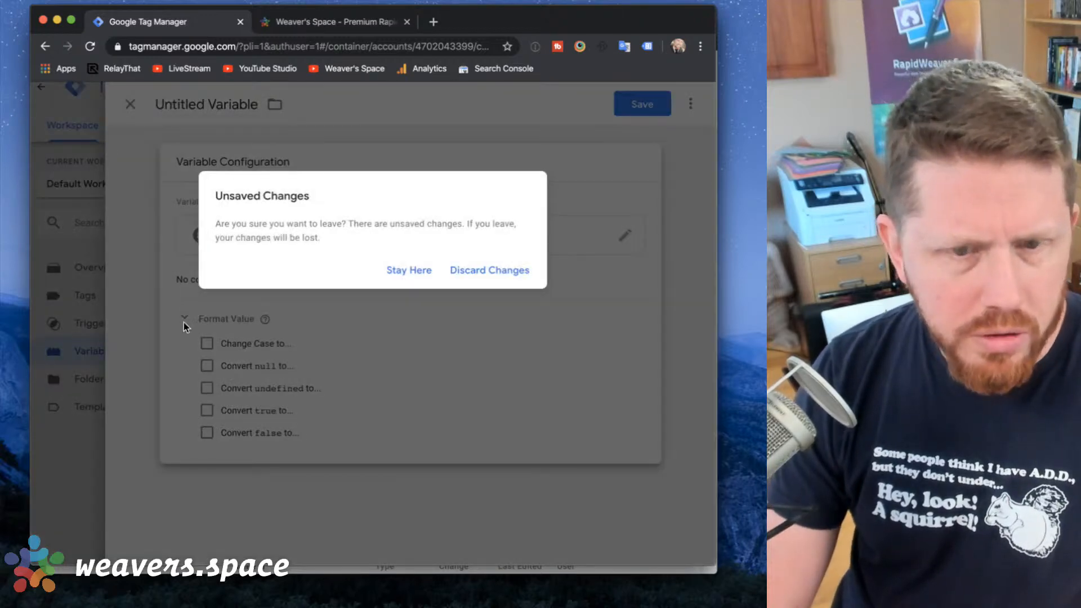
click(482, 272)
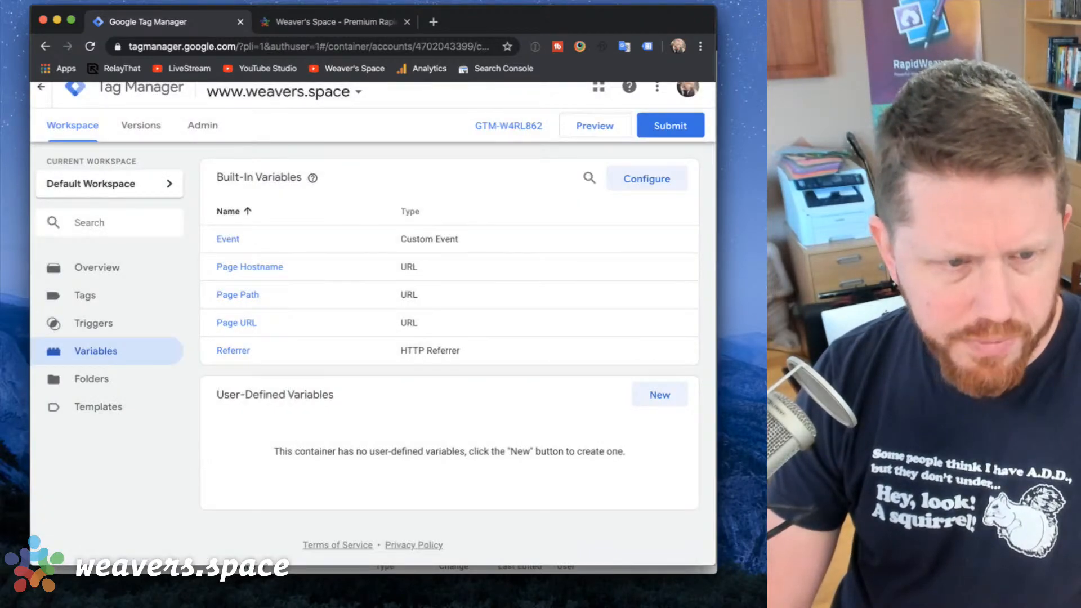
Review the container's tags, triggers, variables, folders and templates one after another.
click(93, 297)
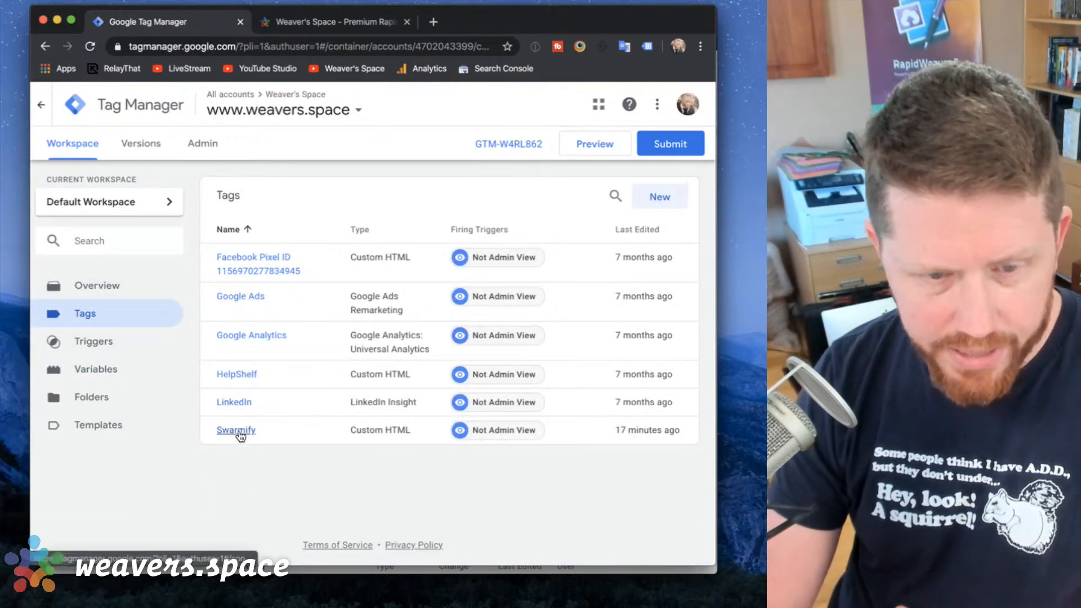
click(95, 343)
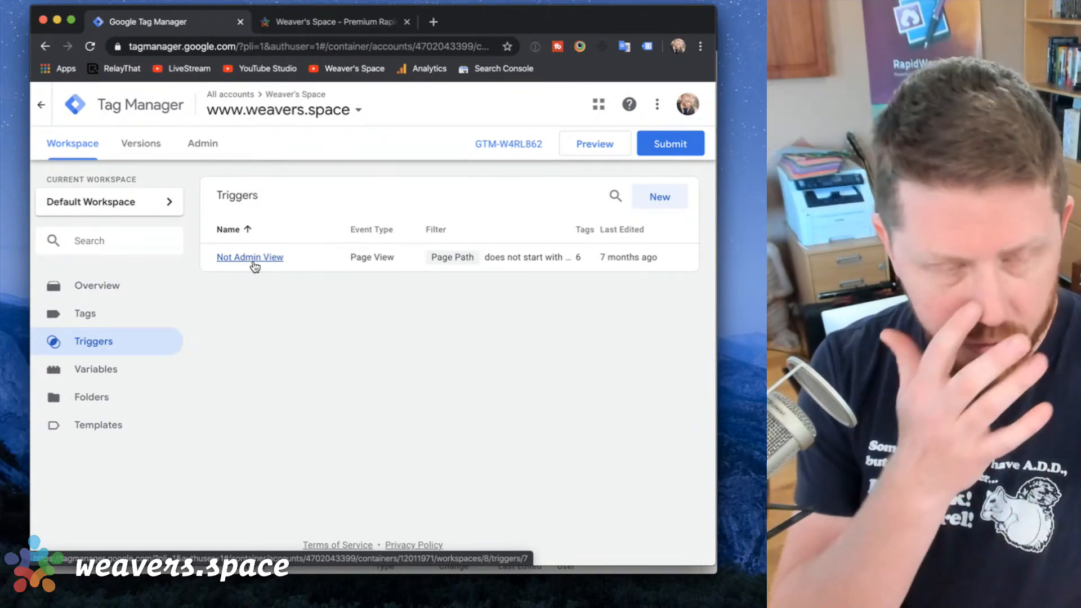
click(100, 376)
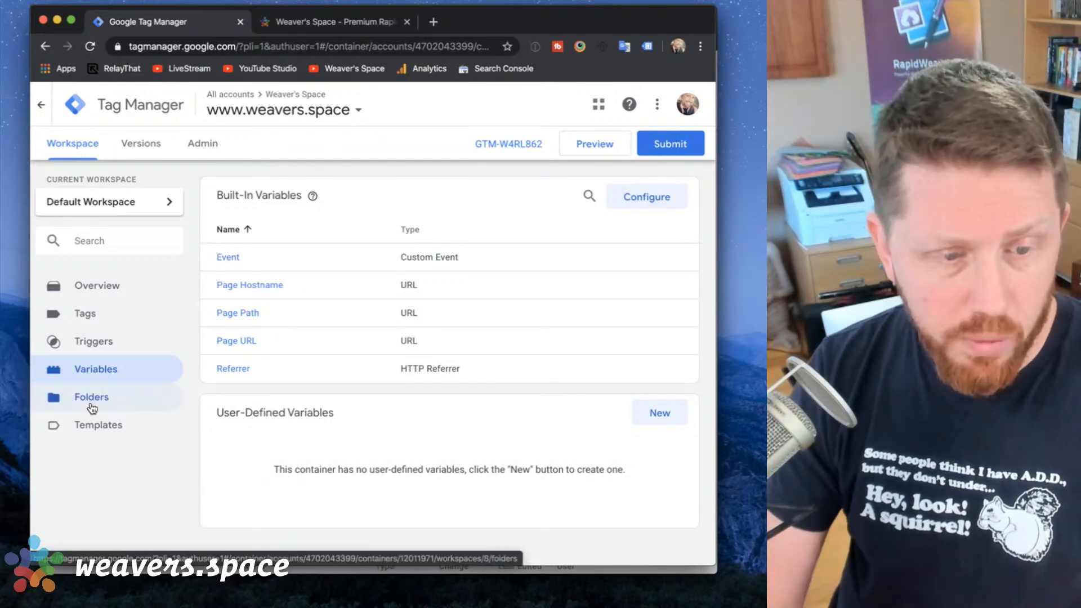
click(91, 406)
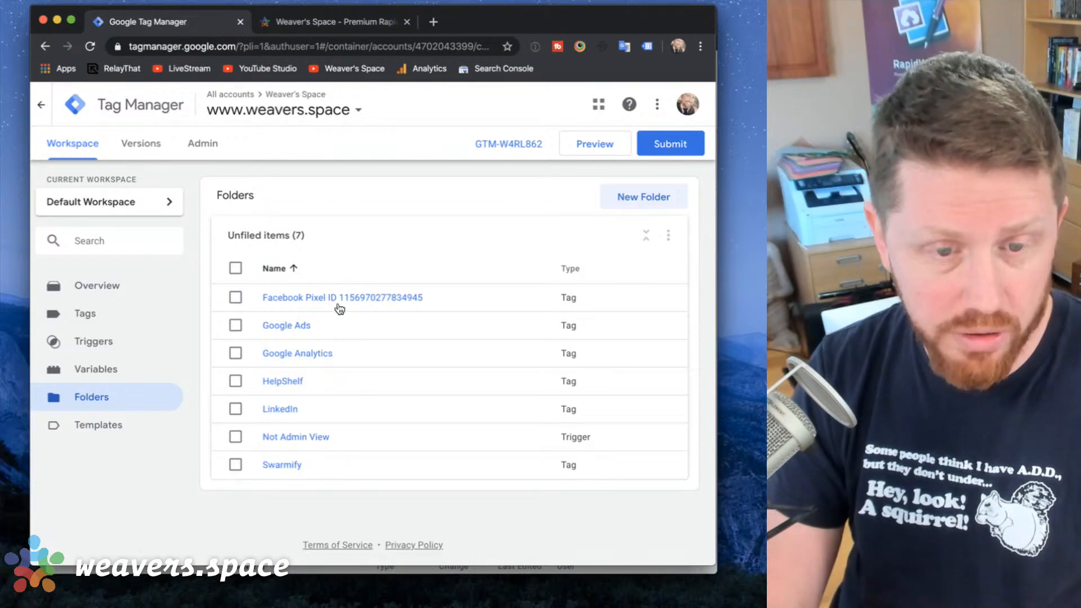
click(90, 426)
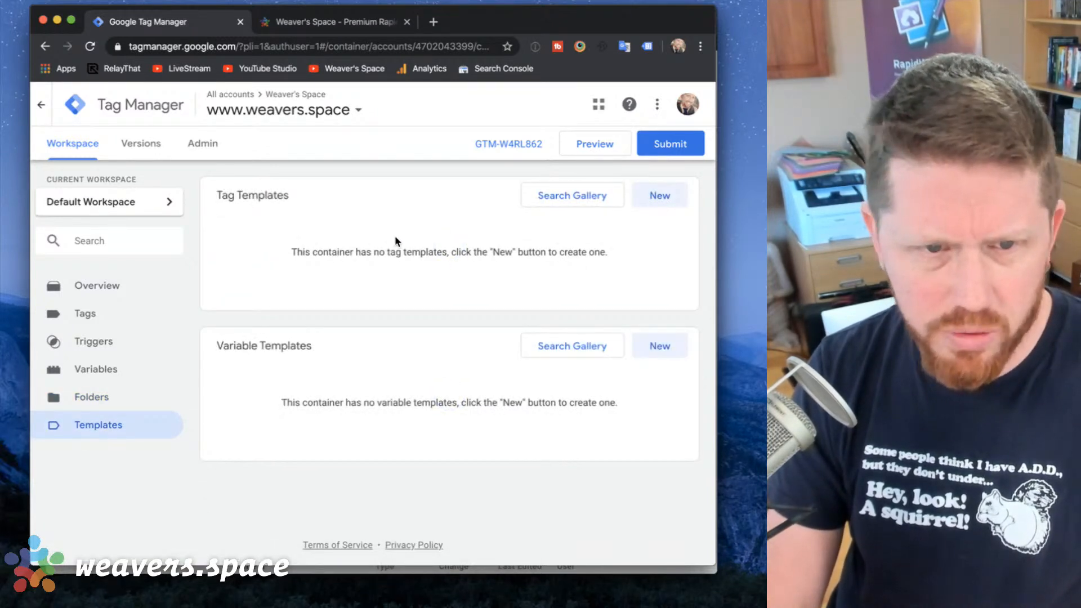
Open the Community Template Gallery for tag templates and look through its entries as far as Facebook Pixel.
click(552, 200)
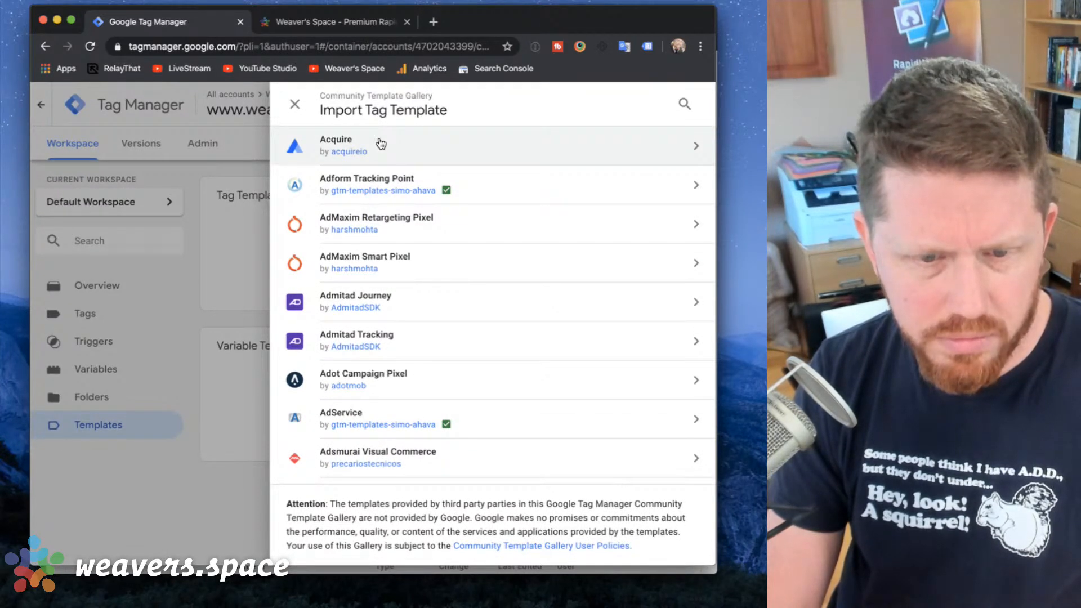
scroll(398, 295, down, 10)
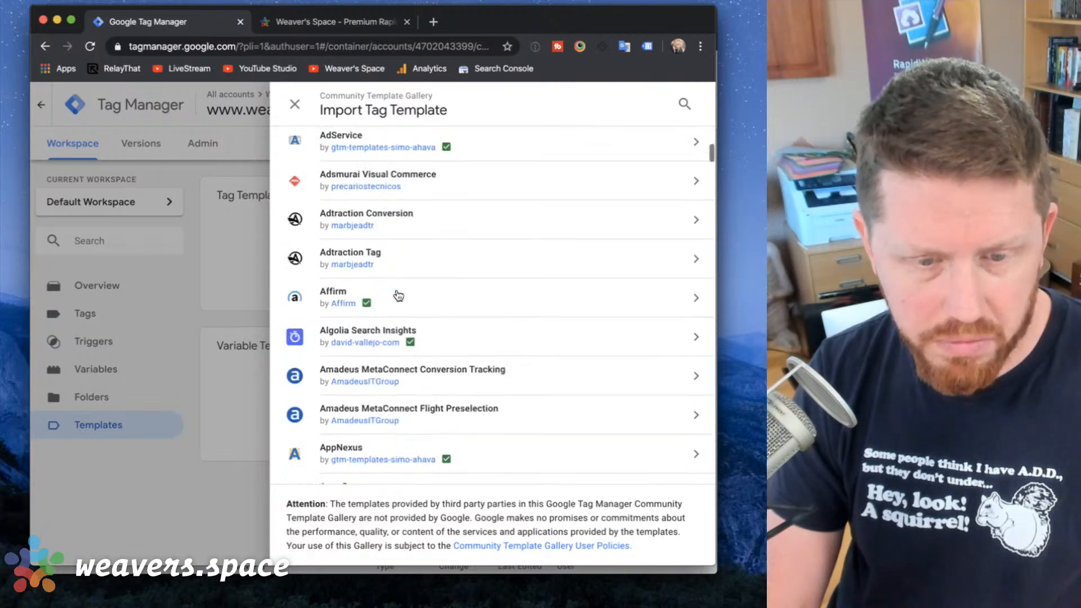
scroll(400, 296, down, 2)
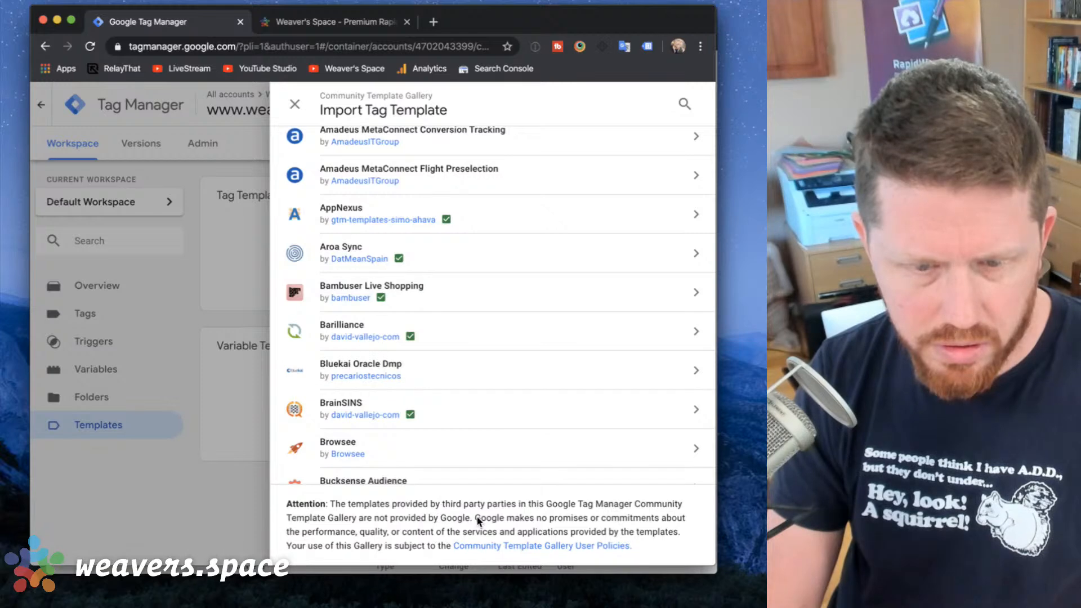
scroll(438, 355, down, 6)
scroll(439, 355, down, 8)
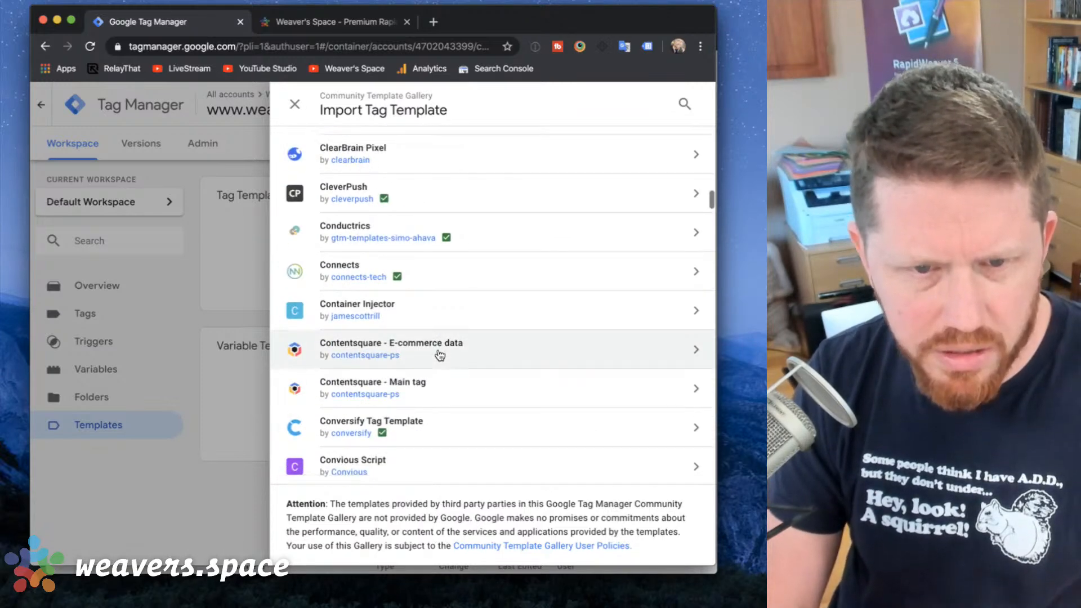
scroll(439, 354, down, 5)
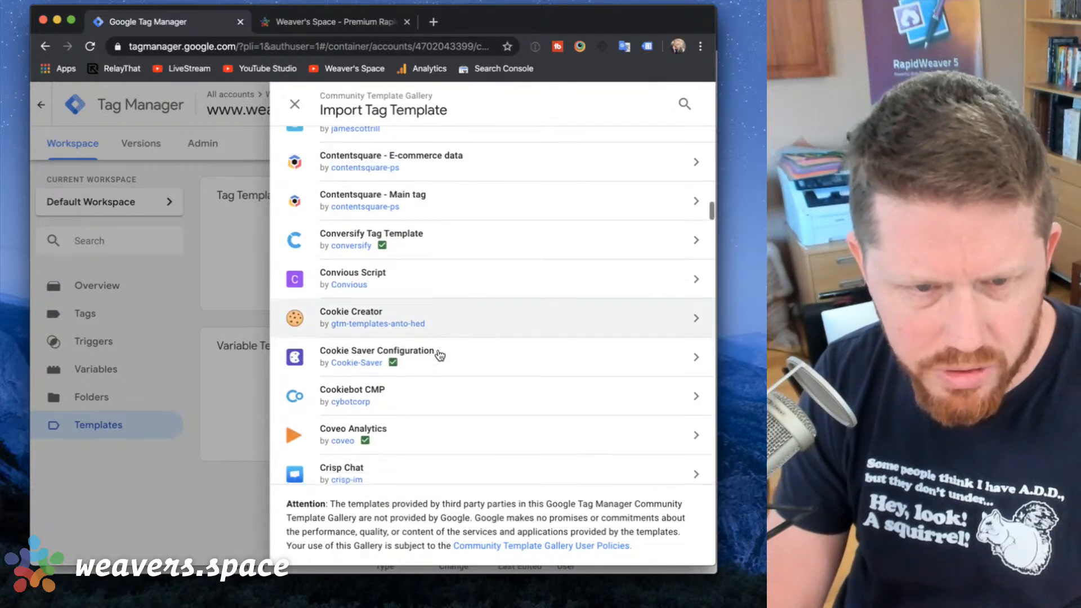
scroll(439, 354, down, 6)
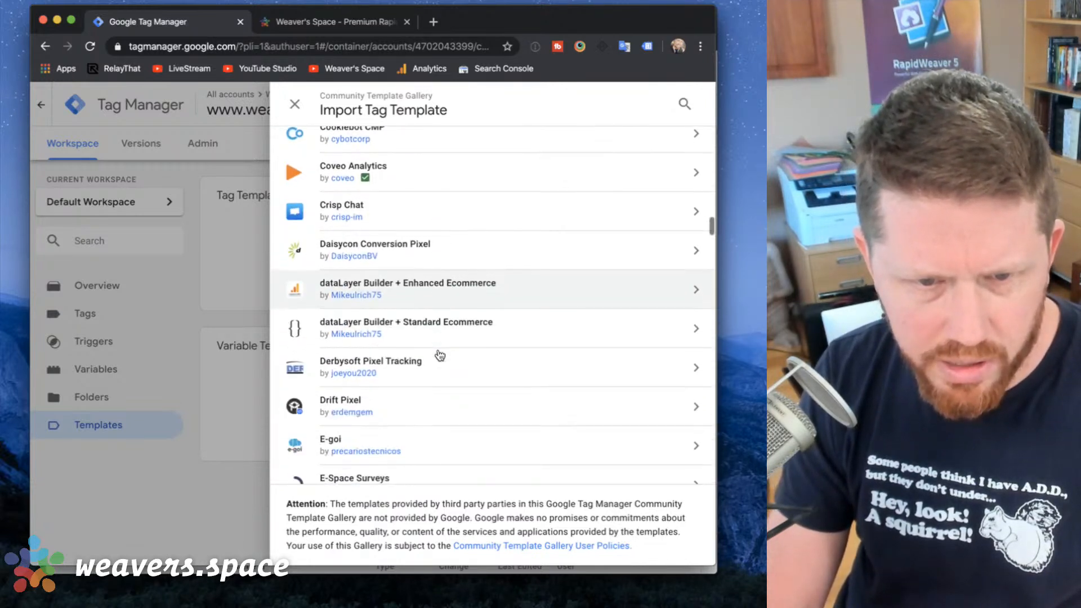
scroll(439, 355, down, 4)
scroll(440, 354, down, 7)
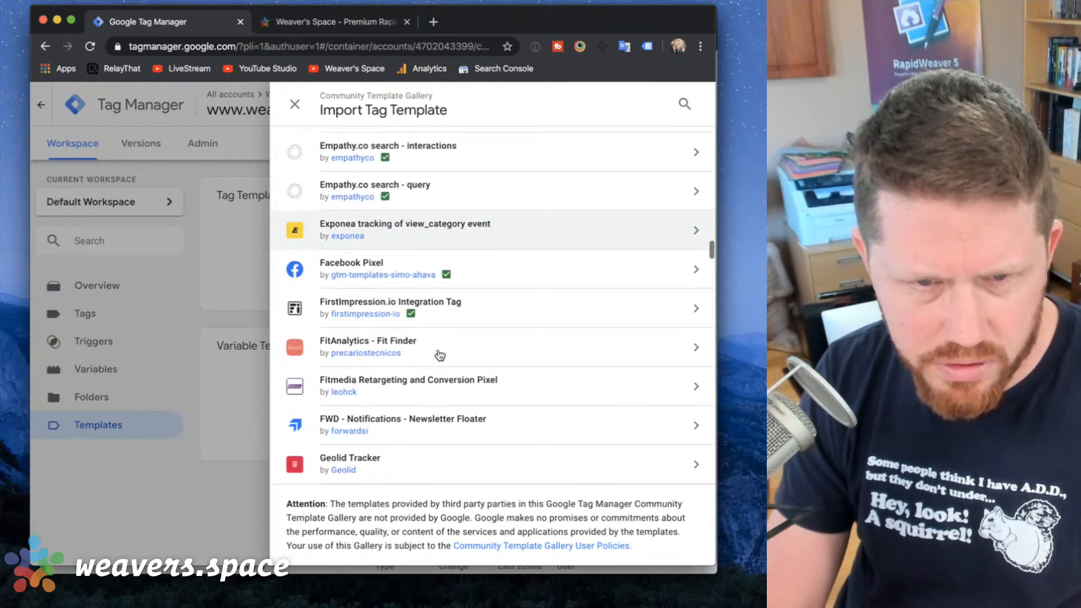
Review the Facebook Pixel template's description, links and Injects Scripts permission, and return to the gallery without adding it.
click(417, 264)
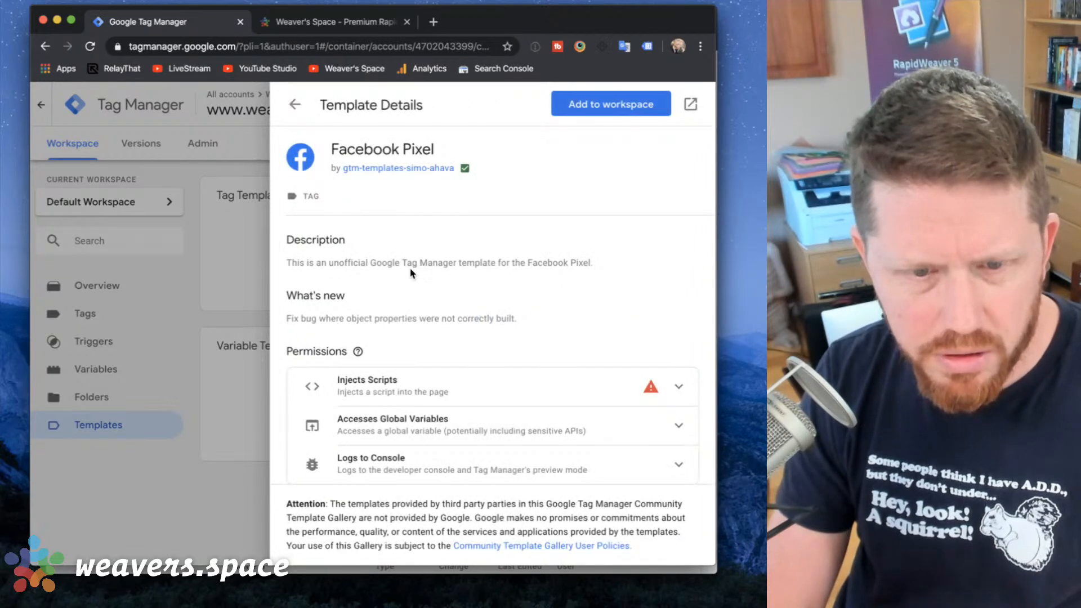
scroll(408, 296, down, 1)
scroll(409, 296, down, 2)
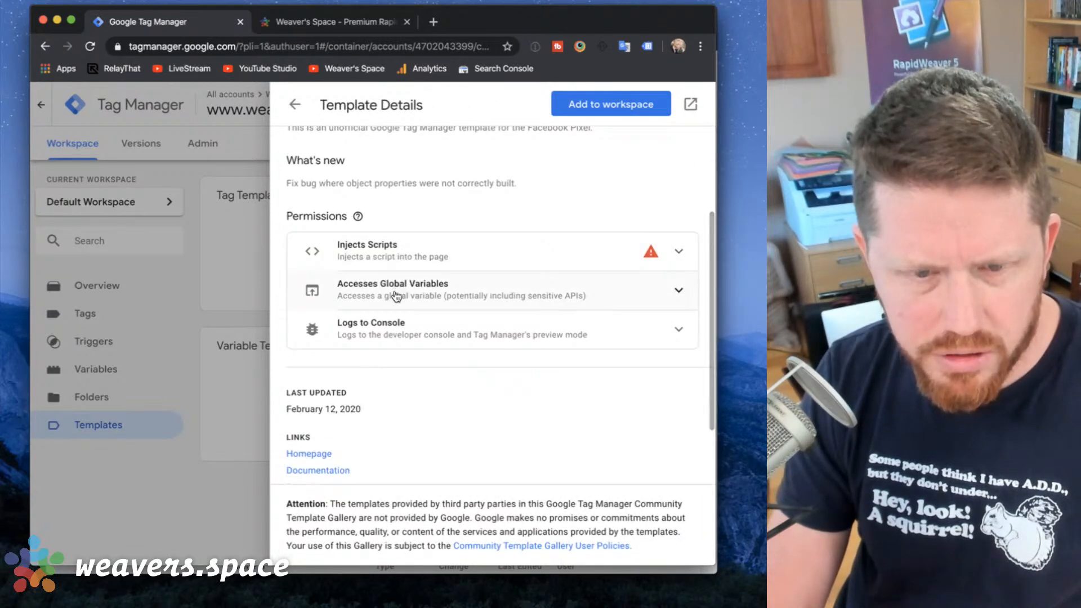
scroll(395, 291, down, 2)
scroll(396, 293, up, 5)
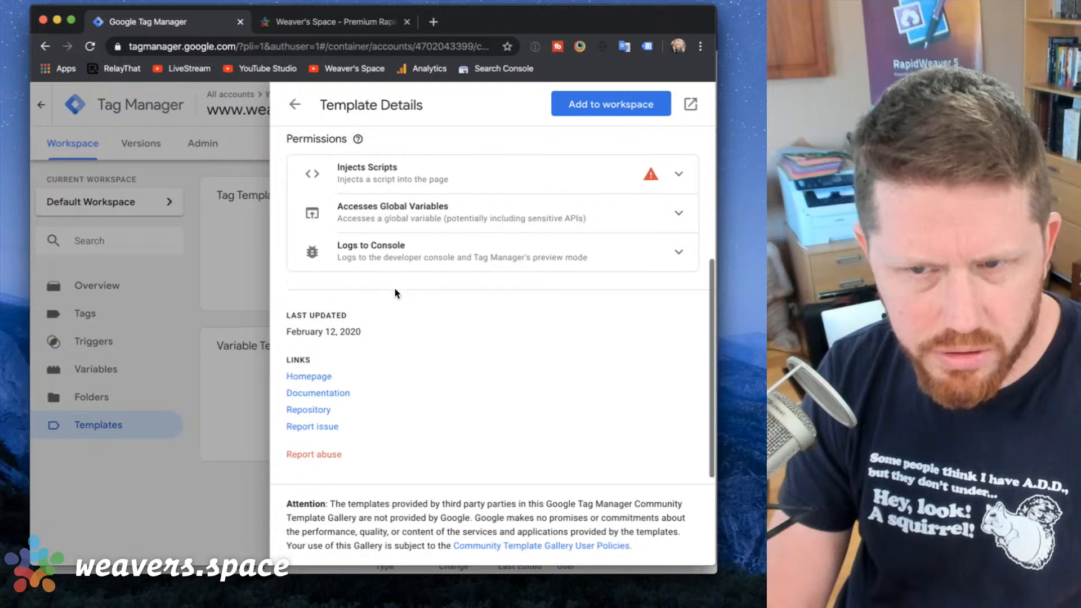
click(376, 398)
scroll(377, 395, down, 3)
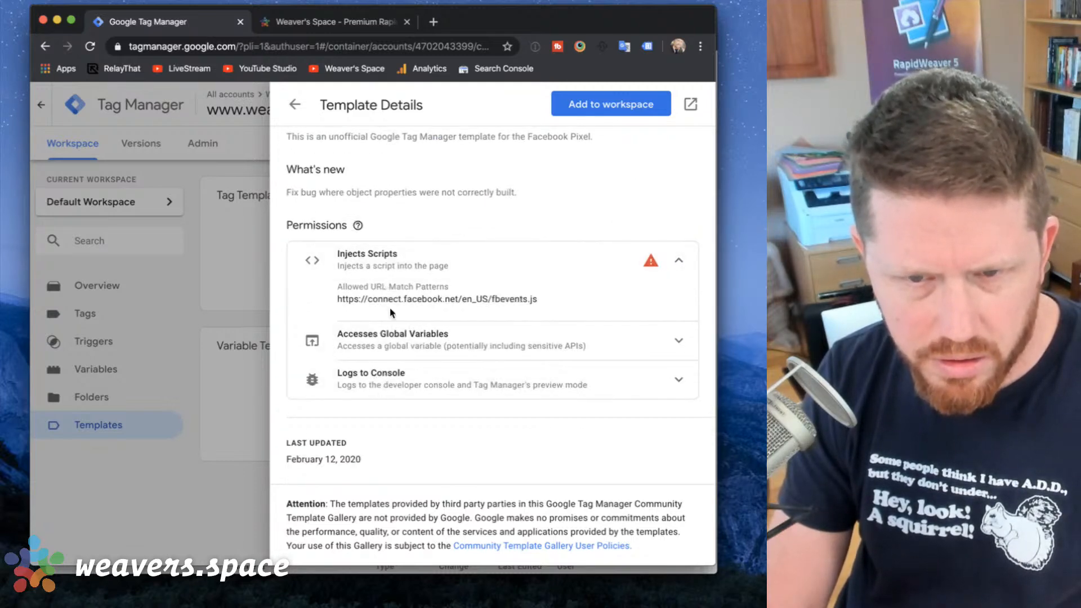
click(386, 262)
scroll(387, 260, up, 3)
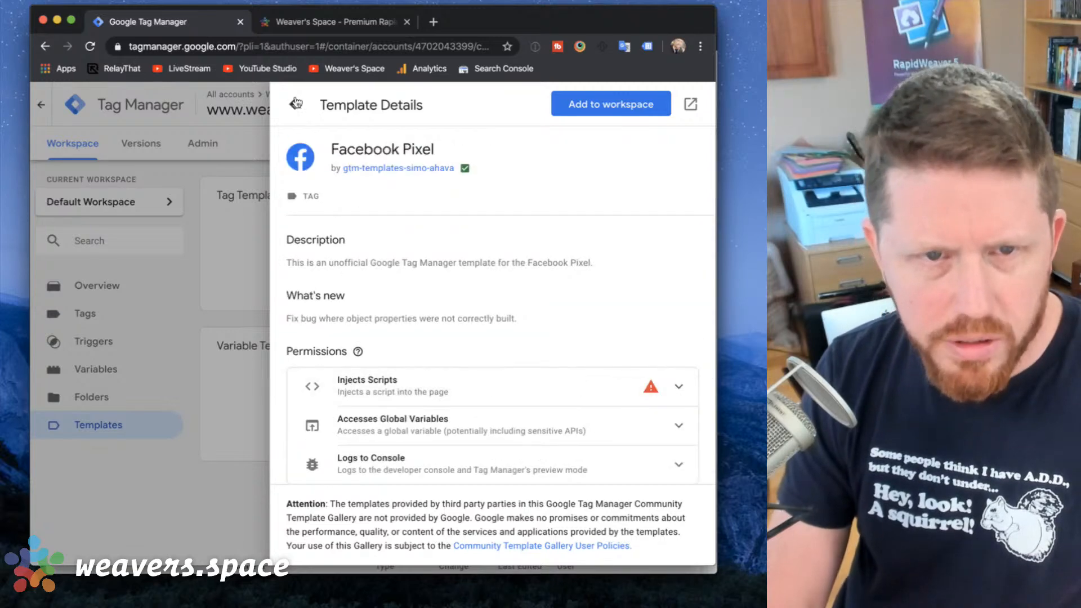
click(295, 106)
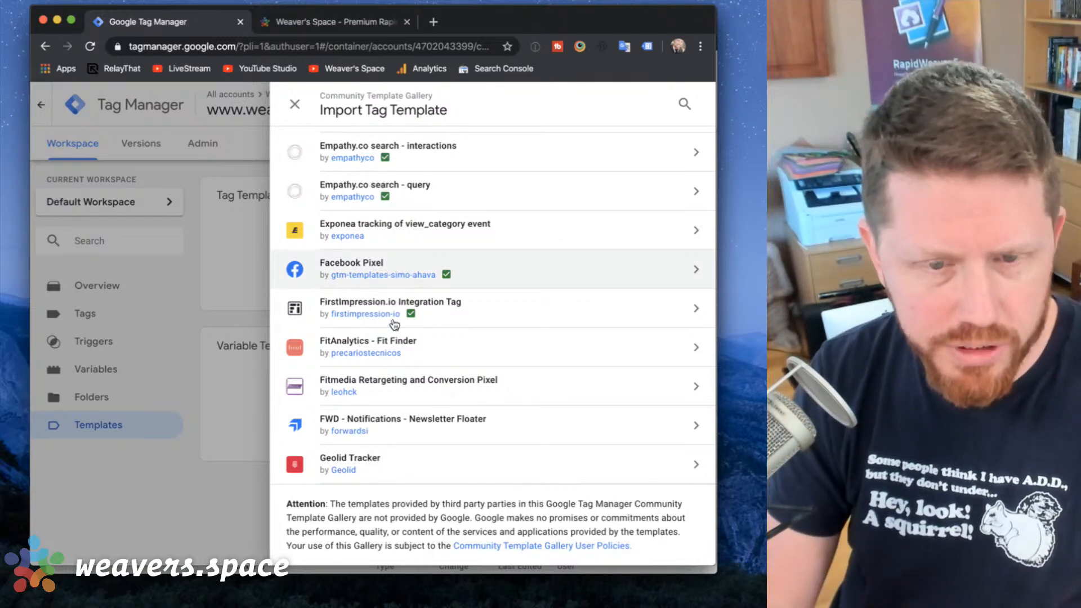
Look through the remaining tag templates to the end of the gallery and close it without importing any.
scroll(394, 316, down, 2)
scroll(394, 325, down, 1)
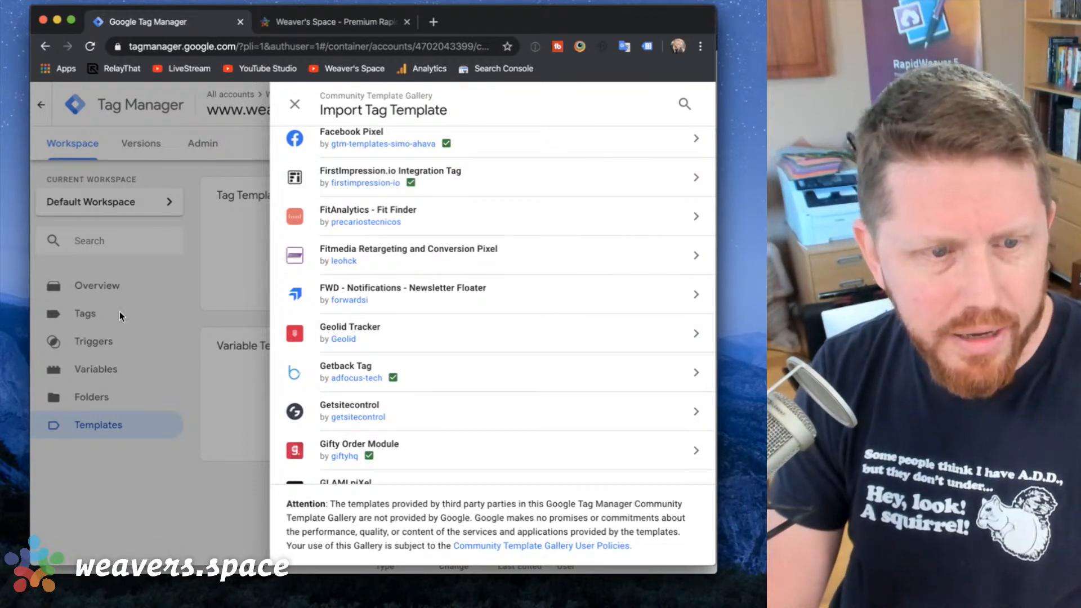
scroll(627, 246, down, 5)
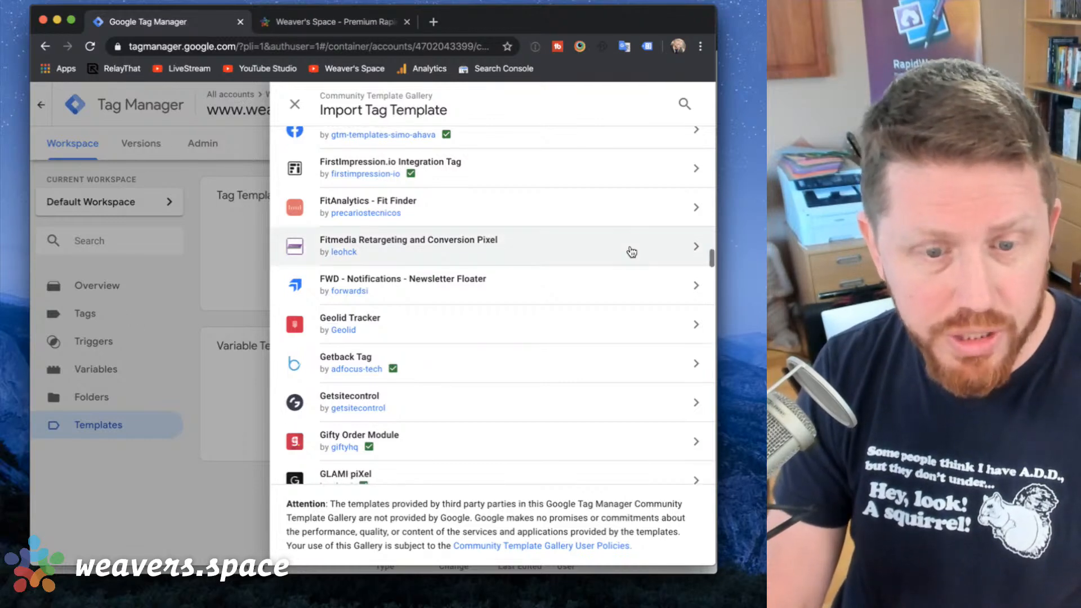
scroll(631, 252, down, 5)
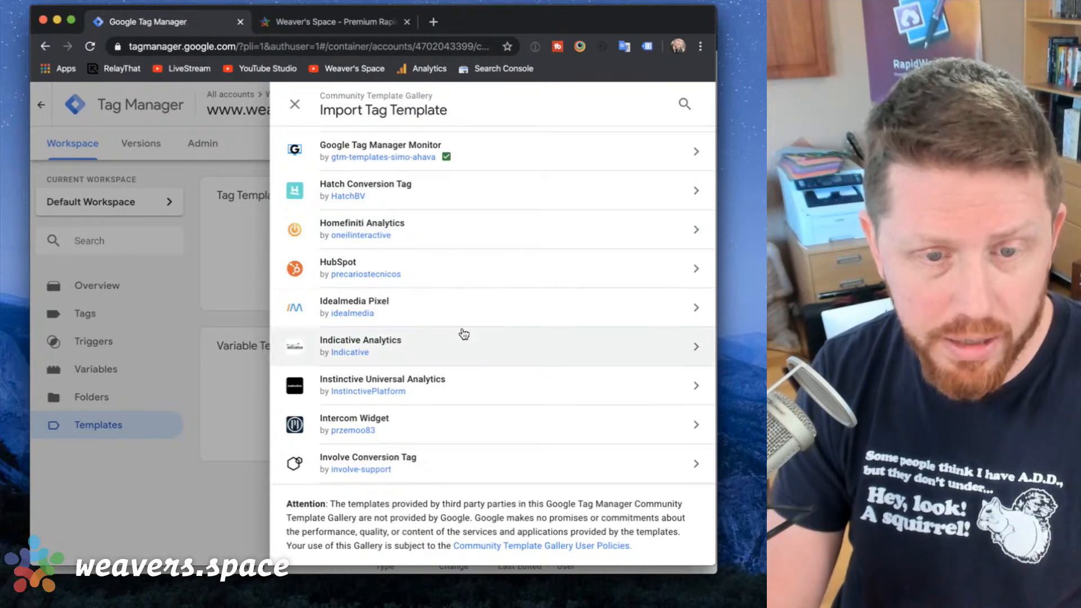
scroll(461, 332, down, 2)
scroll(463, 333, down, 5)
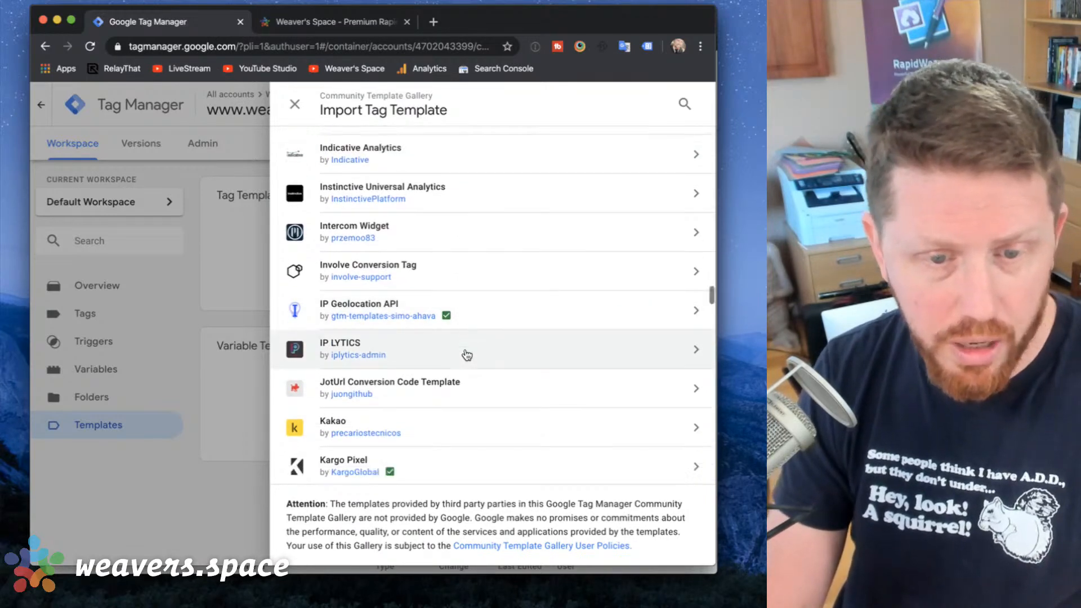
scroll(467, 355, down, 3)
scroll(467, 355, down, 6)
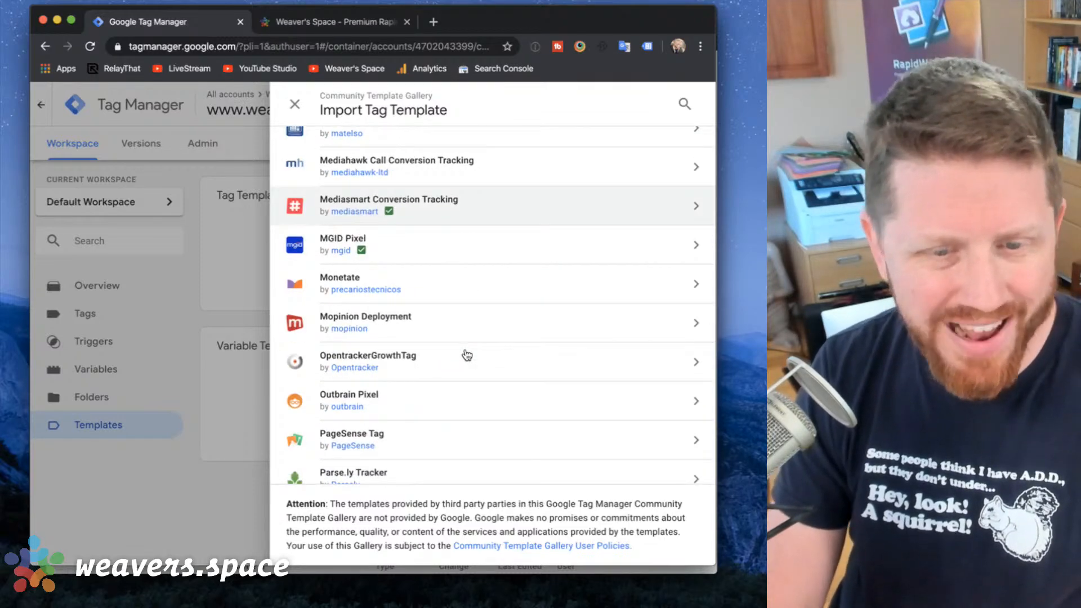
scroll(466, 355, down, 3)
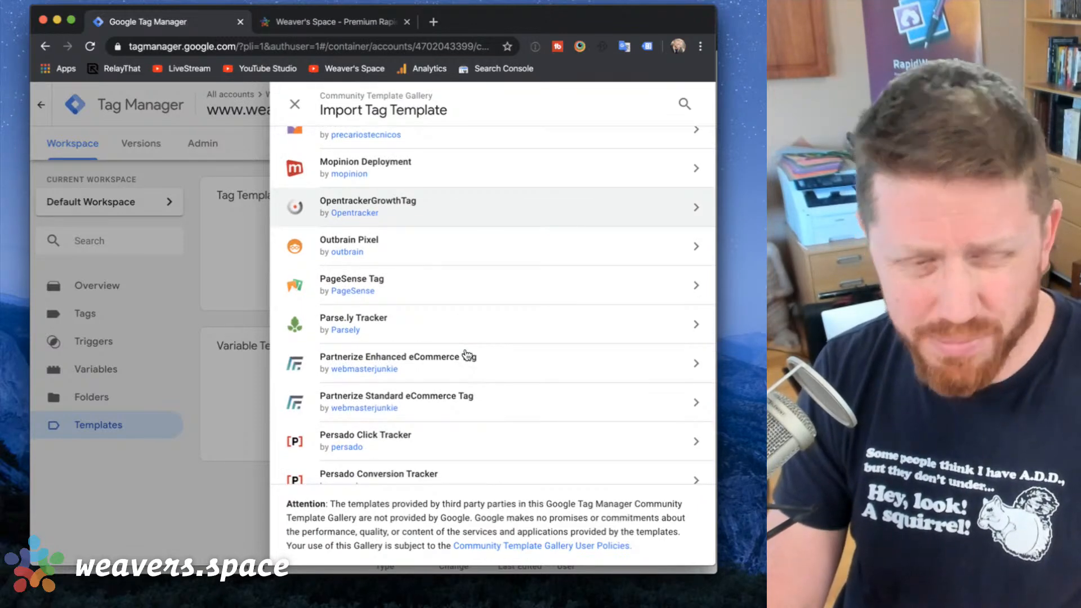
scroll(465, 422, down, 7)
scroll(469, 424, down, 6)
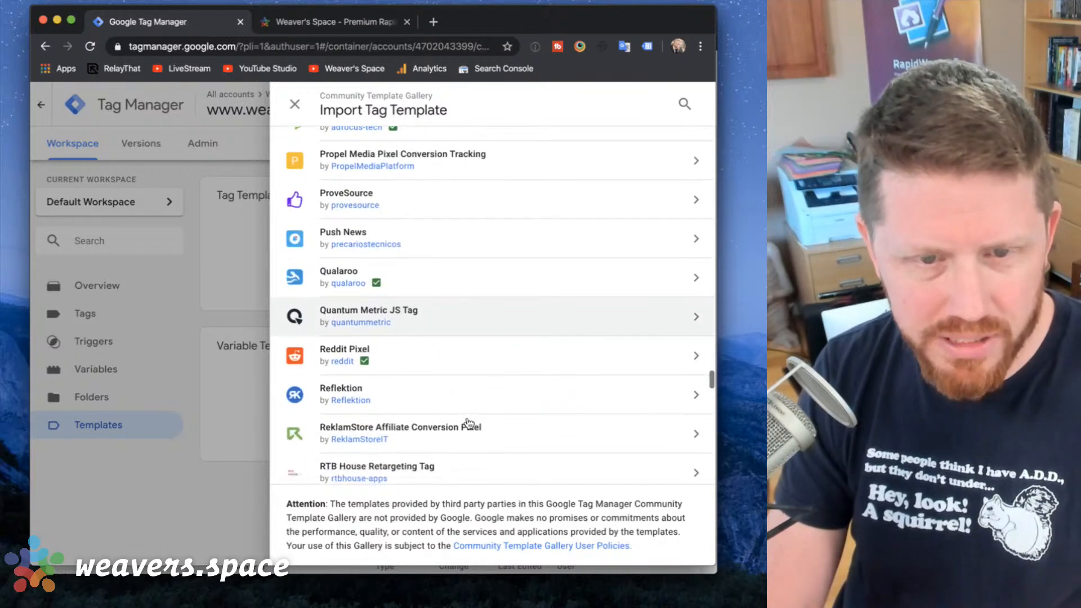
scroll(418, 247, down, 6)
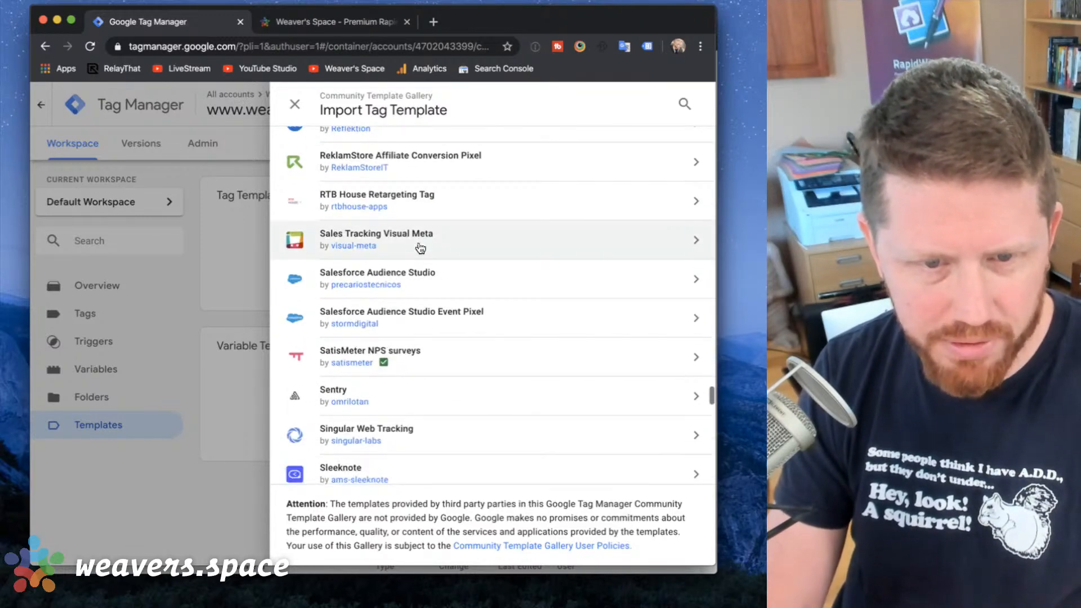
scroll(419, 248, down, 8)
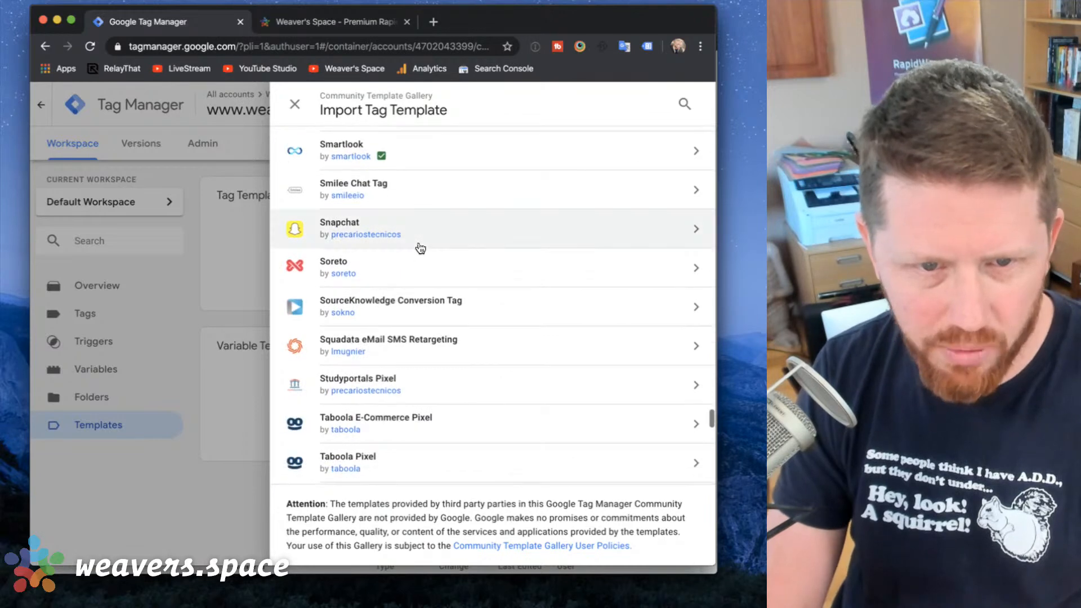
scroll(420, 248, down, 3)
scroll(418, 248, up, 3)
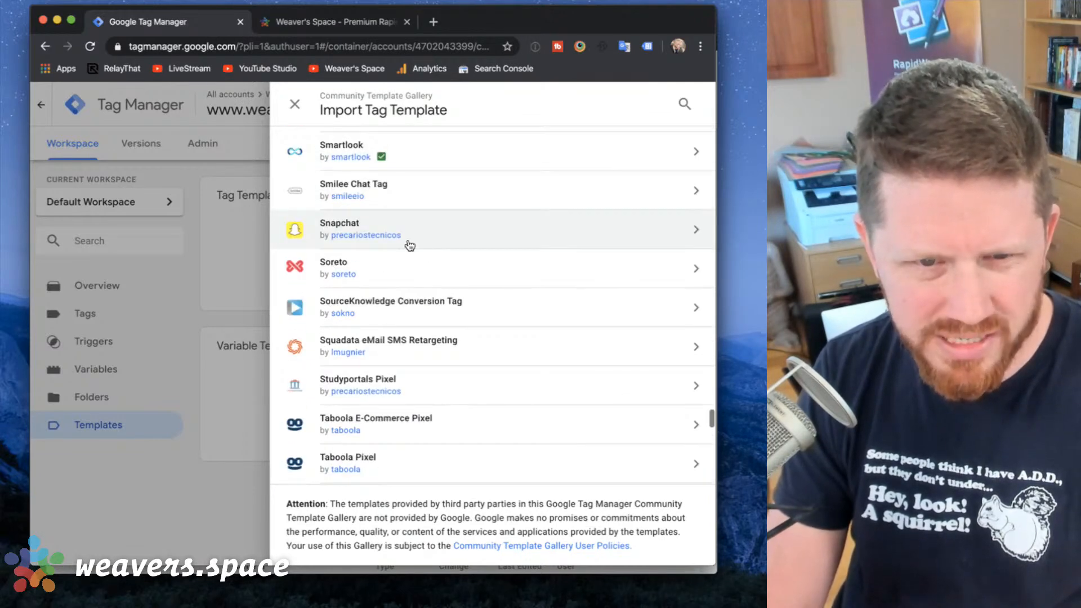
scroll(442, 256, down, 12)
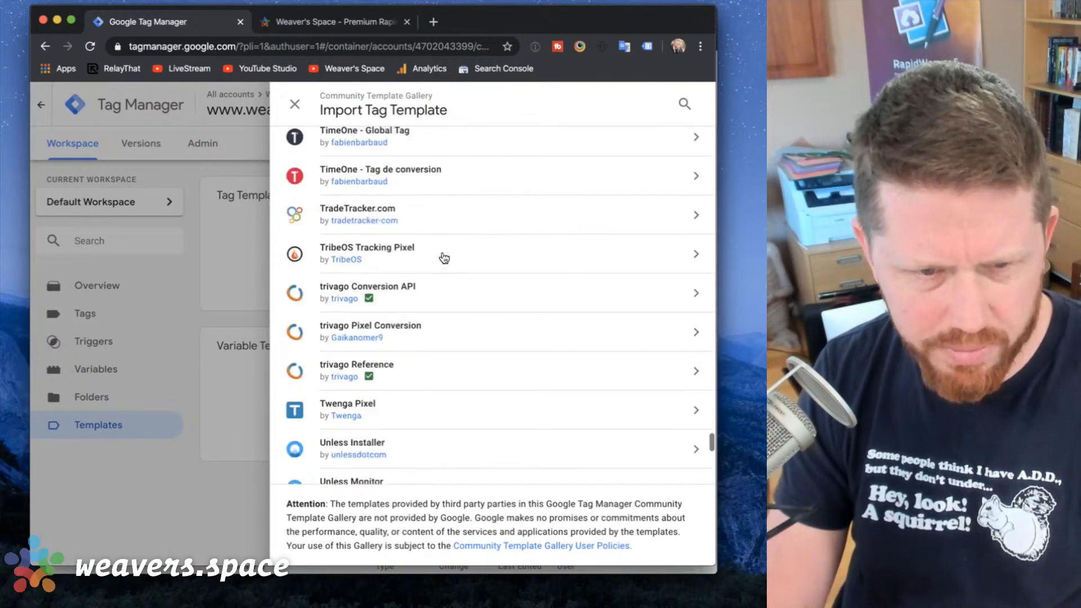
scroll(444, 258, down, 2)
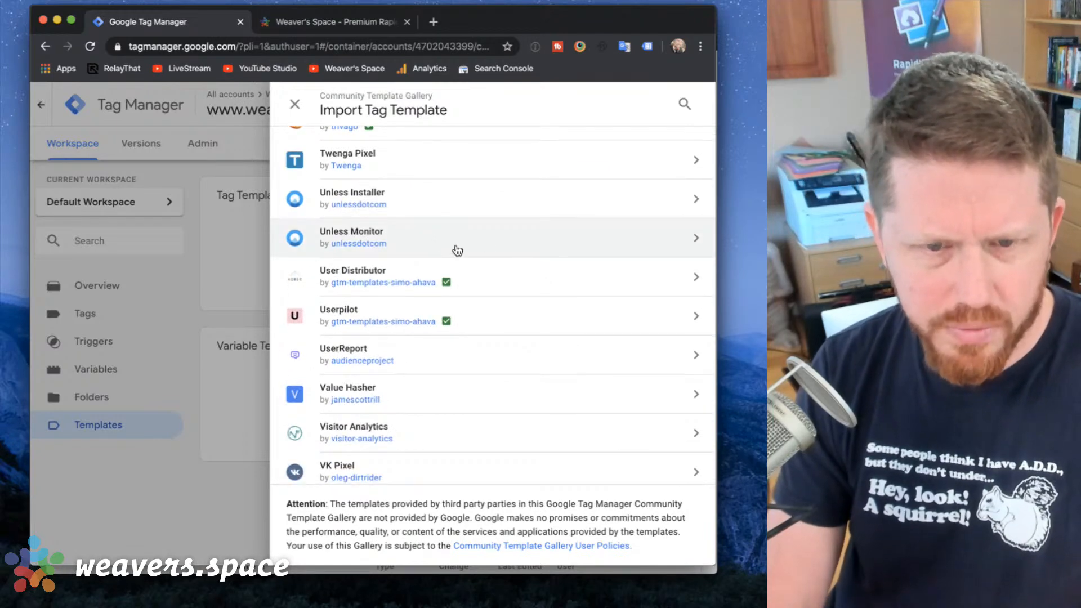
scroll(468, 366, down, 6)
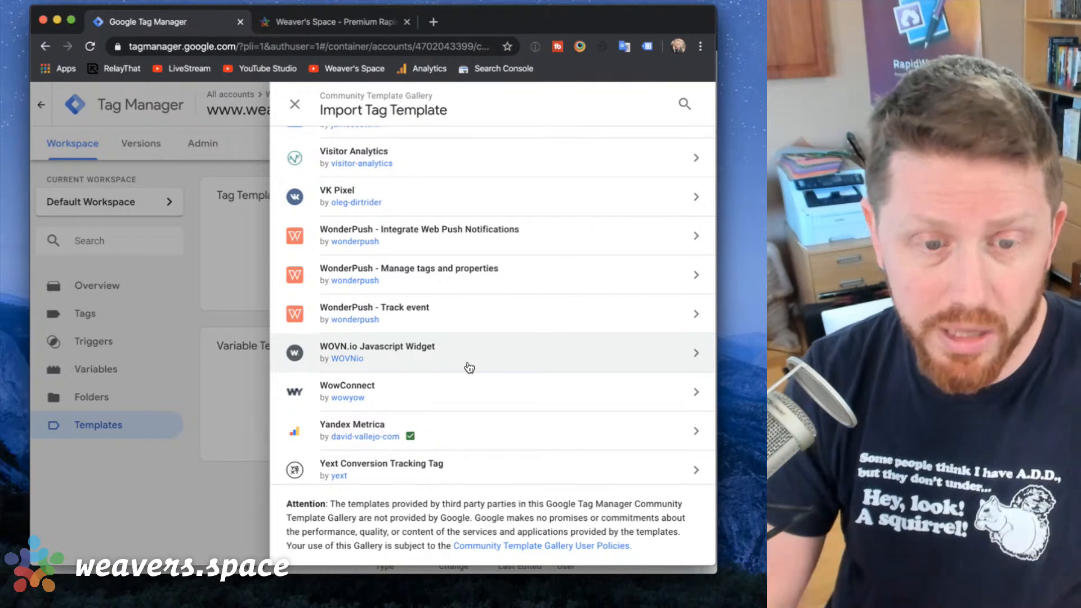
scroll(467, 350, down, 1)
scroll(467, 350, up, 20)
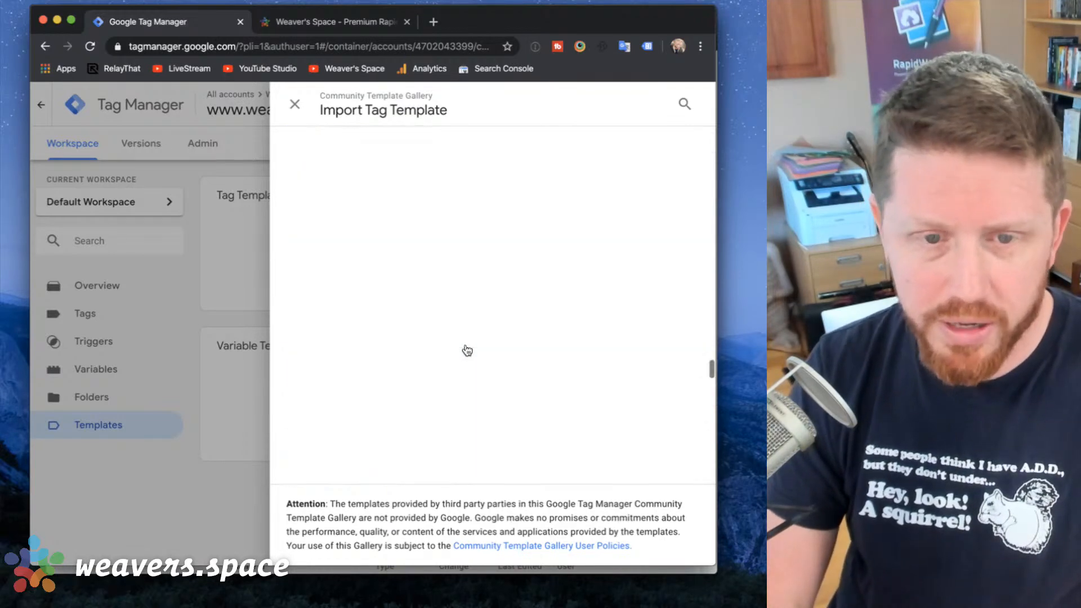
scroll(468, 350, up, 10)
click(296, 105)
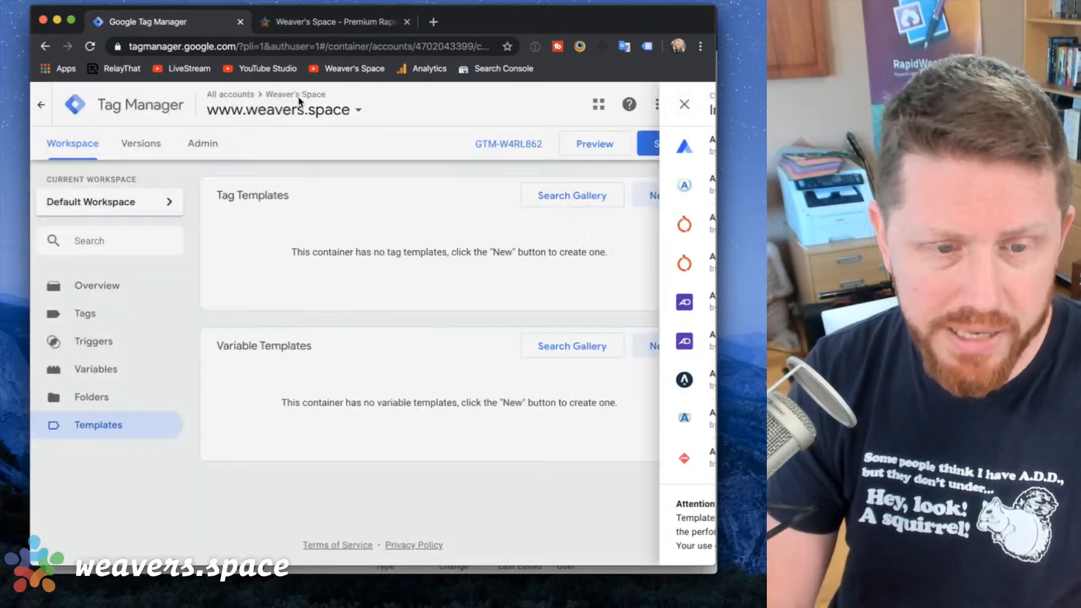
In the variable template gallery, review the Cookiebot Consent State details and its cookie-reading permission, and return to the list.
click(573, 351)
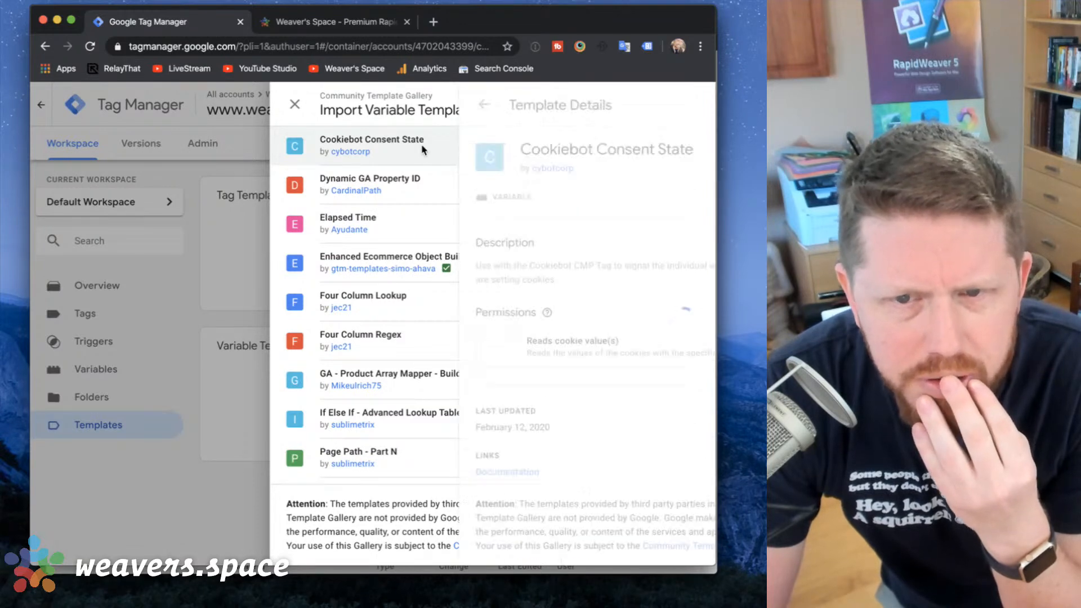
click(423, 153)
scroll(413, 265, down, 3)
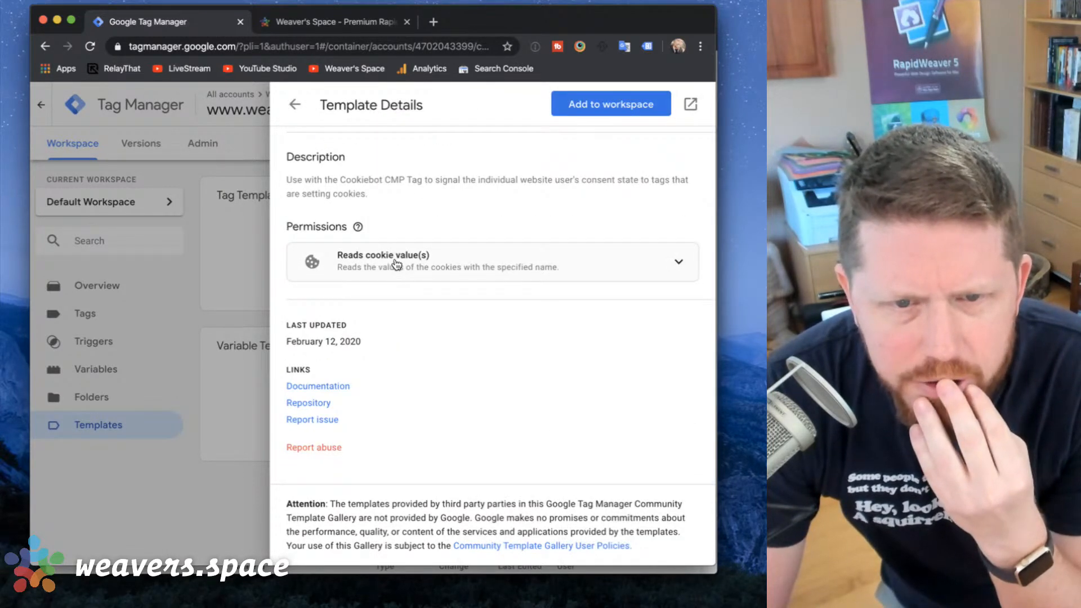
click(397, 264)
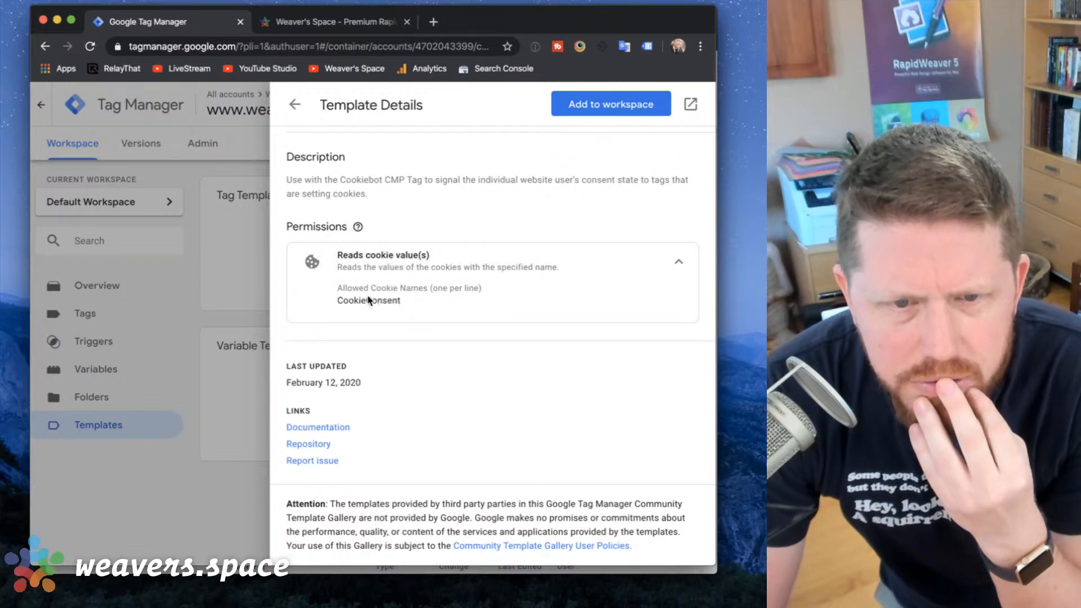
scroll(423, 299, down, 2)
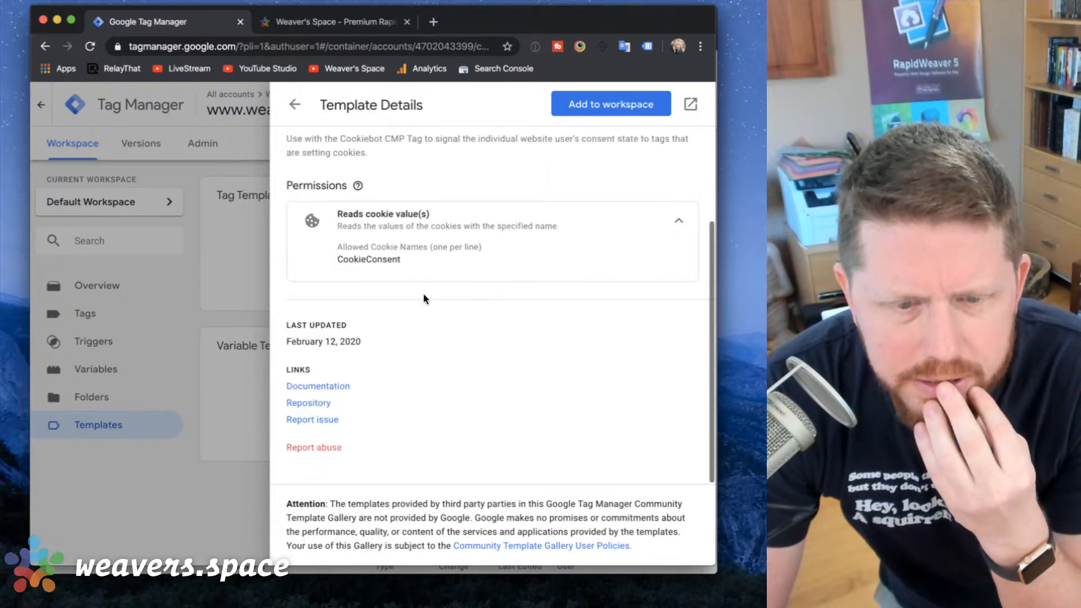
scroll(380, 312, up, 5)
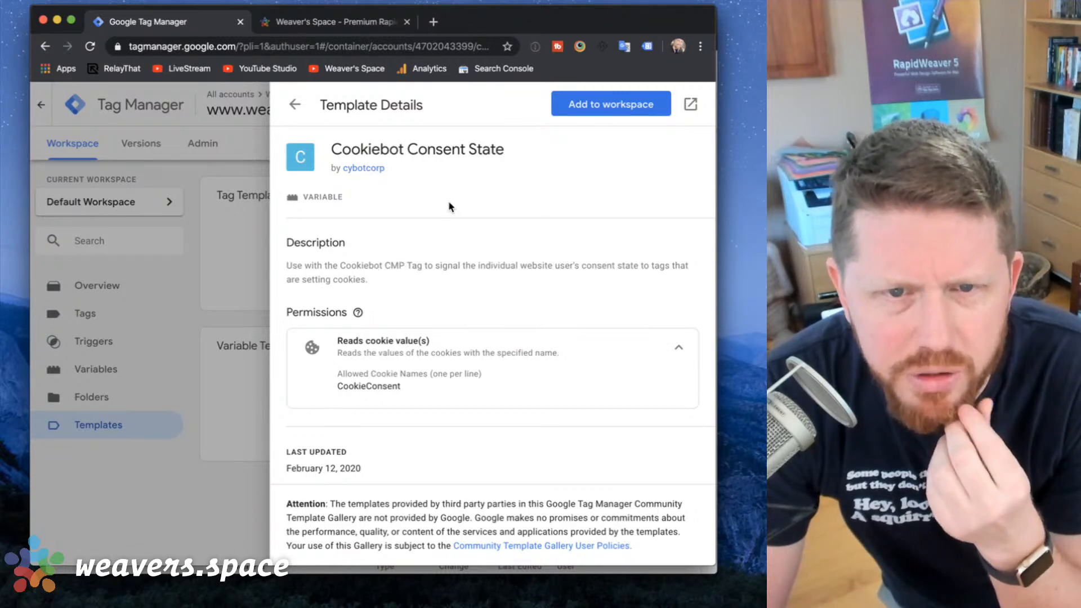
click(294, 105)
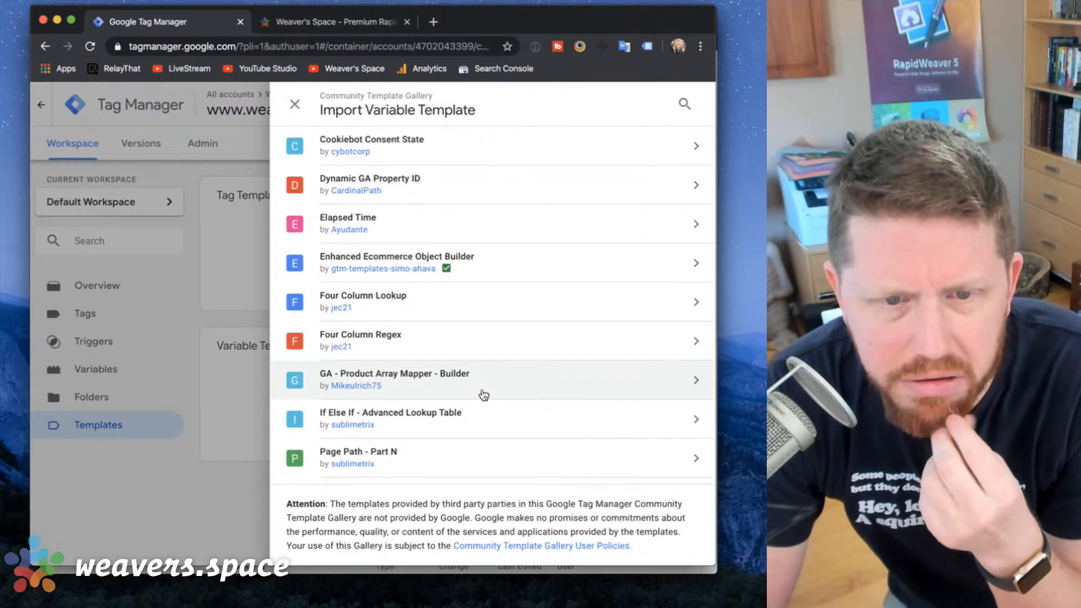
Look through the remaining variable templates to the end of the gallery and close it without importing any.
scroll(468, 340, down, 5)
scroll(468, 340, down, 3)
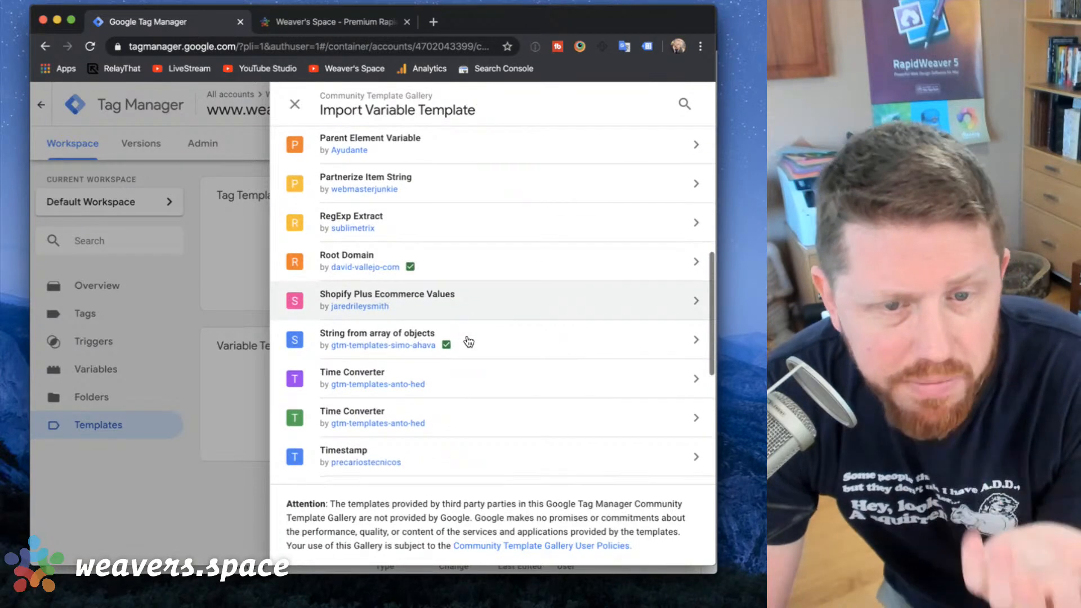
scroll(468, 340, down, 8)
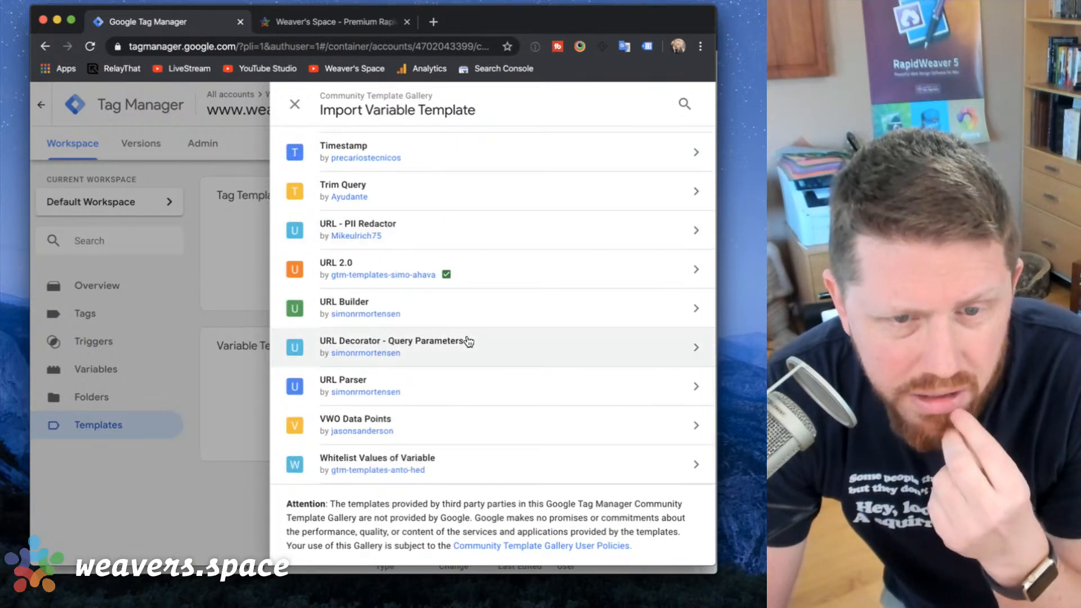
scroll(428, 349, up, 10)
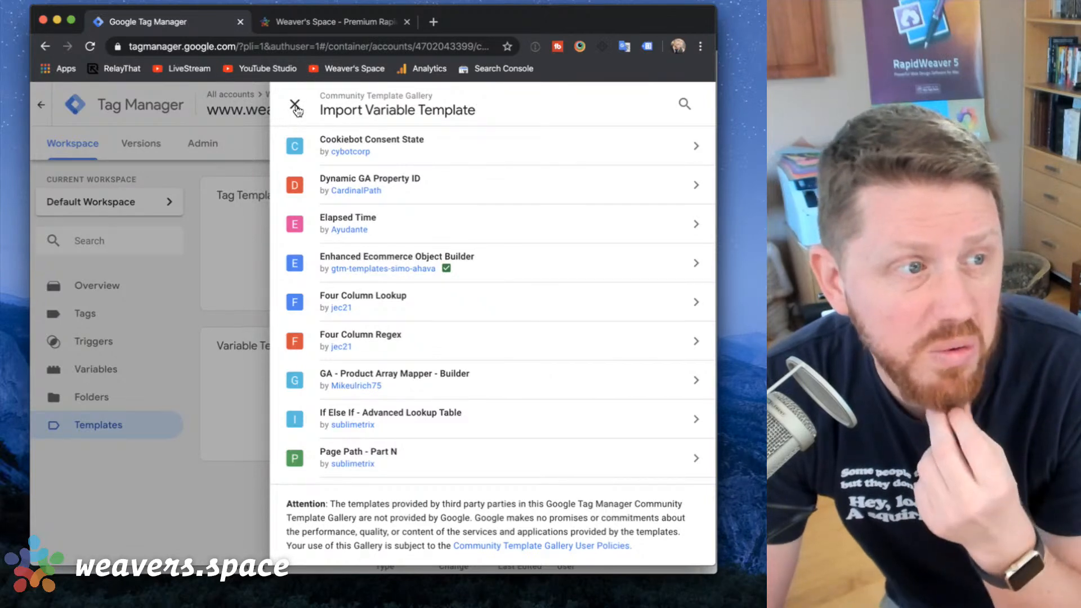
click(295, 106)
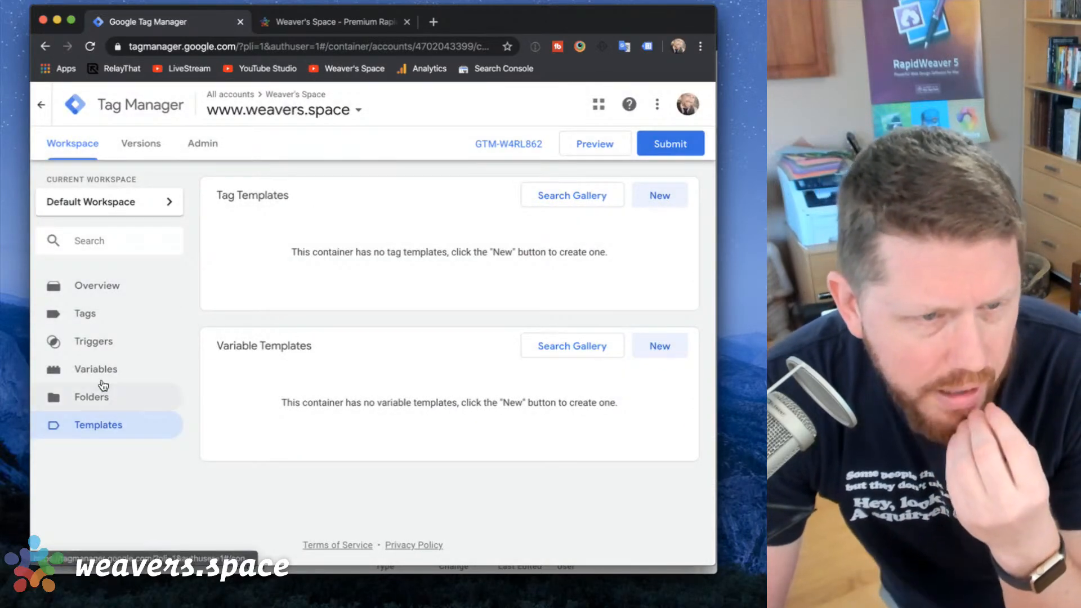
Open the workspace overview and review its summary cards and the list of workspace changes.
click(116, 286)
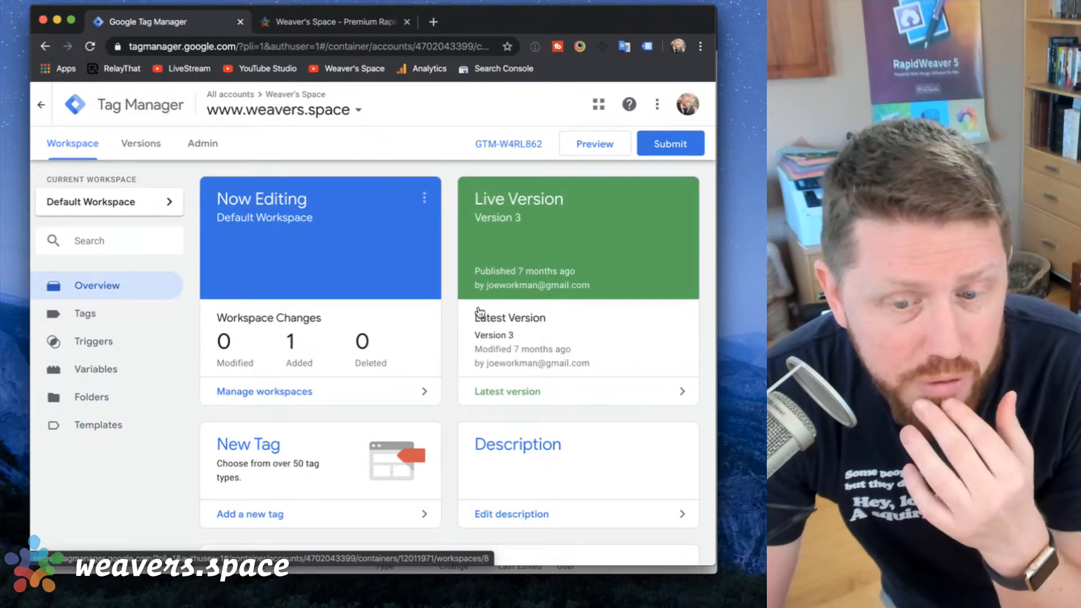
scroll(500, 346, down, 5)
scroll(502, 346, up, 5)
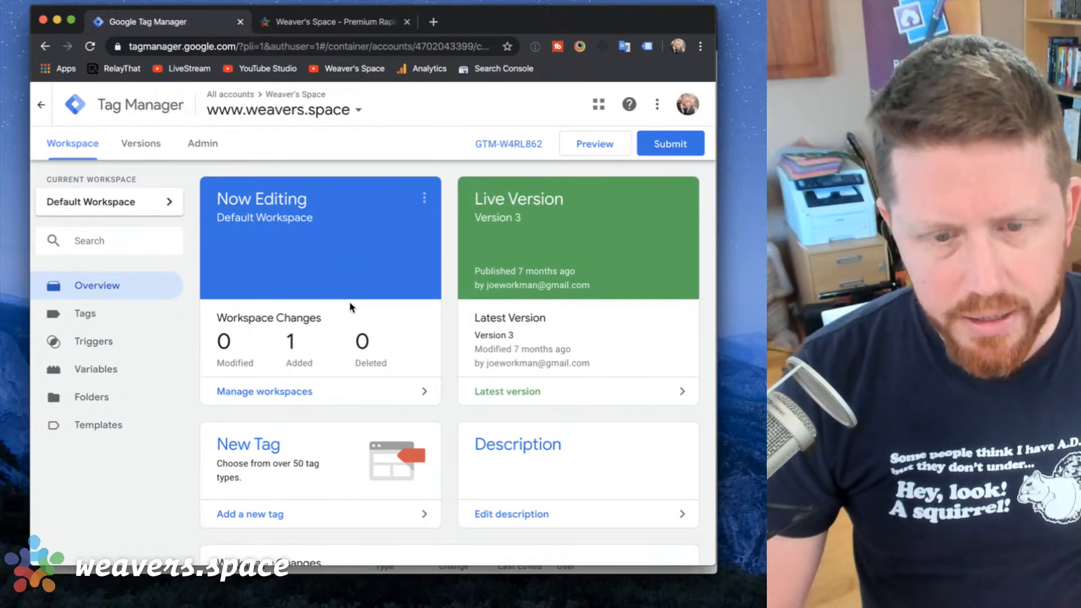
scroll(327, 322, down, 1)
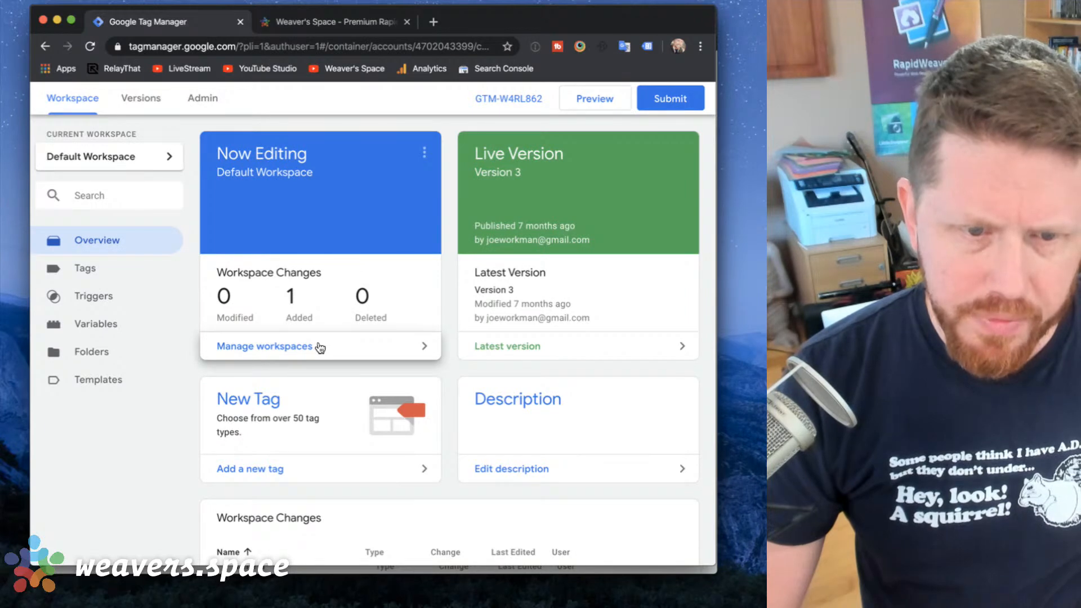
click(307, 437)
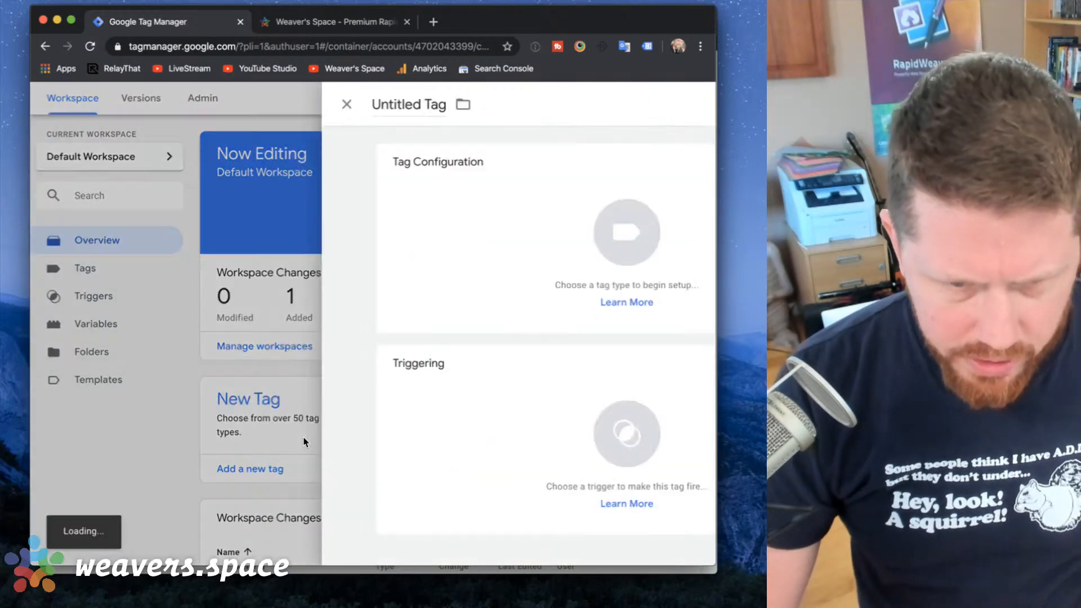
click(130, 104)
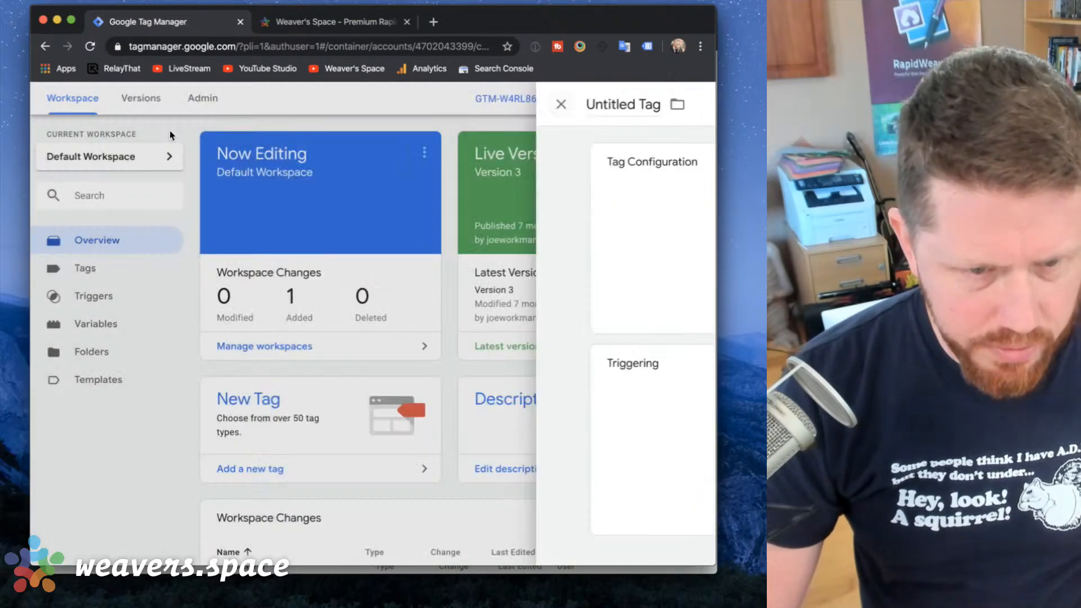
scroll(317, 414, down, 3)
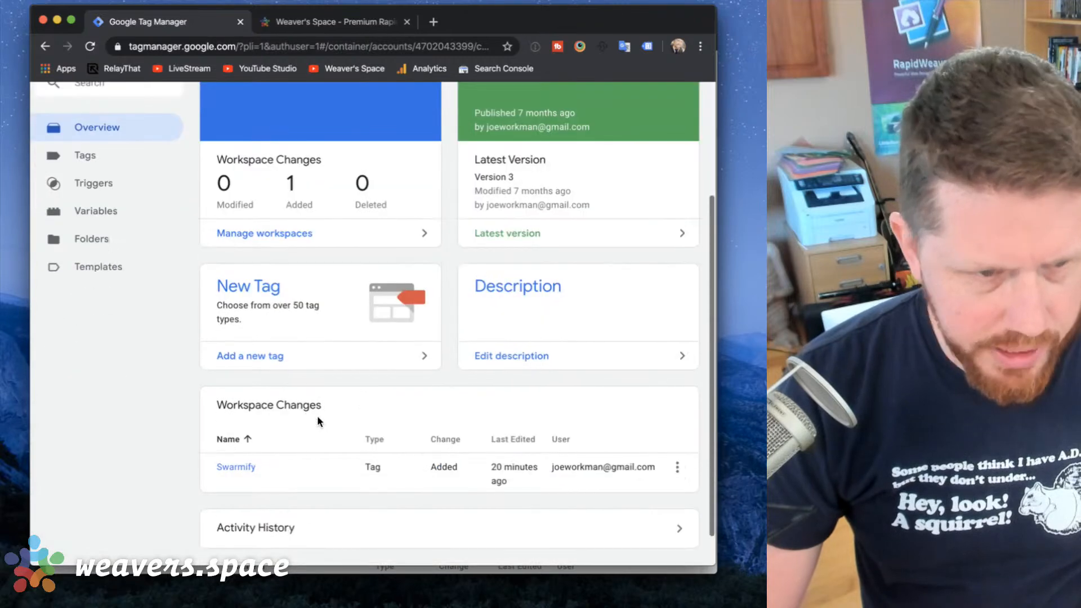
Remove the Not Admin View firing trigger from the Swarmify tag and save the tag without any trigger.
click(84, 156)
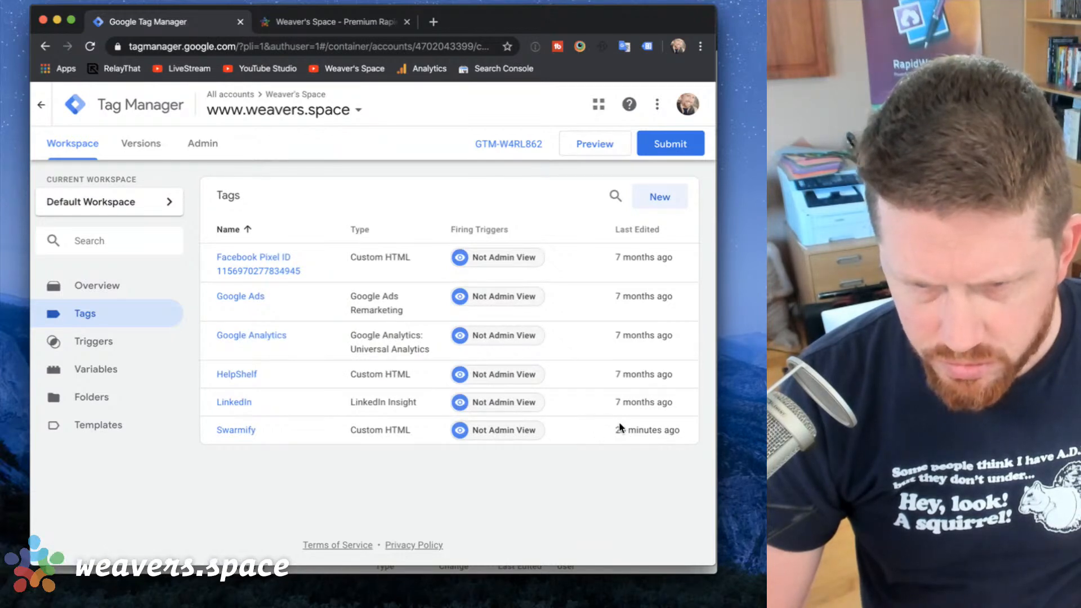
click(228, 431)
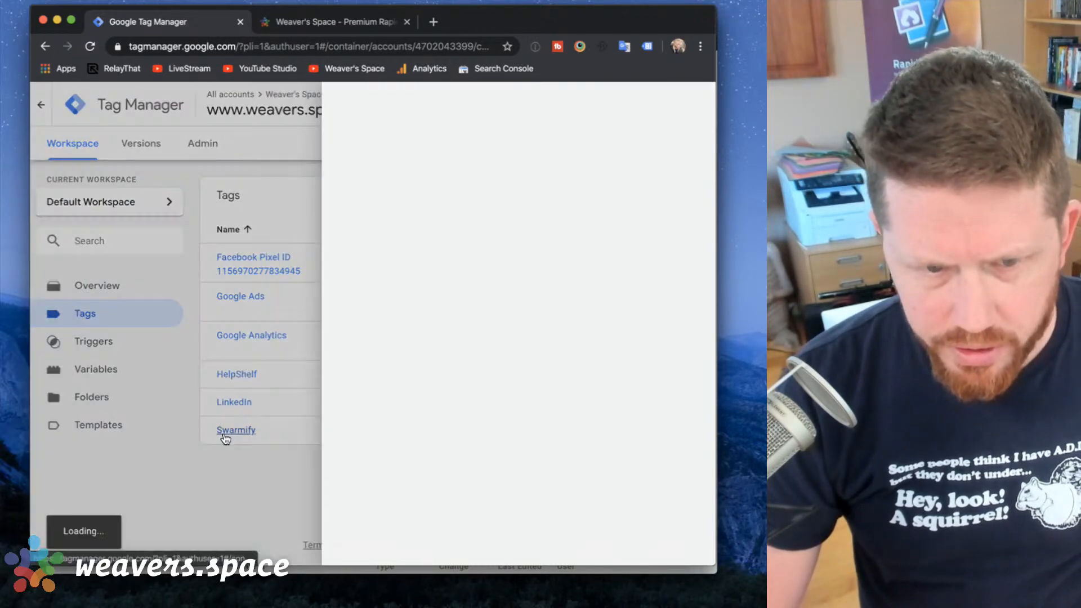
scroll(331, 309, down, 3)
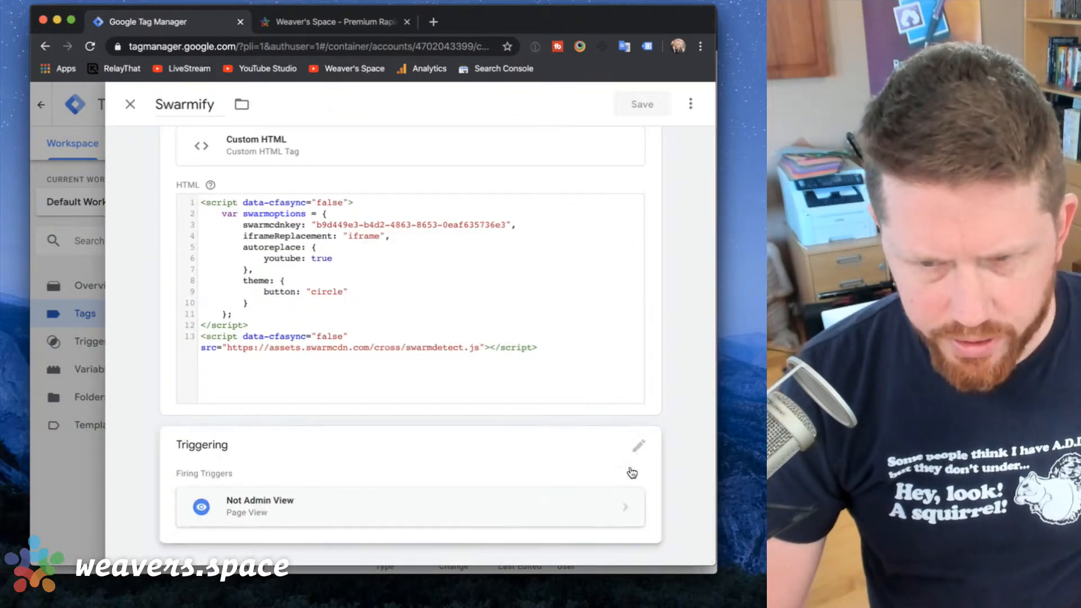
click(638, 447)
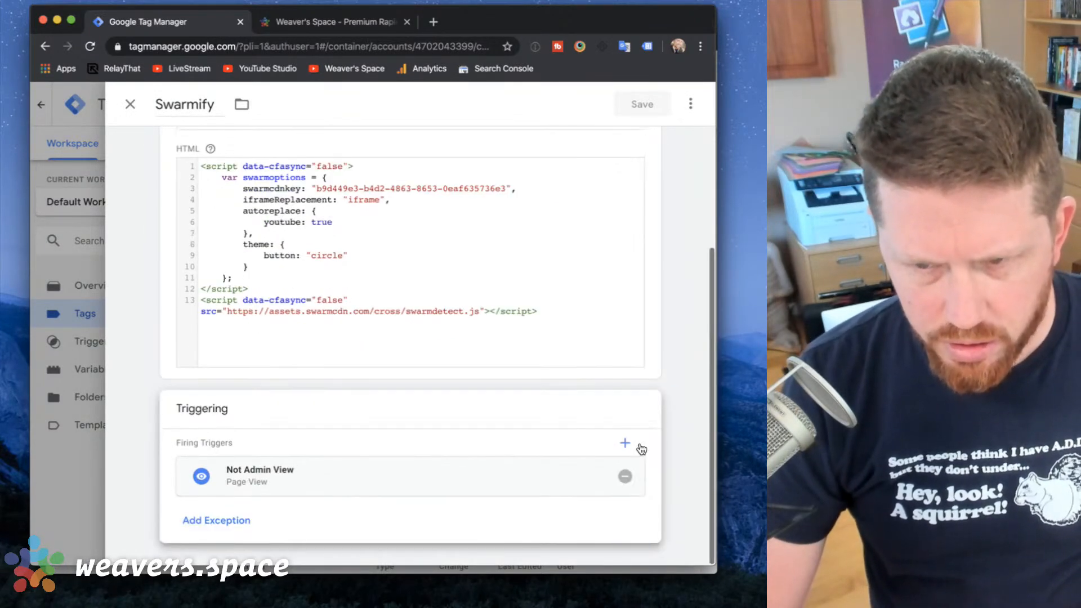
click(625, 477)
scroll(570, 477, down, 2)
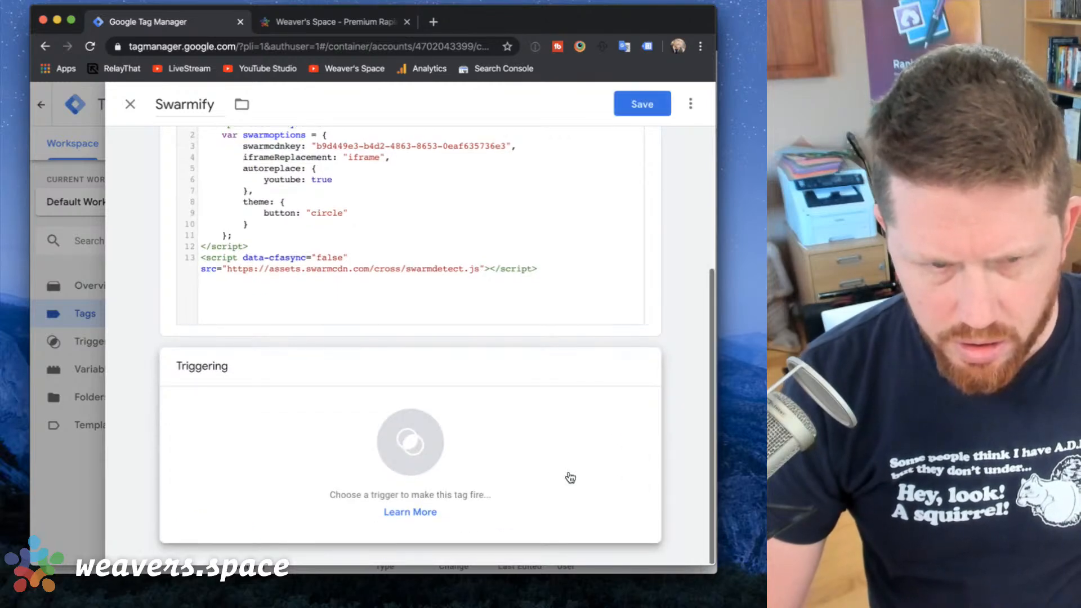
click(645, 102)
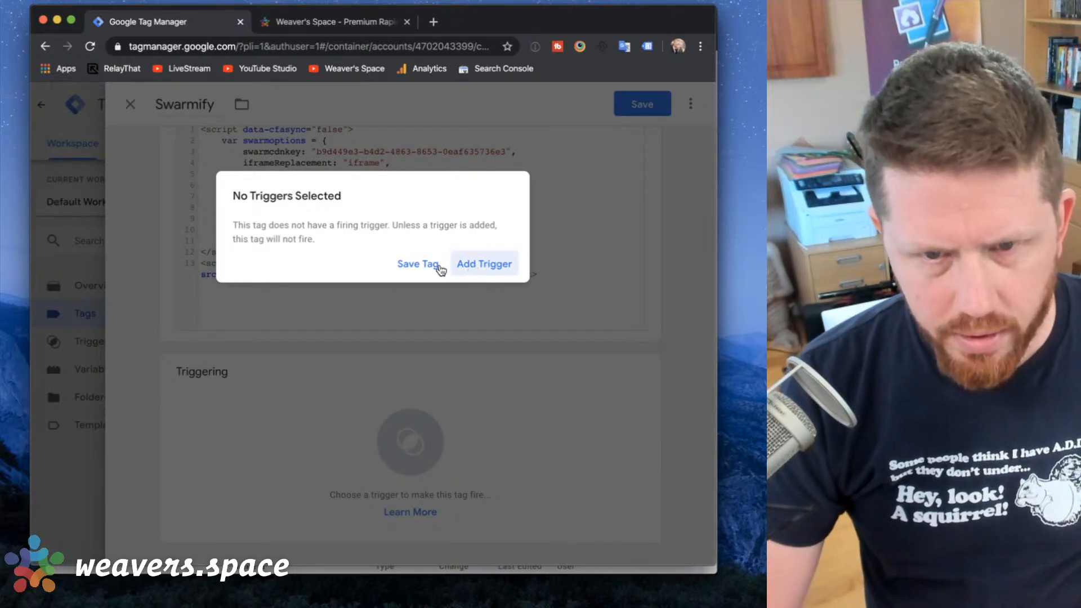
click(406, 265)
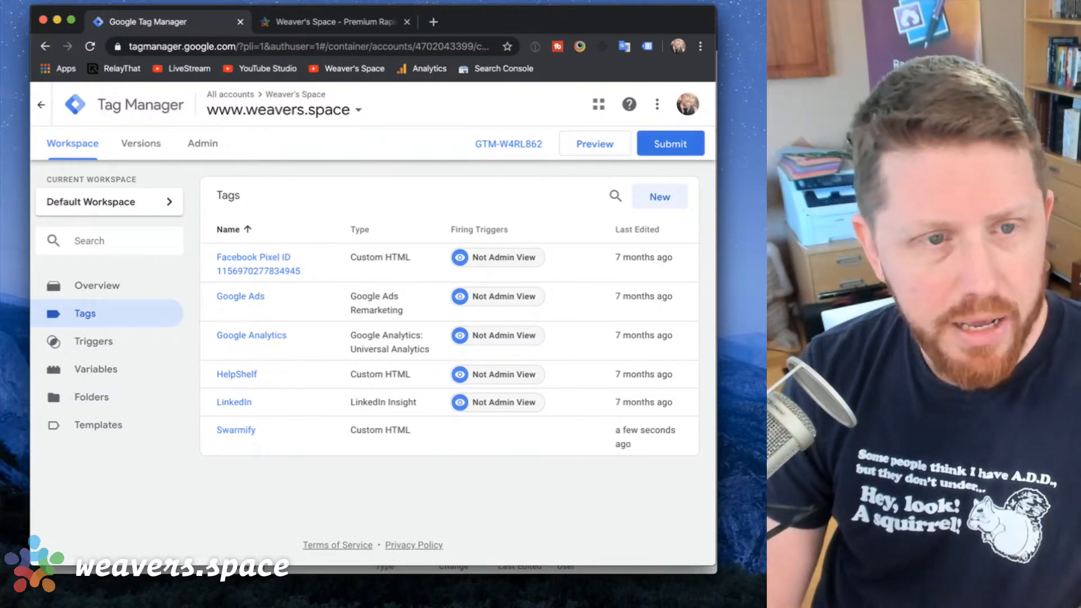
Start submitting the workspace changes with the Create Version option and name the version "Added Swarmify Embed".
click(77, 145)
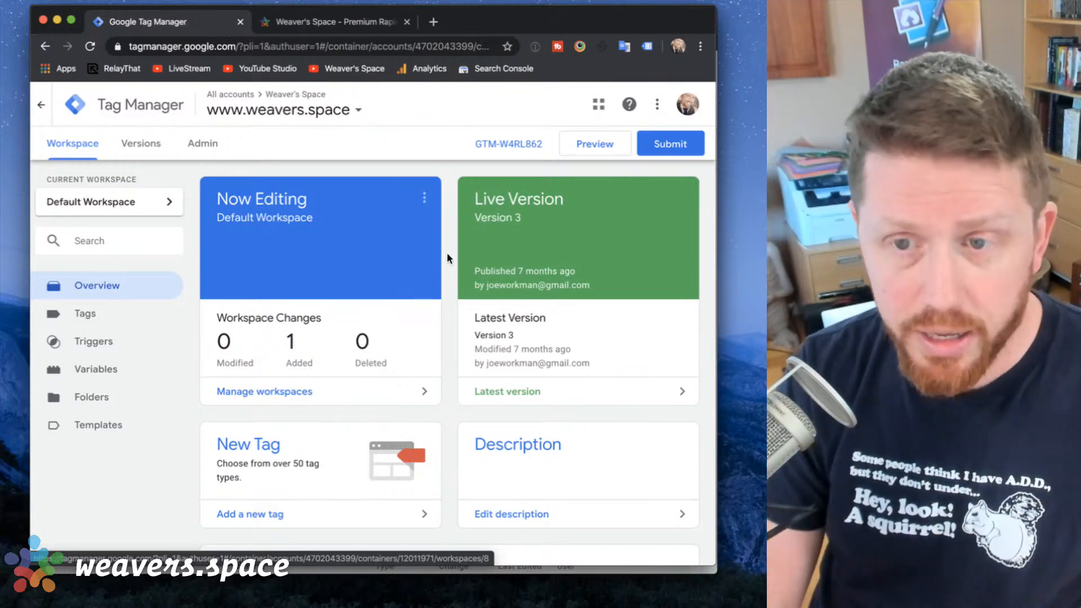
click(675, 149)
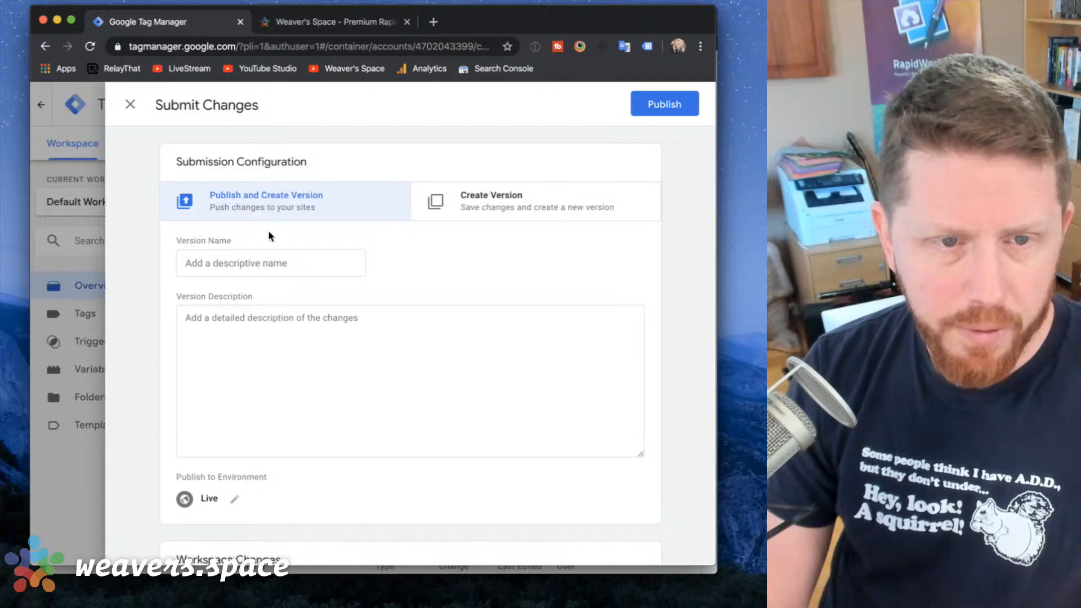
click(556, 209)
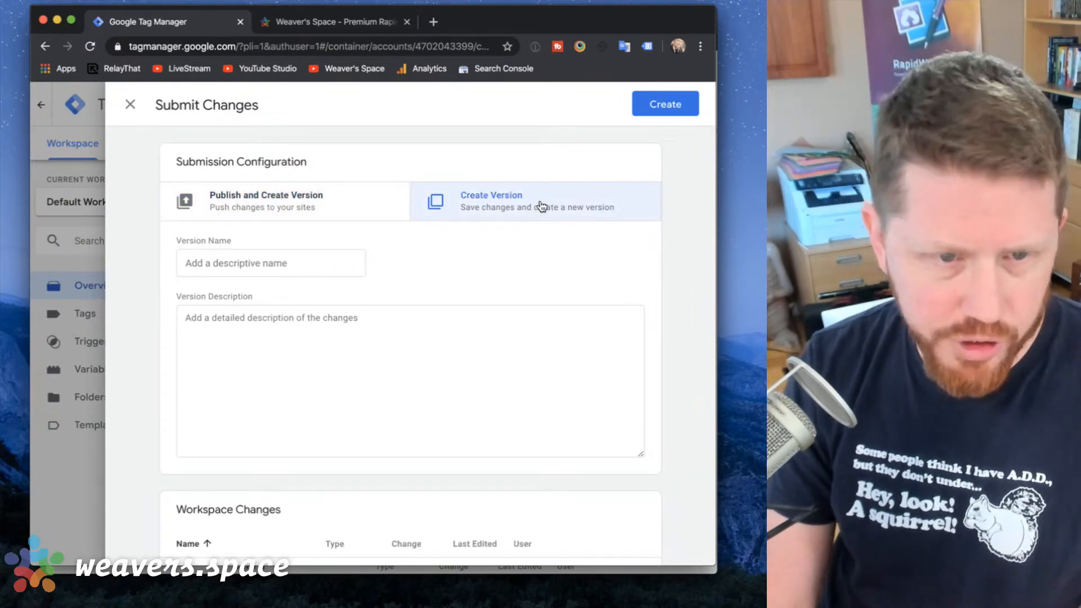
click(201, 268)
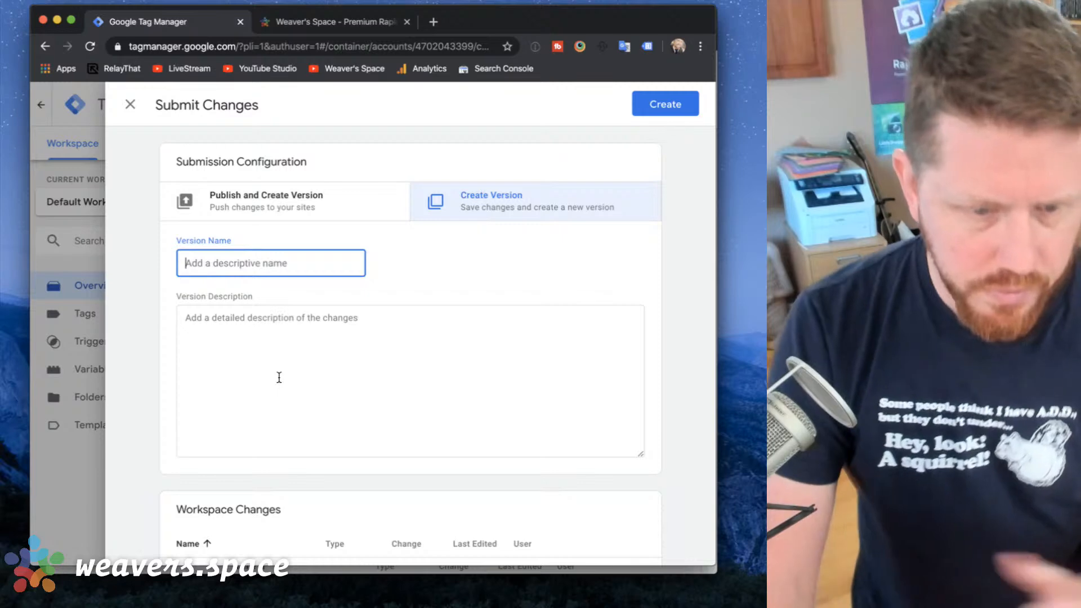
scroll(277, 377, down, 2)
scroll(278, 377, up, 2)
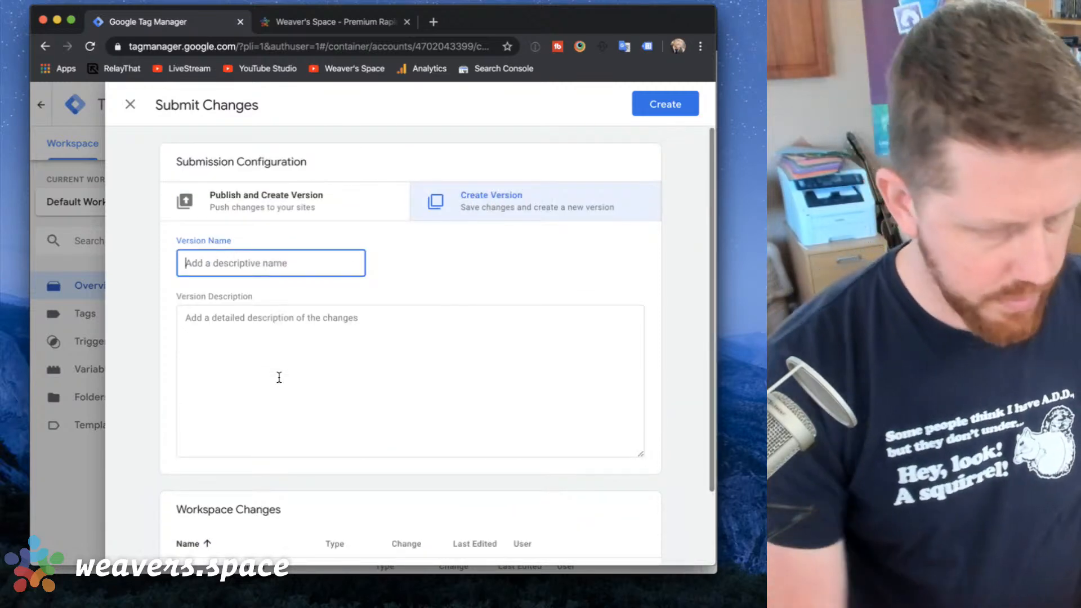
text(Added )
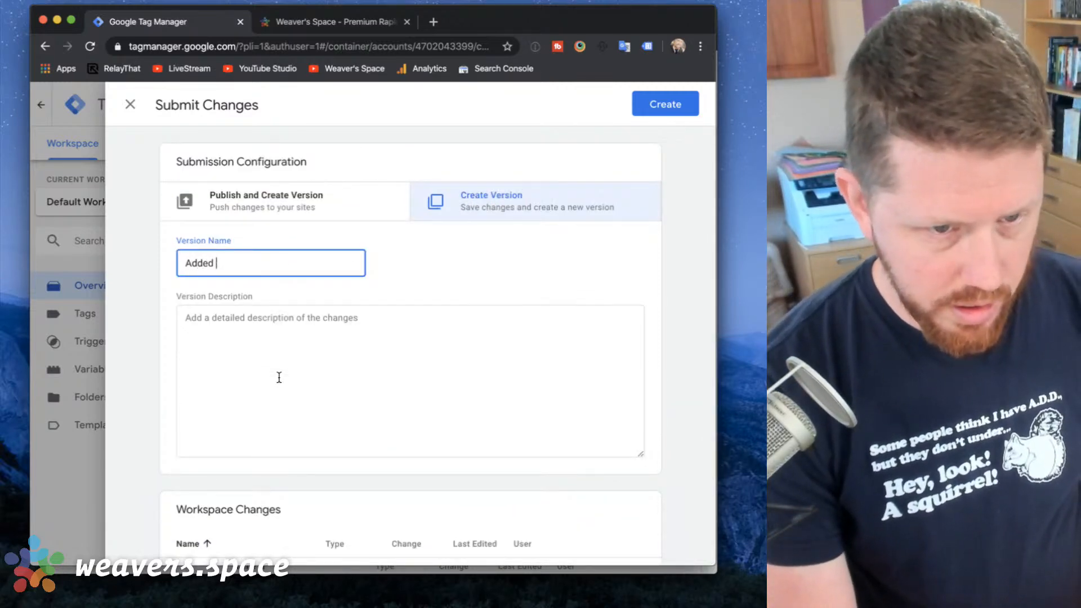
text(Swarmify )
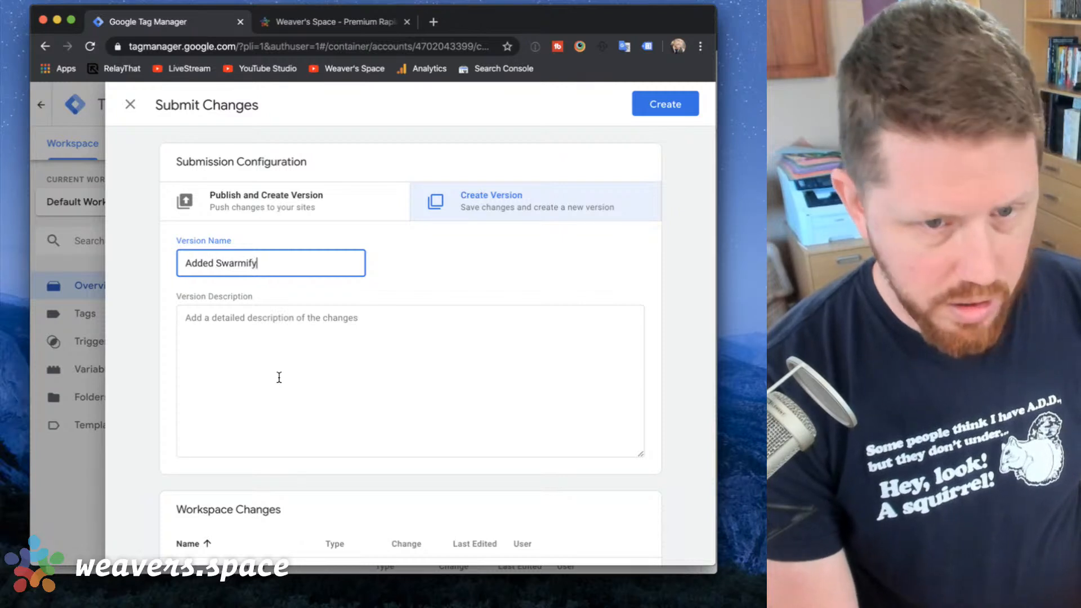
text(Embed)
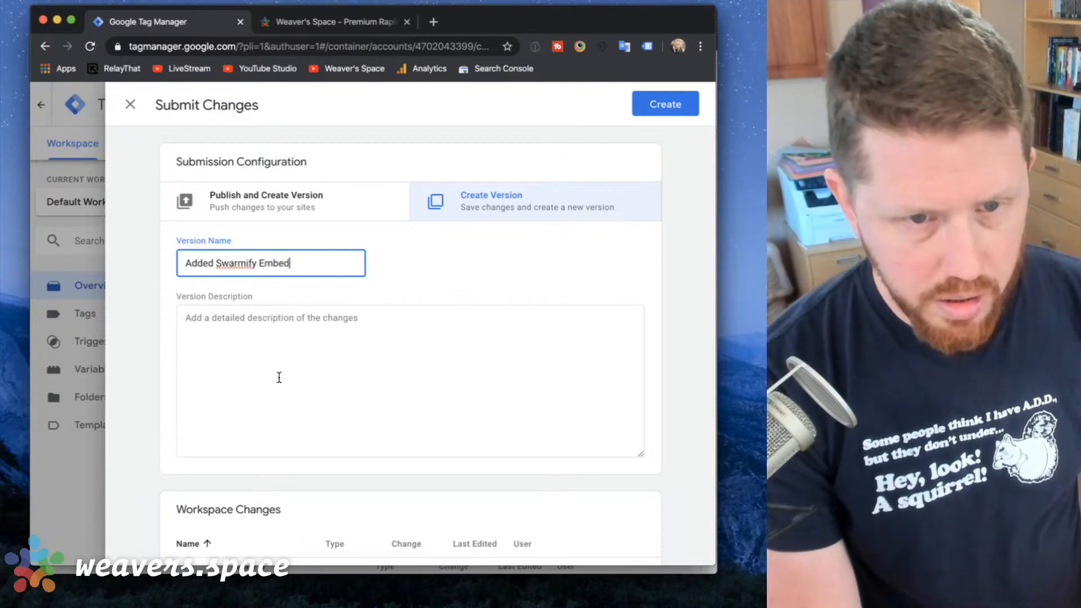
Set the version description to "I added the swarmify code but have not added any triggers to load it on to pages yet.".
key(Tab)
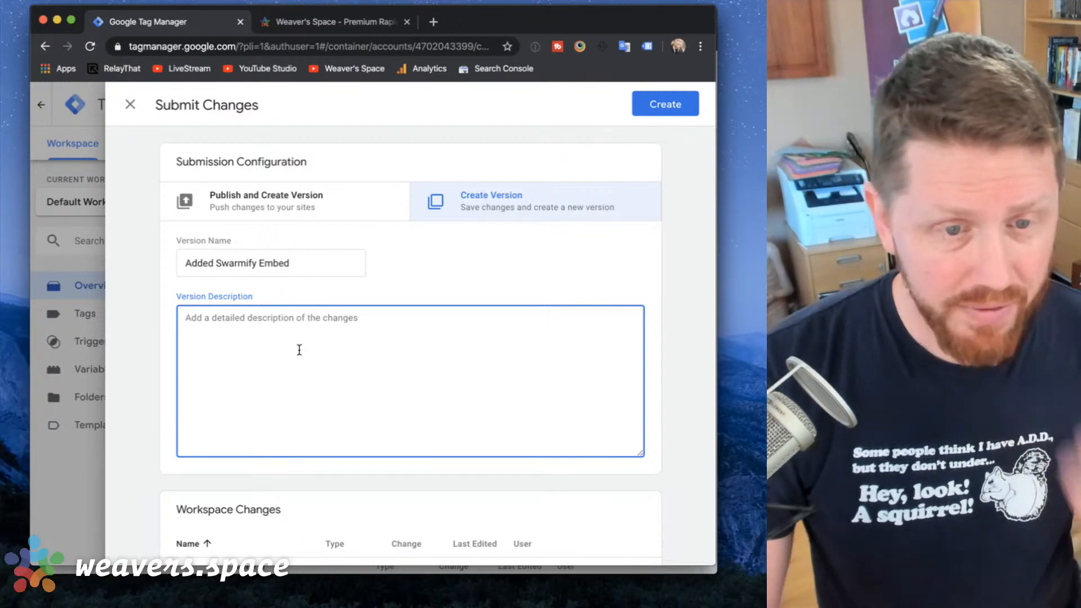
text(I adde)
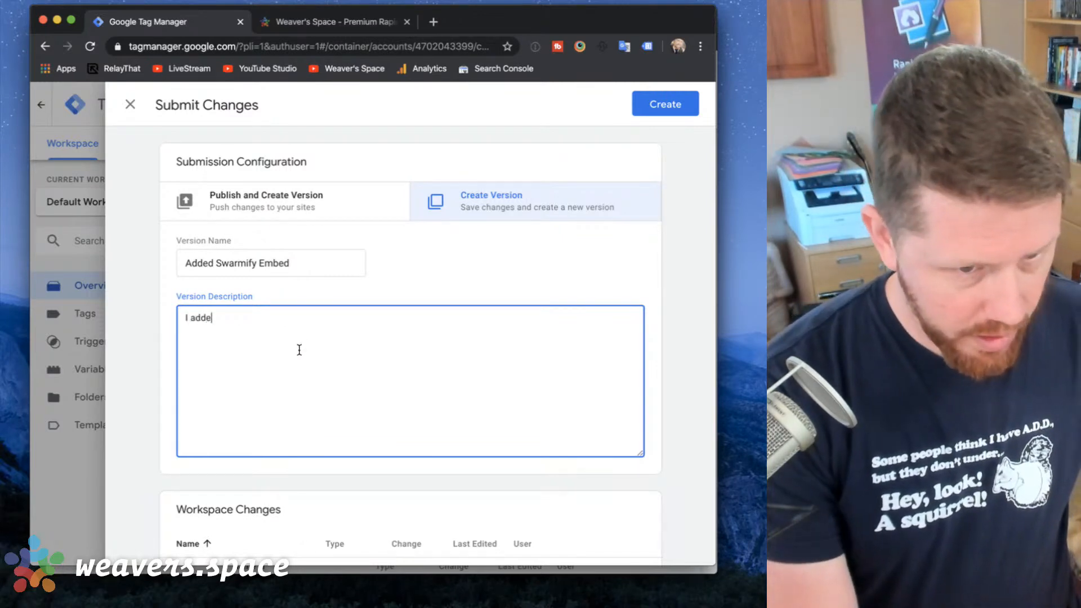
text(d the swarmify code byut)
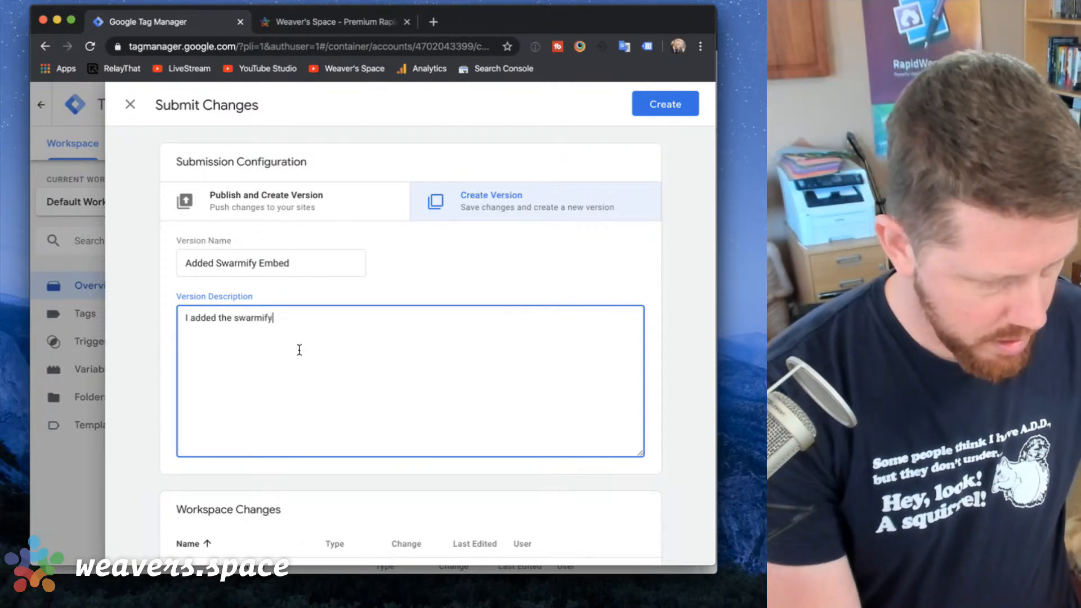
key(BackSpace)
key(BackSpace)
key(BackSpace)
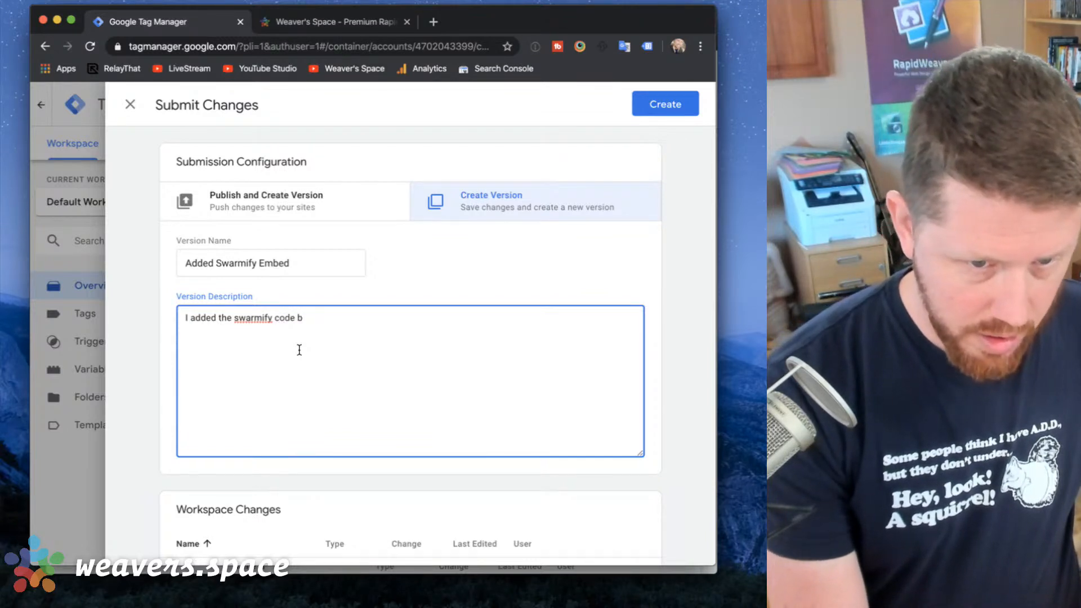
text(ut have not added any )
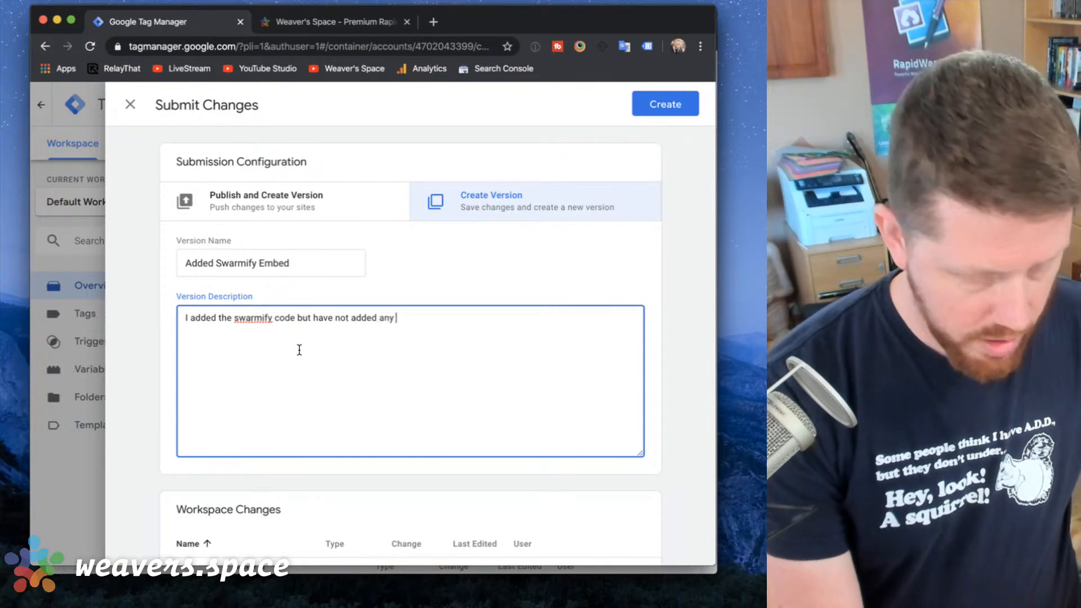
text(triggers to)
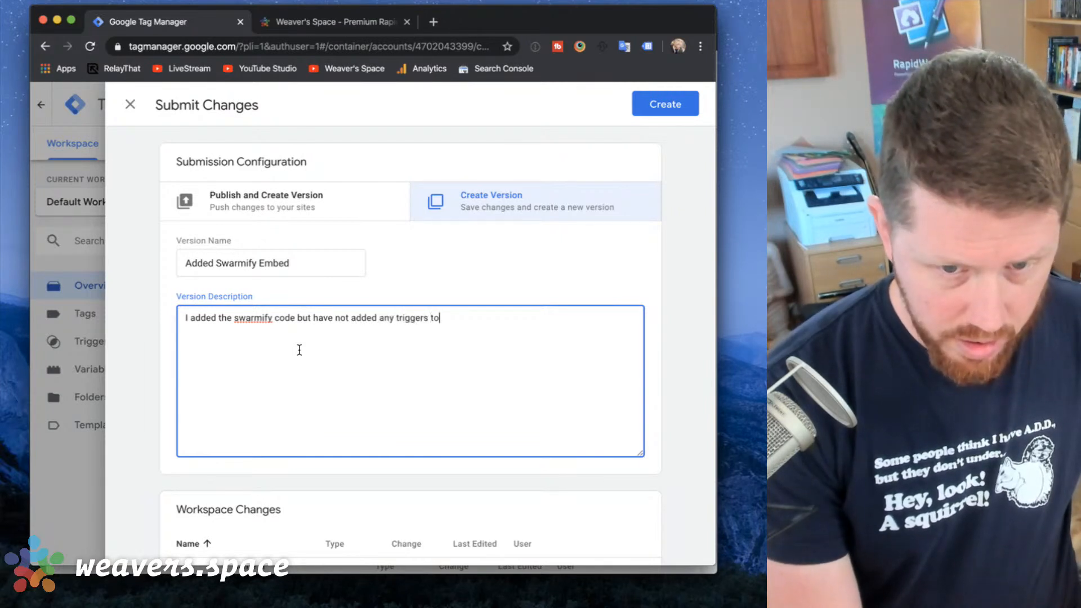
text( load it on t)
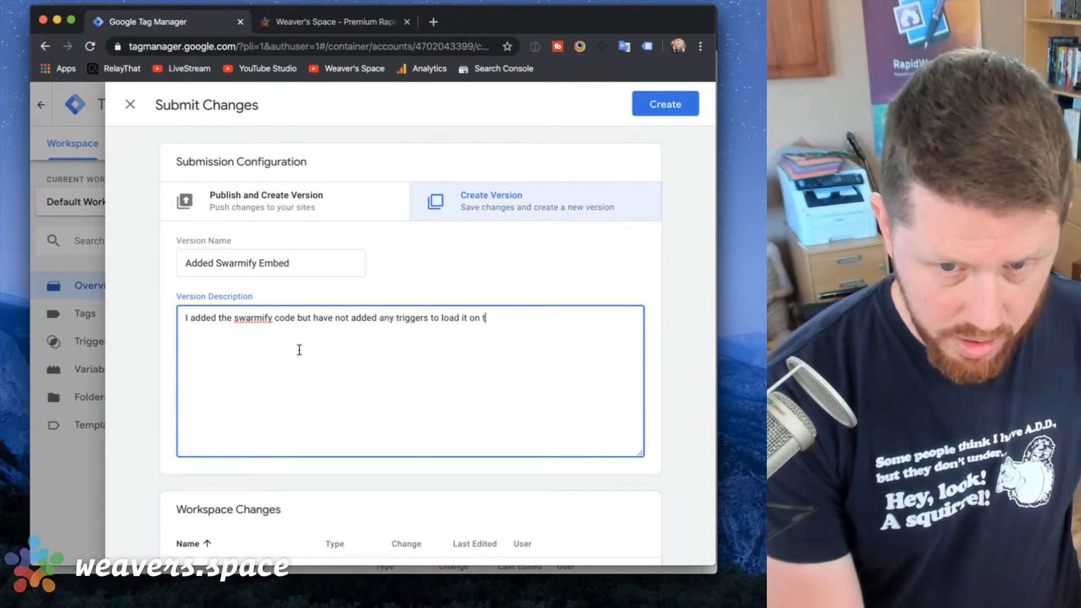
text(o pages yet.)
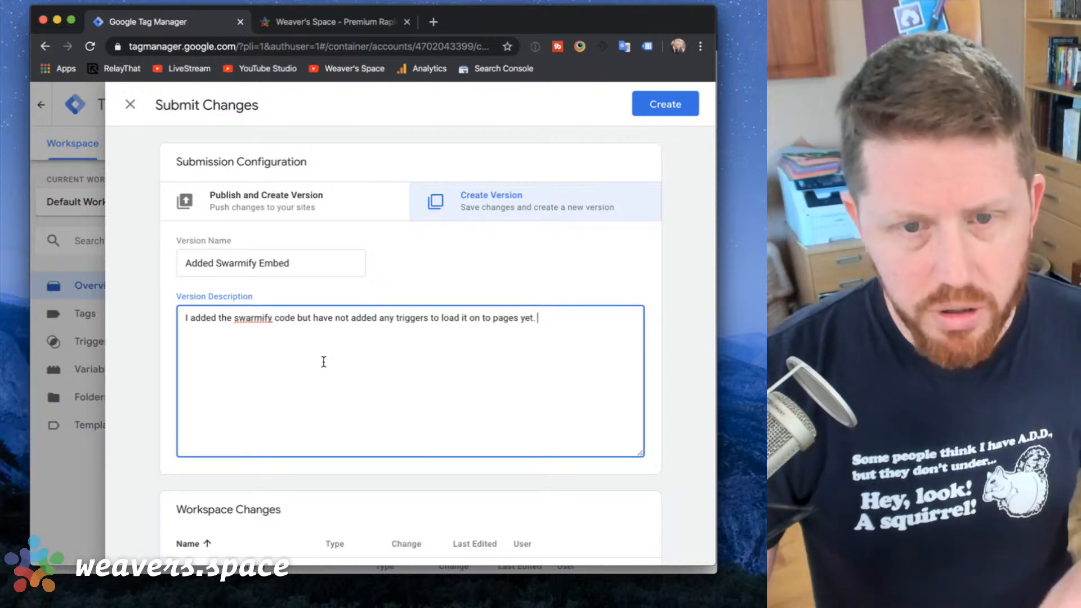
Create the new container version from the submitted changes without publishing it.
scroll(322, 362, down, 3)
scroll(323, 362, up, 3)
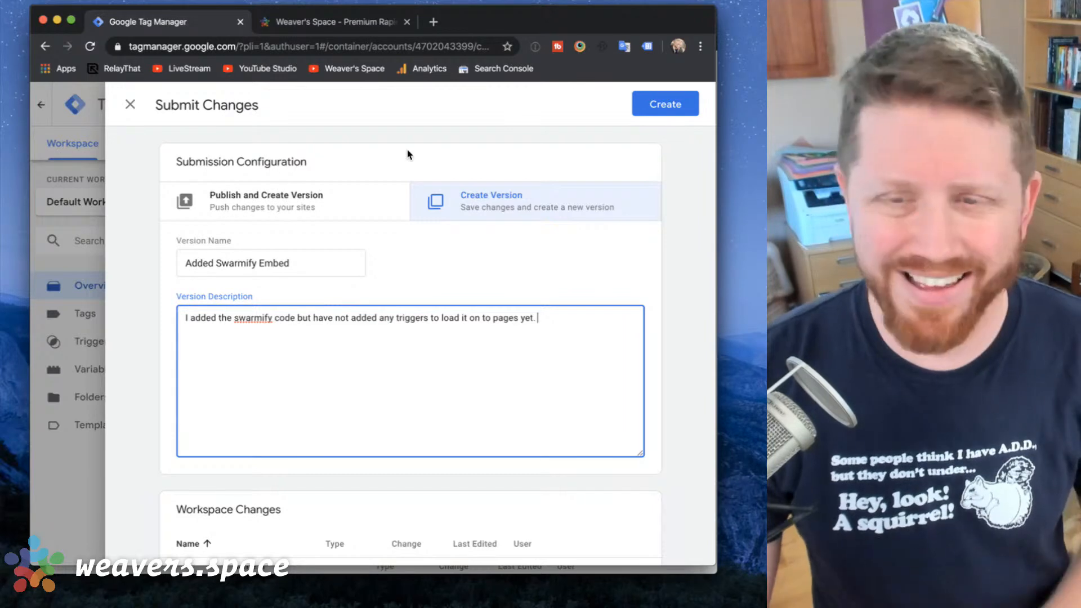
click(659, 105)
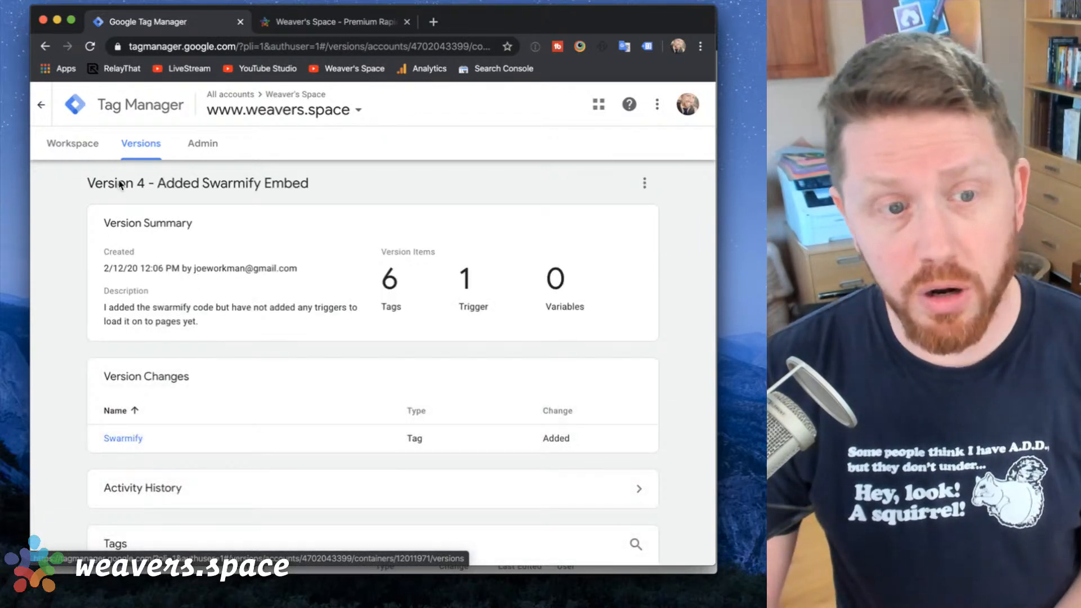
Review the "Added Swarmify Embed" version's name, description, changes, tags, triggers, variables and custom templates.
drag(162, 183, 330, 197)
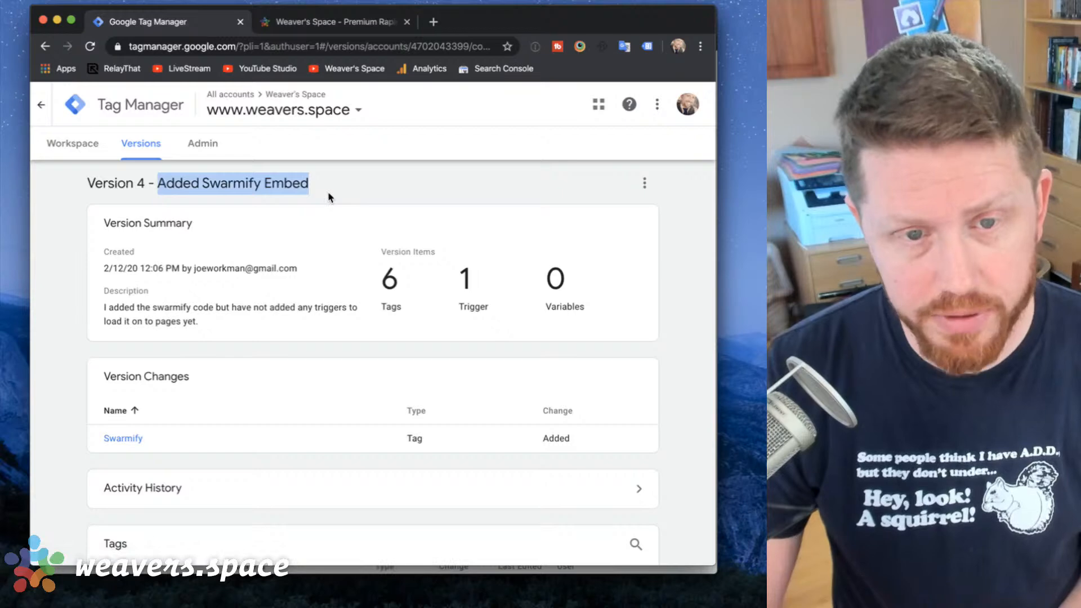
drag(108, 307, 253, 342)
click(253, 342)
scroll(231, 315, down, 6)
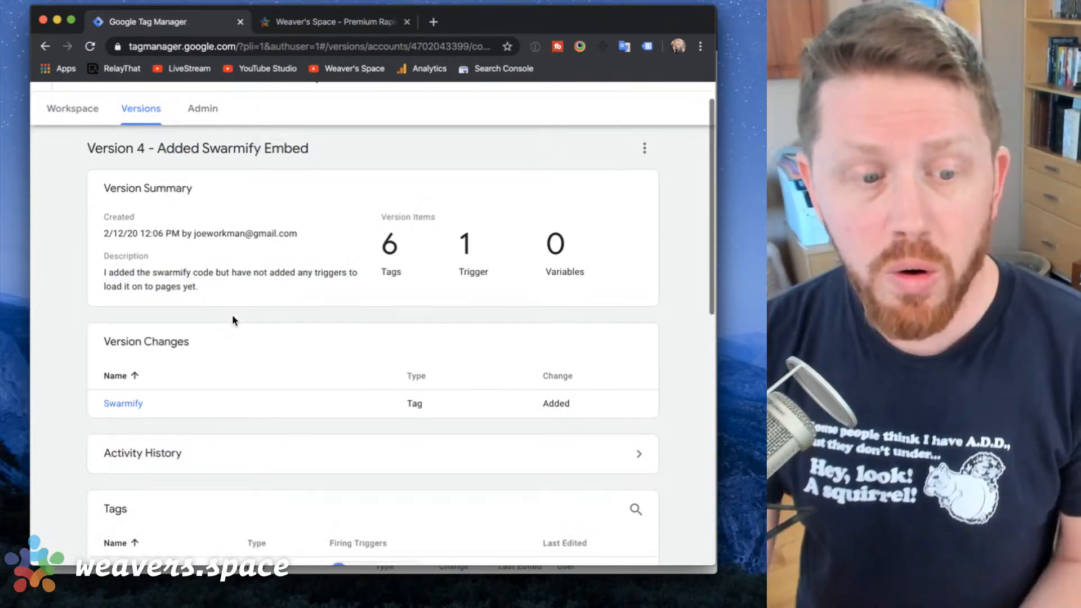
scroll(232, 319, up, 10)
scroll(180, 405, down, 3)
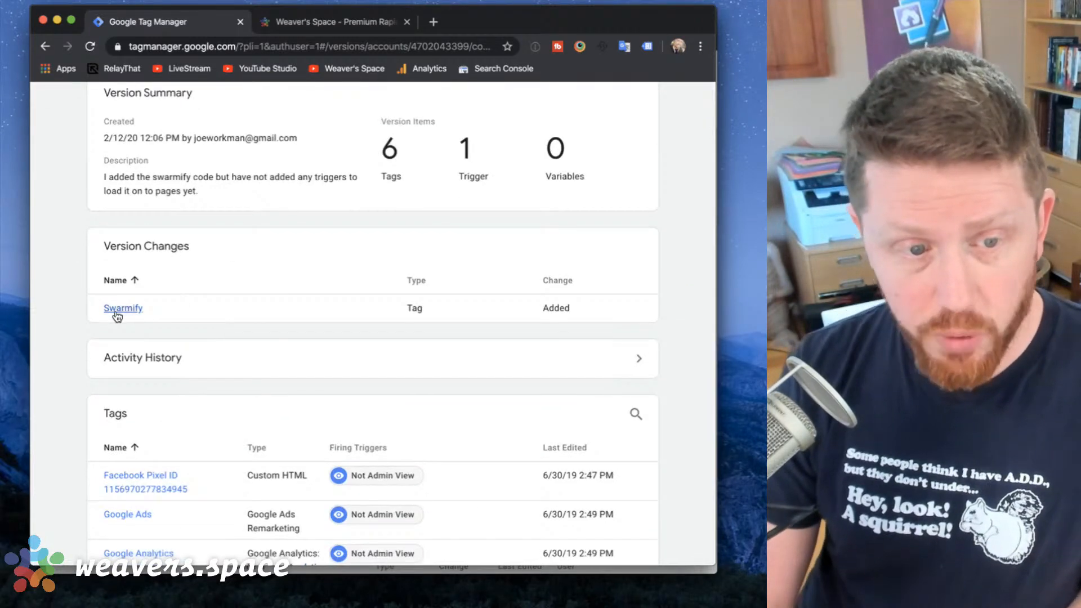
scroll(181, 314, down, 3)
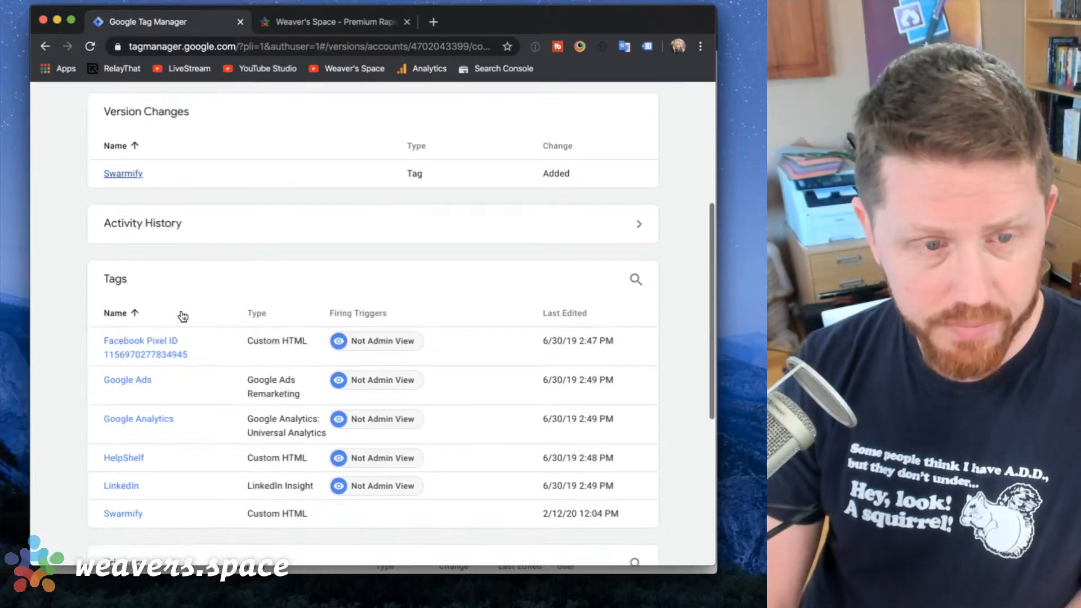
scroll(169, 360, down, 4)
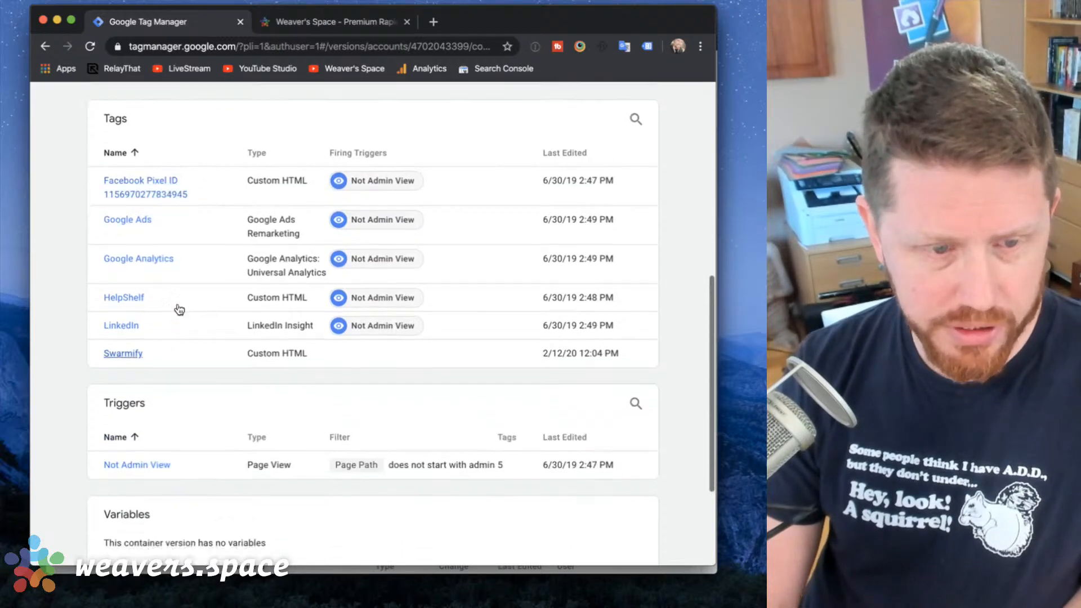
scroll(172, 467, down, 4)
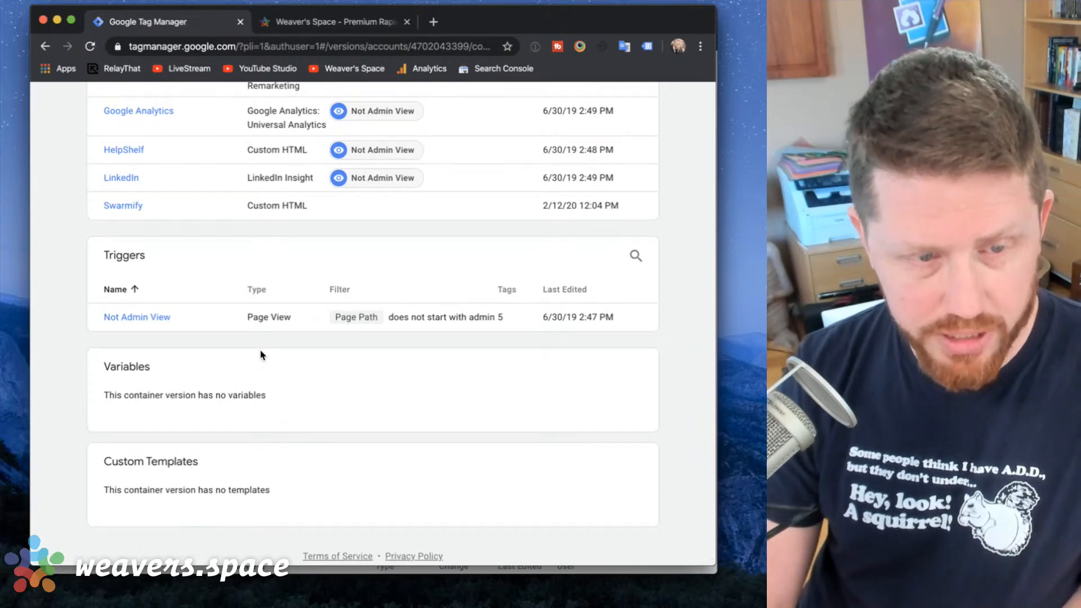
scroll(260, 355, up, 10)
scroll(261, 354, up, 1)
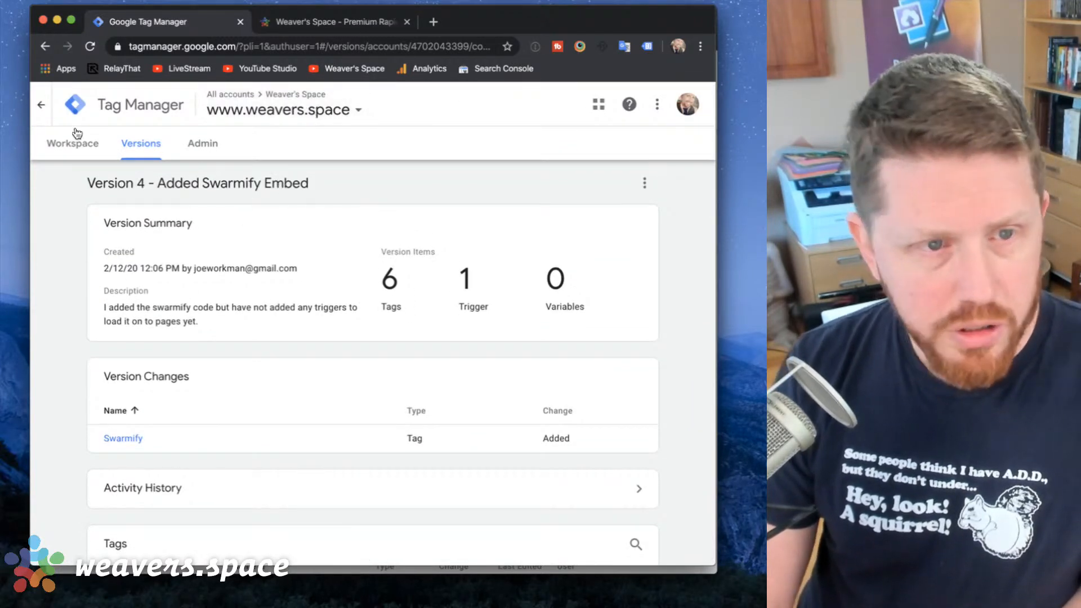
Open the latest version from the workspace overview and inspect its available actions, including Publish, and its contents.
click(72, 145)
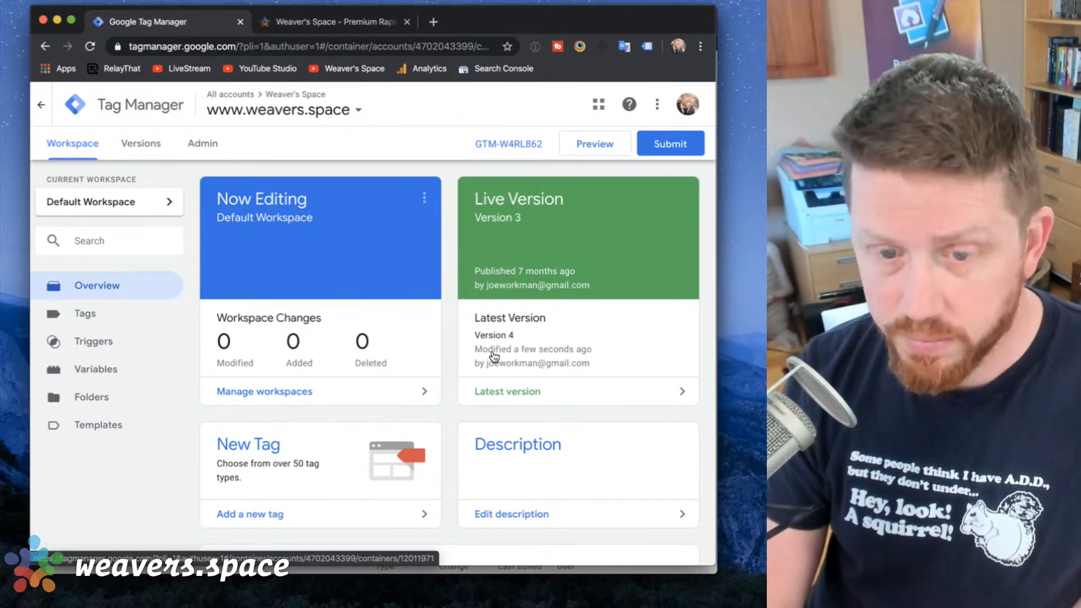
mouse_move(494, 356)
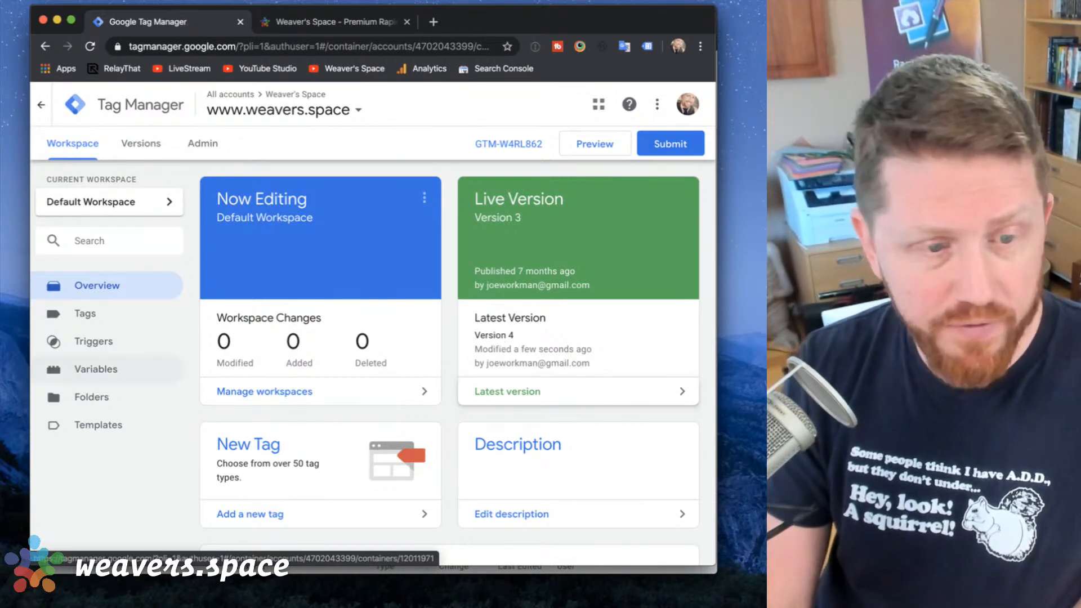
click(529, 390)
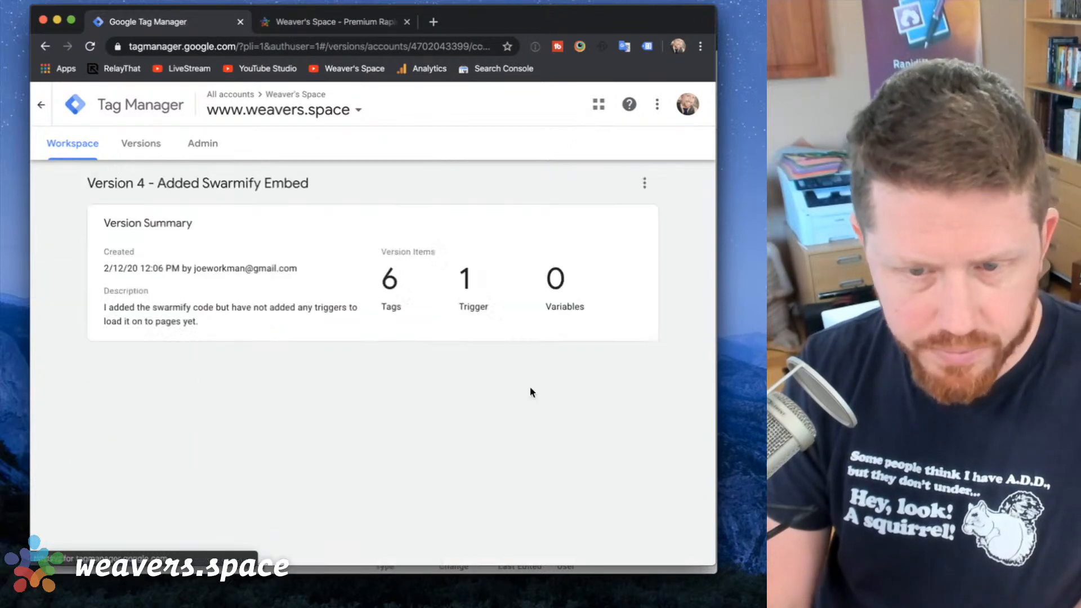
click(645, 183)
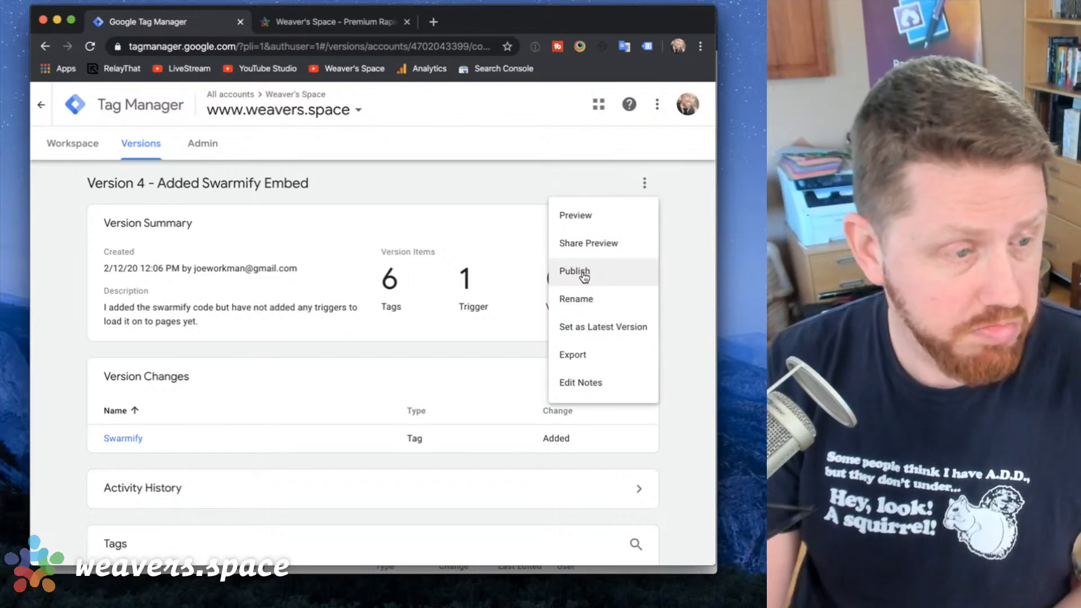
click(471, 192)
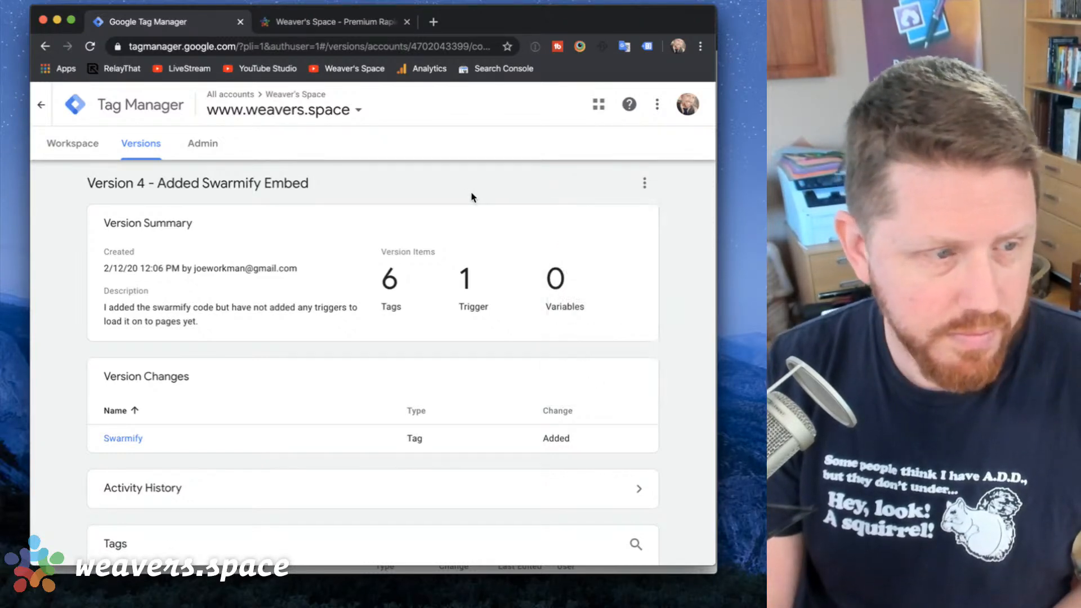
scroll(545, 303, down, 10)
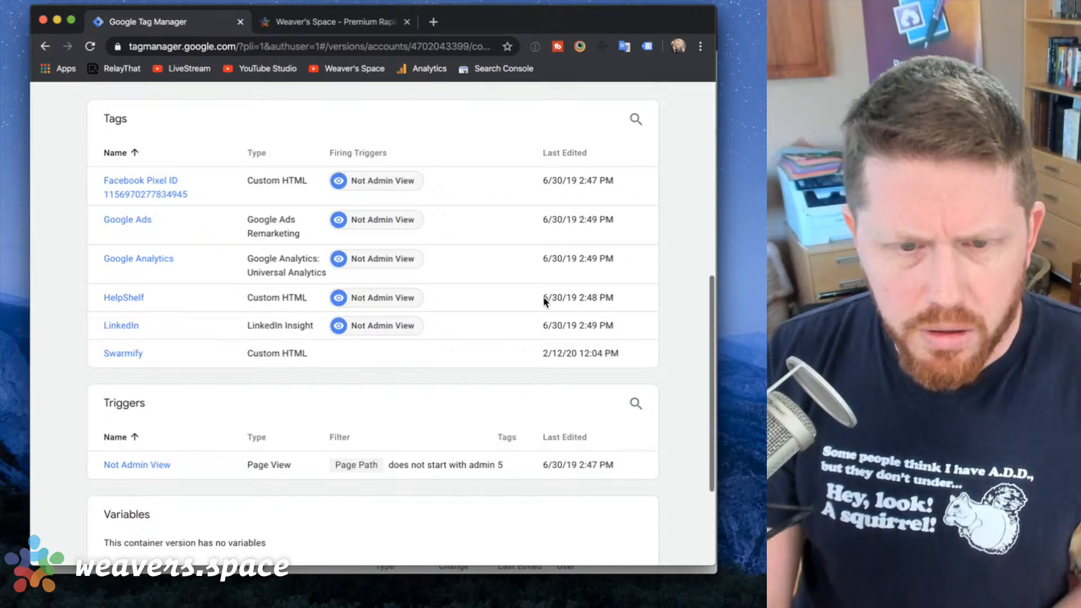
scroll(544, 302, up, 10)
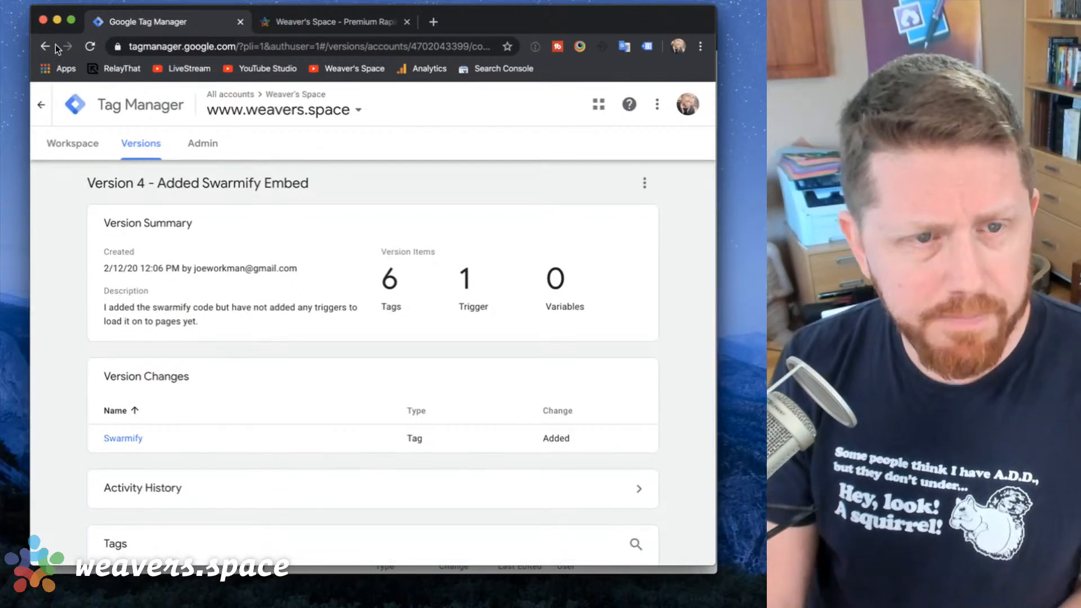
Look over the account and container options in the container's Admin area.
click(86, 149)
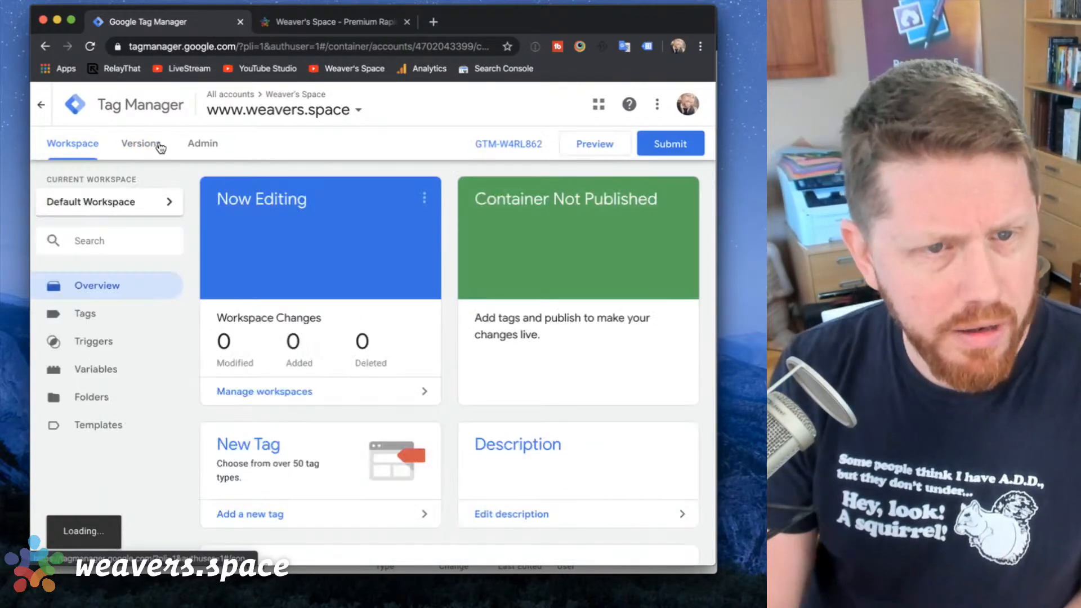
click(194, 147)
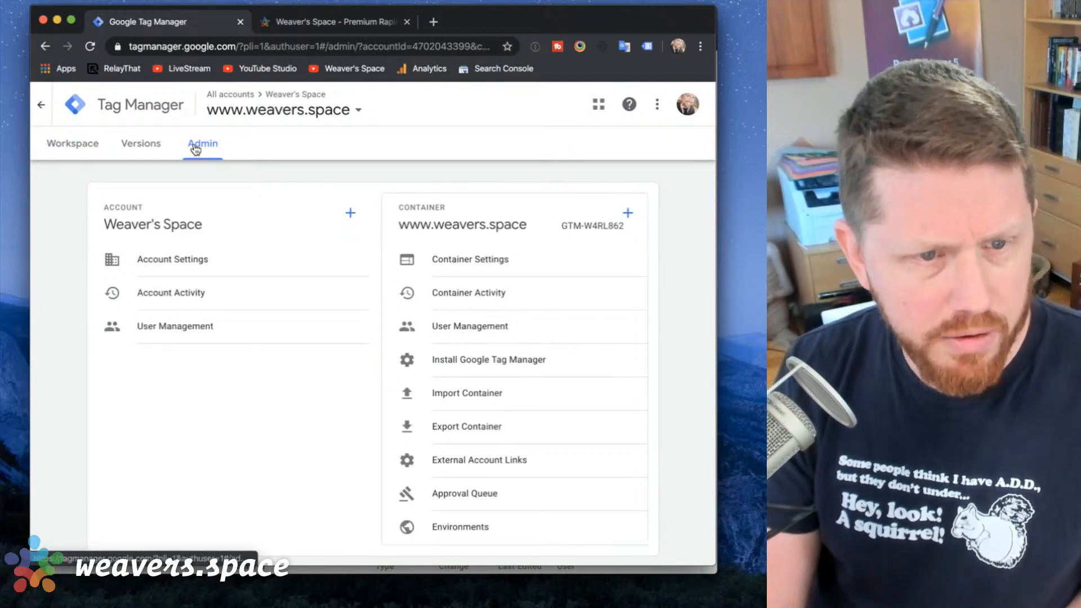
scroll(441, 308, down, 2)
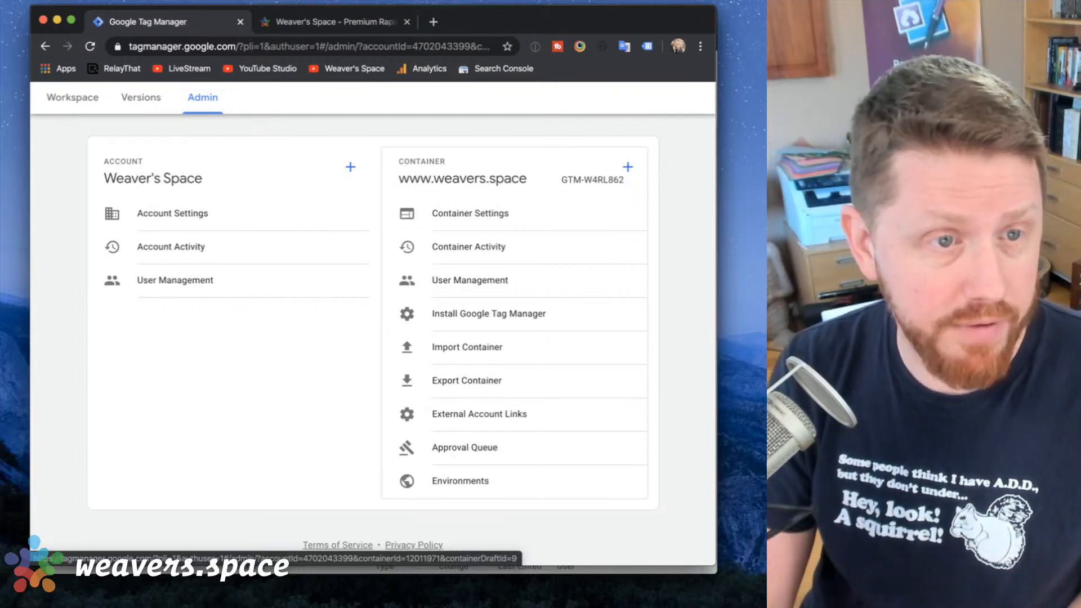
View the container's installation code from the workspace, highlighting the head snippet and the body noscript snippet, and close it.
click(74, 106)
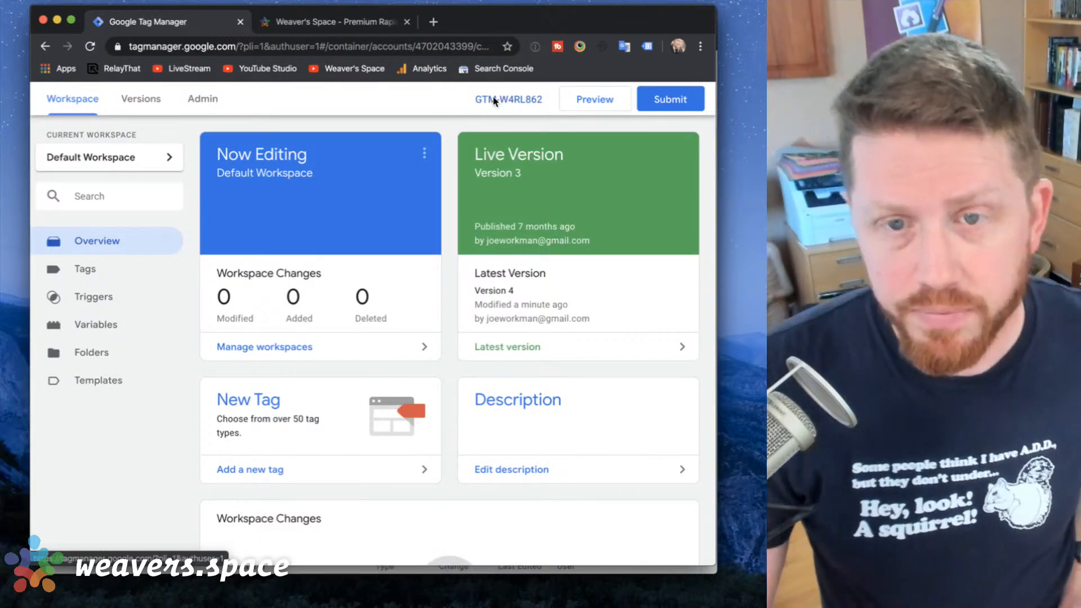
click(493, 101)
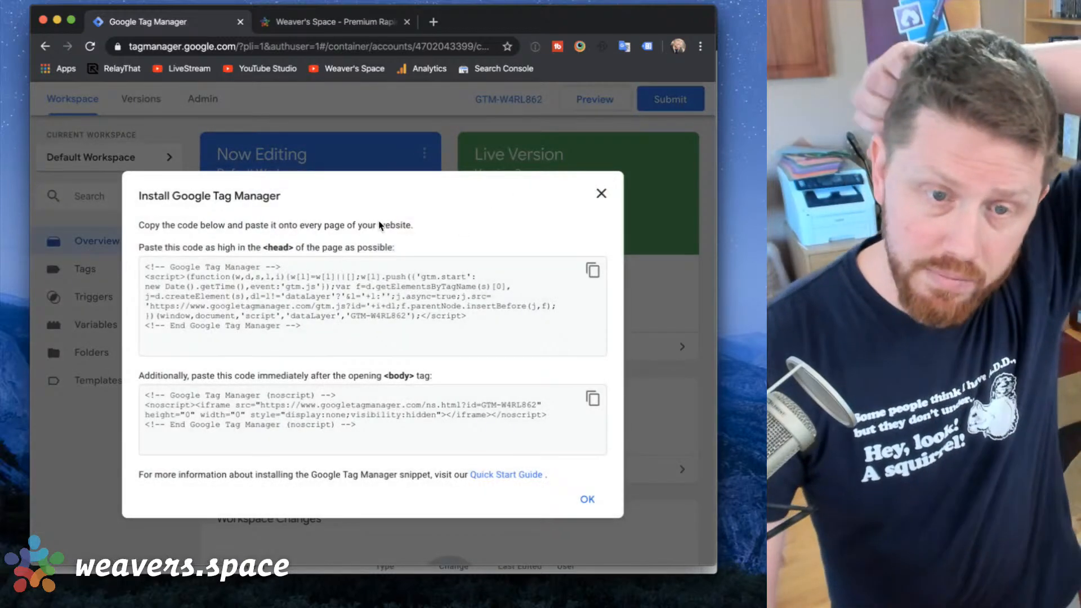
triple_click(328, 290)
click(209, 268)
key(super+a)
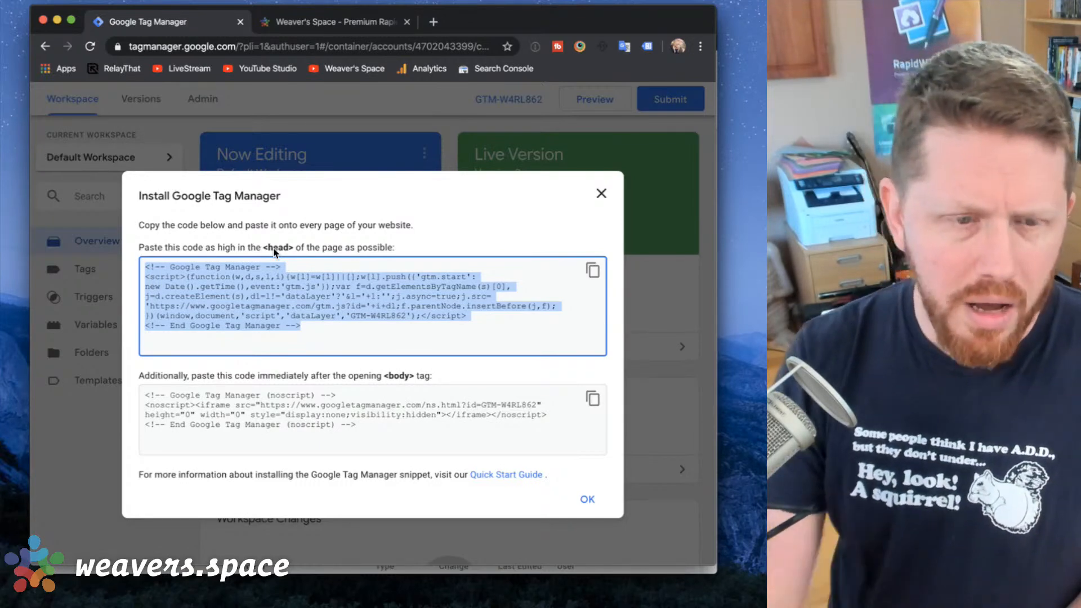
drag(141, 395, 422, 456)
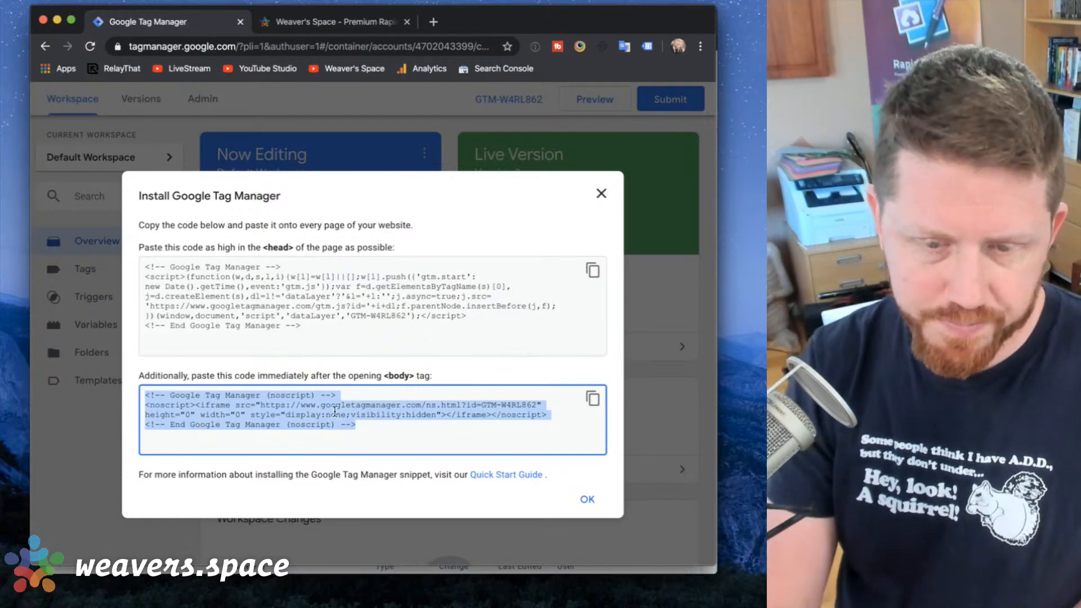
click(587, 501)
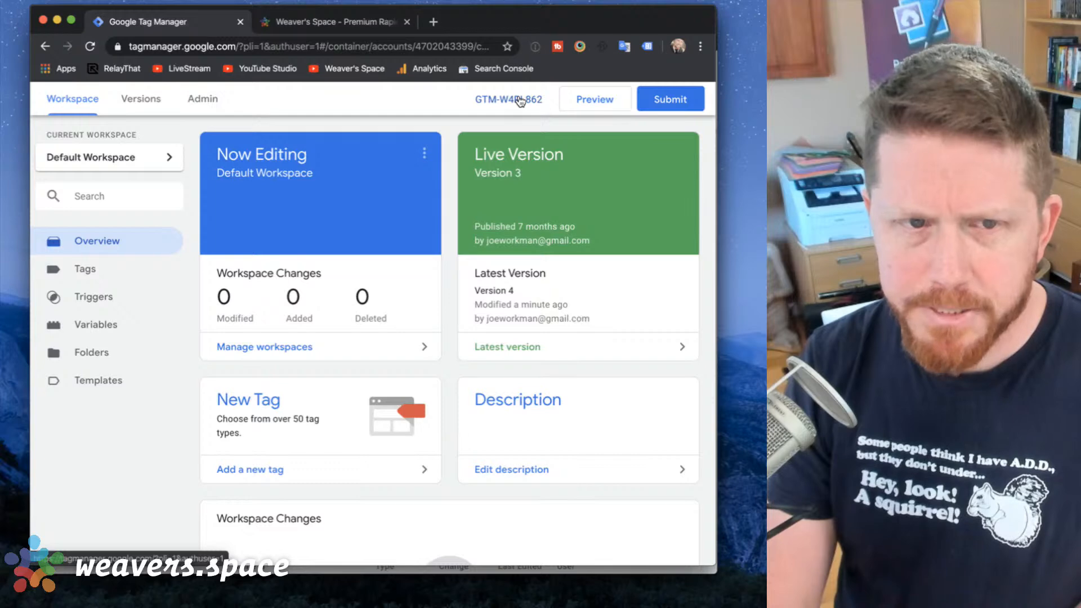
Revisit the container's Admin options for the Tag Manager installation entry and return to the workspace overview.
click(203, 99)
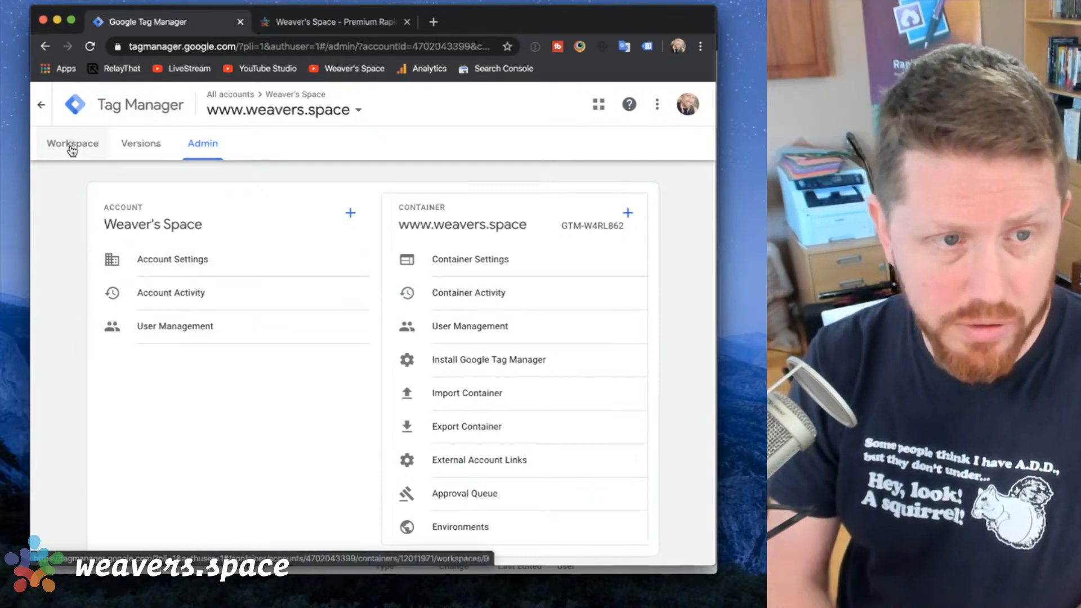
click(72, 145)
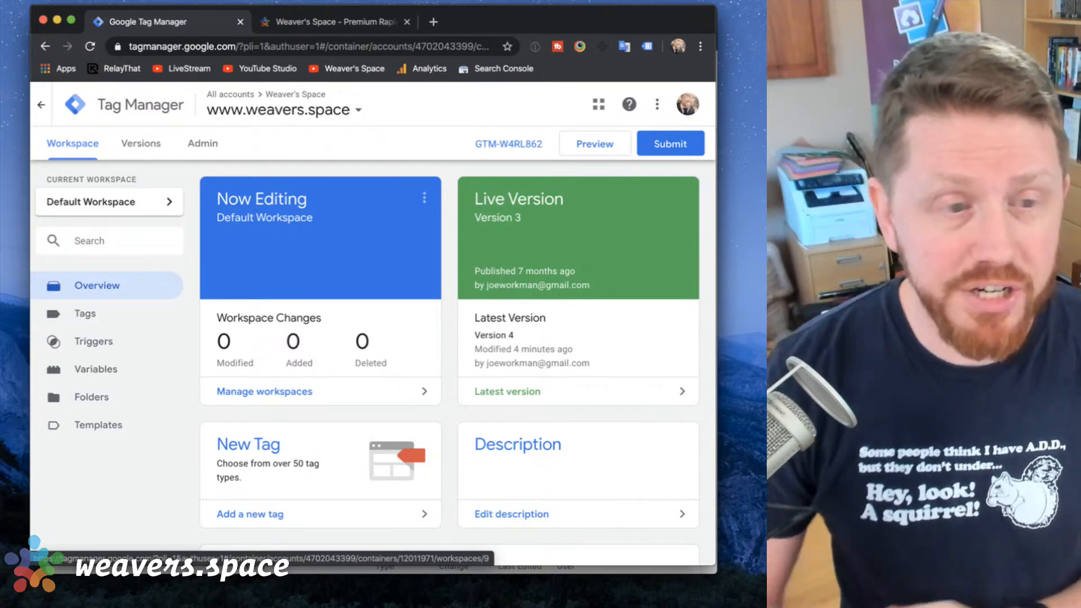
key(super+Tab)
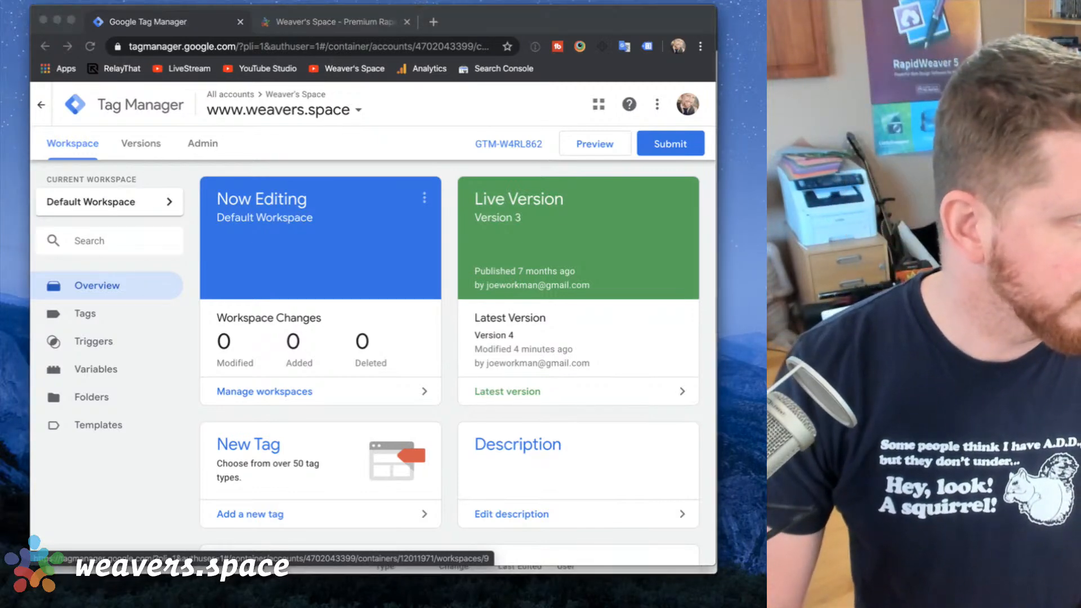